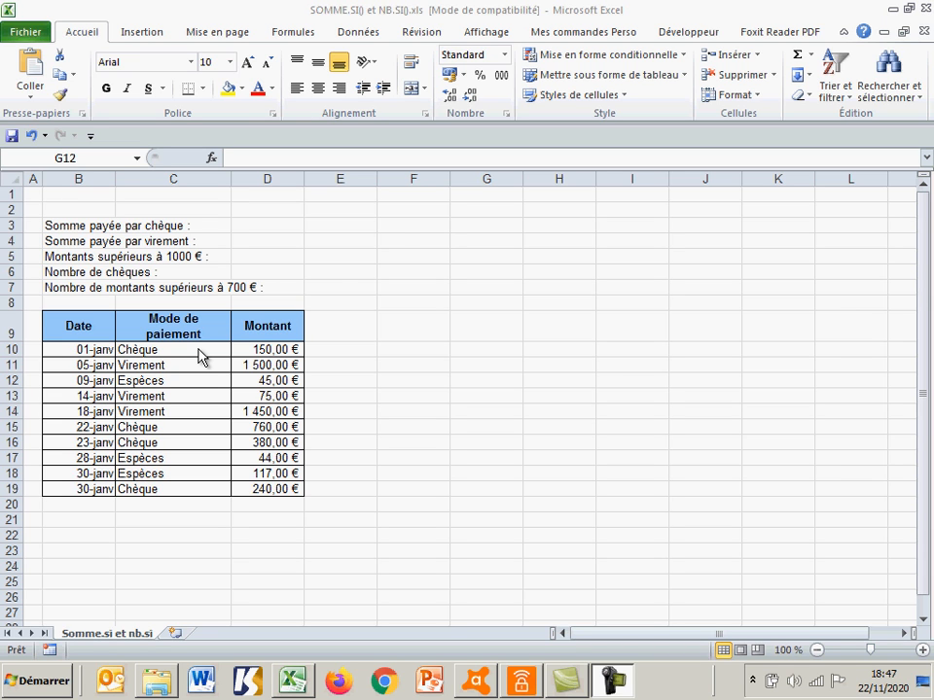
Enter a SOMME formula in G12 that totals all the amounts in D10:D19
key(F2)
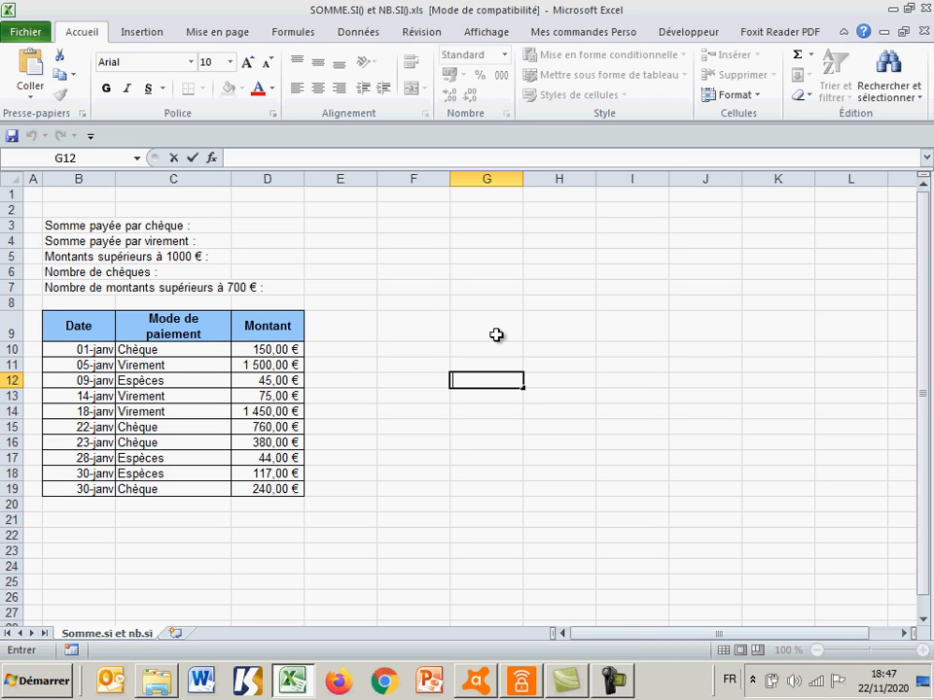
text(=)
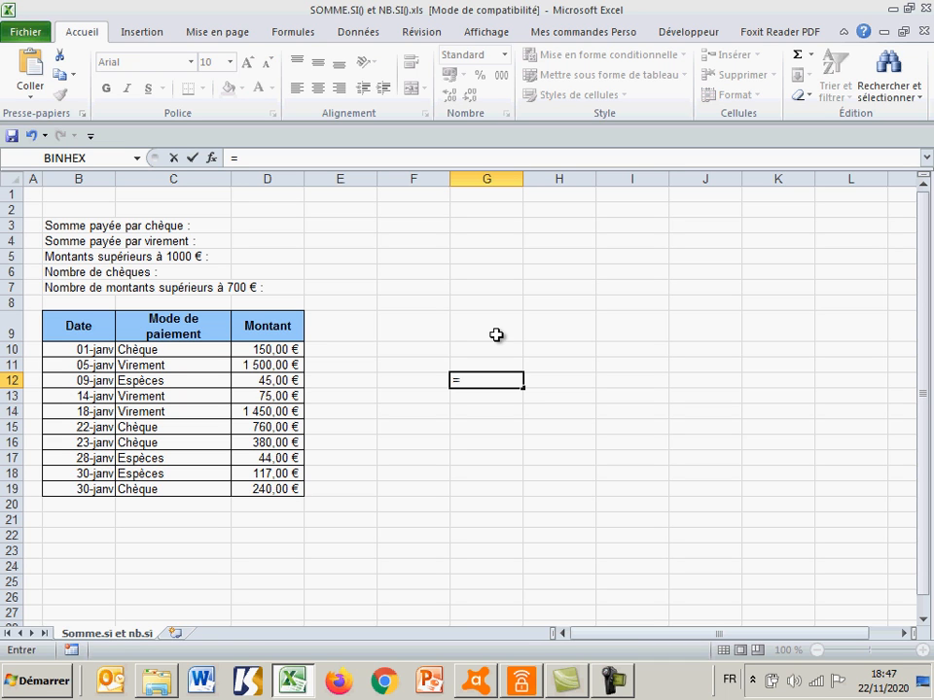
text(som)
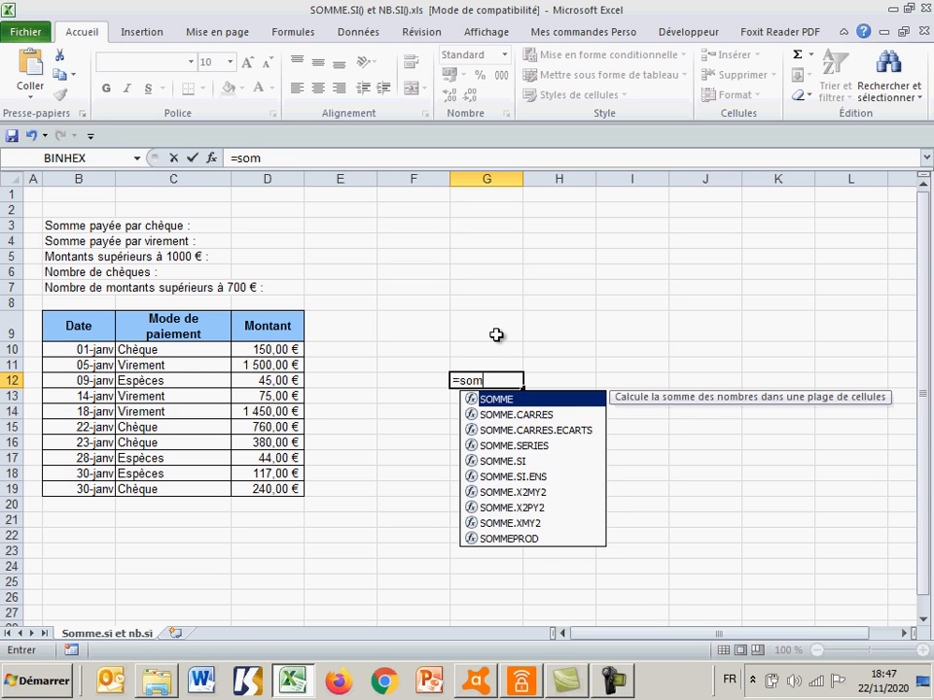
text(me()
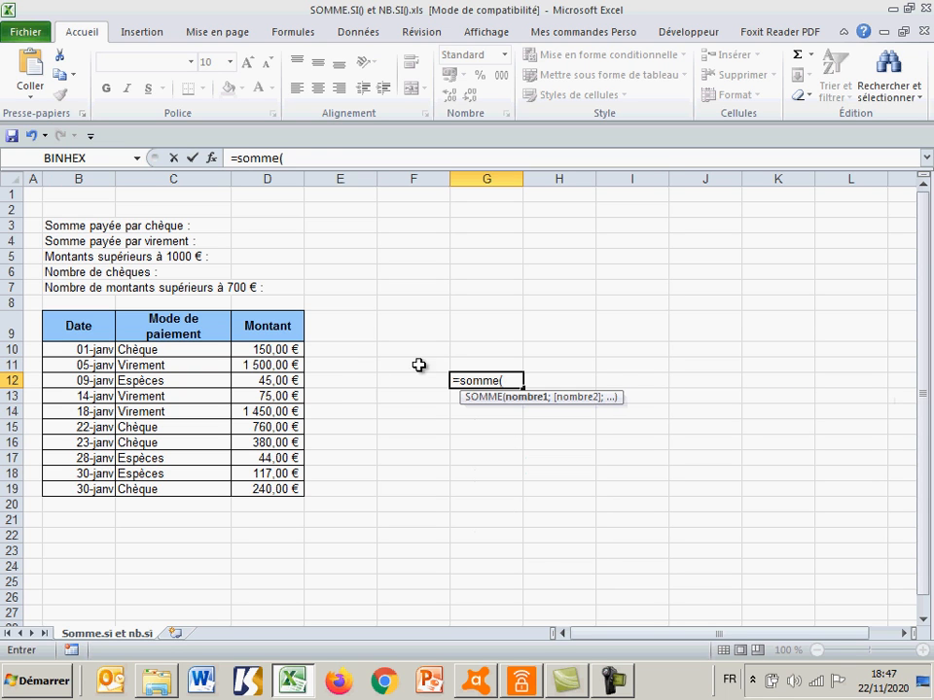
drag(291, 348, 304, 496)
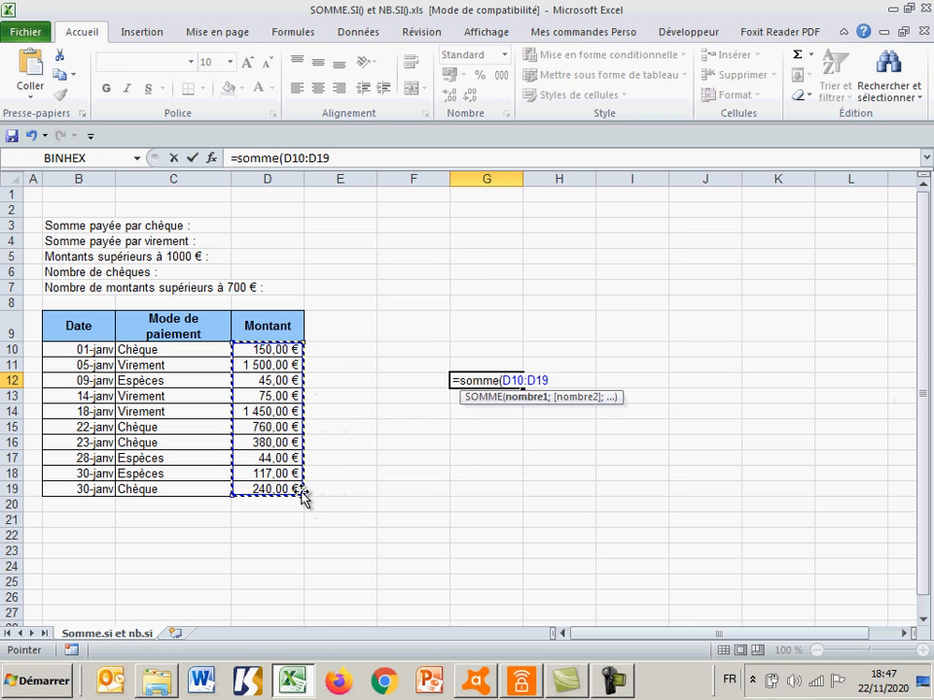
key(Return)
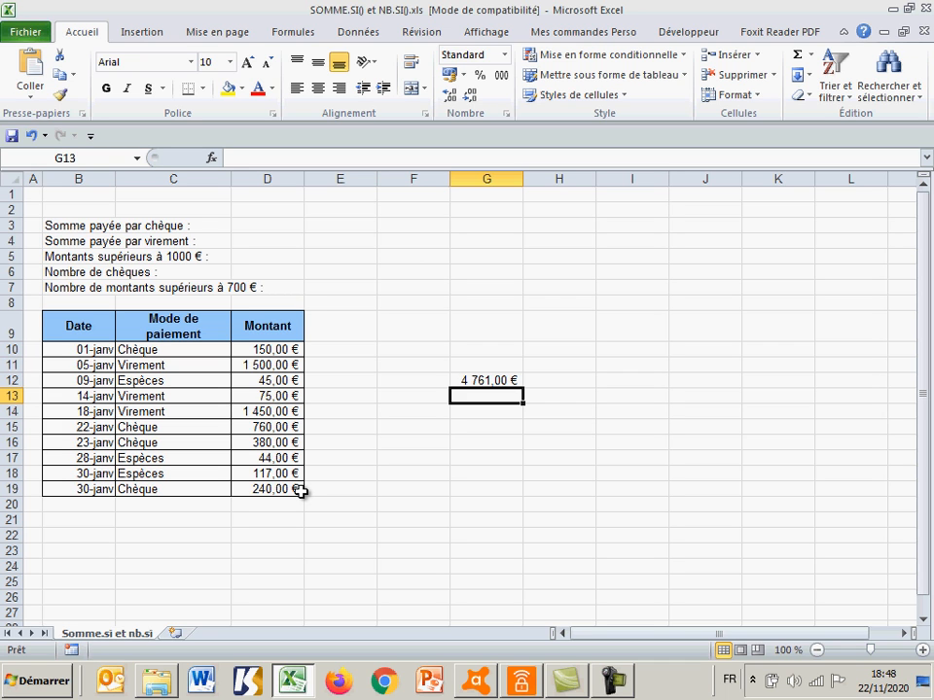
Total the four cheque payments in G13 with =SOMME(D10;D15;D16;D19), and reopen the formula to check its references
text(=)
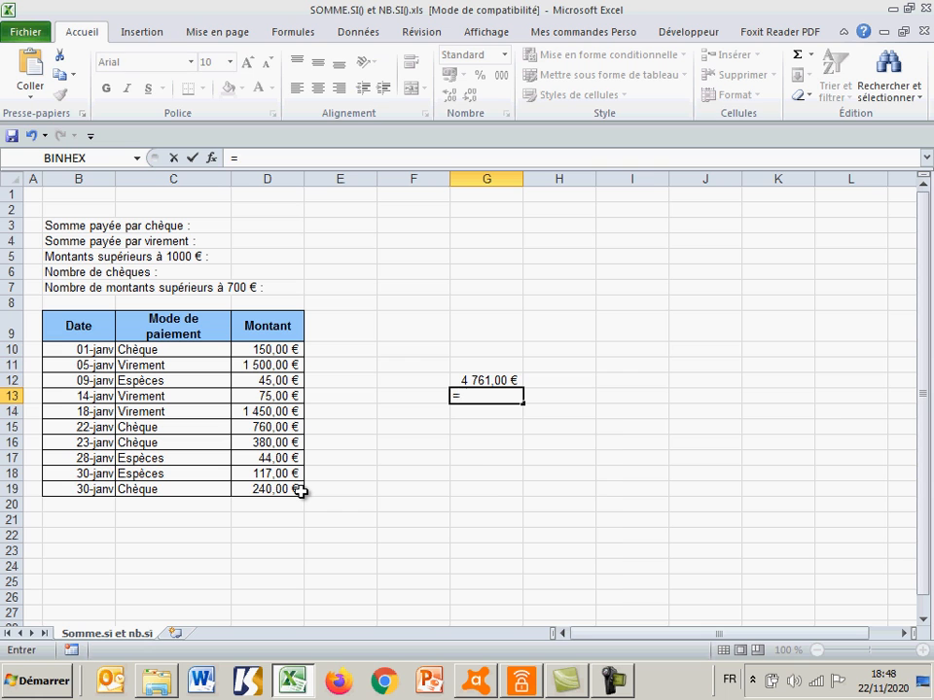
text(somme()
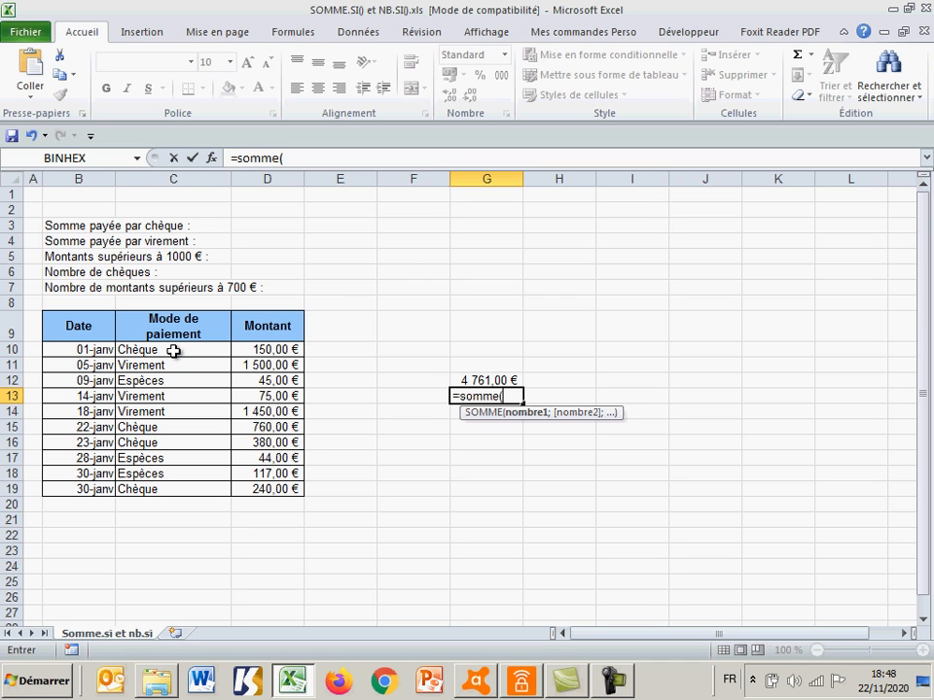
click(274, 348)
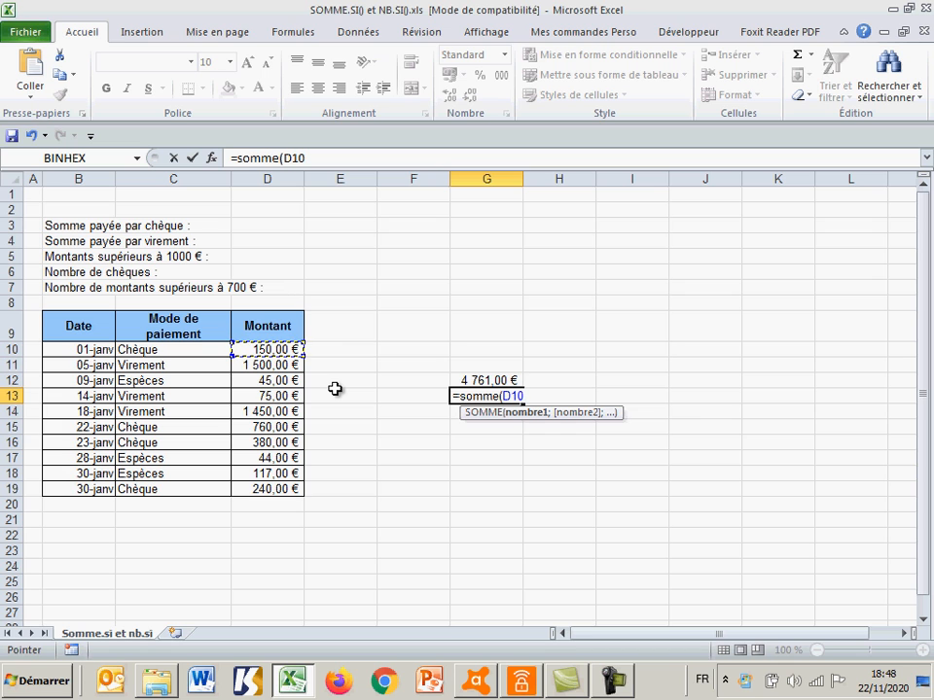
text(;)
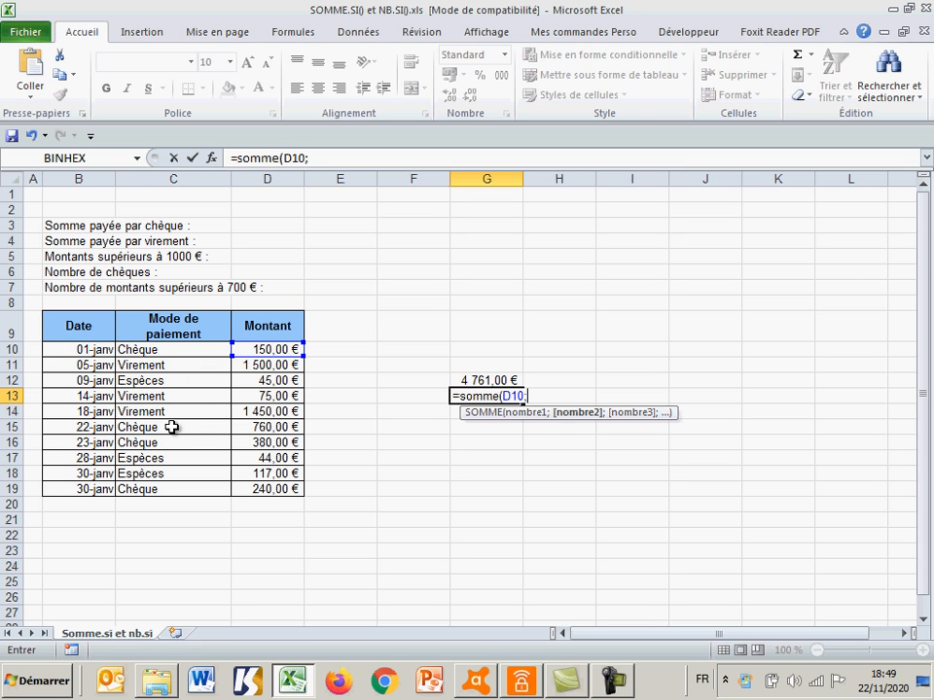
click(267, 429)
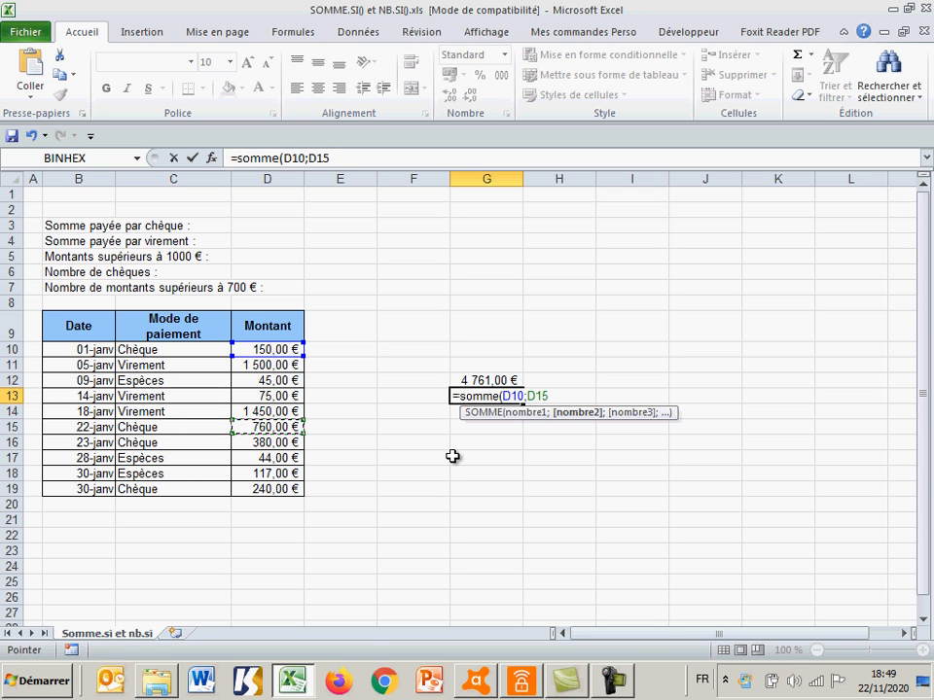
text(;)
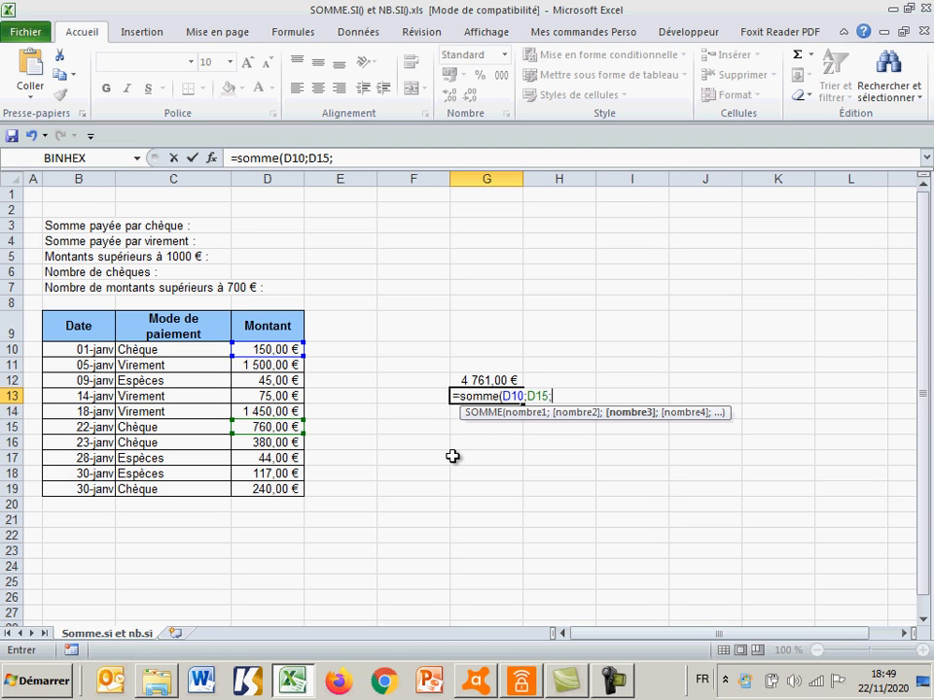
click(288, 441)
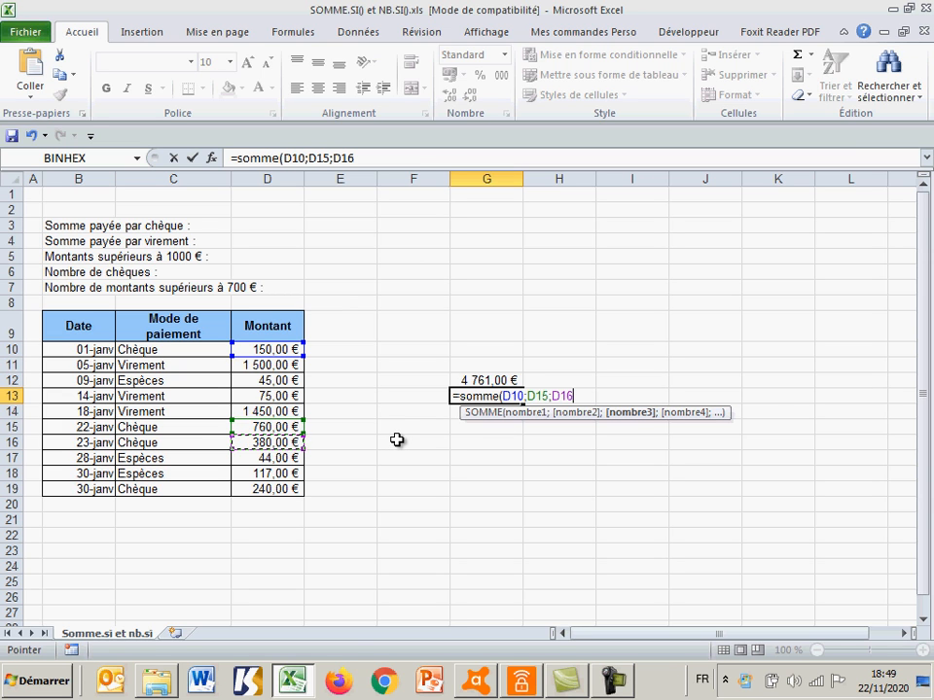
text(;)
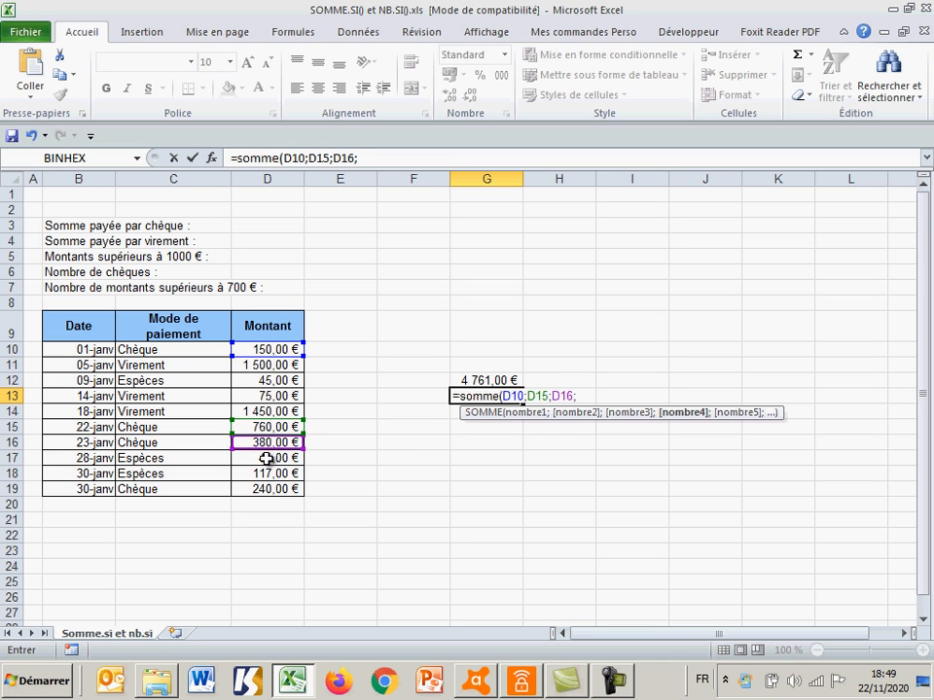
click(273, 488)
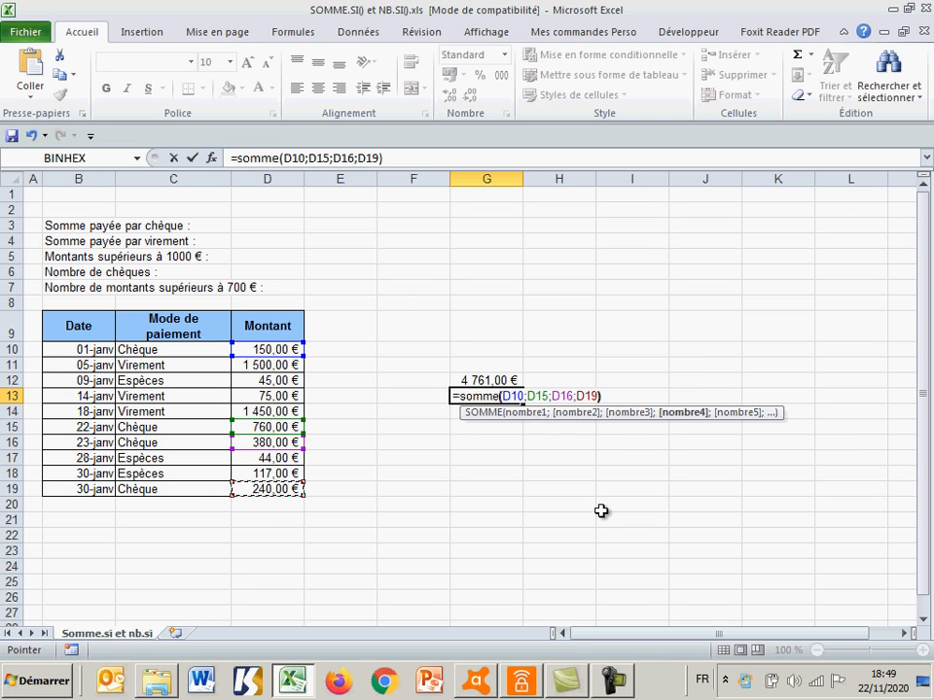
text())
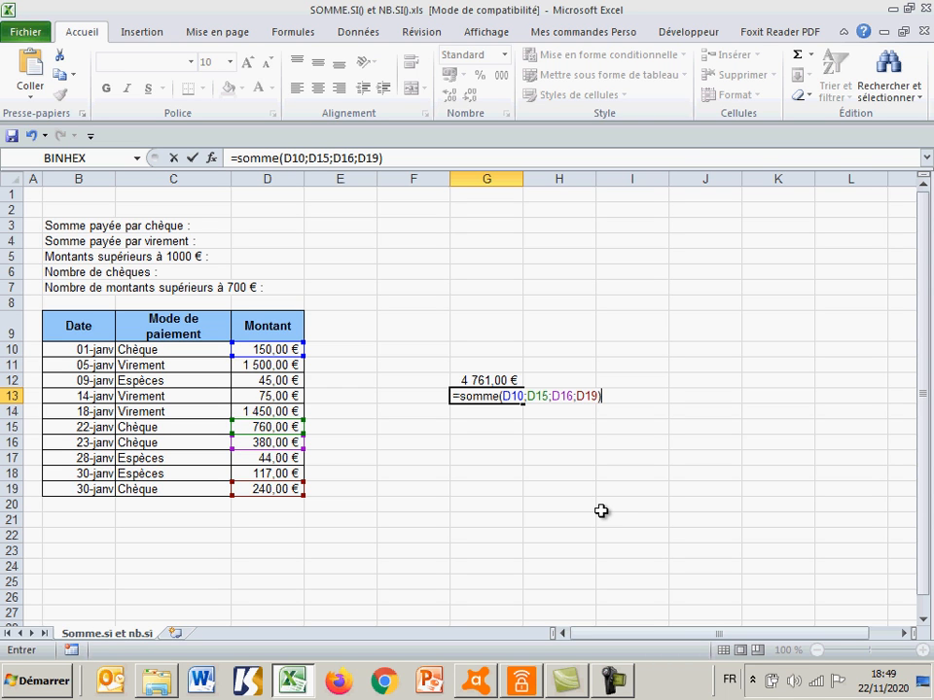
key(Return)
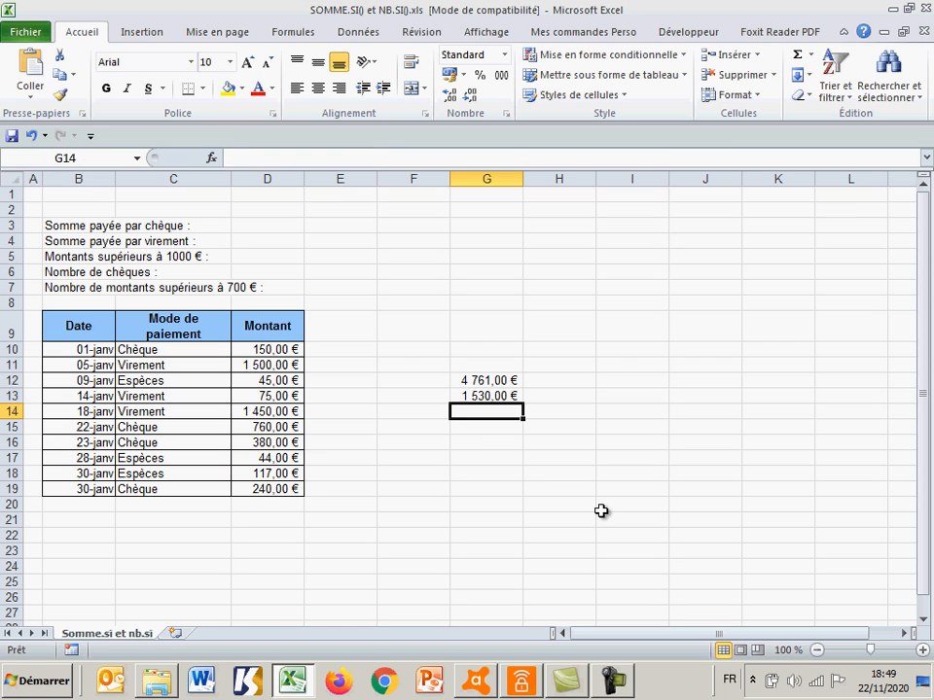
key(Up)
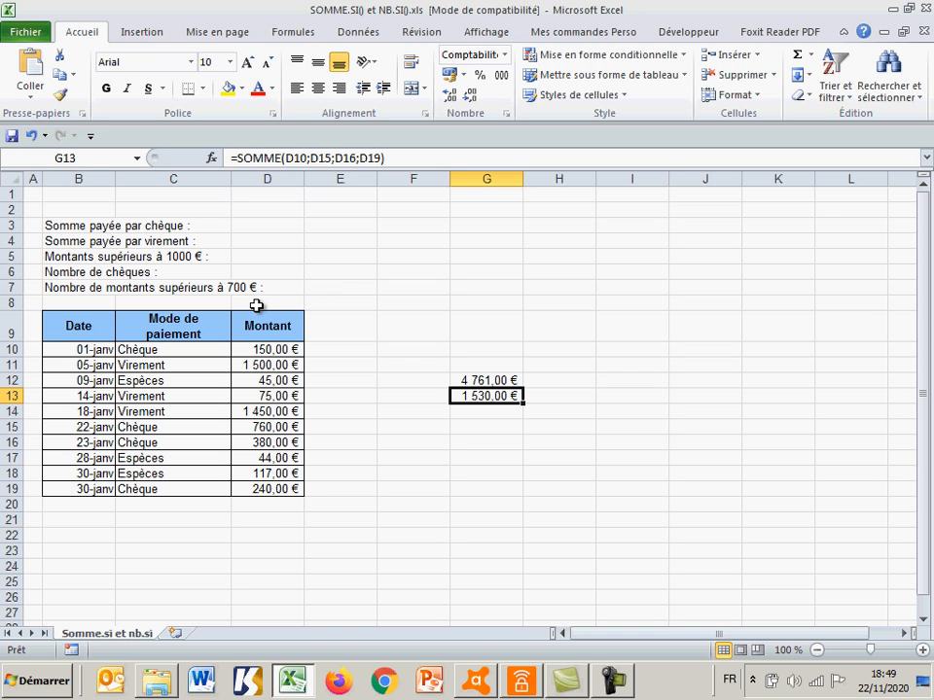
double_click(490, 395)
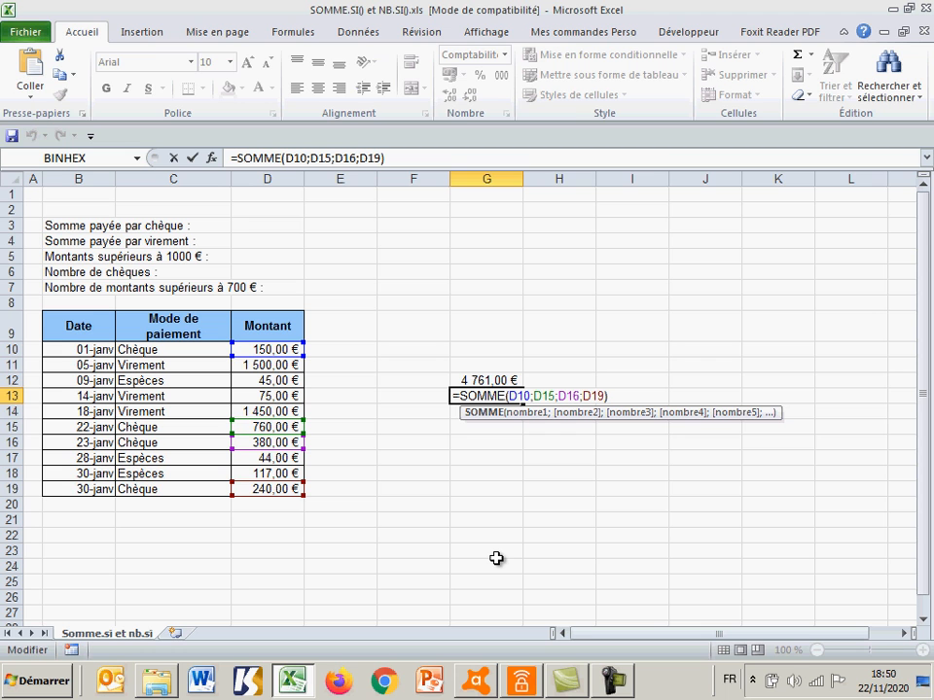
key(Return)
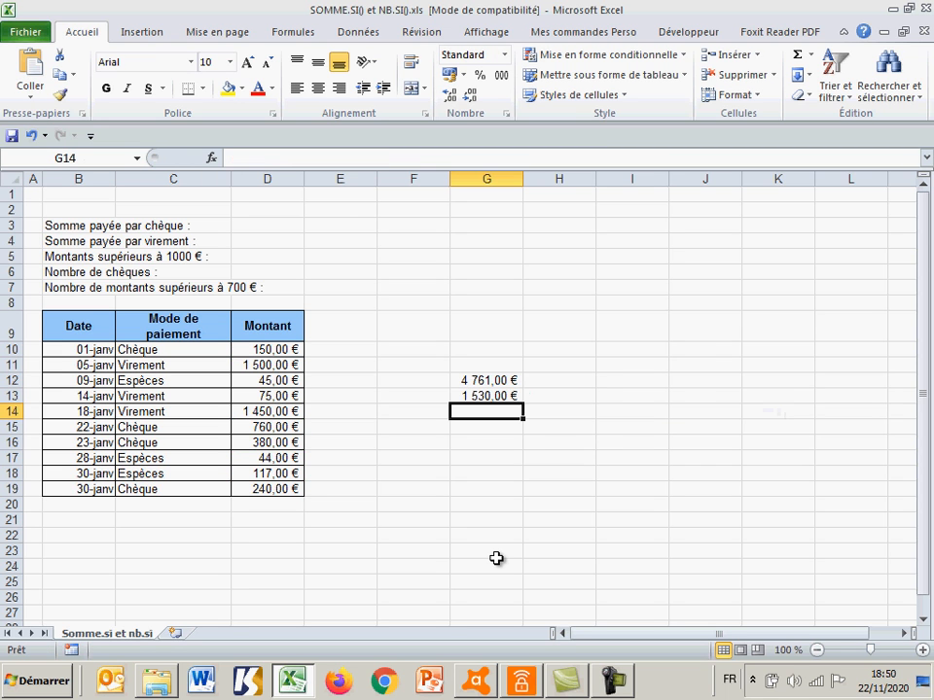
Start a SOMME.SI formula in E3 for the sum paid by cheque, using the payment method column C9:C19 as the criteria range
click(923, 650)
click(923, 650)
click(923, 650)
click(923, 650)
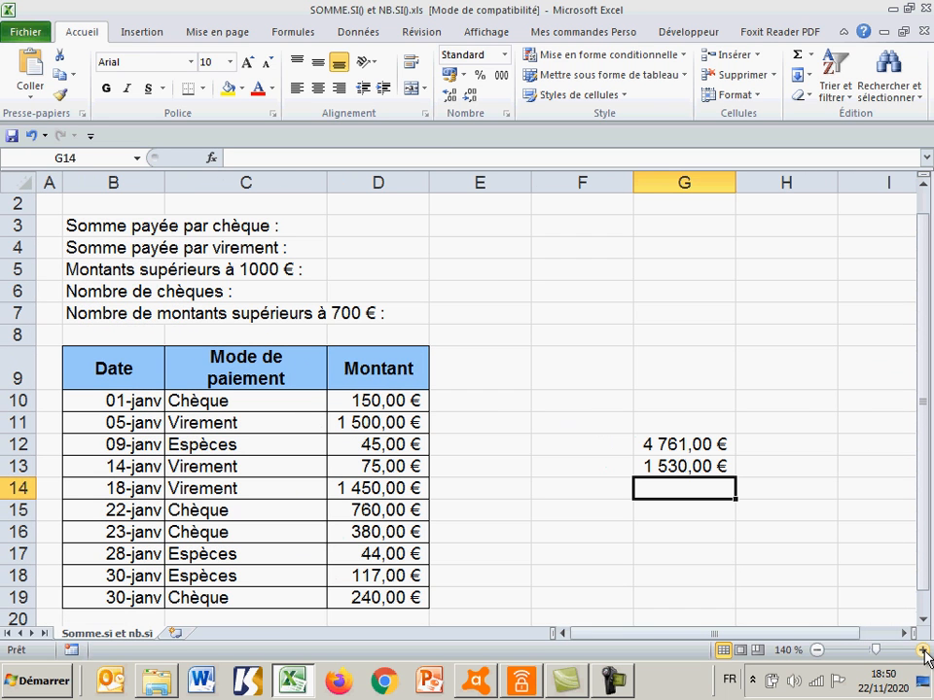
click(479, 224)
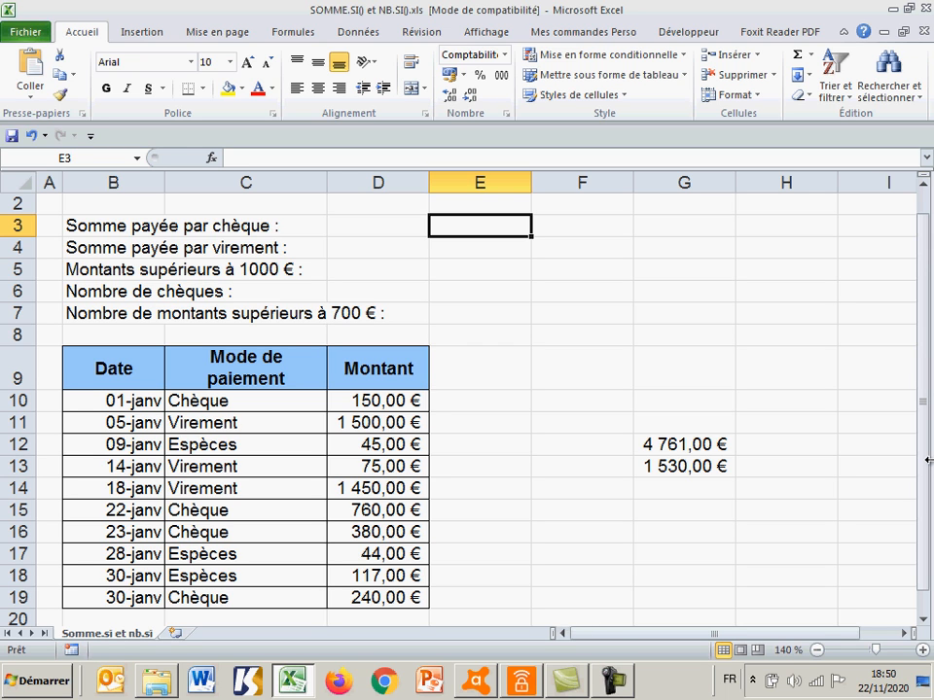
text(=)
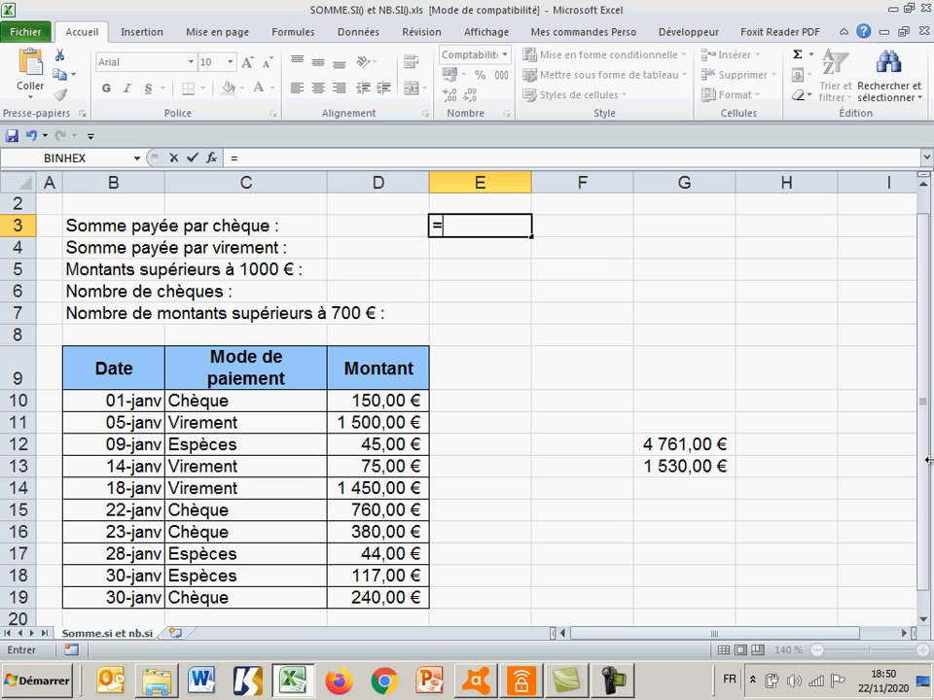
text(s)
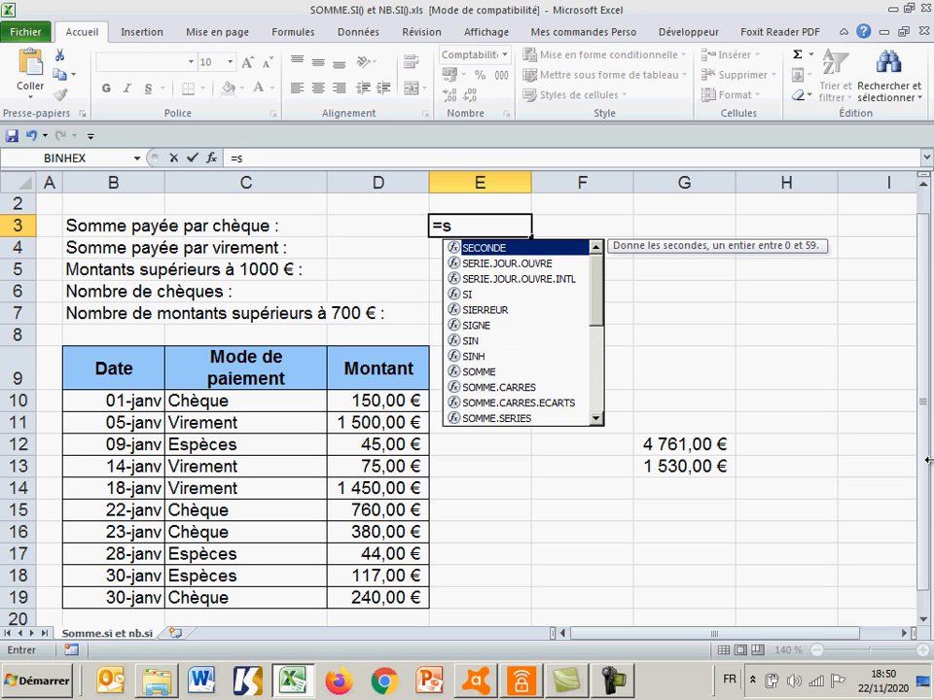
text(o)
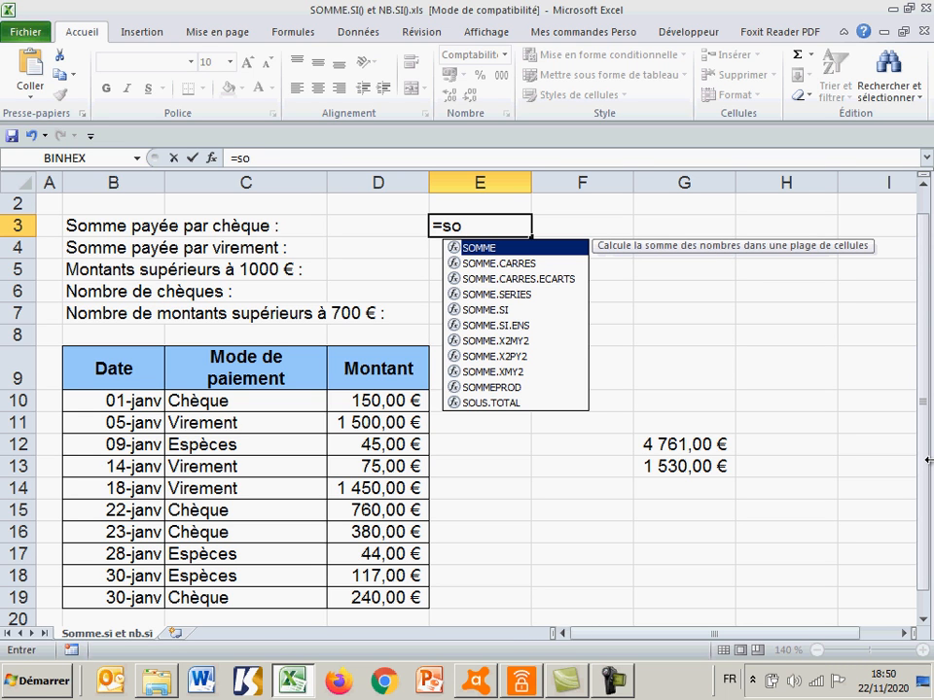
double_click(457, 309)
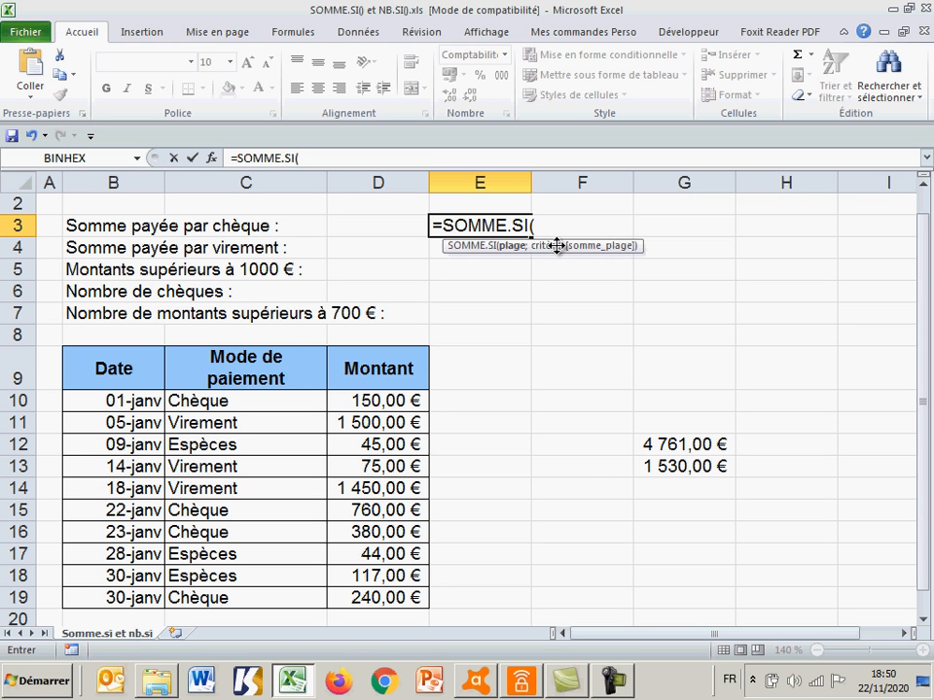
drag(556, 247, 546, 292)
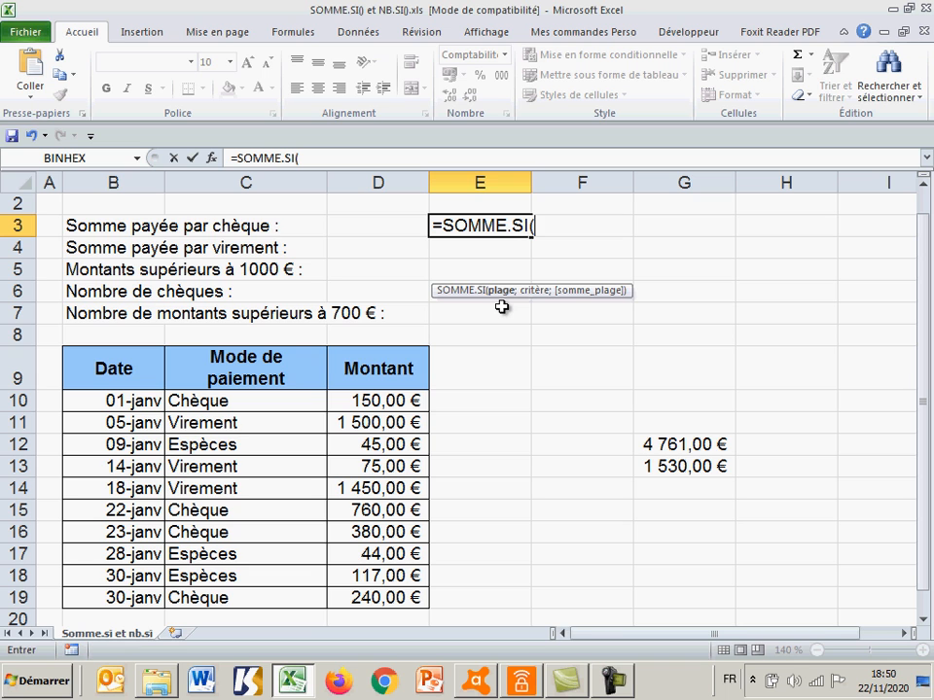
click(254, 363)
drag(255, 363, 254, 592)
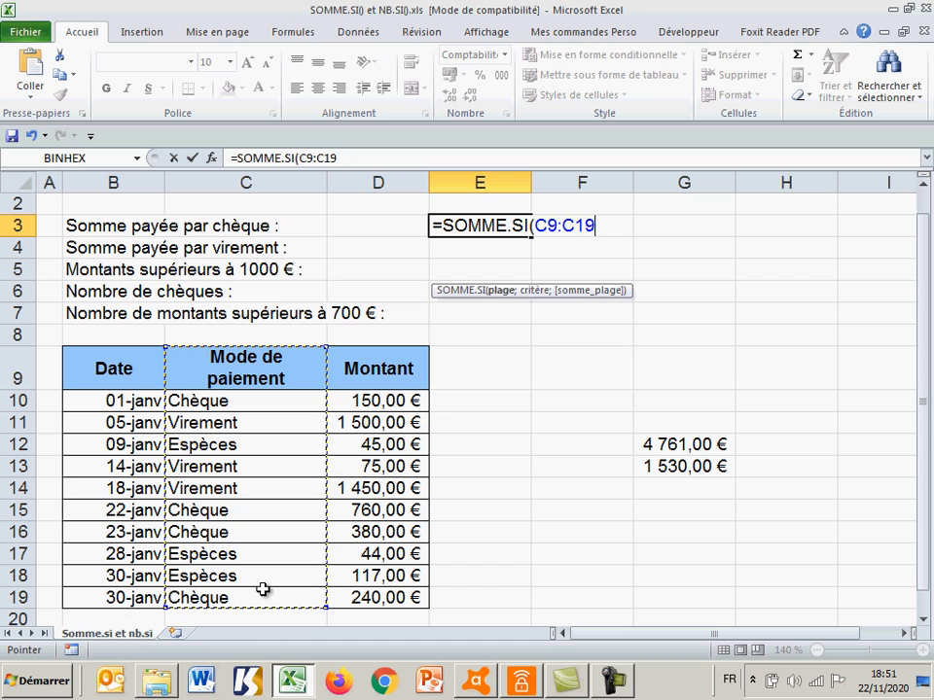
Complete the SOMME.SI formula in E3 with the criterion "chèque" and the sum range D9:D19
text(;)
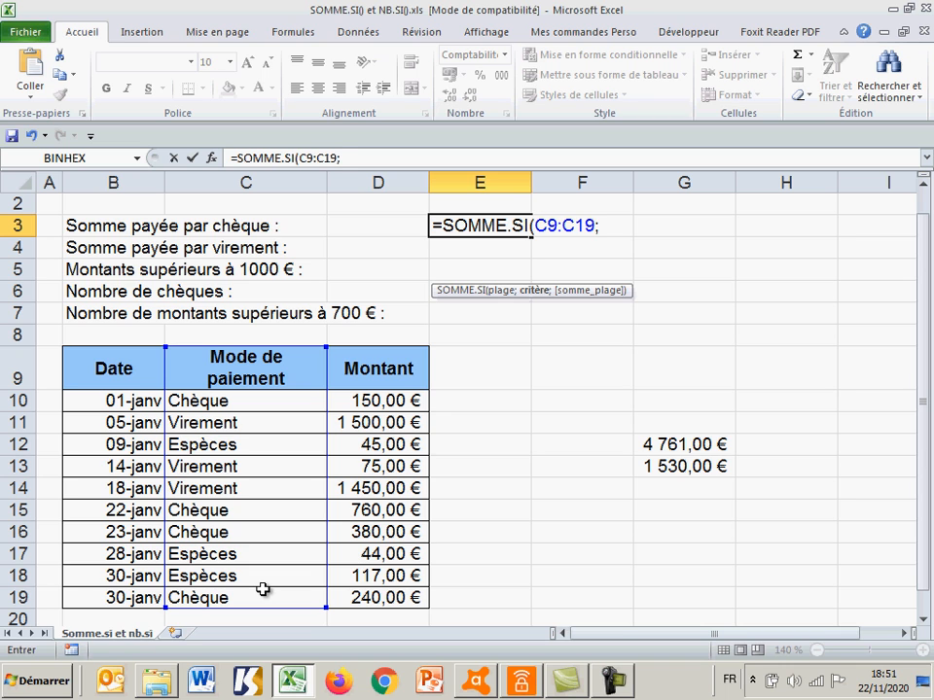
text("chèq)
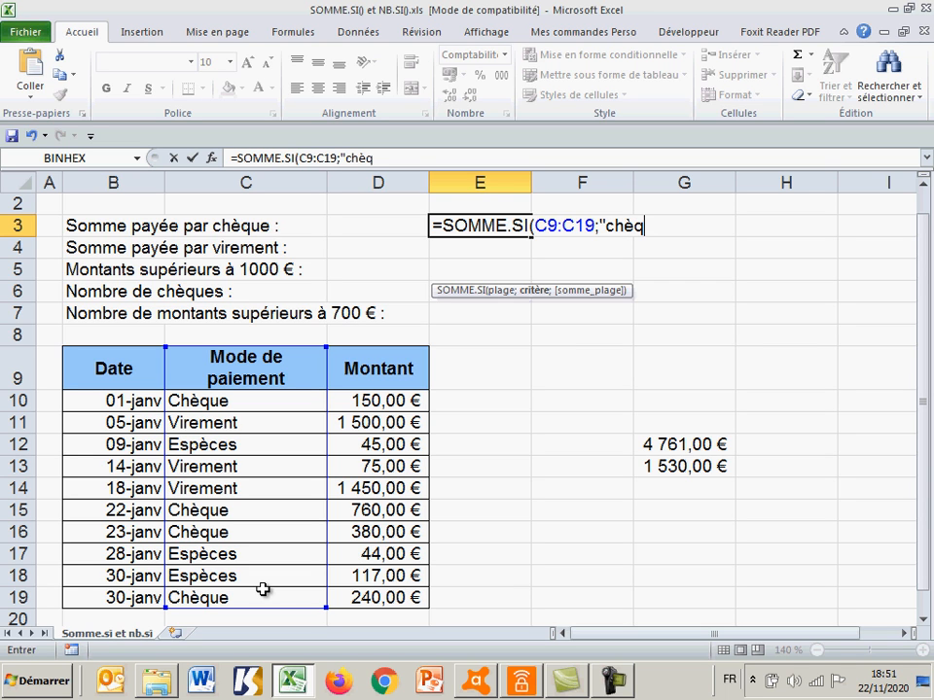
text(ue)
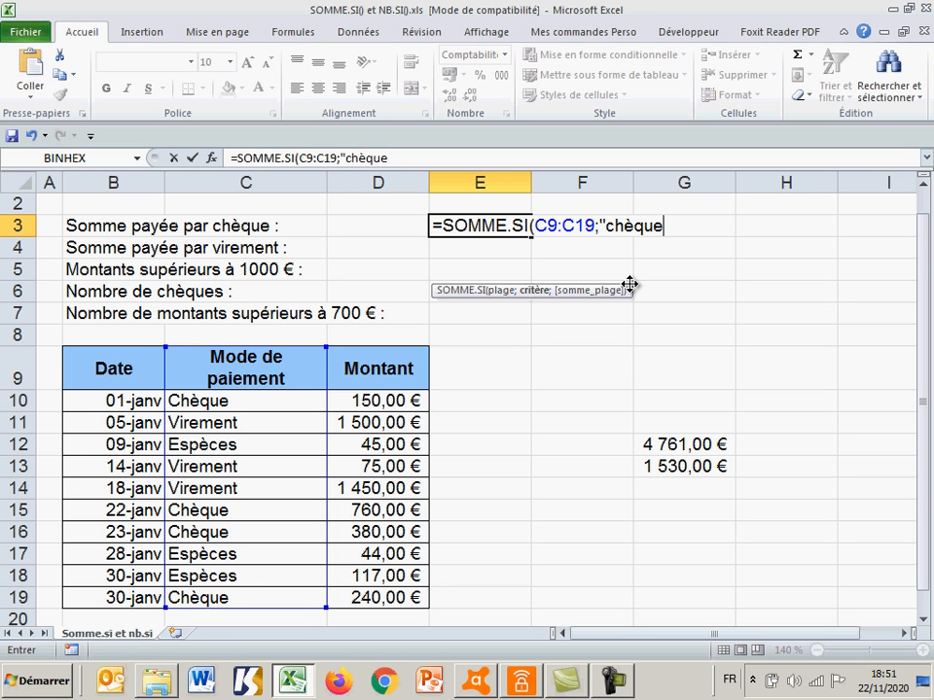
text(")
text(;)
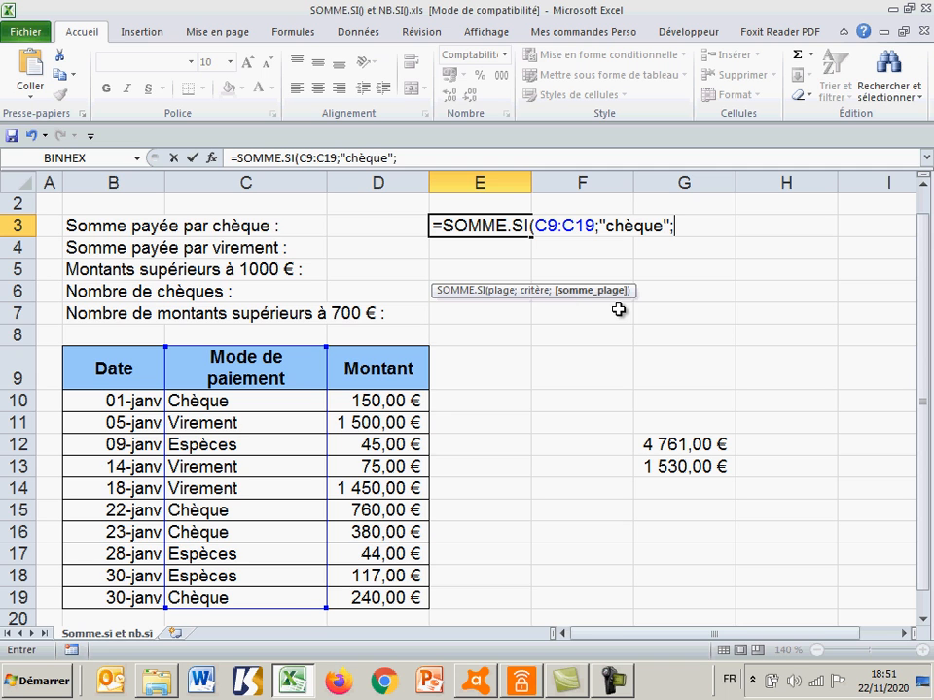
drag(400, 366, 390, 599)
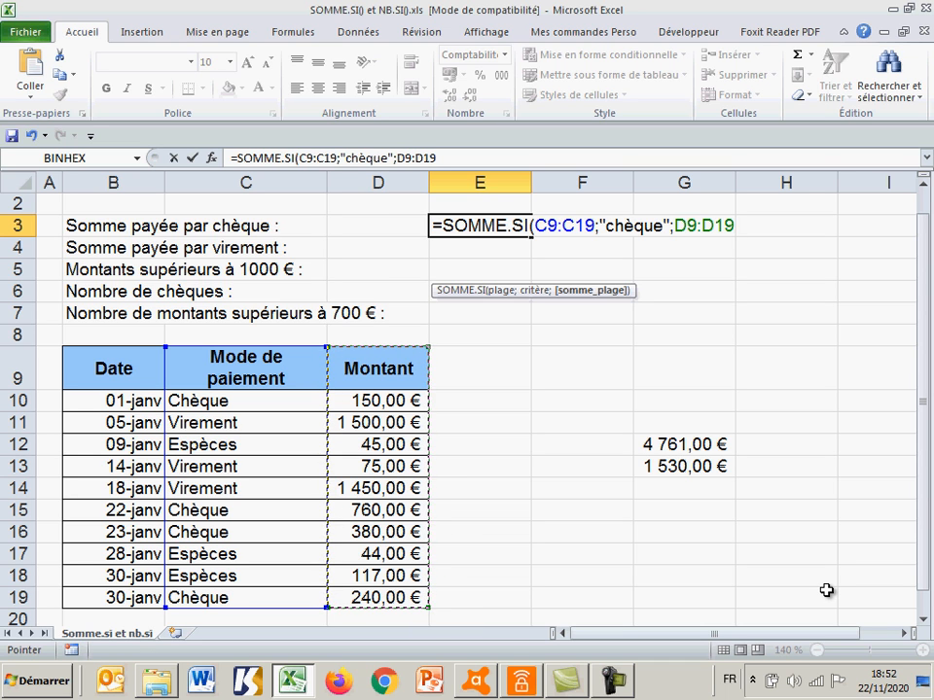
text())
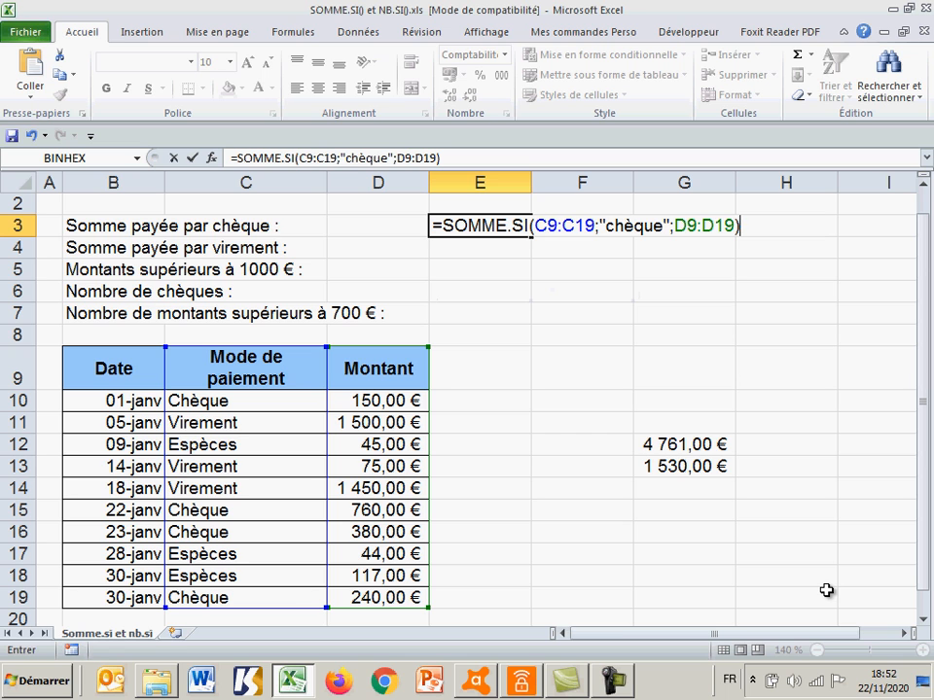
key(Return)
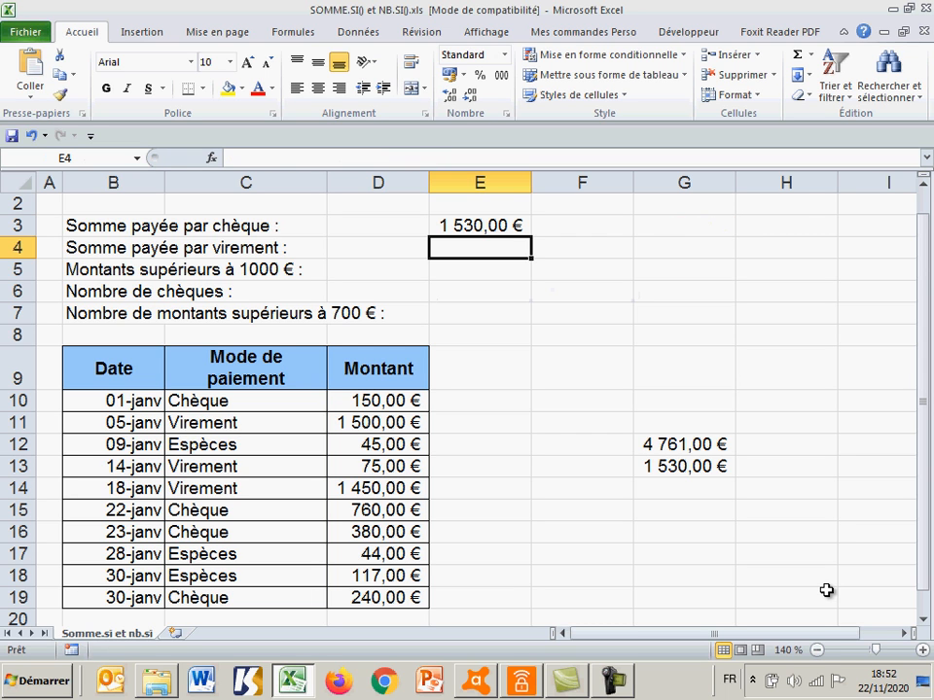
Review the SOMME.SI formula in E3 and compare it with the SOMME formula in G13
double_click(483, 226)
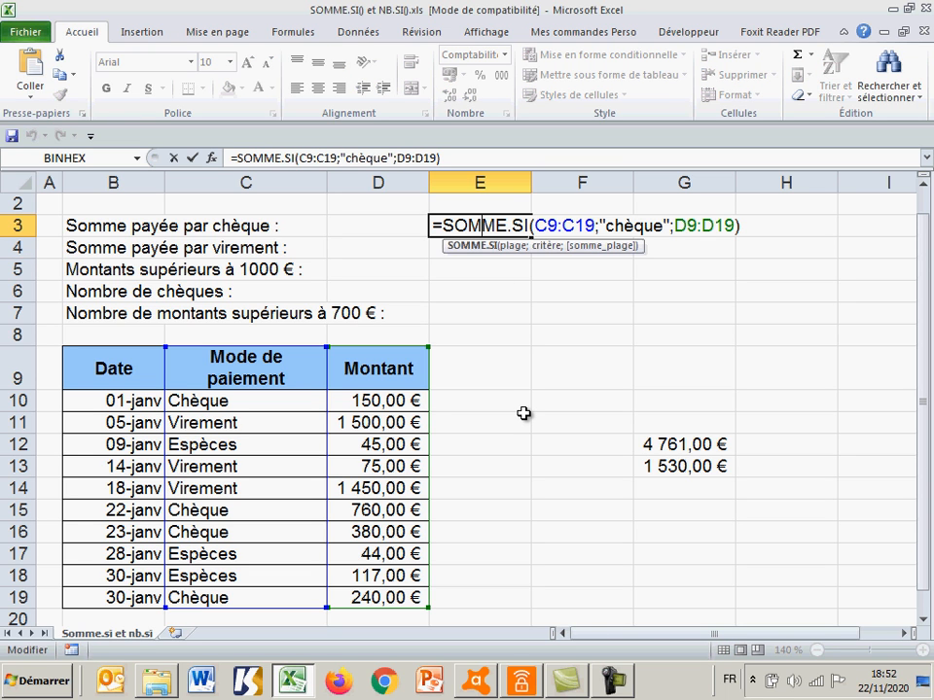
key(Return)
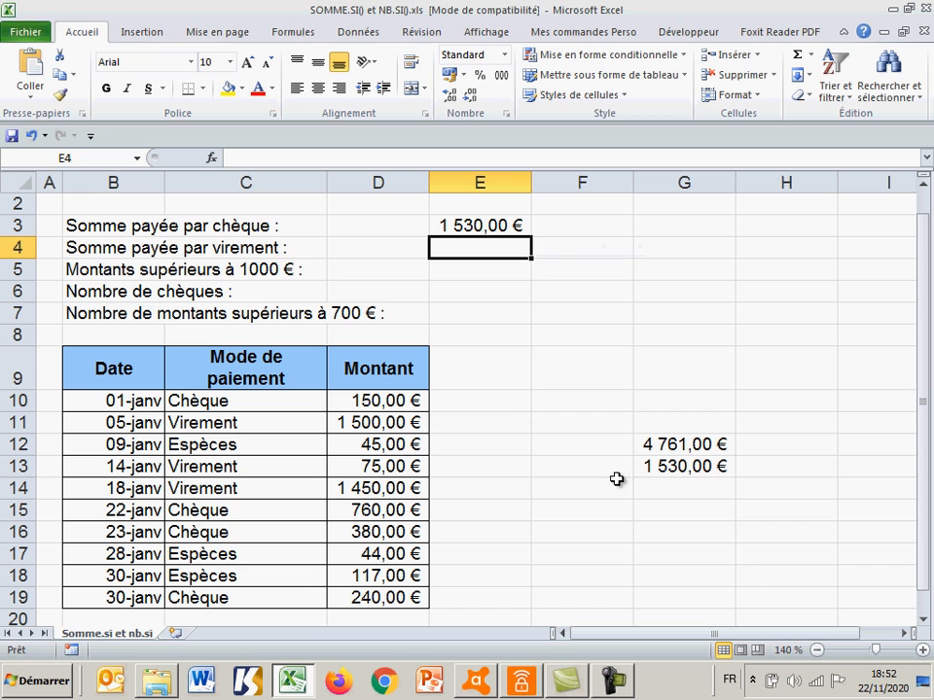
click(700, 467)
double_click(700, 467)
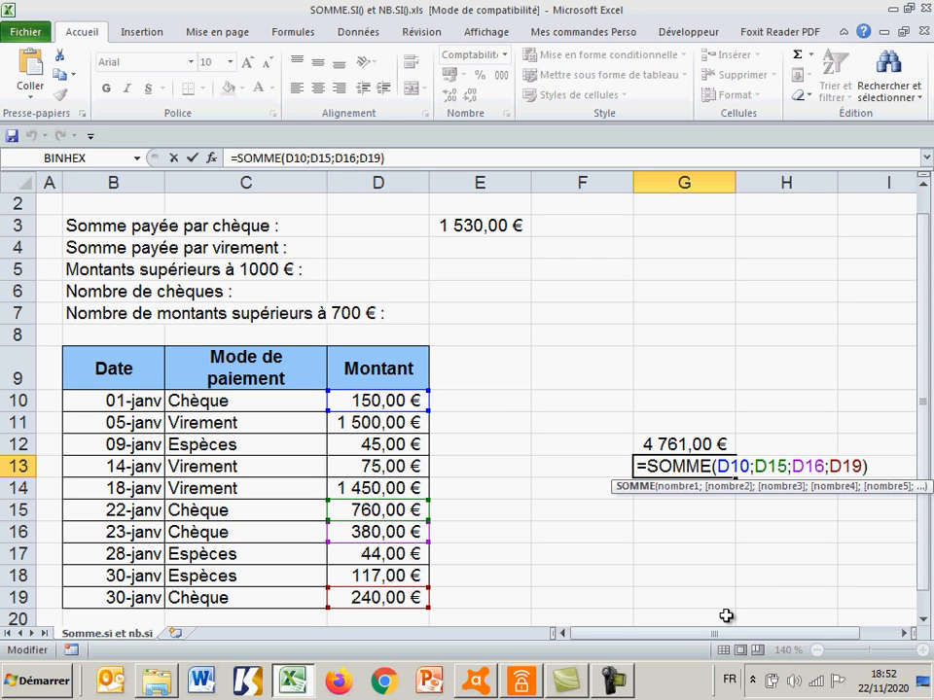
key(Return)
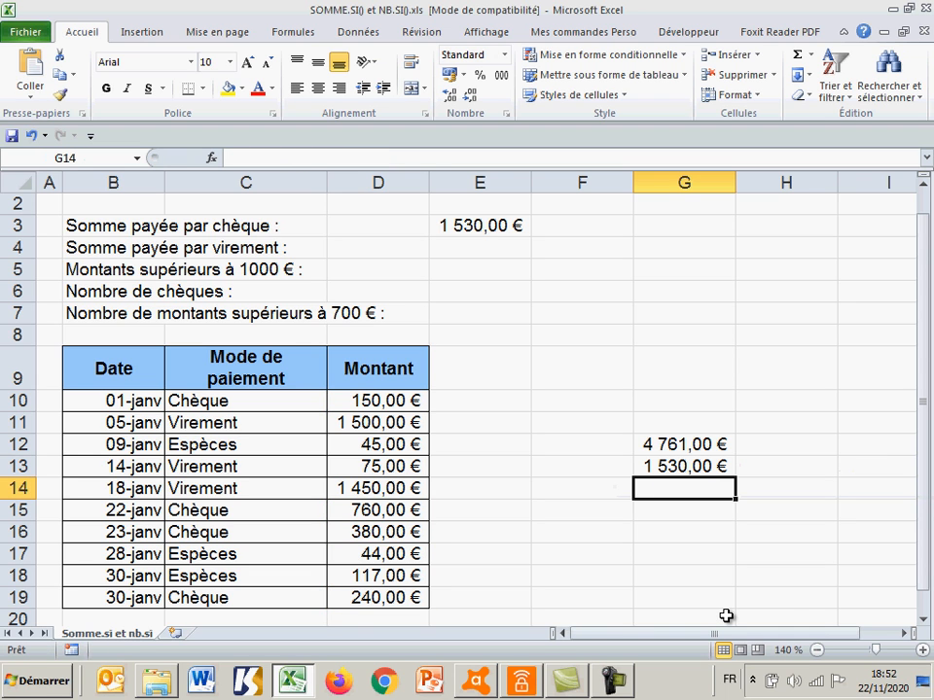
click(494, 226)
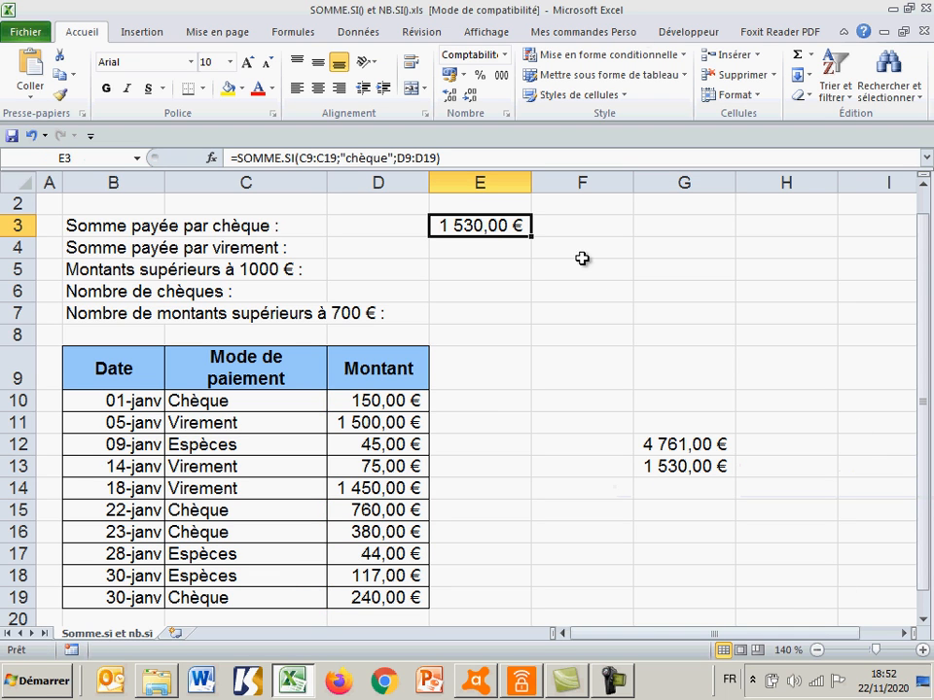
double_click(492, 225)
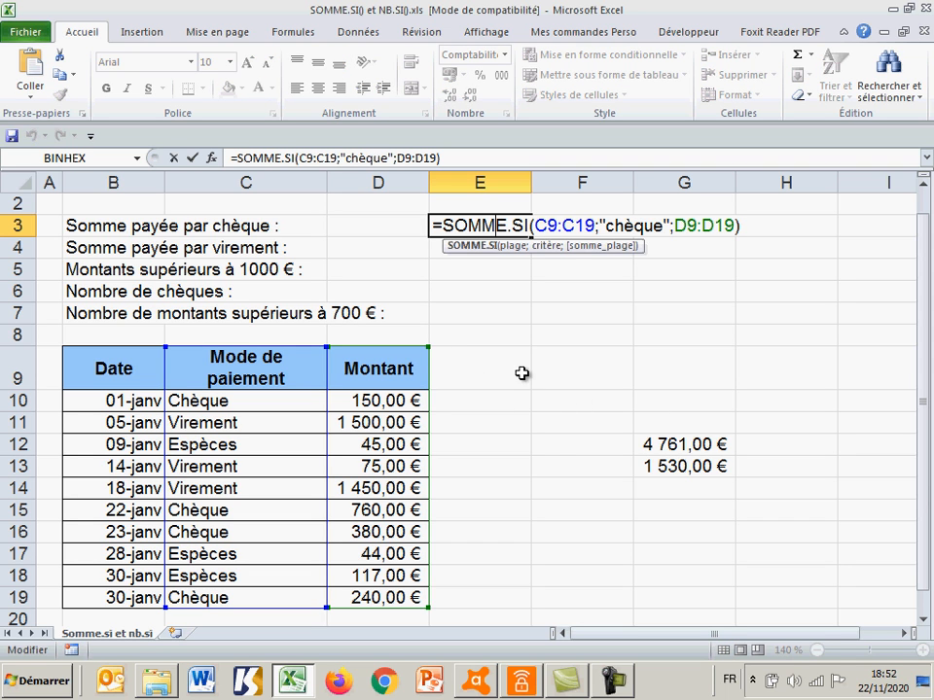
Try changing the payment method in C11 to Chèque, and undo the change
click(233, 423)
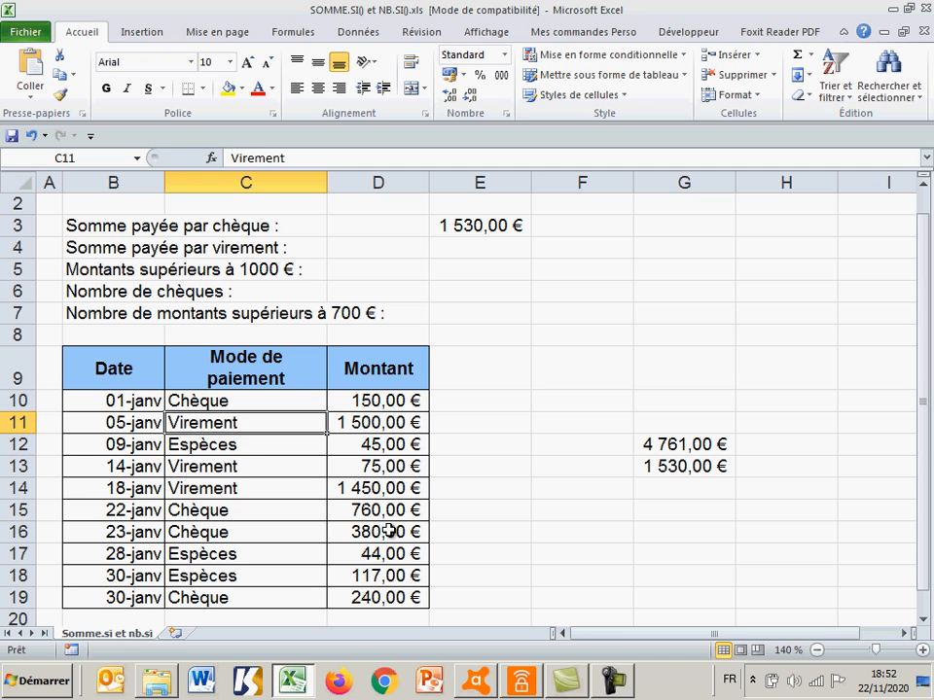
text(Chèque)
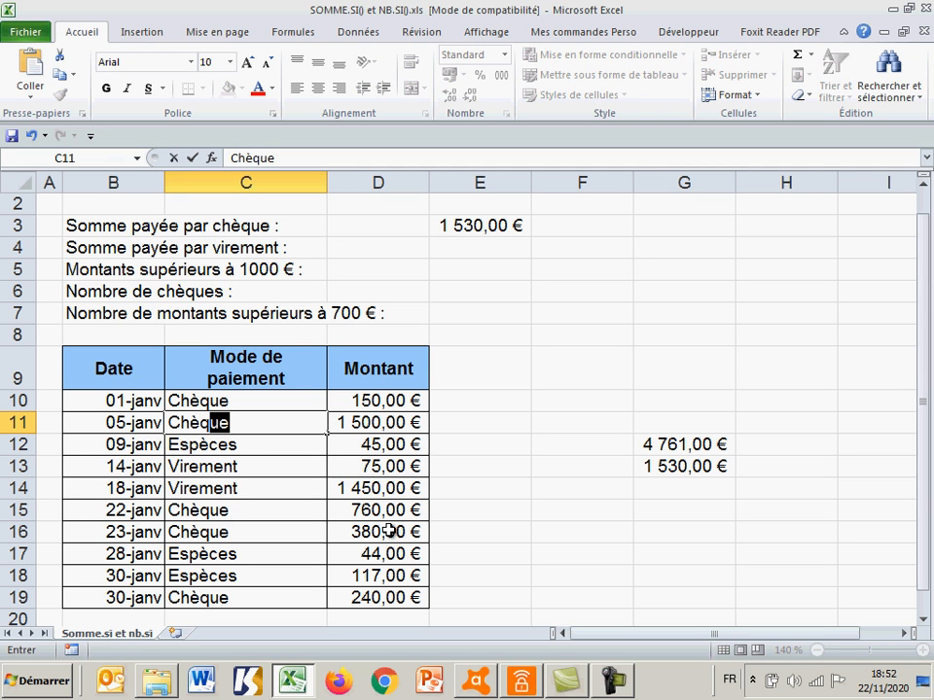
key(Return)
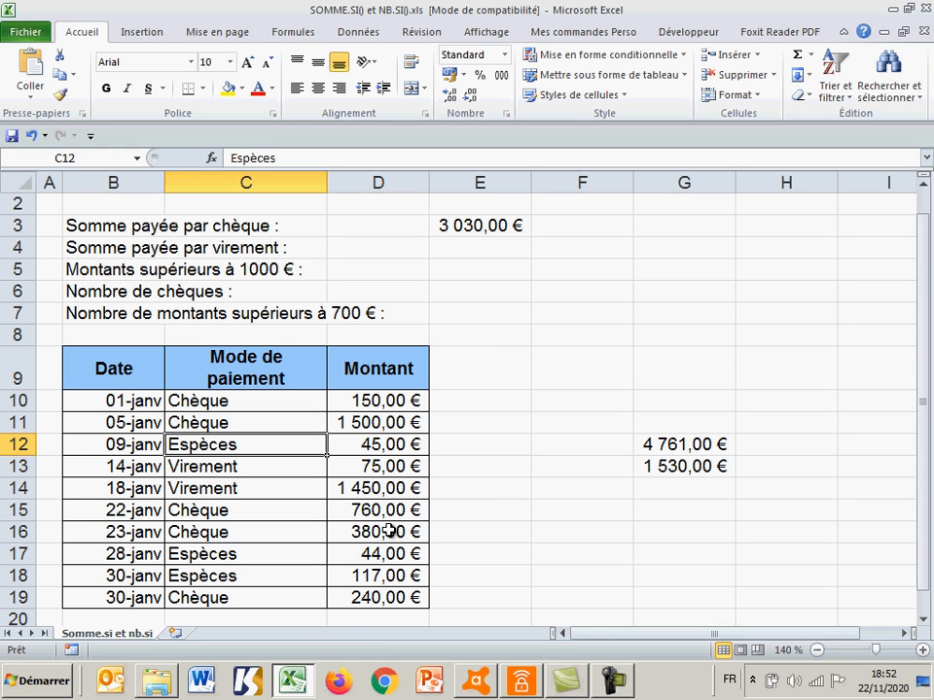
click(32, 136)
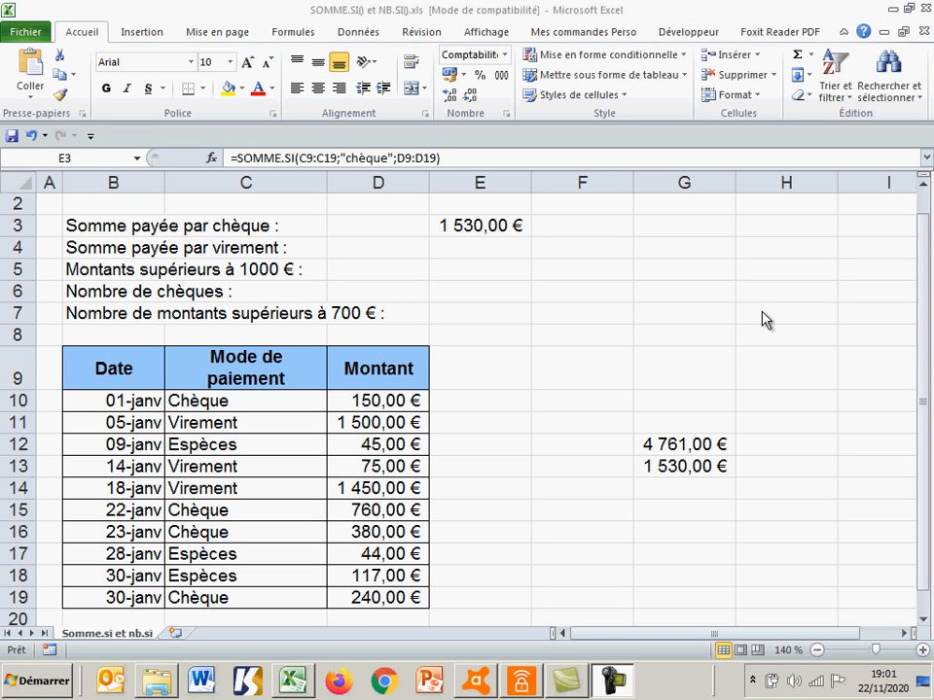
Try the SOMME.SI criterion in E3 without its accent, as "cheque"
double_click(478, 225)
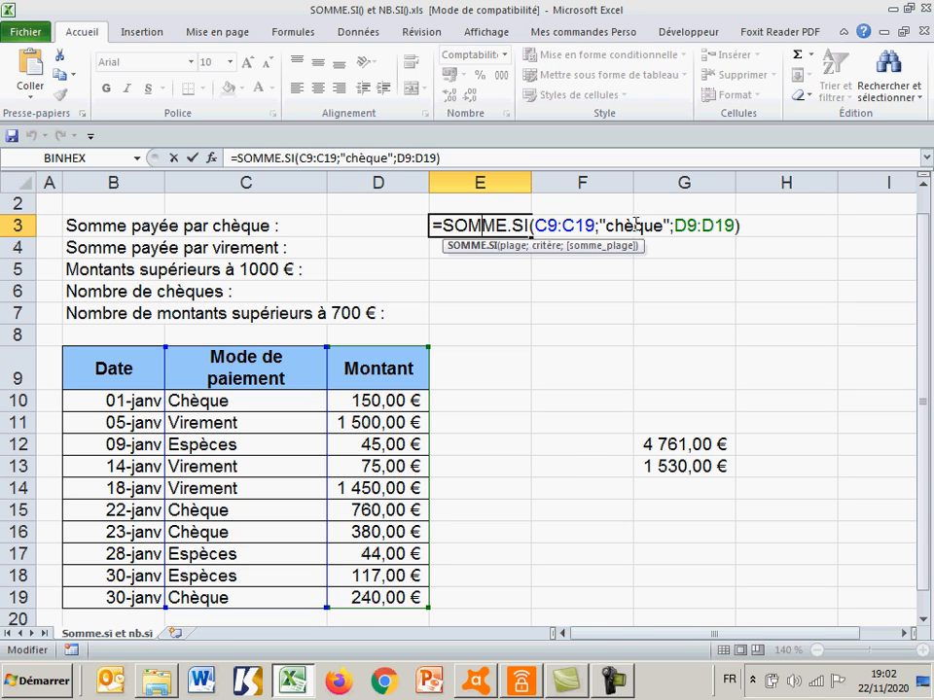
click(633, 225)
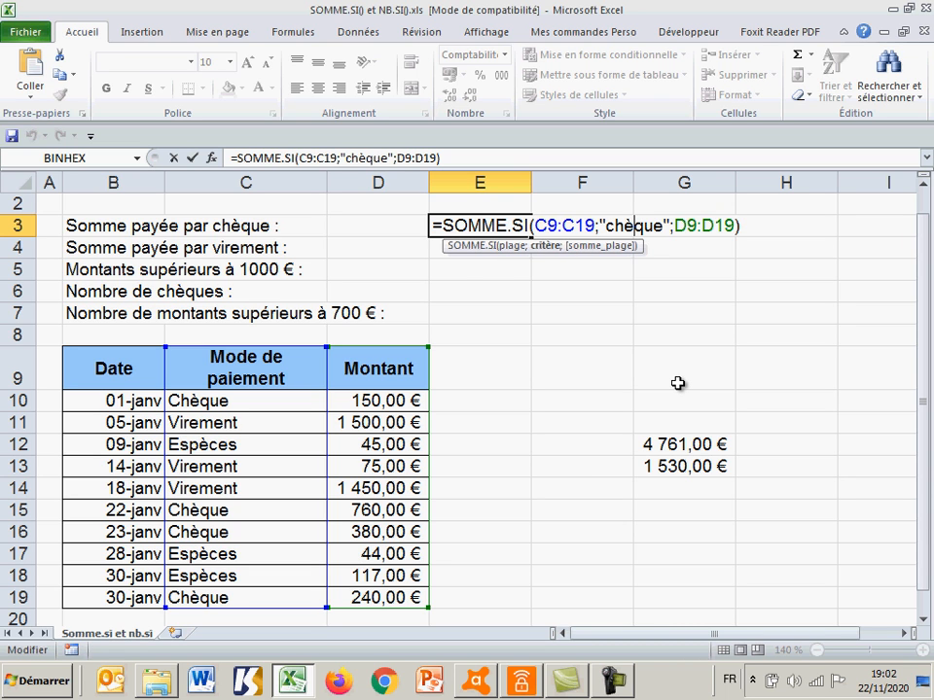
key(BackSpace)
text(e)
key(Return)
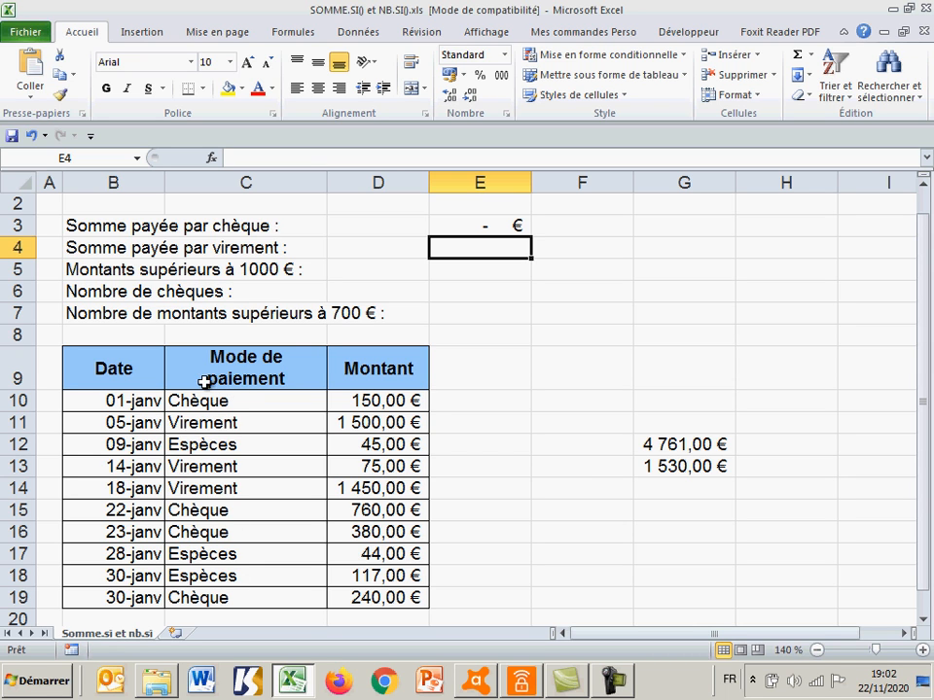
Restore the accented criterion "chèque" in the E3 formula, and reopen the formula to check it
click(485, 224)
double_click(486, 225)
click(635, 224)
key(BackSpace)
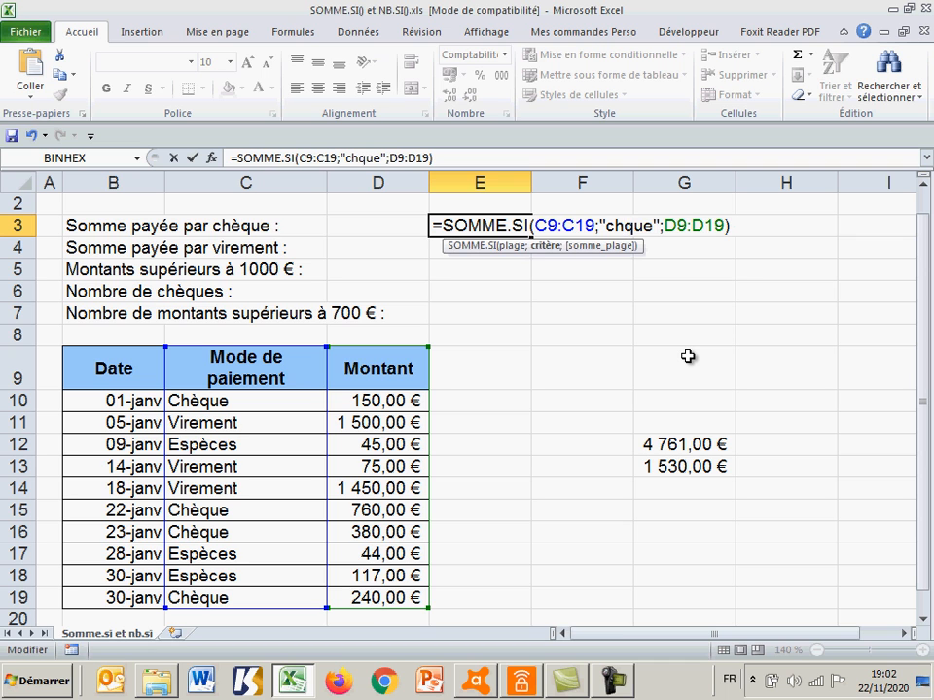
text(è)
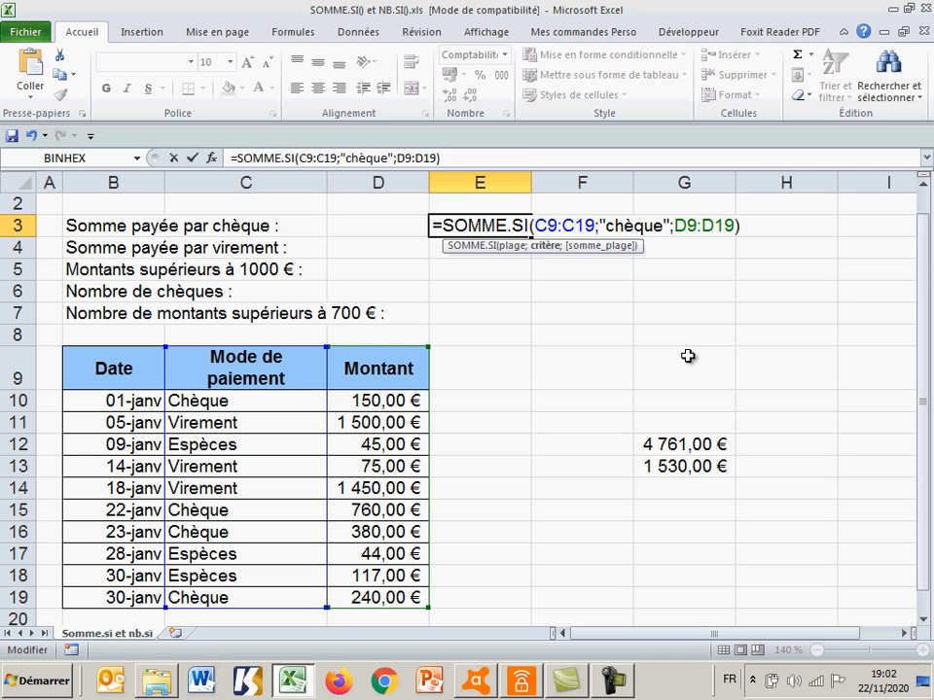
key(Return)
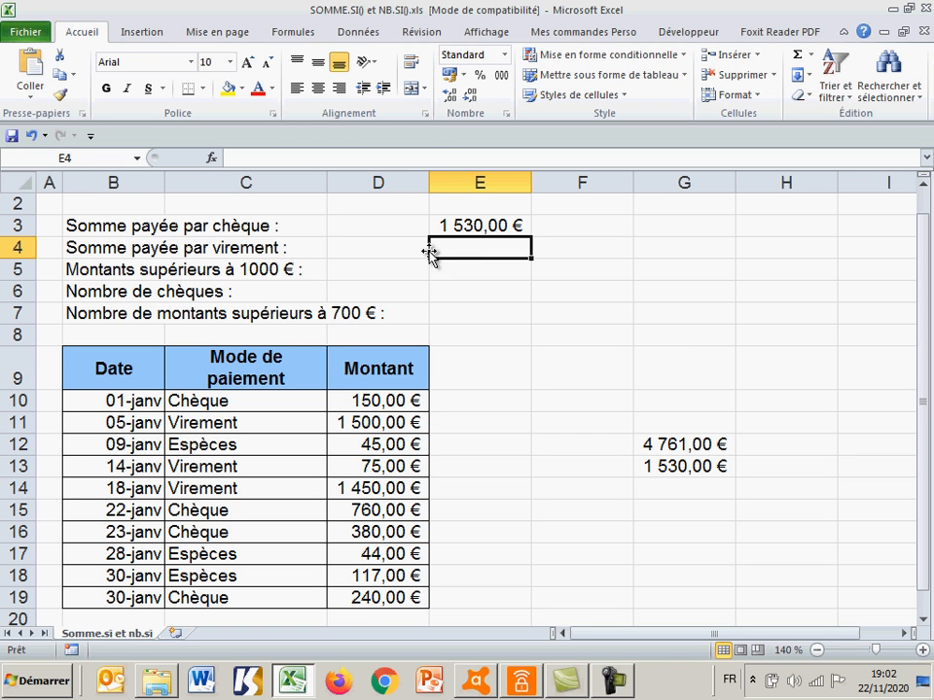
double_click(483, 226)
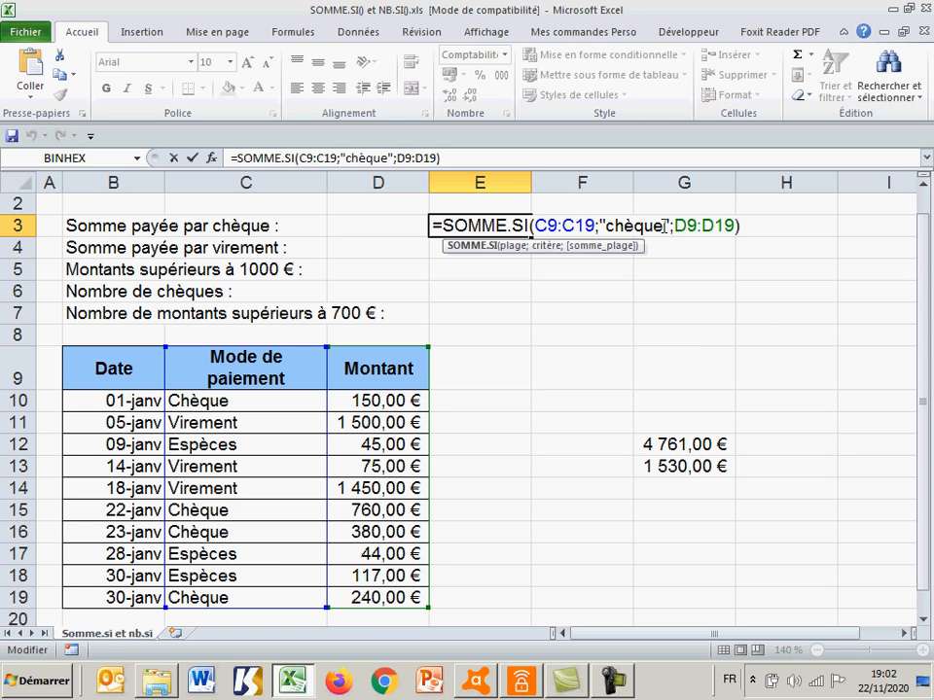
click(514, 291)
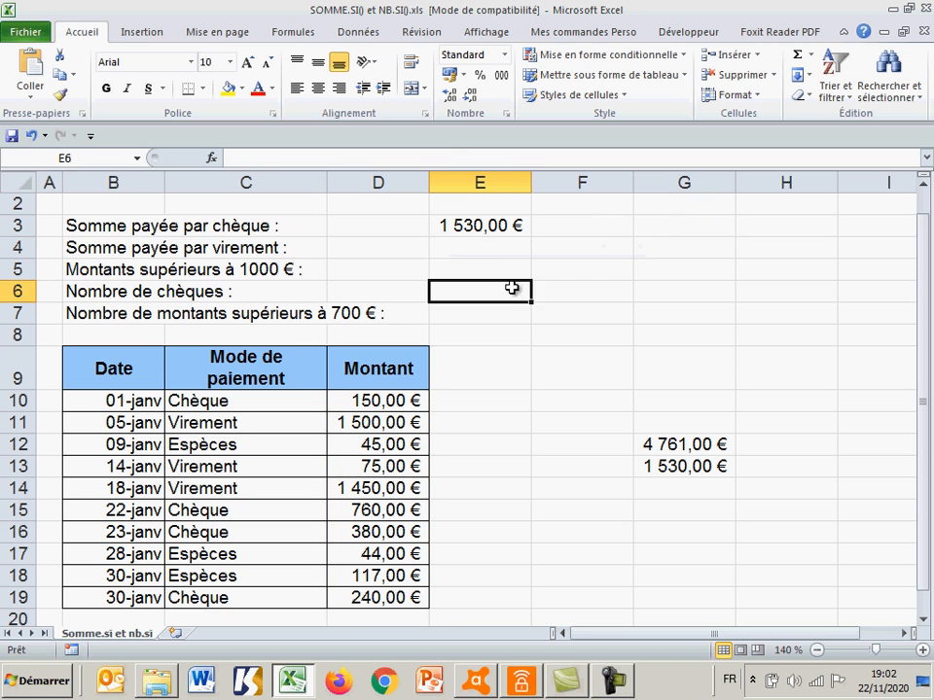
Enter a SOMME.SI formula in E4 with criteria range C9:C19, cell C11 as the criterion and sum range D9:D19
click(496, 248)
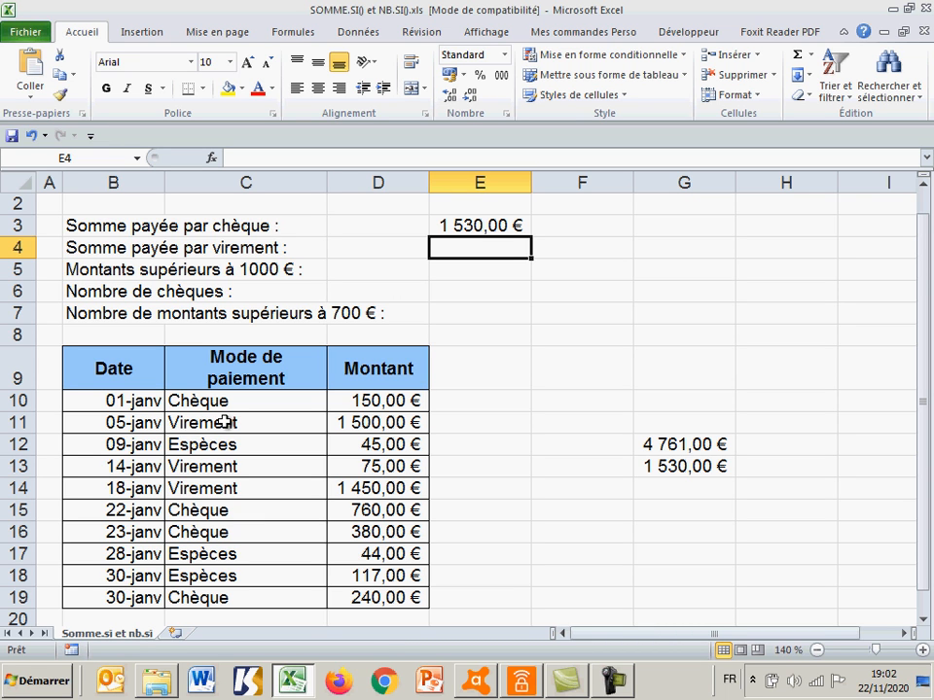
text(=)
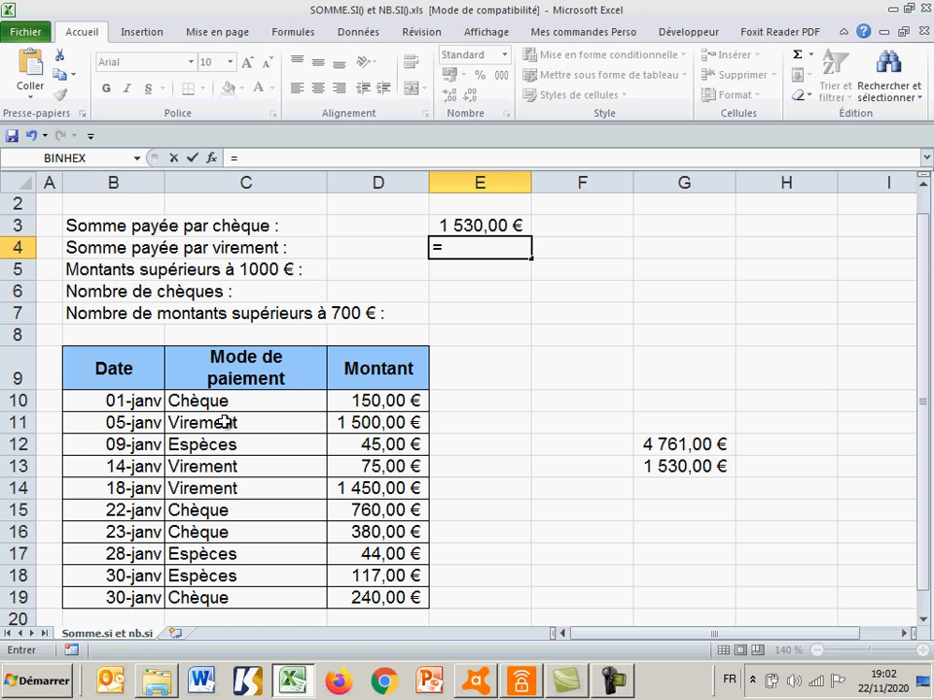
text(som)
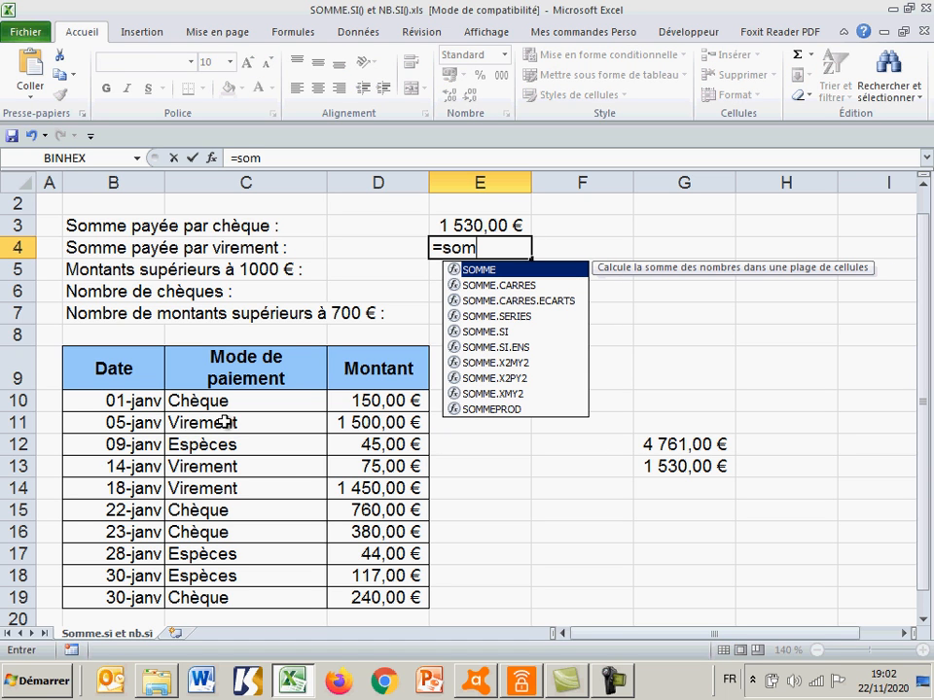
double_click(455, 332)
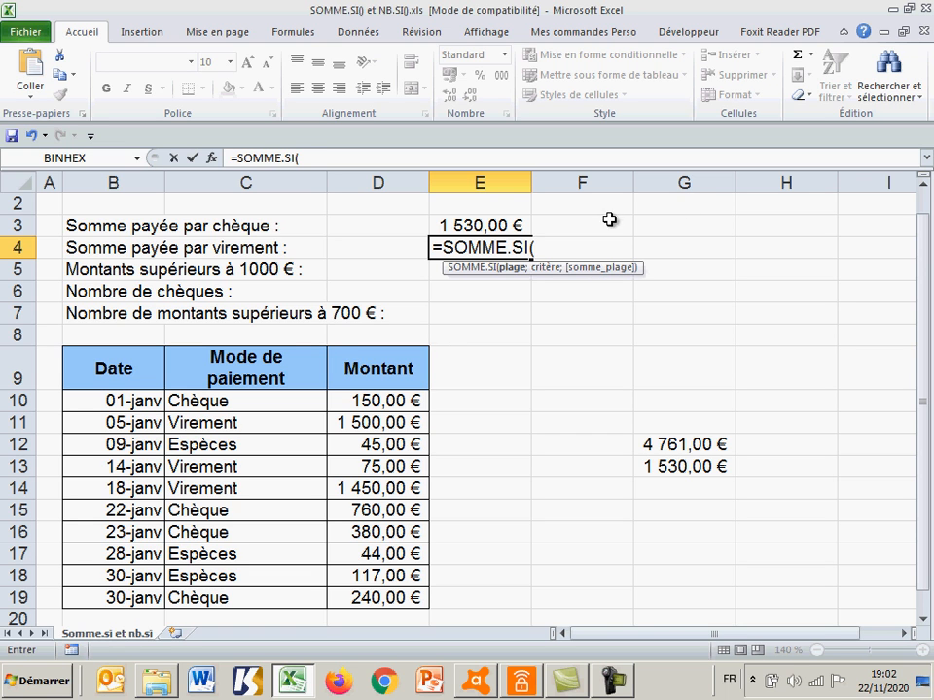
drag(269, 358, 249, 596)
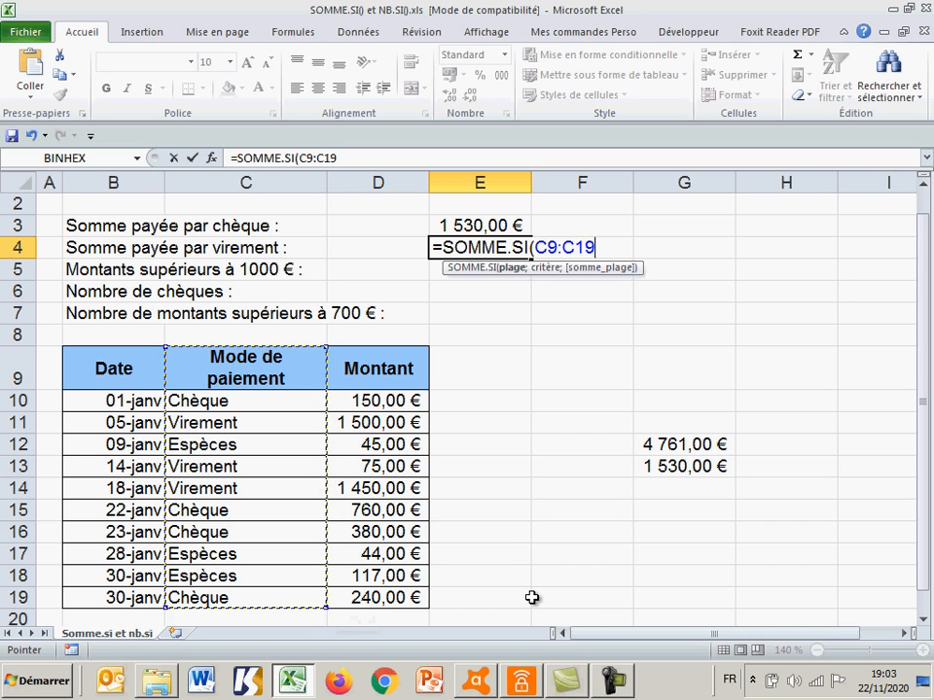
text(;)
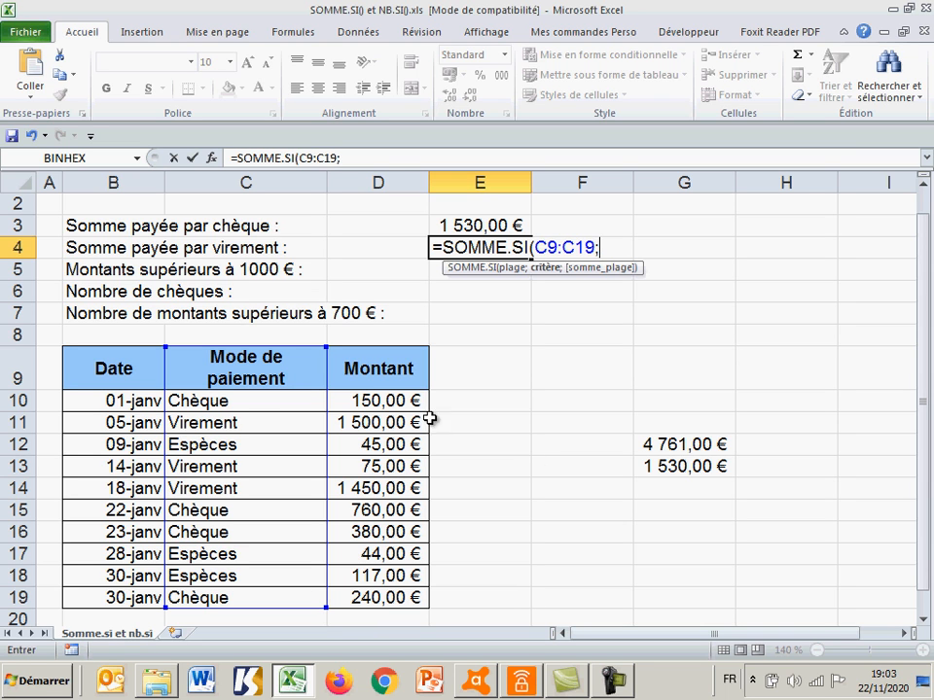
click(266, 423)
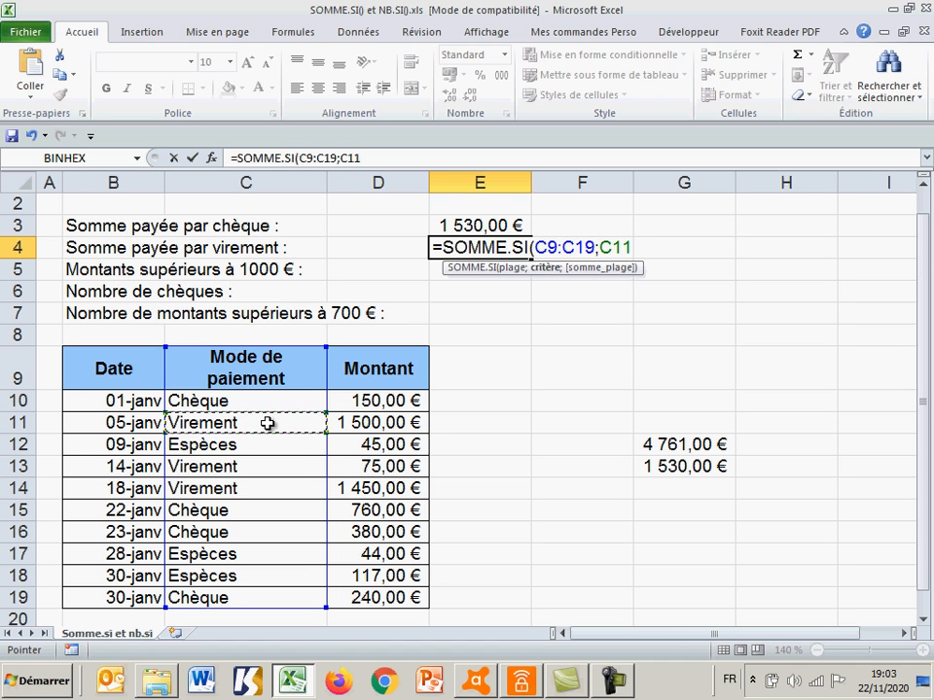
text(;)
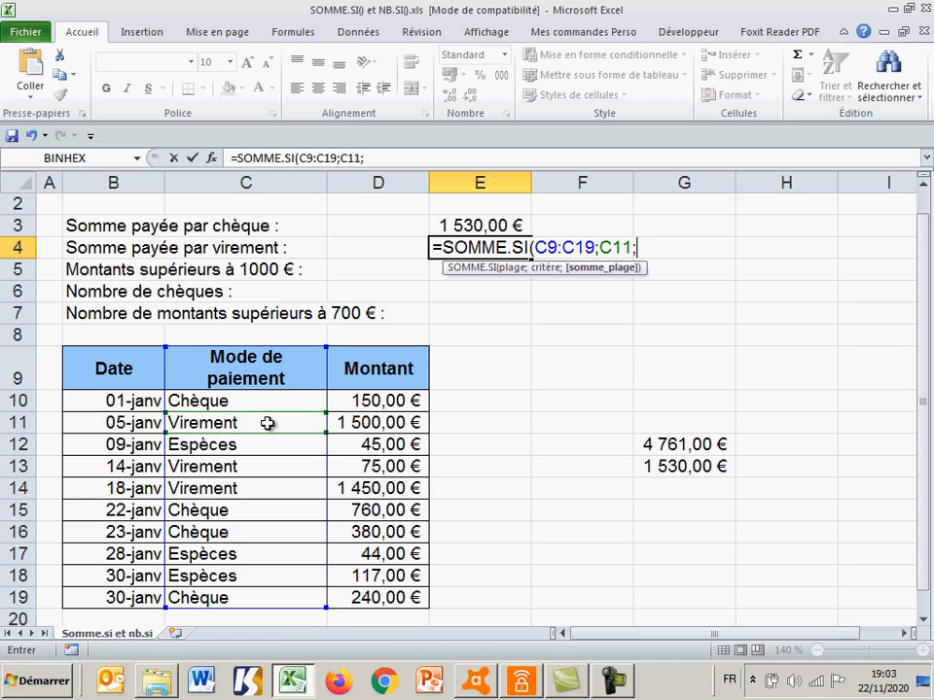
drag(392, 370, 378, 598)
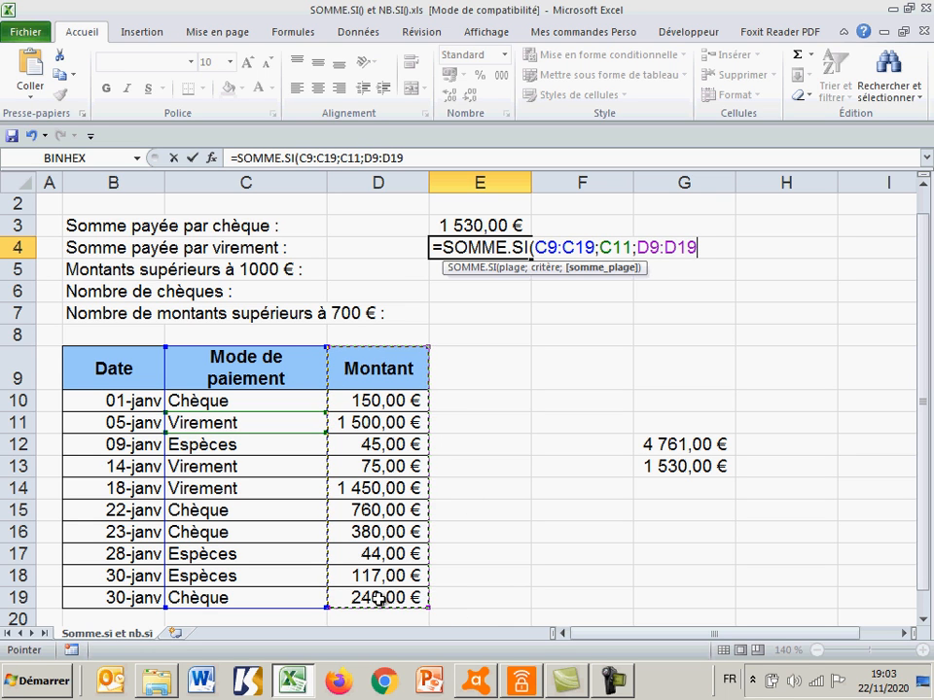
key(Return)
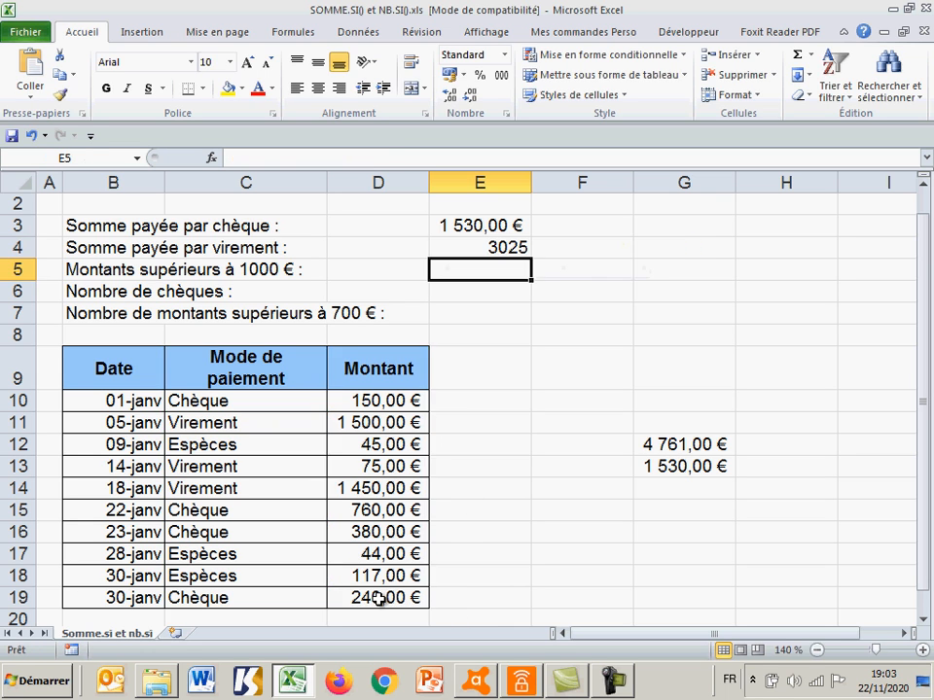
Apply the Monétaire number format to the transfer sum in E4 and the cheque sum in E3
click(452, 249)
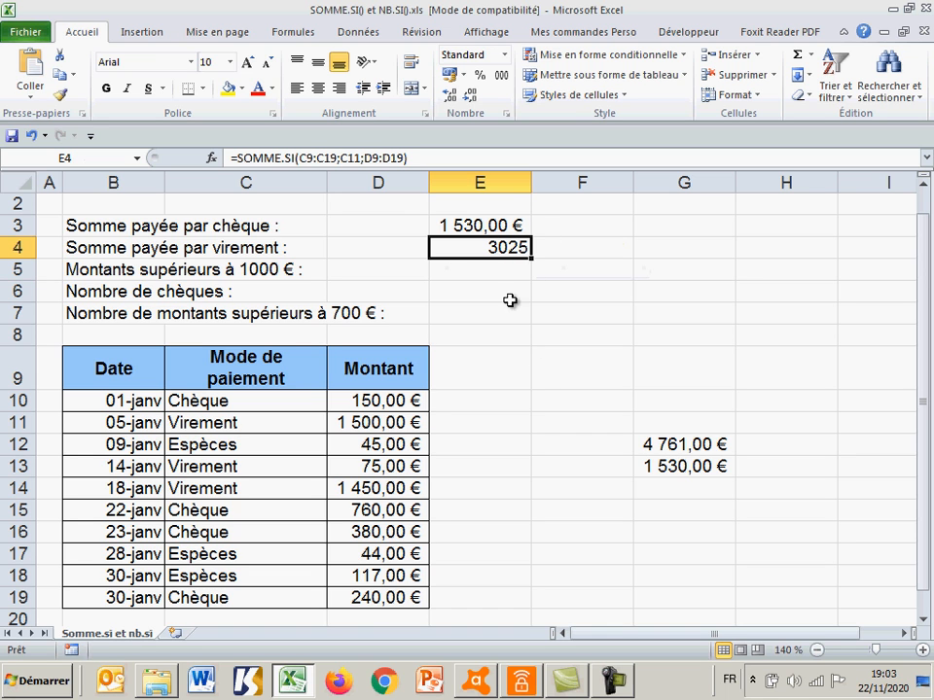
click(505, 56)
click(456, 159)
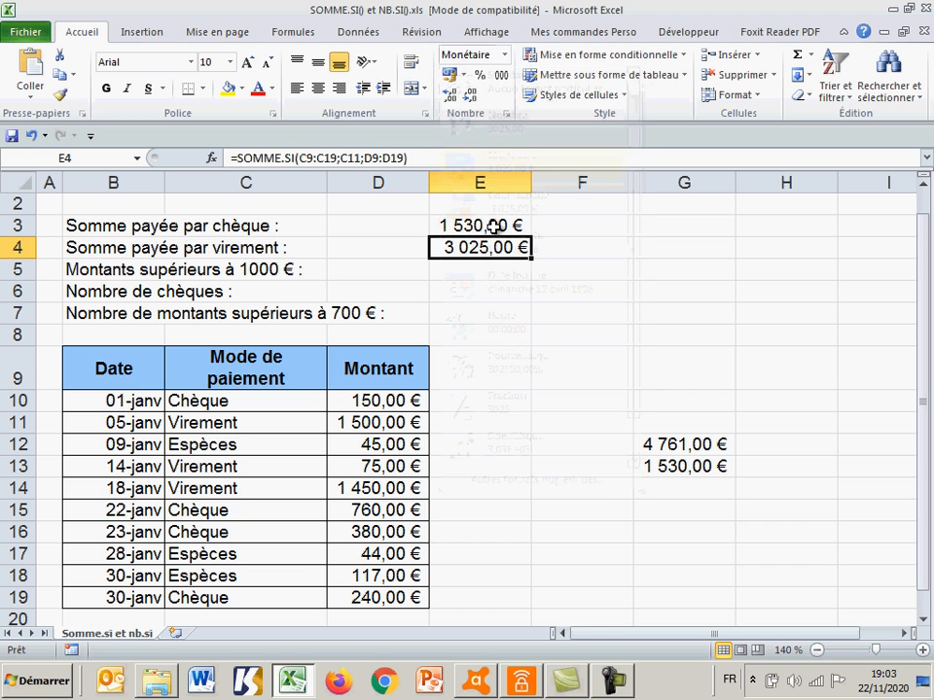
click(494, 223)
click(504, 55)
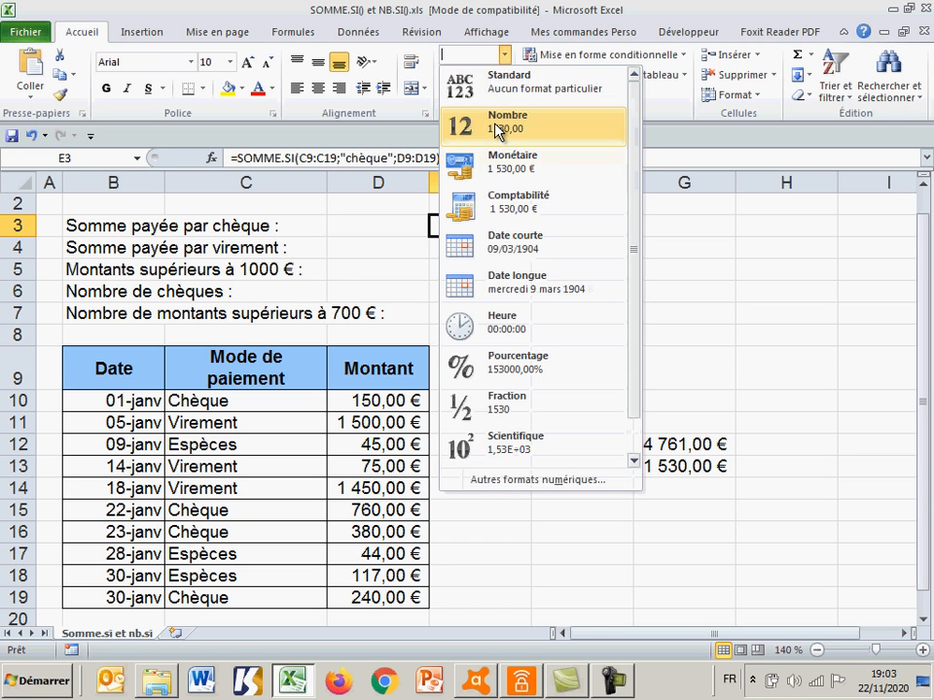
click(513, 166)
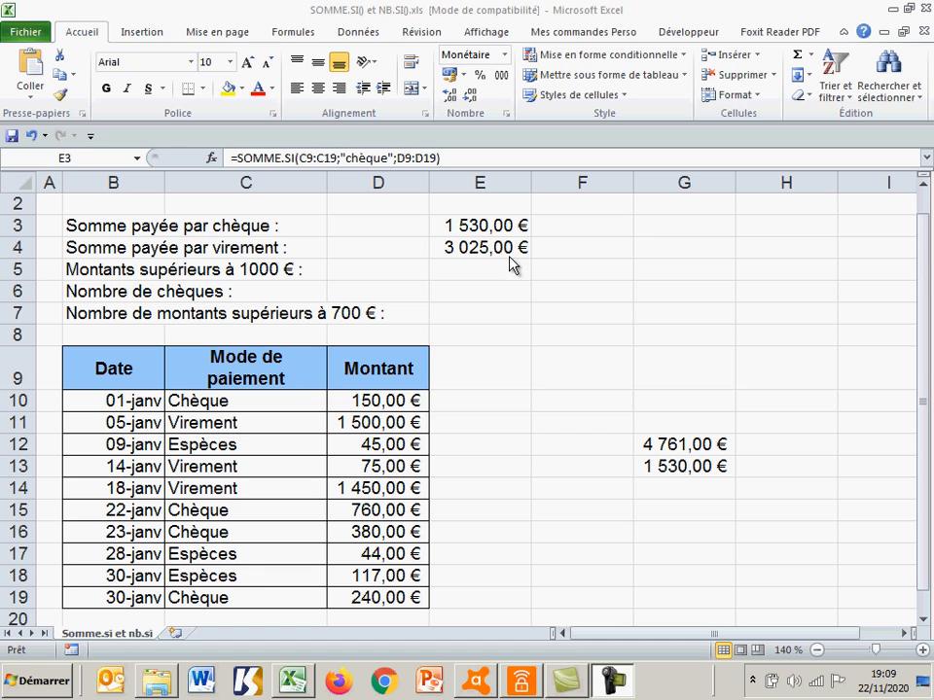
Review the arguments of the SOMME.SI formula in E3, and select the payment method cell C15
double_click(505, 226)
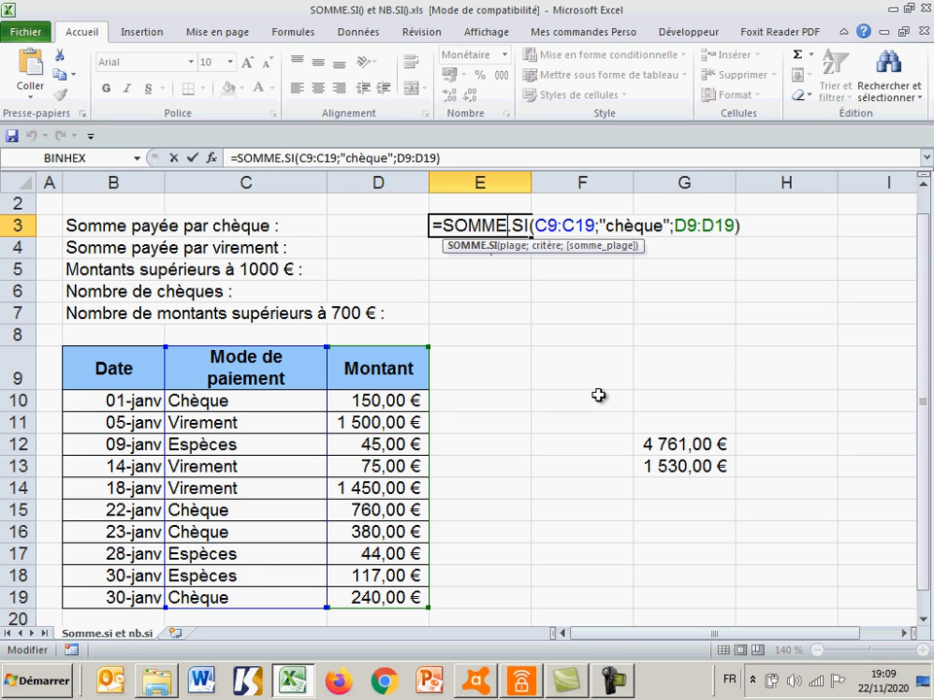
key(Return)
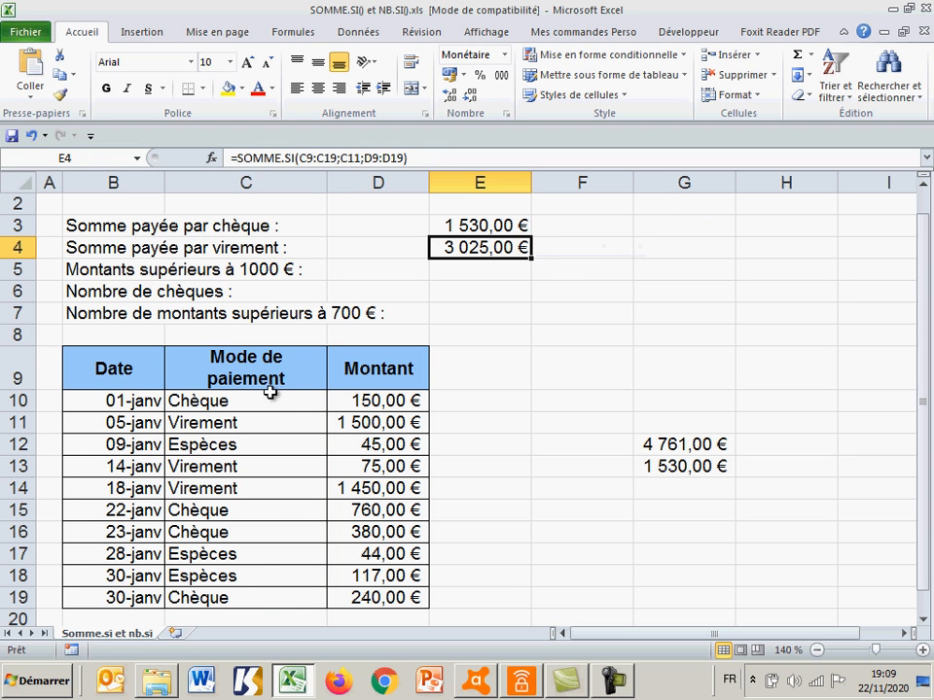
click(258, 510)
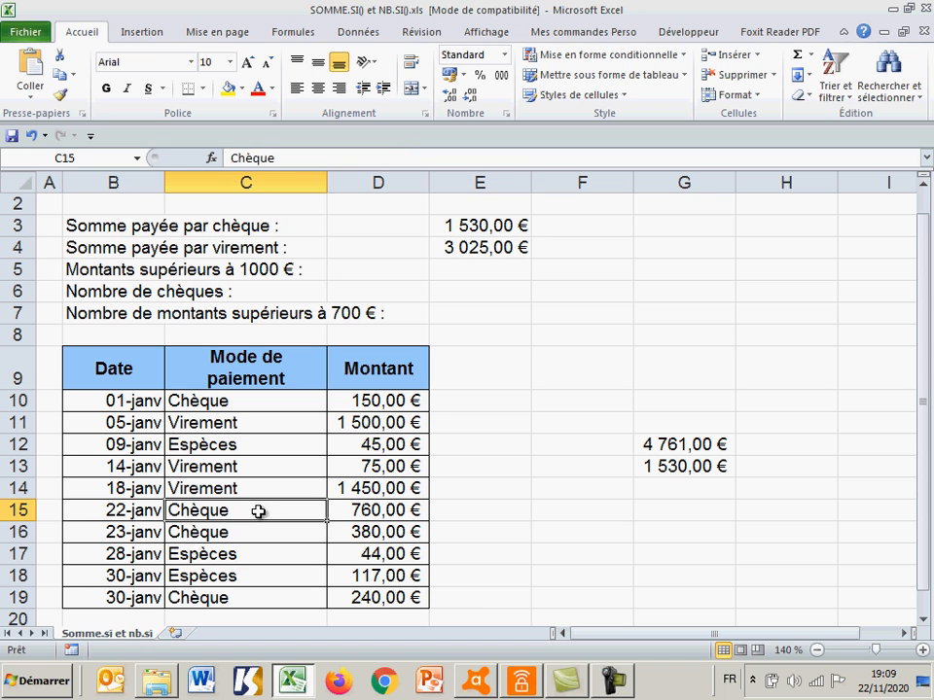
Change the payment method in C15 to "Chèques"
double_click(258, 510)
text(s)
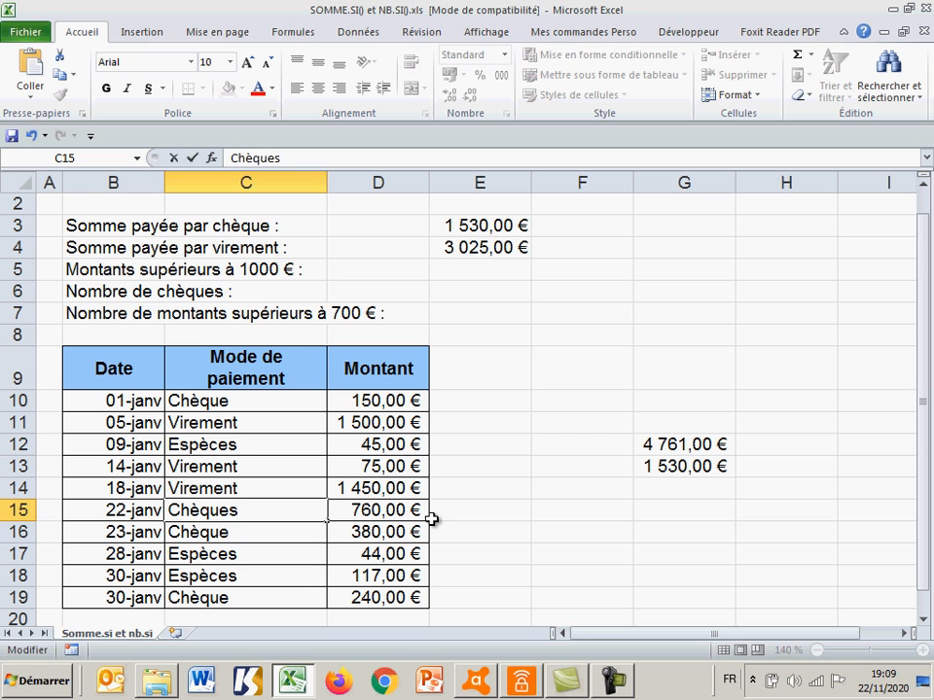
key(Return)
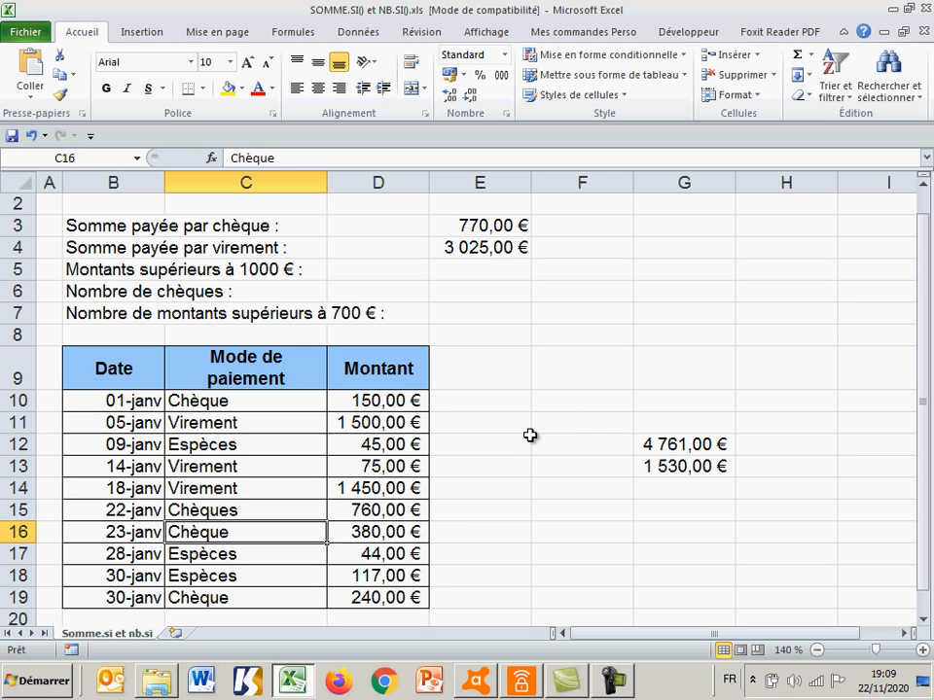
click(504, 507)
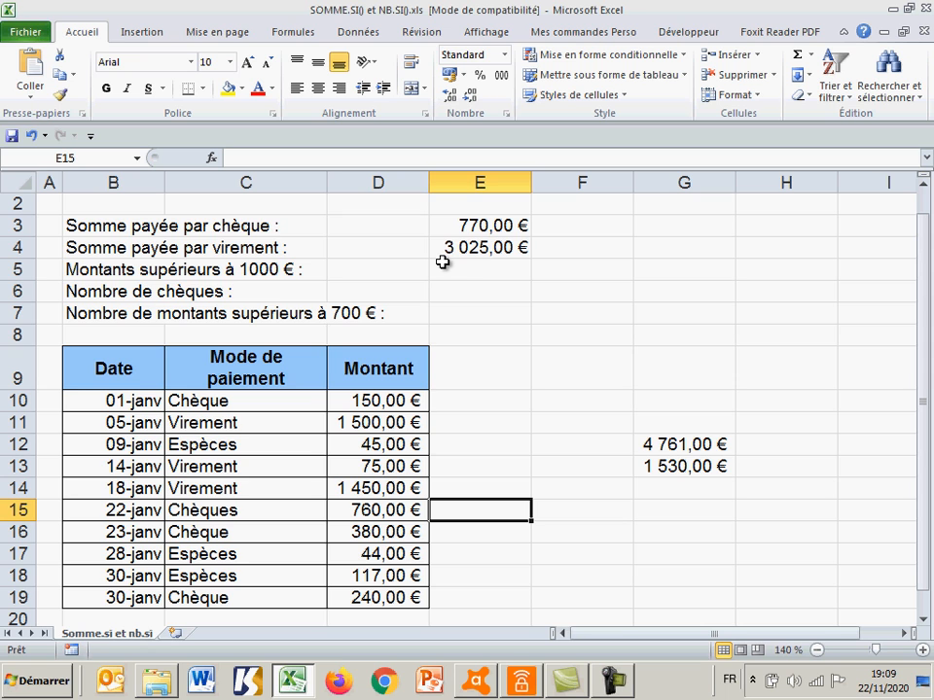
Turn on filtering for the payment table and examine the distinct values in the Mode de paiement filter list without applying a filter
click(244, 491)
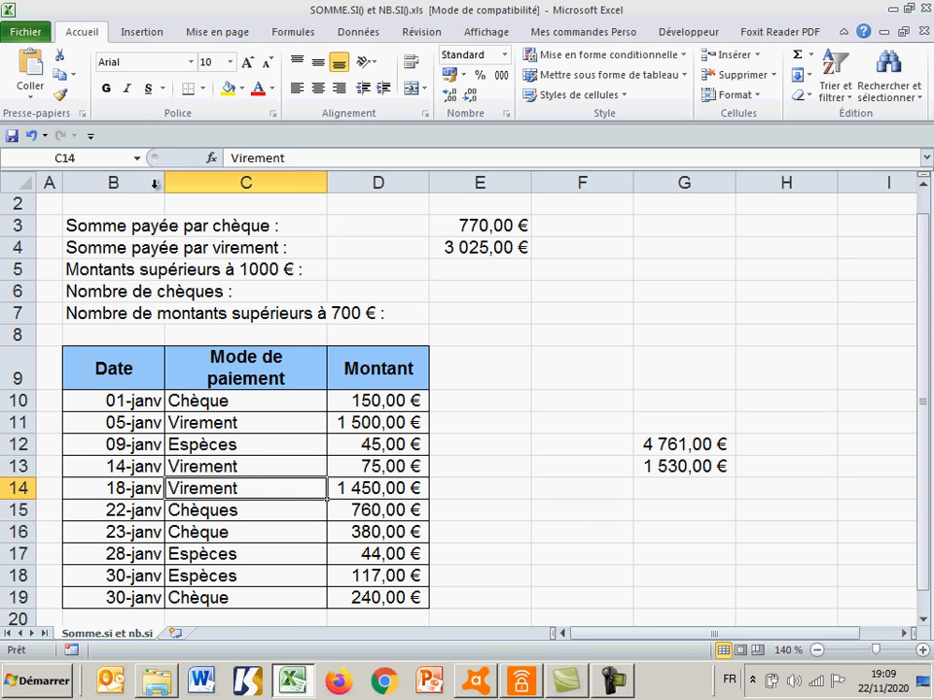
click(360, 33)
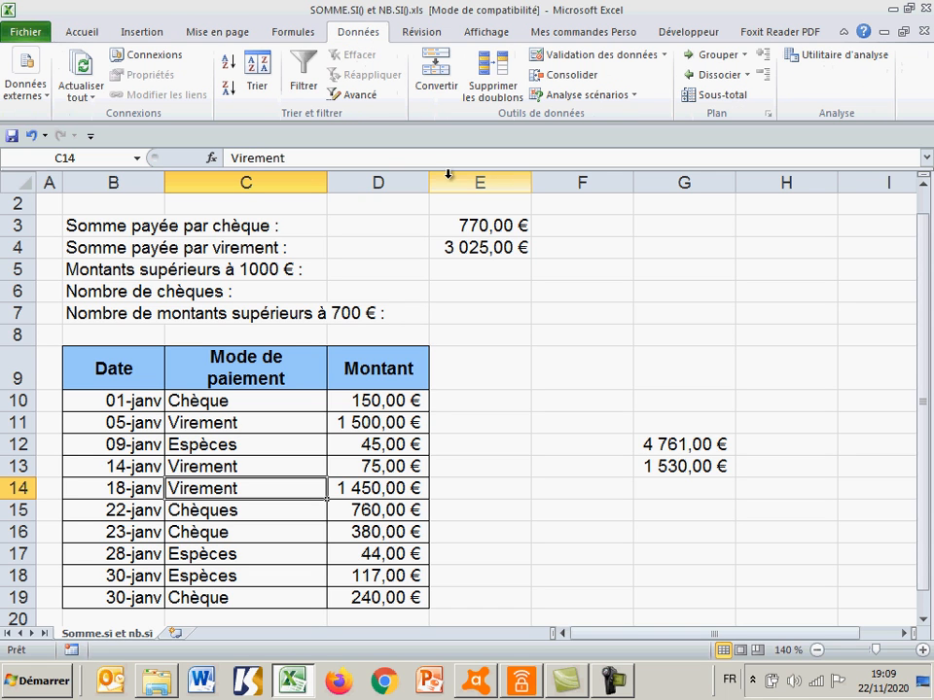
click(304, 73)
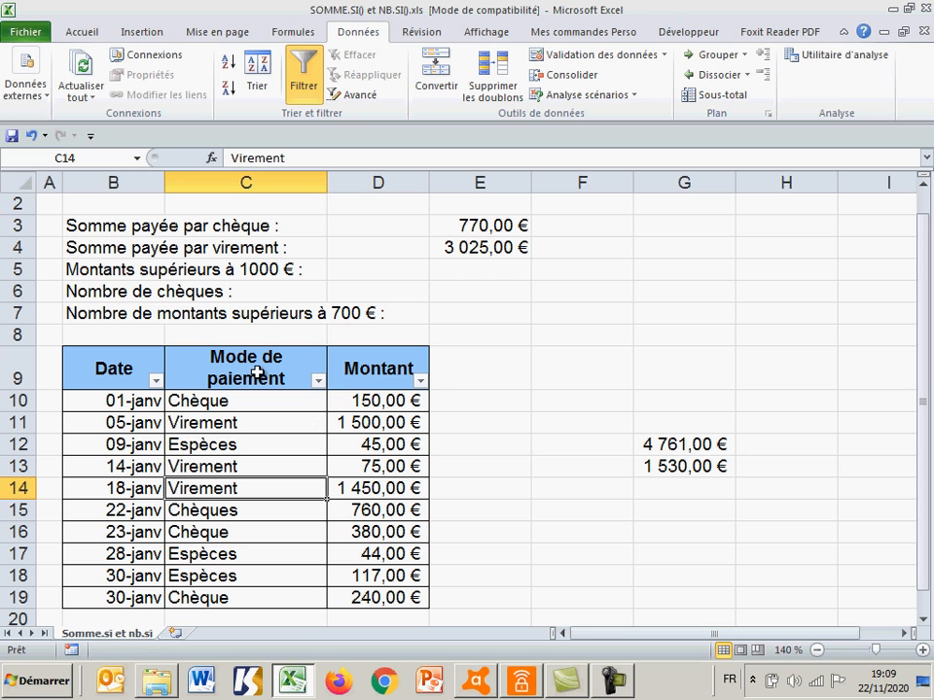
click(318, 381)
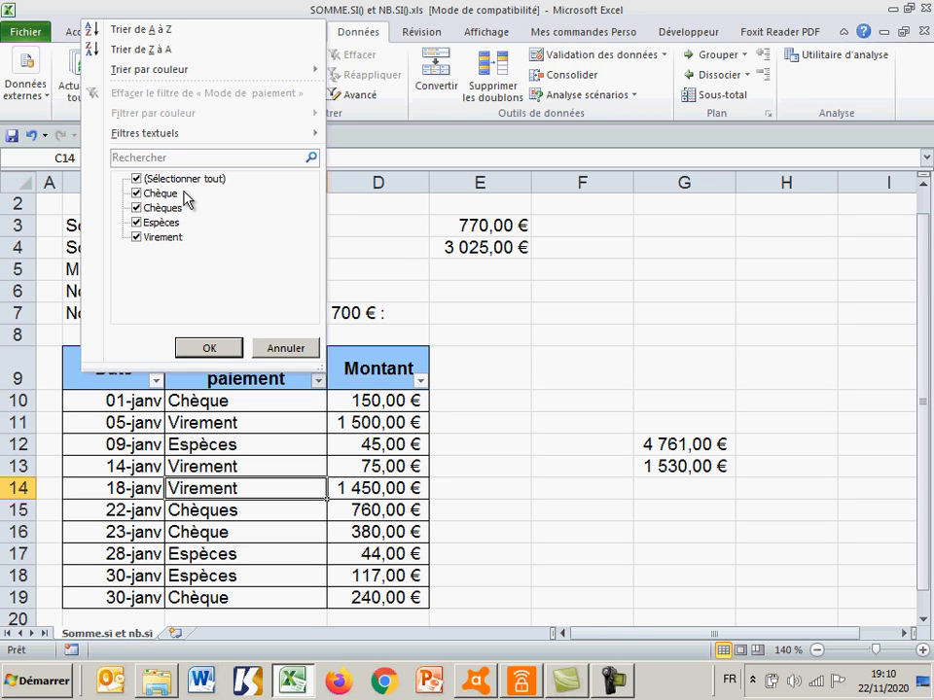
click(299, 350)
Replace all occurrences of "Chèques" with "Chèque" in the payment methods C10:C19
click(268, 403)
drag(268, 403, 257, 598)
click(78, 31)
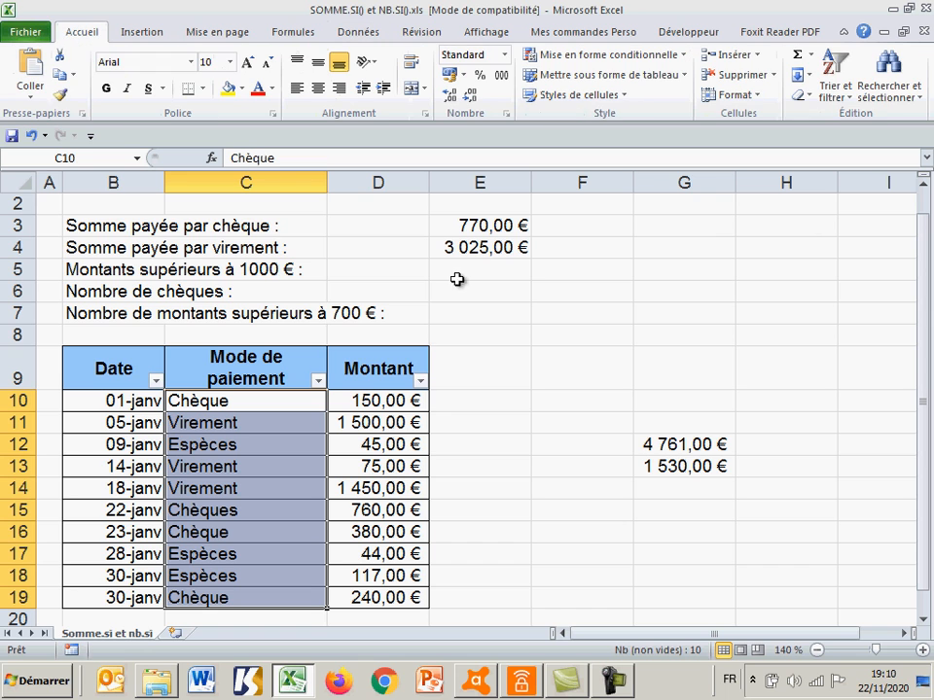
click(889, 91)
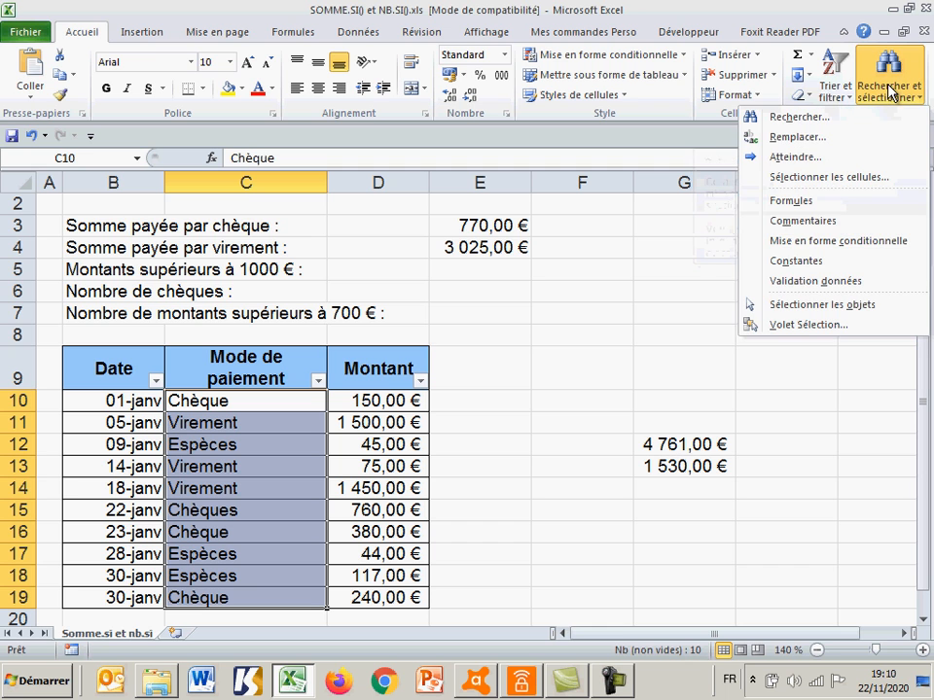
click(815, 140)
drag(402, 274, 653, 231)
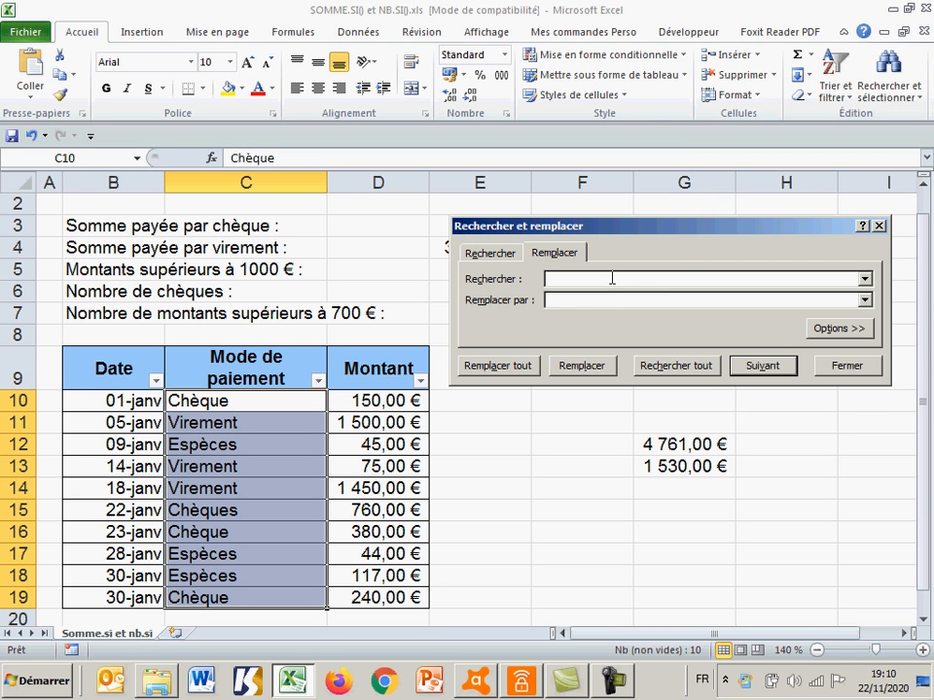
text(Chèq)
text(hèque)
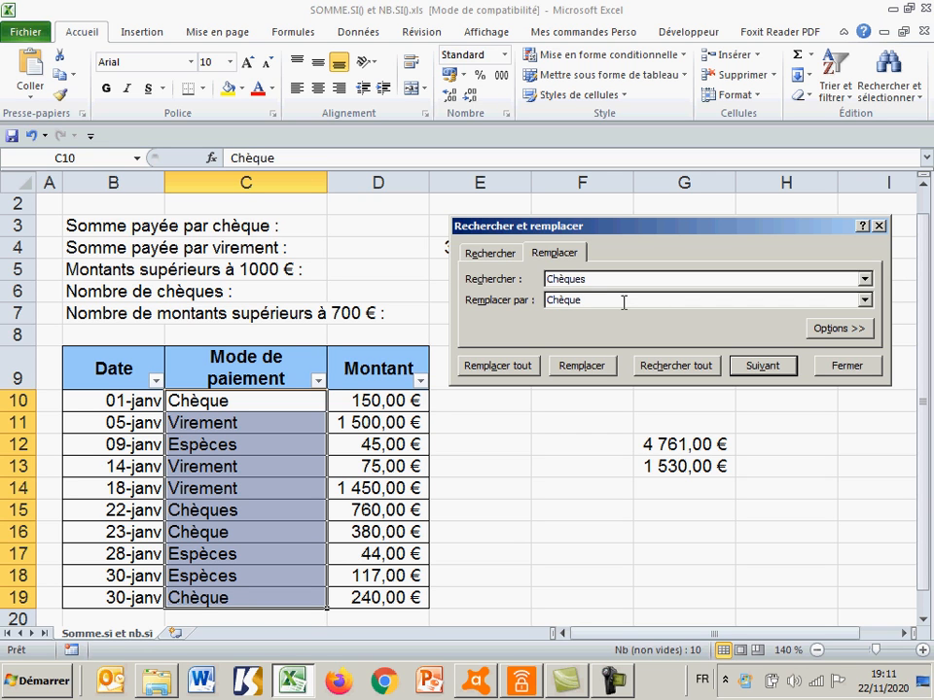
drag(686, 227, 681, 294)
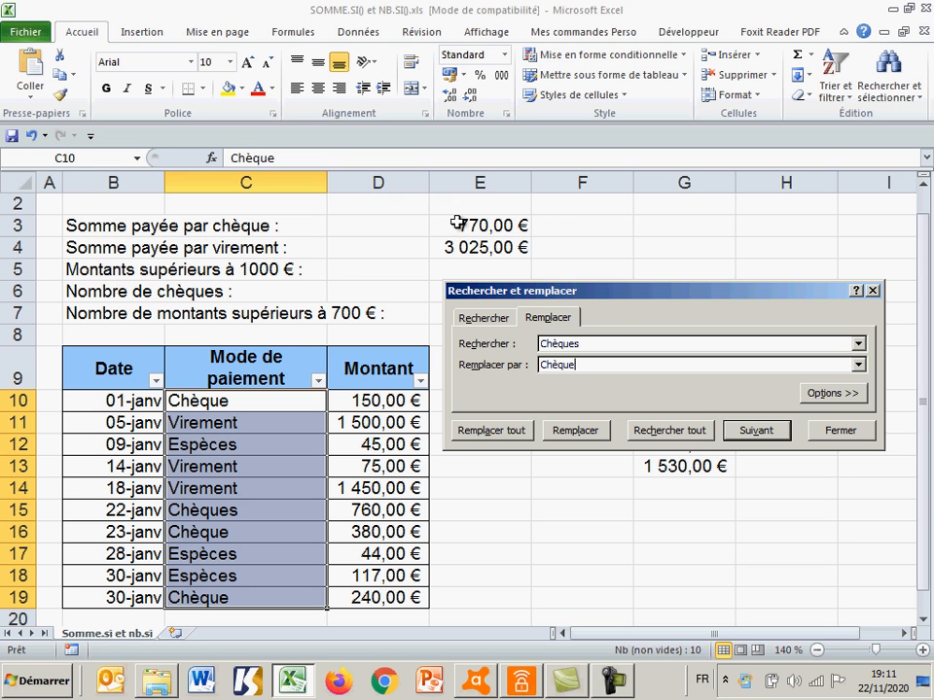
mouse_move(612, 301)
mouse_down()
mouse_move(734, 191)
mouse_move(700, 206)
mouse_move(619, 282)
mouse_up()
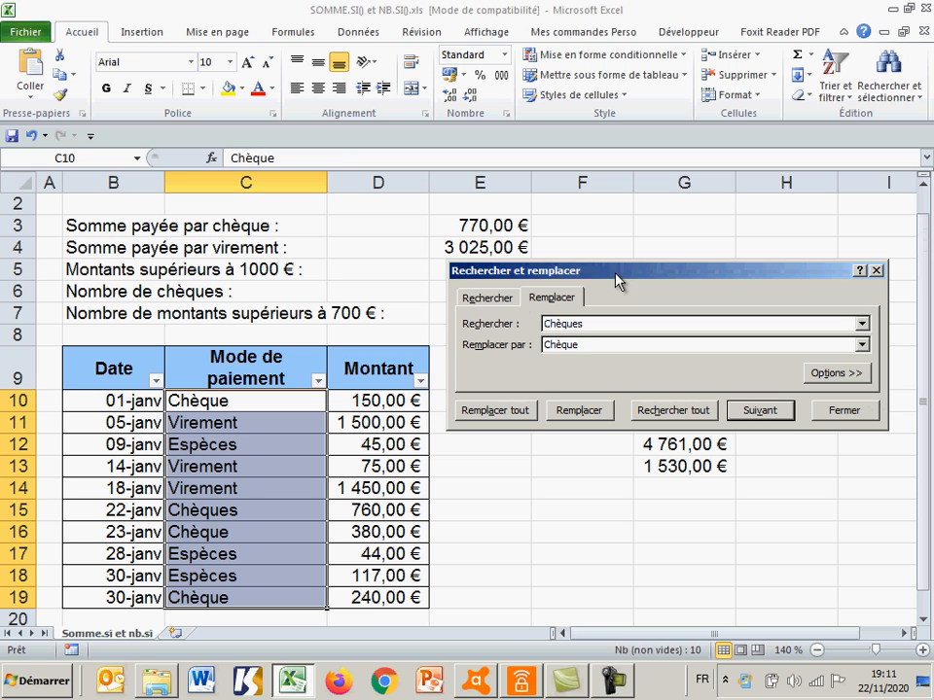
click(505, 411)
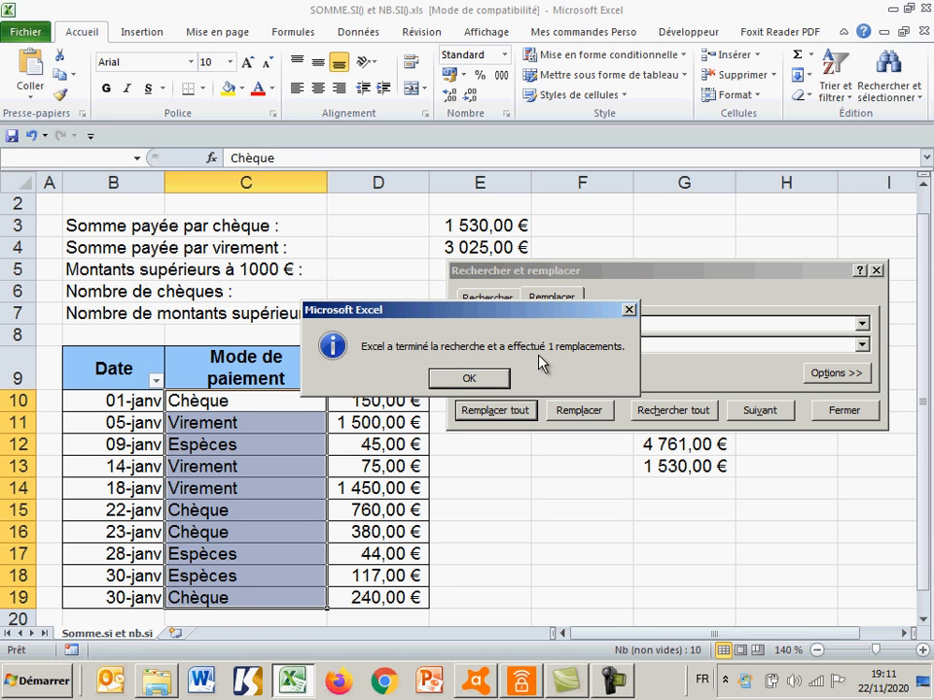
click(457, 379)
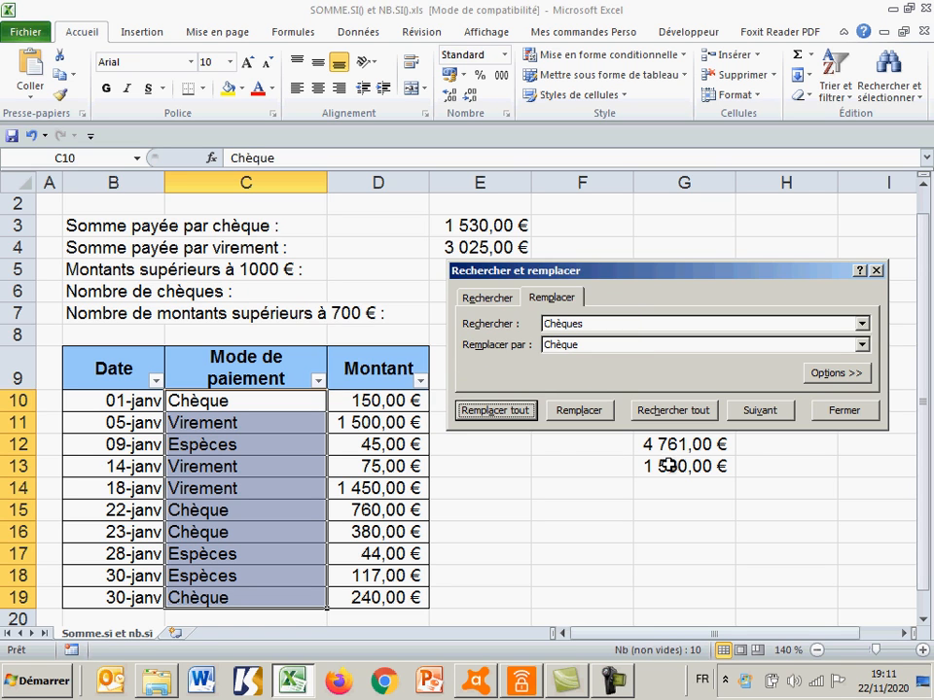
click(856, 414)
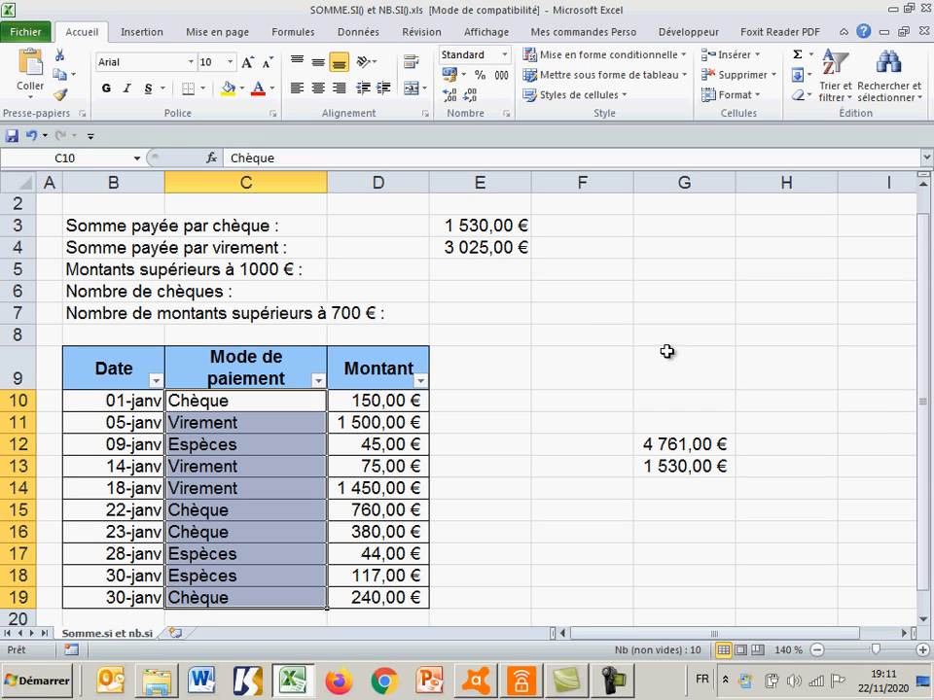
Enter a SOMME.SI formula in E5 with criteria range D9:D19, criterion ">1000" and sum range D9:D19
click(502, 271)
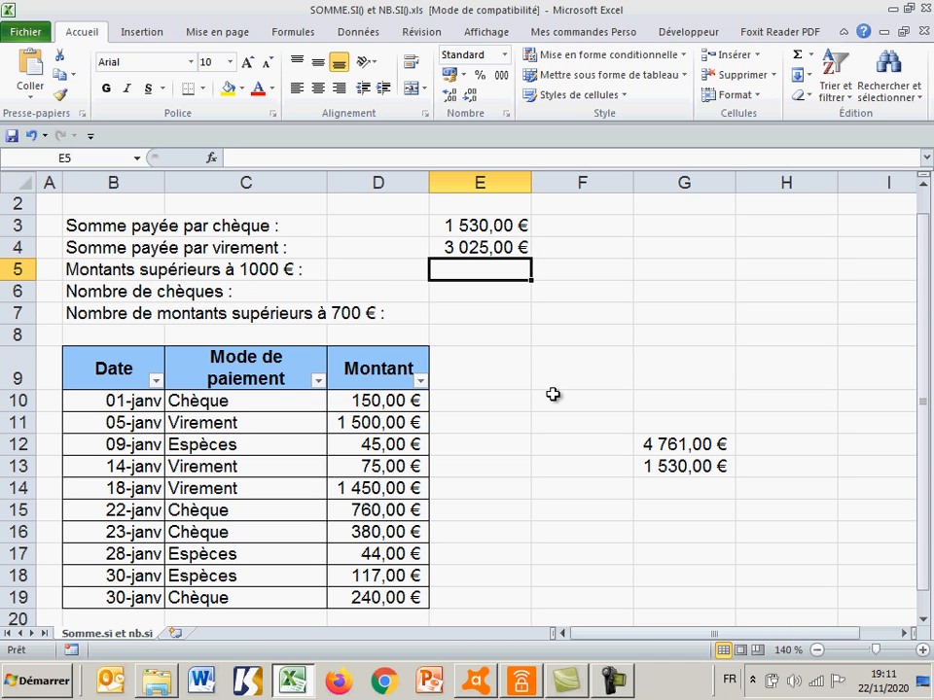
text(=)
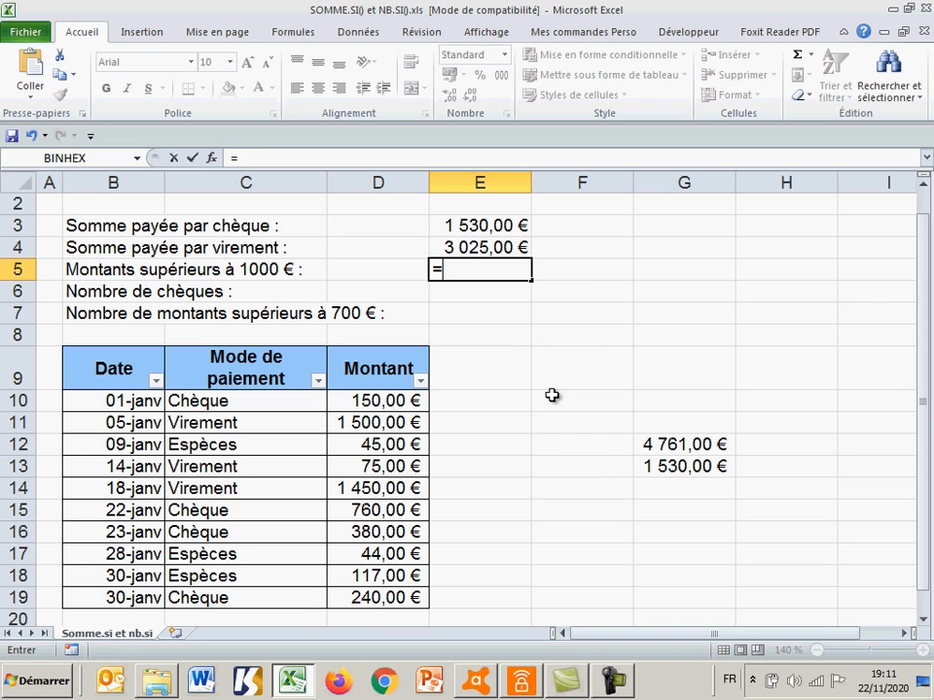
text(som)
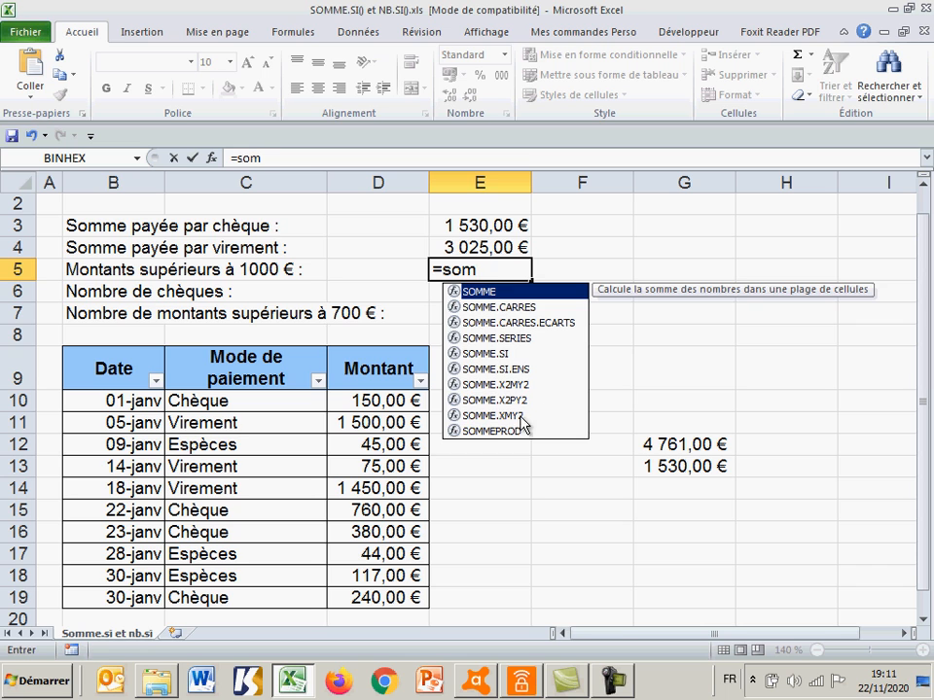
double_click(499, 354)
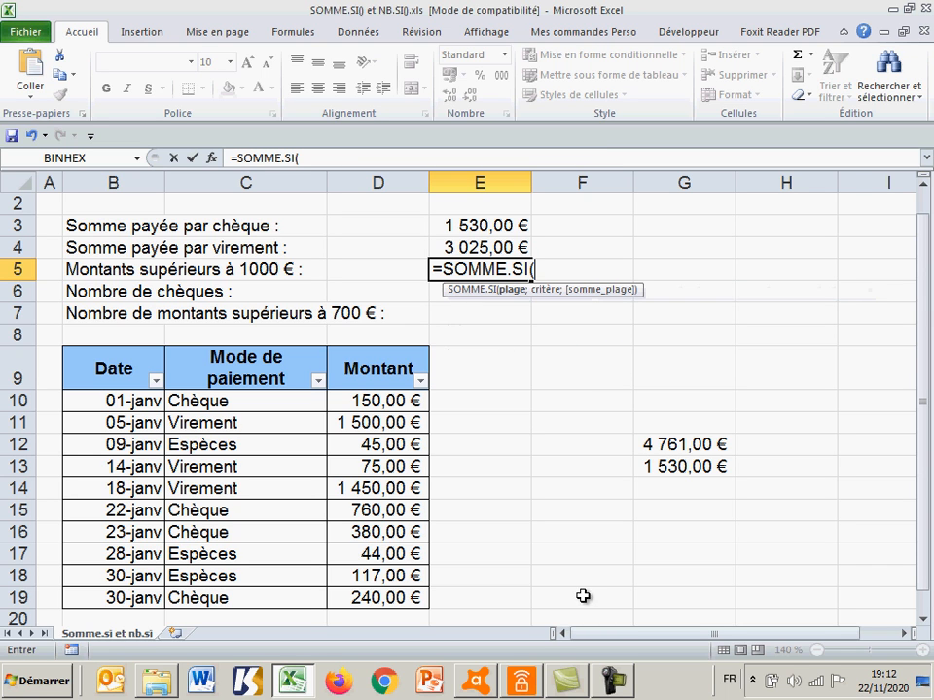
drag(621, 289, 644, 349)
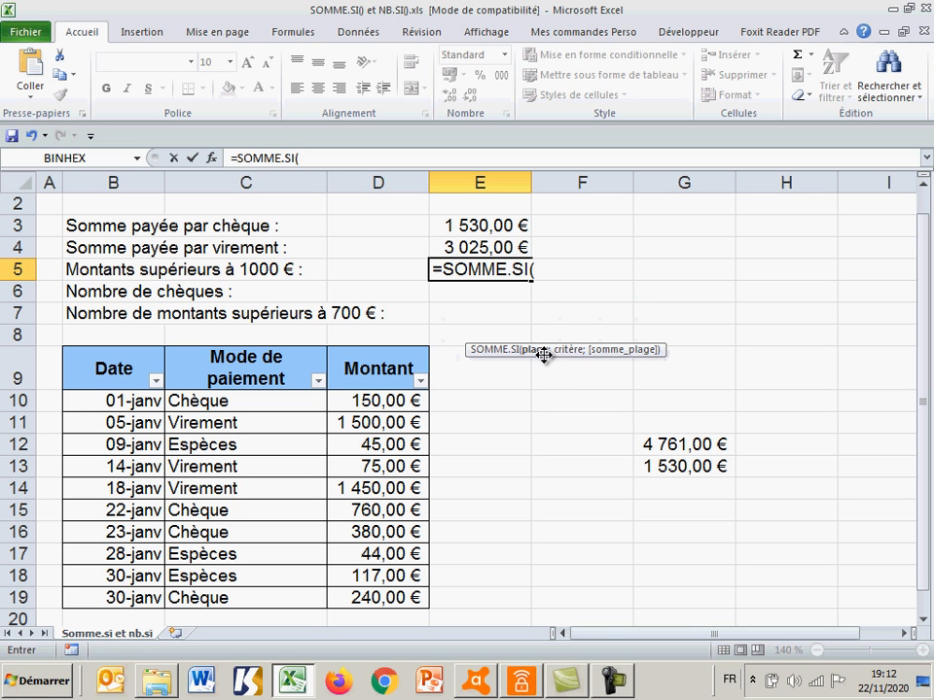
drag(373, 385, 377, 597)
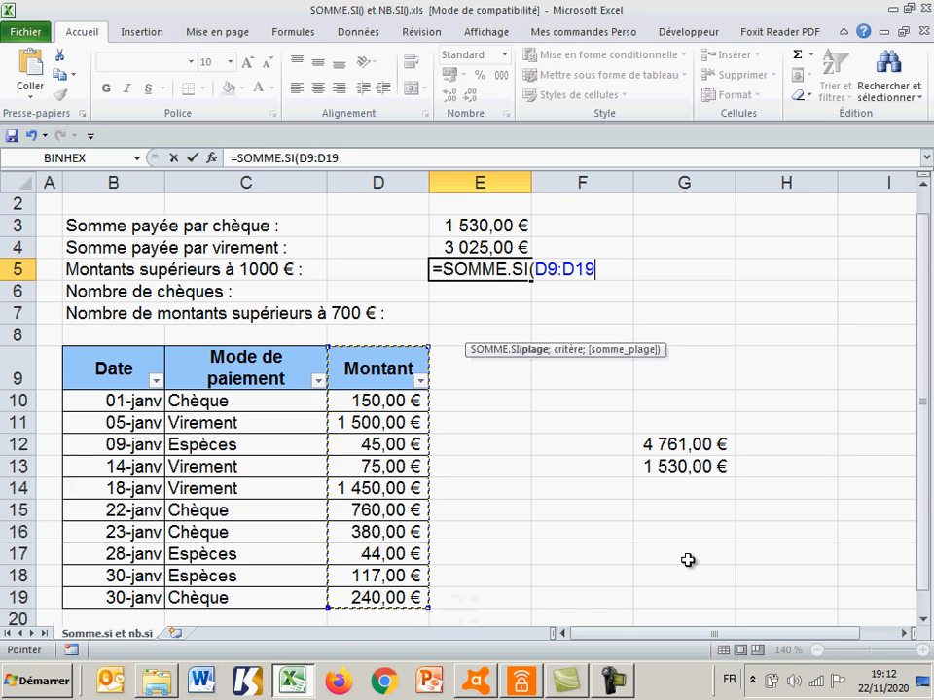
text(;)
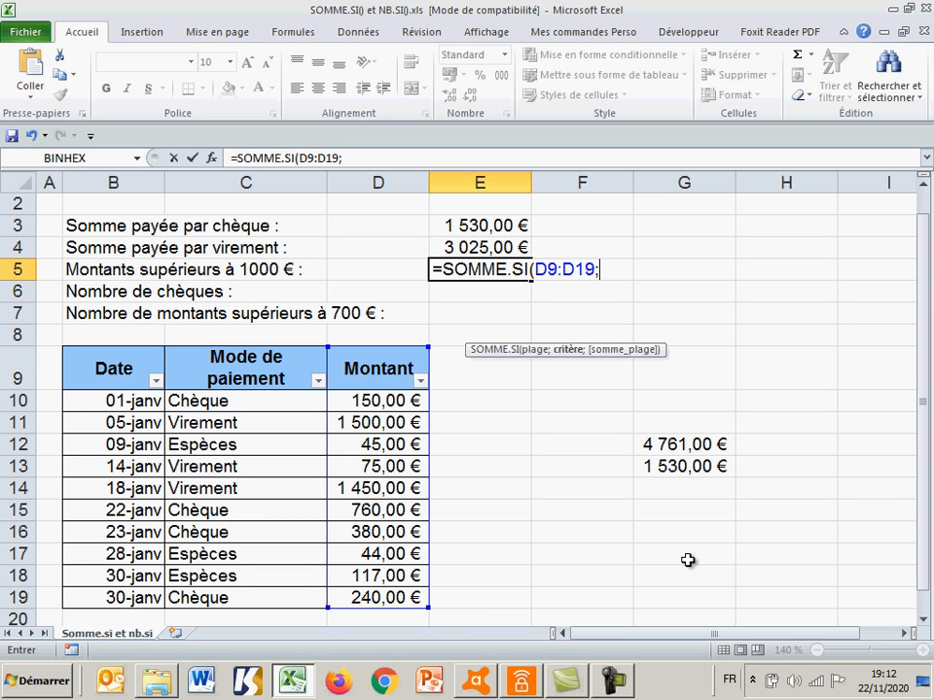
text(")
text(>1000)
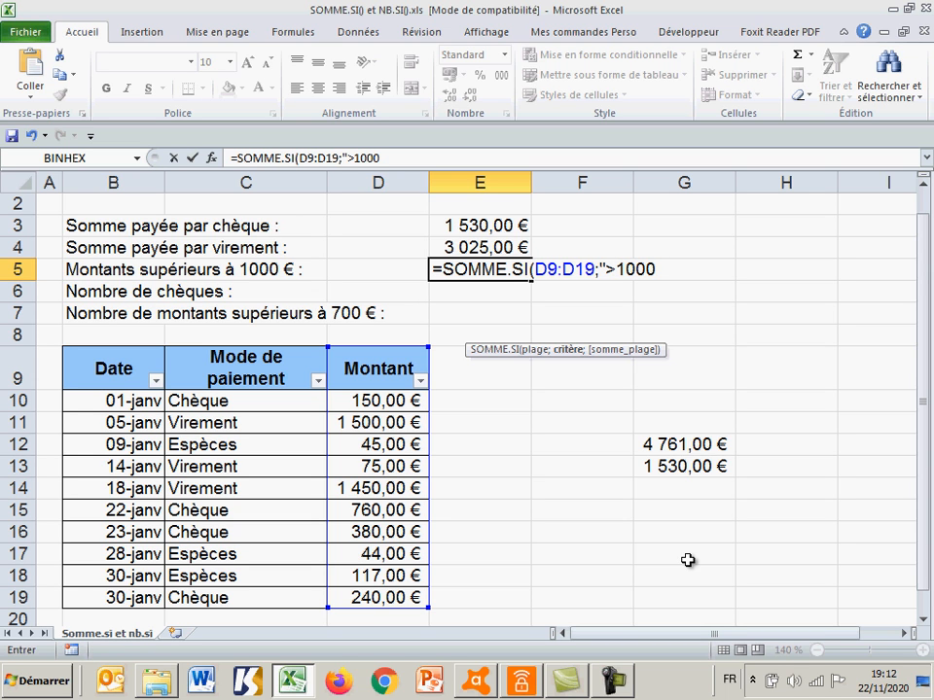
text(")
text(;)
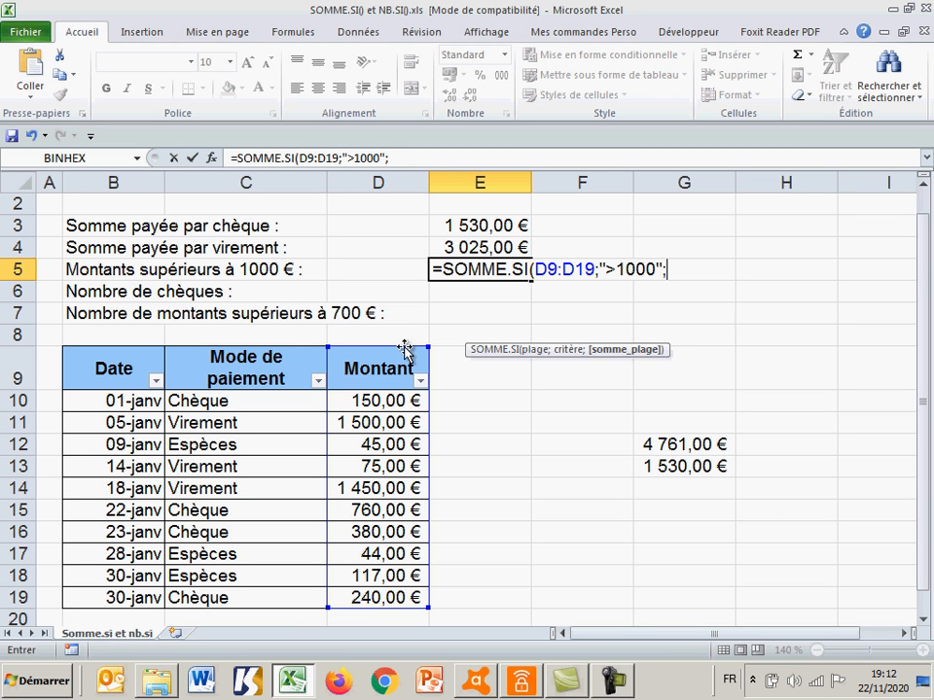
drag(387, 367, 380, 603)
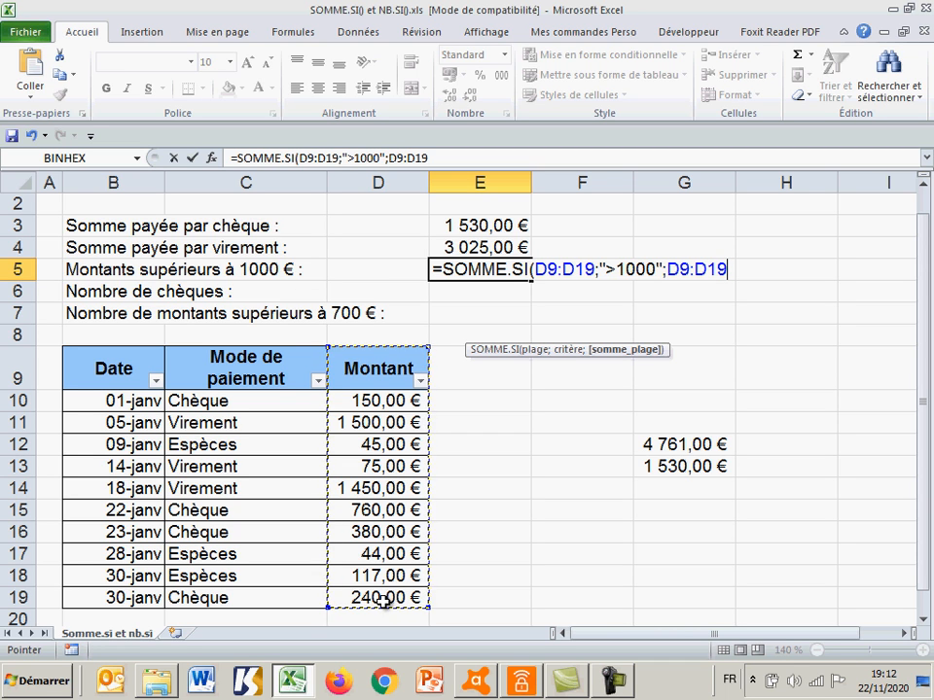
text())
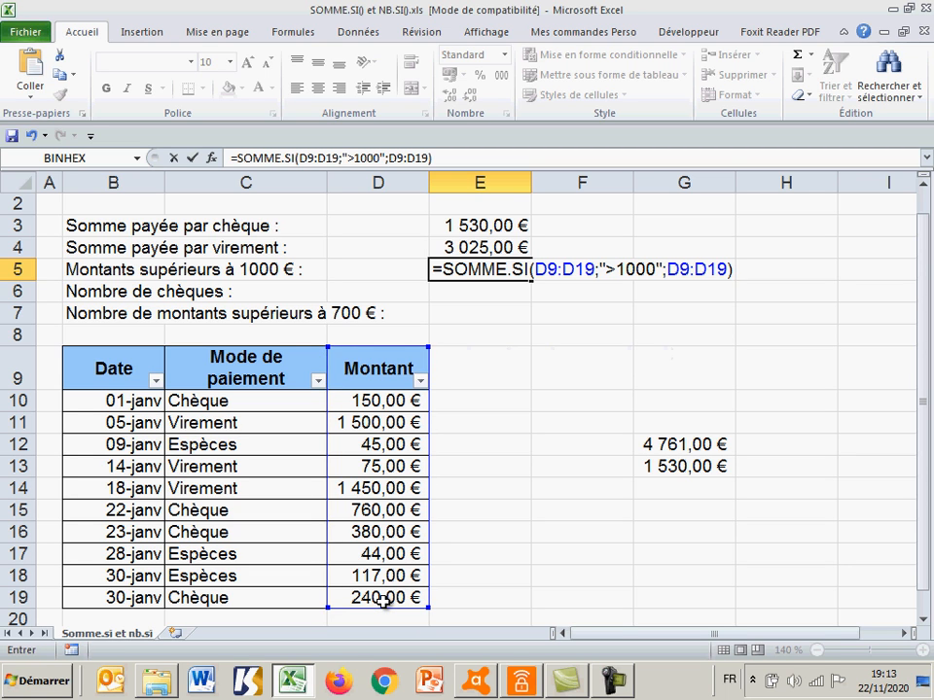
key(Return)
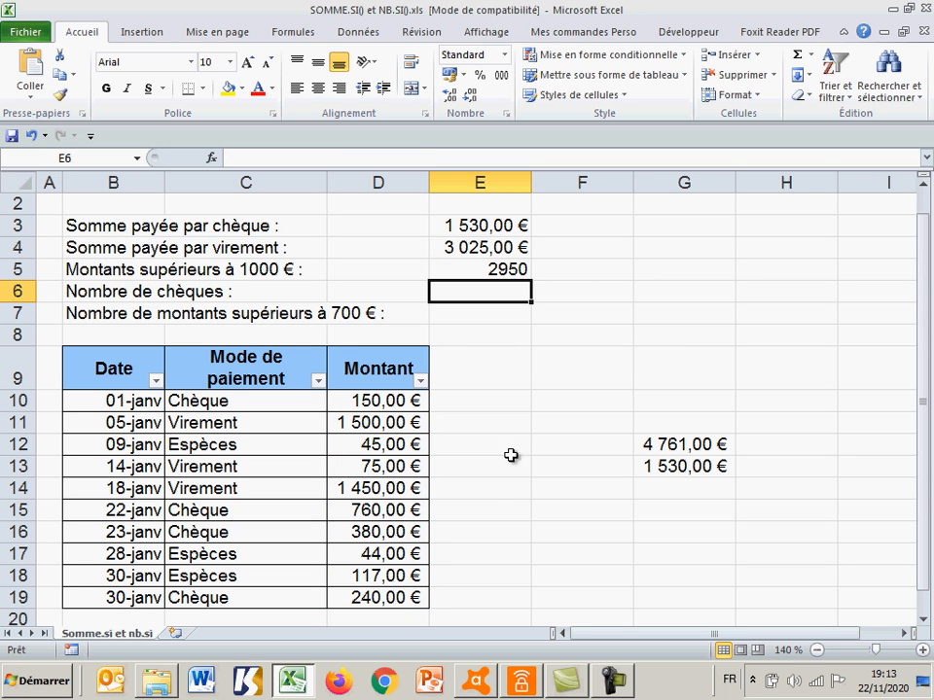
Apply the Monétaire number format to the sum of amounts above 1000 € in E5
click(496, 269)
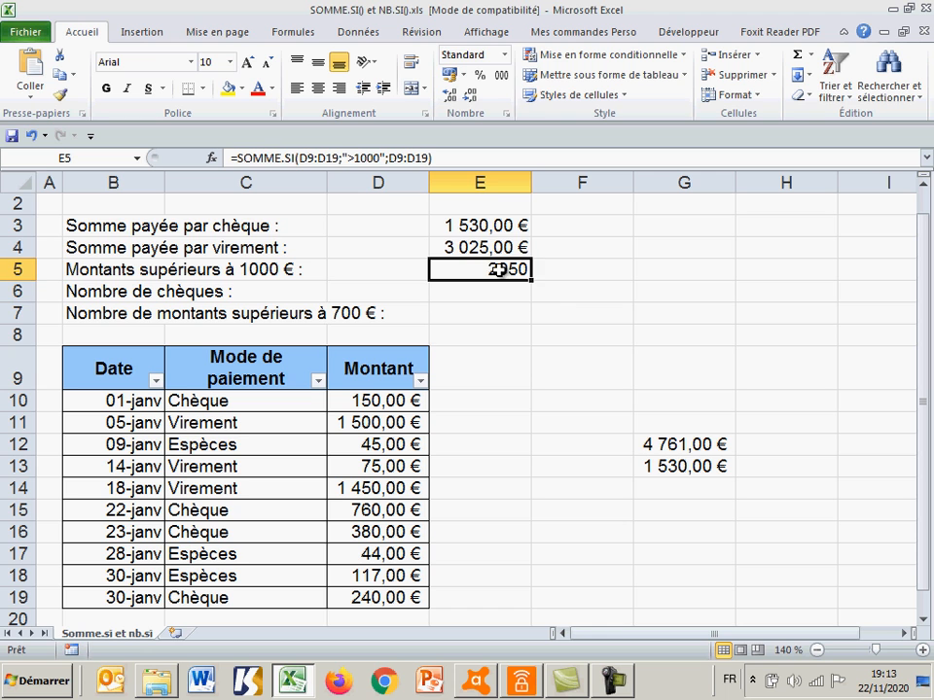
click(505, 55)
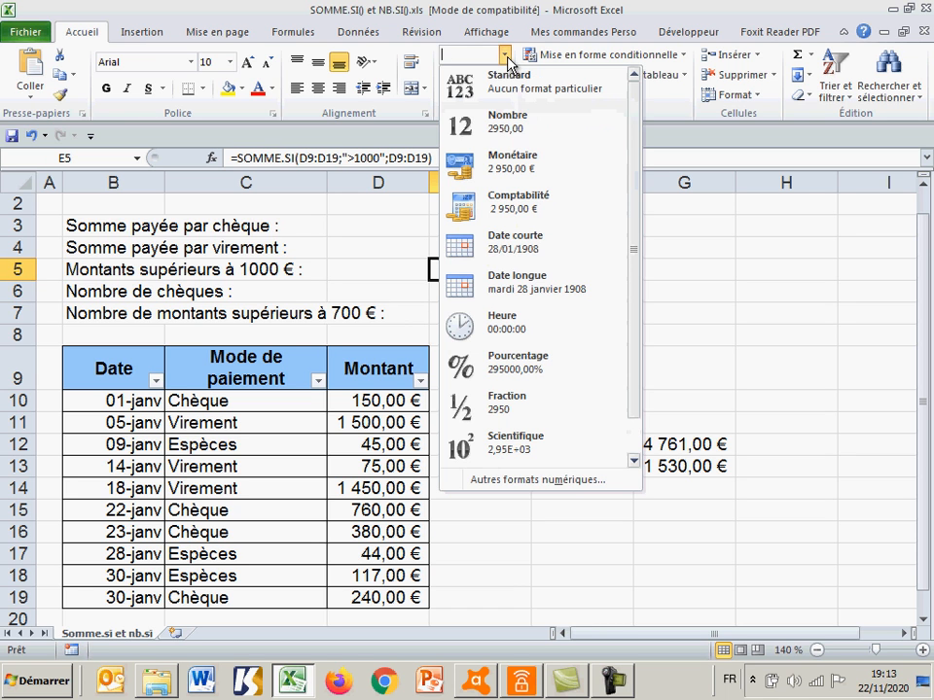
click(494, 171)
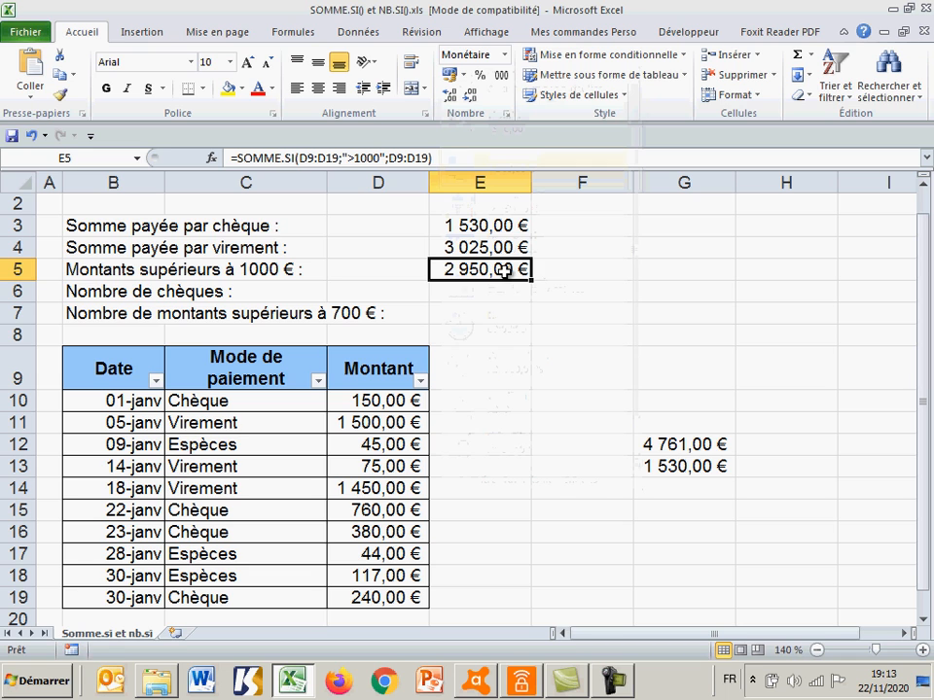
Remove the optional sum range from the E5 formula, leaving =SOMME.SI(D9:D19;">1000")
double_click(503, 272)
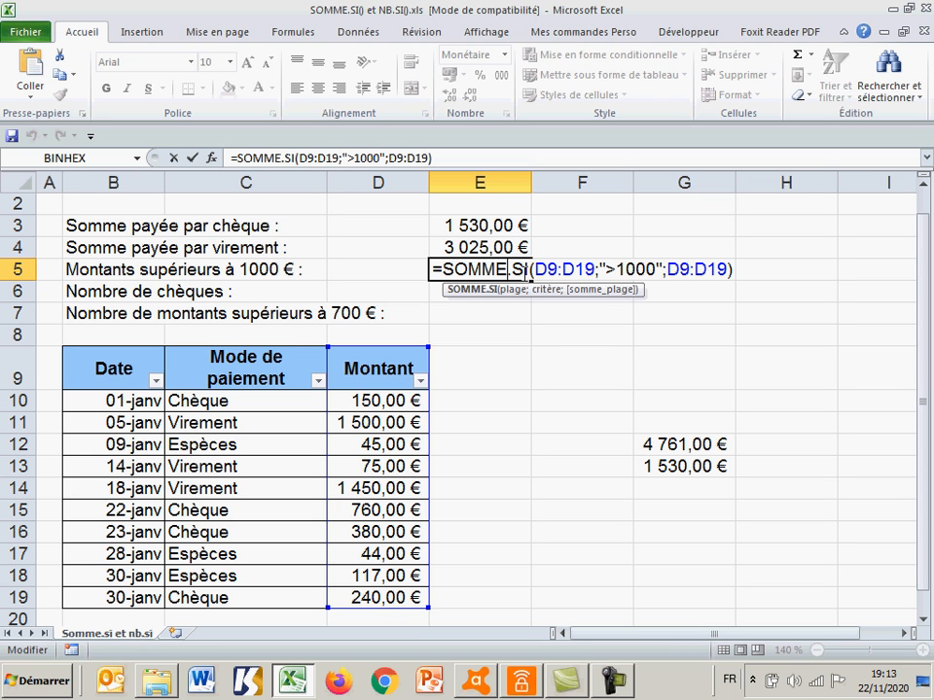
click(671, 271)
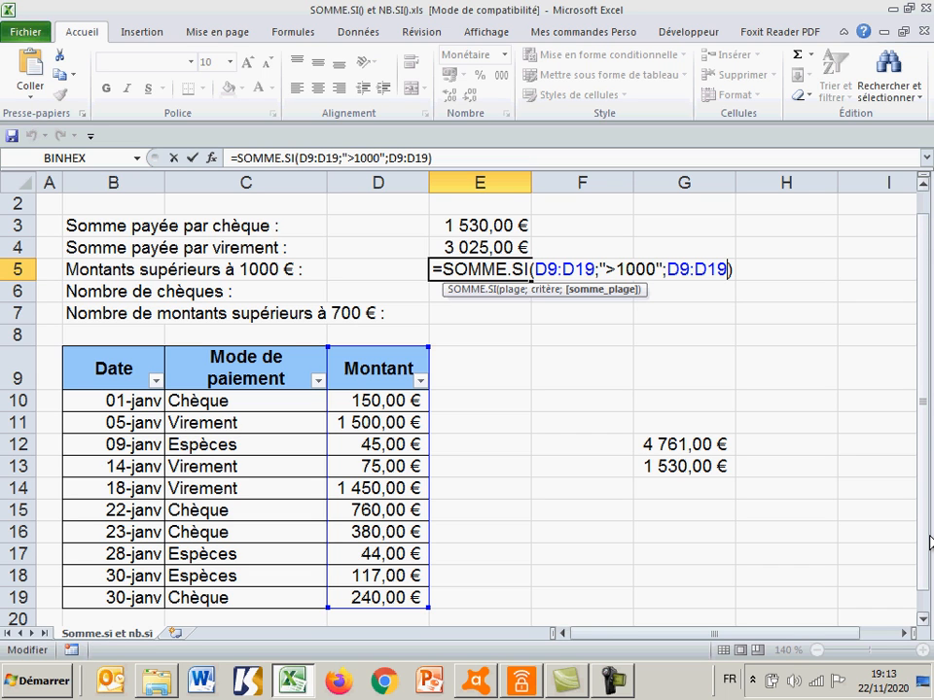
key(BackSpace)
key(BackSpace)
key(BackSpace)
key(BackSpace)
key(BackSpace)
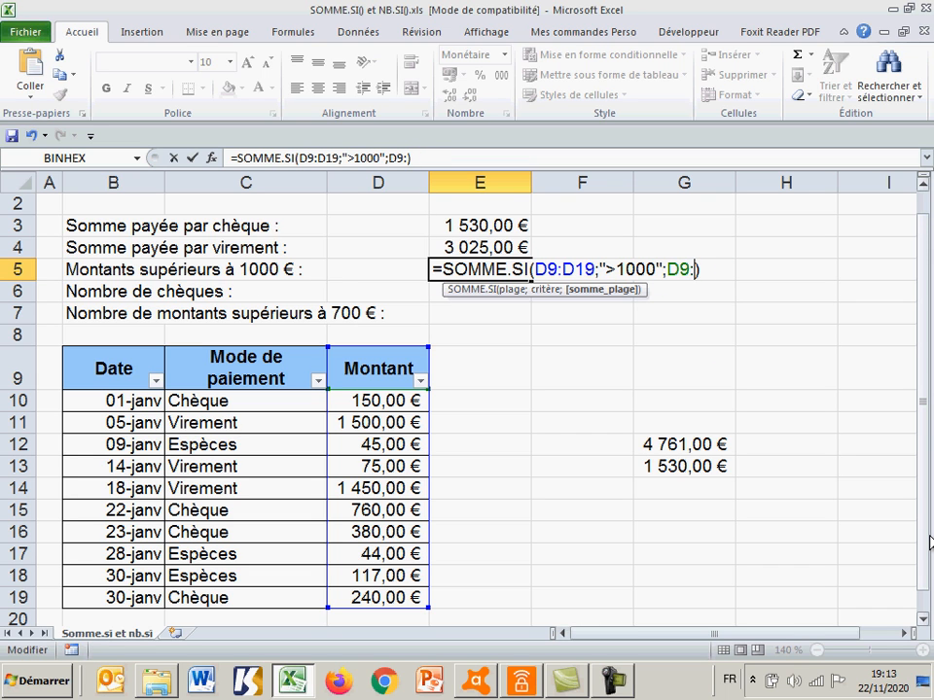
key(BackSpace)
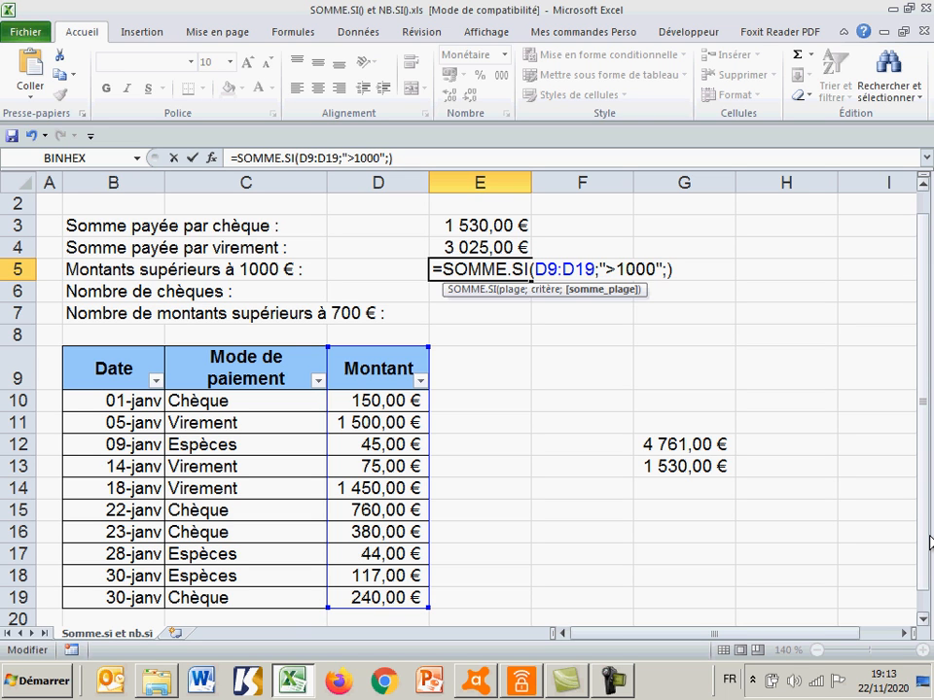
key(BackSpace)
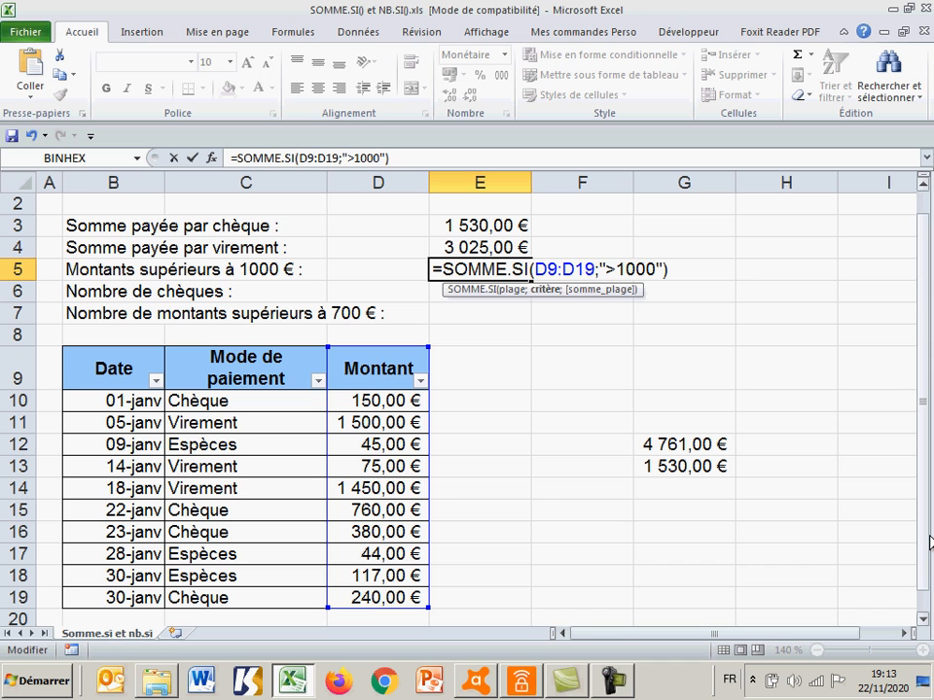
key(Return)
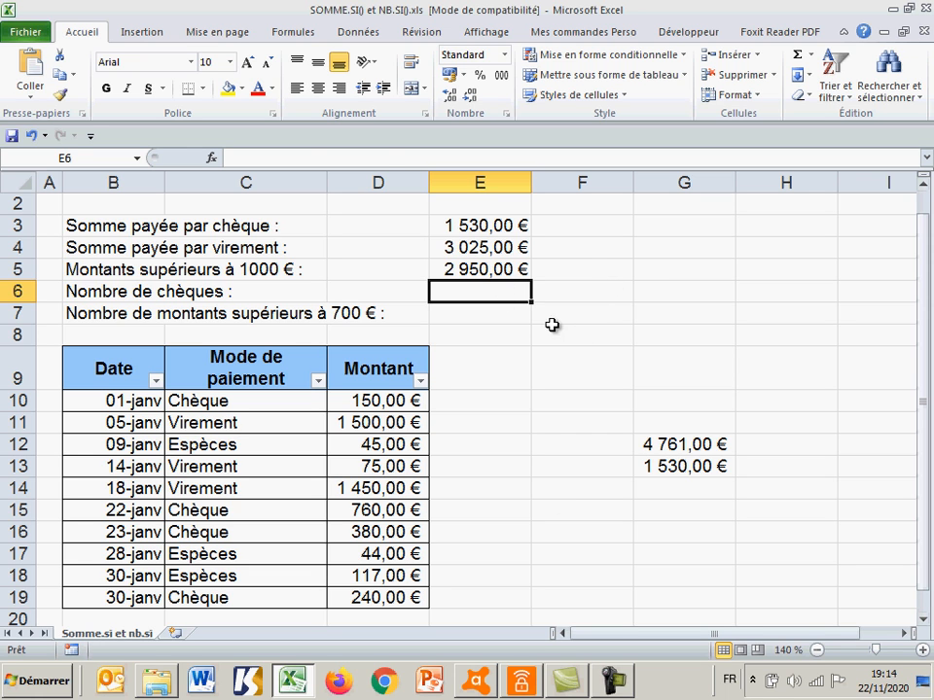
double_click(474, 270)
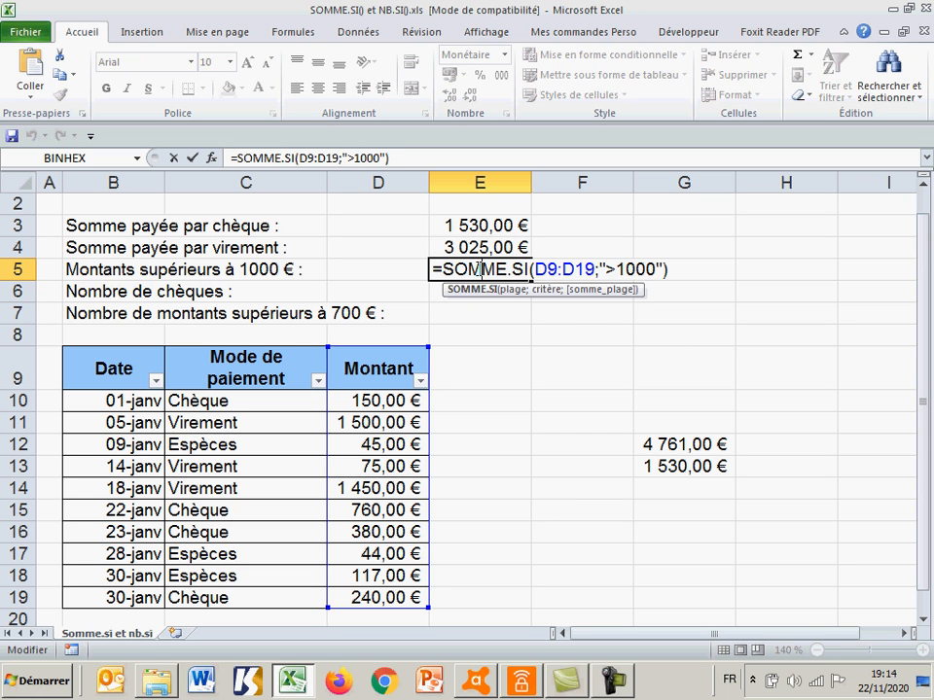
click(619, 271)
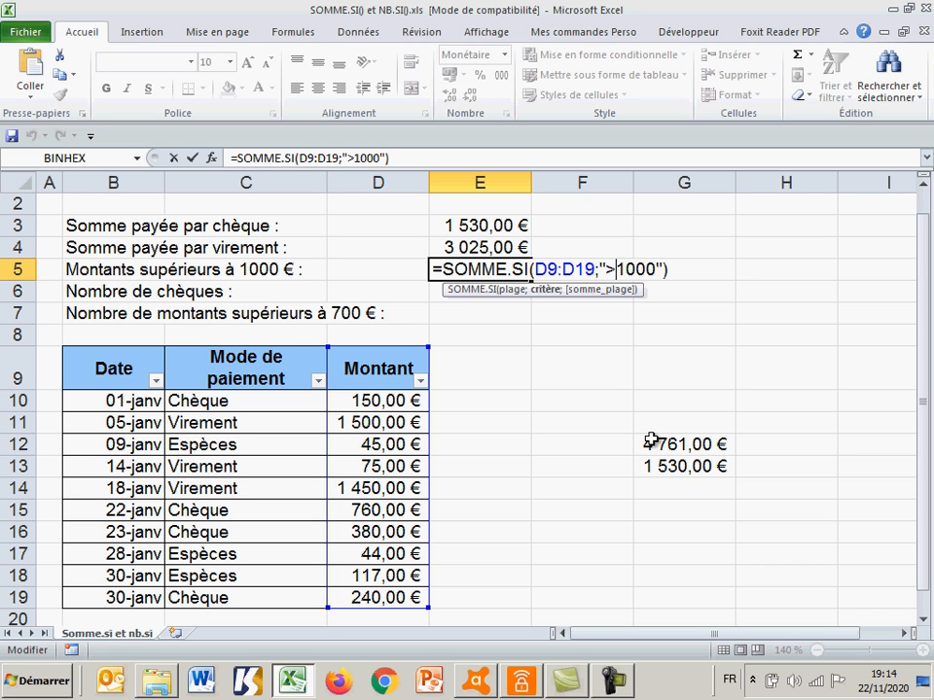
click(588, 381)
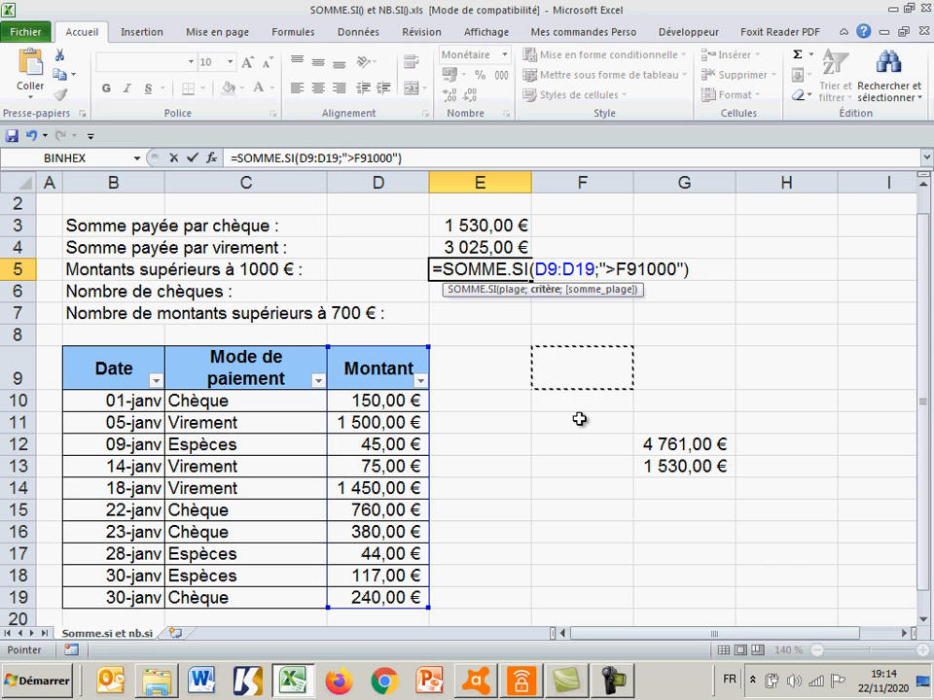
key(Escape)
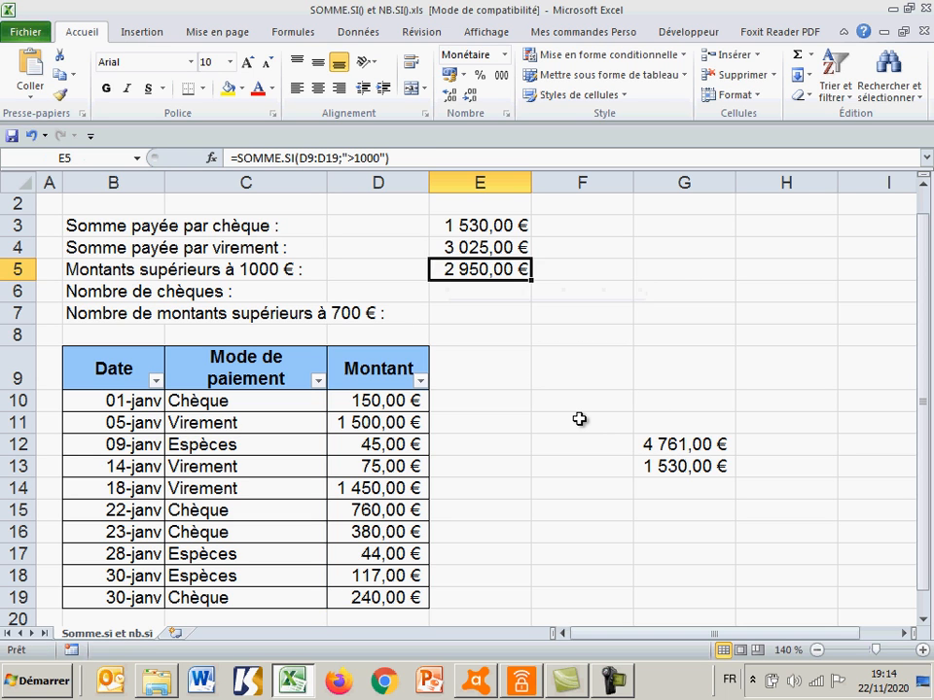
double_click(520, 269)
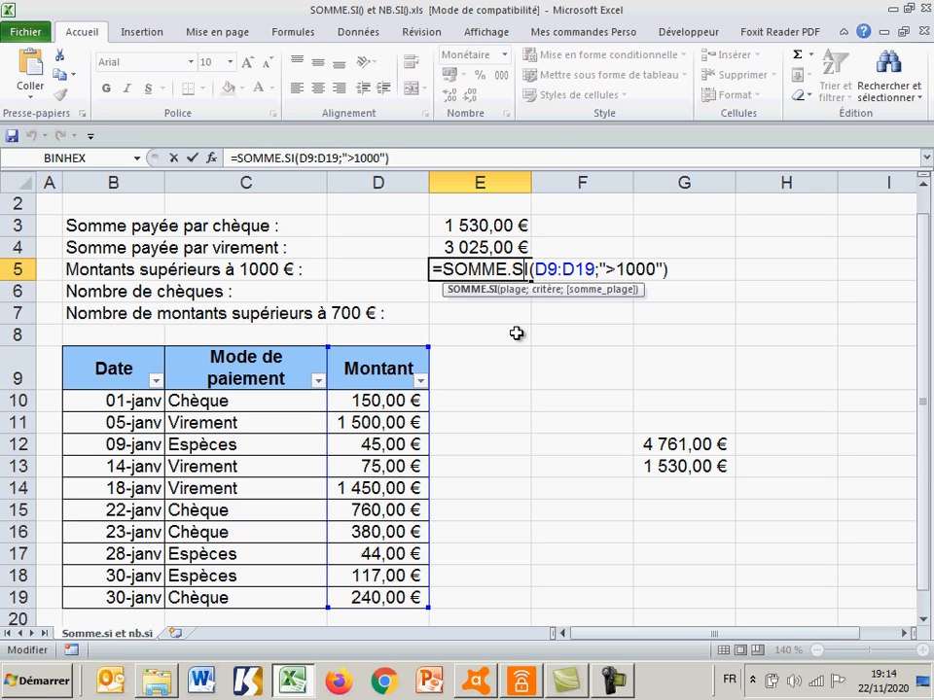
key(Escape)
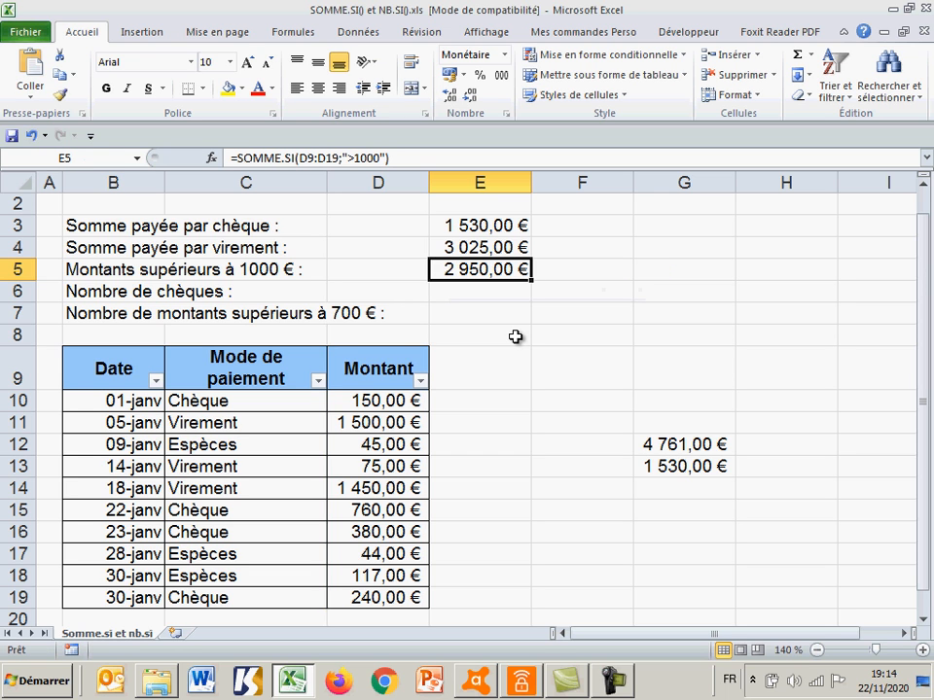
Insert a text box just below E7 with the lines "= égal à", "> strictement supérieur à" and "< strictement inférieur à"
click(146, 37)
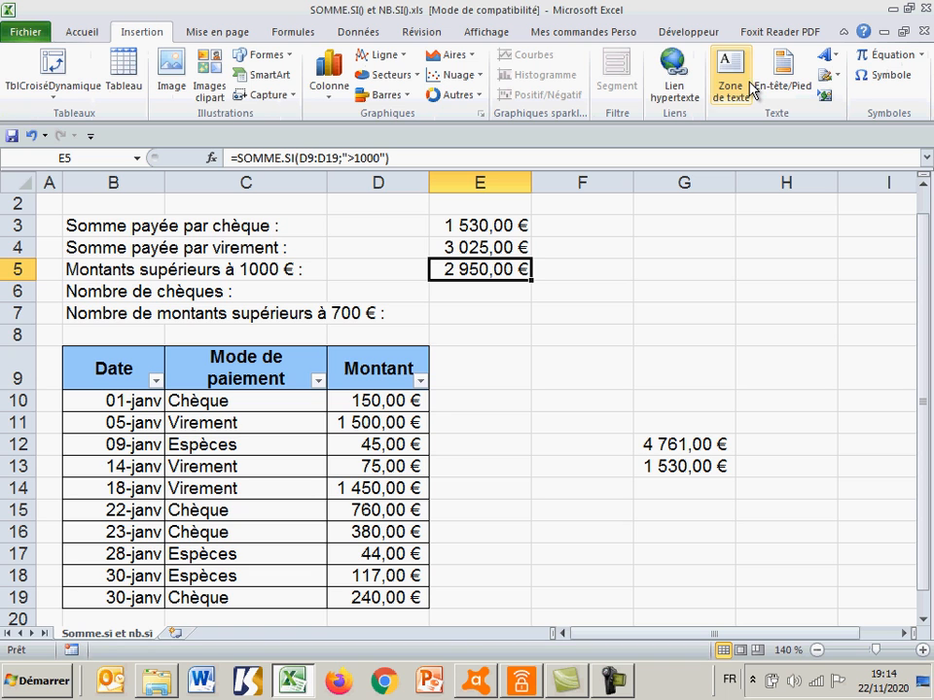
click(747, 89)
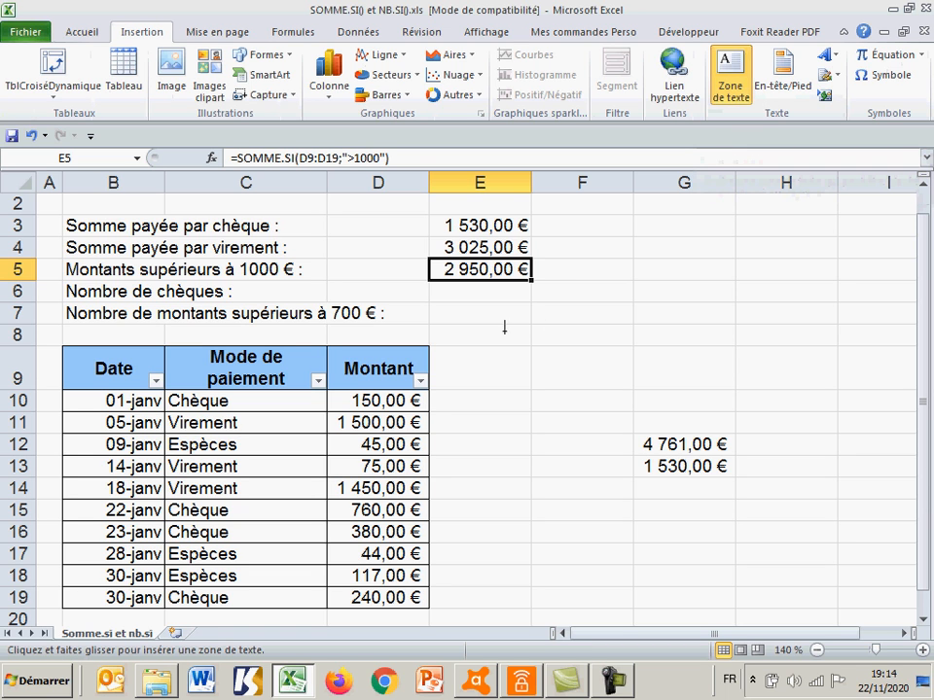
click(475, 311)
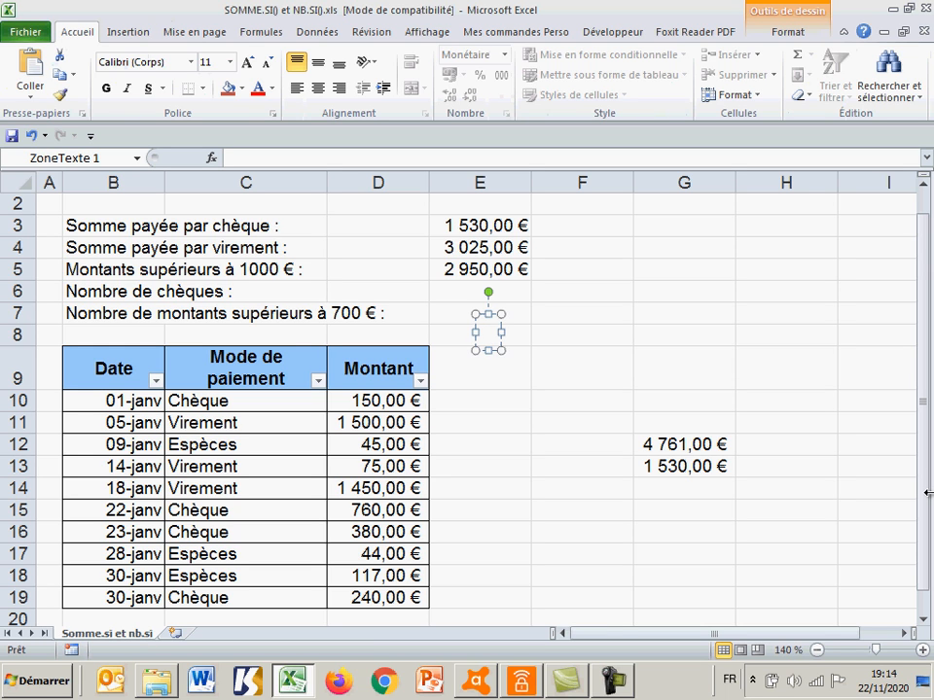
text(= é)
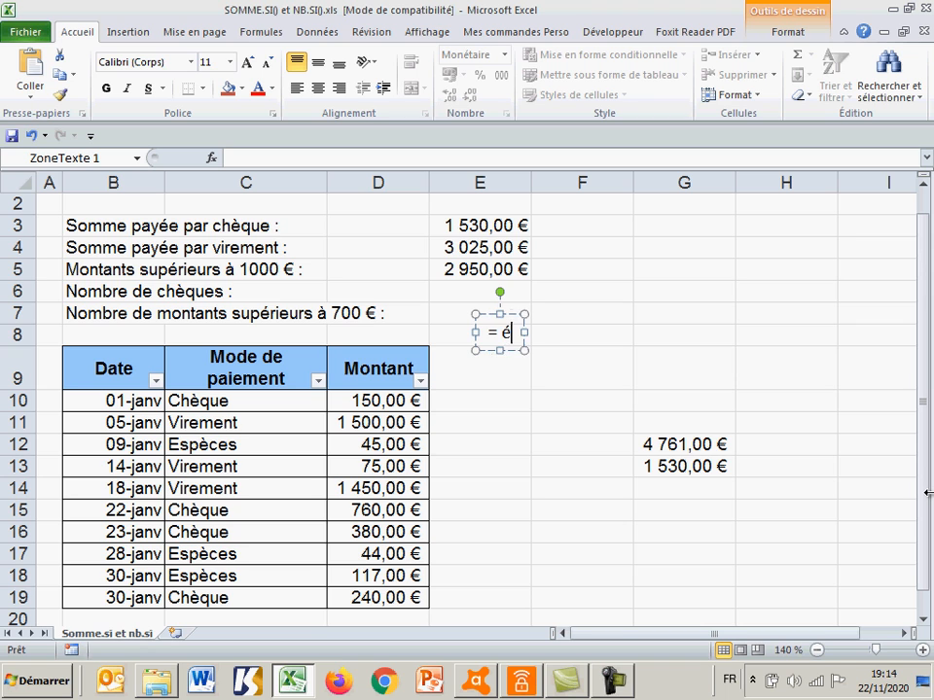
text(gal à)
key(Return)
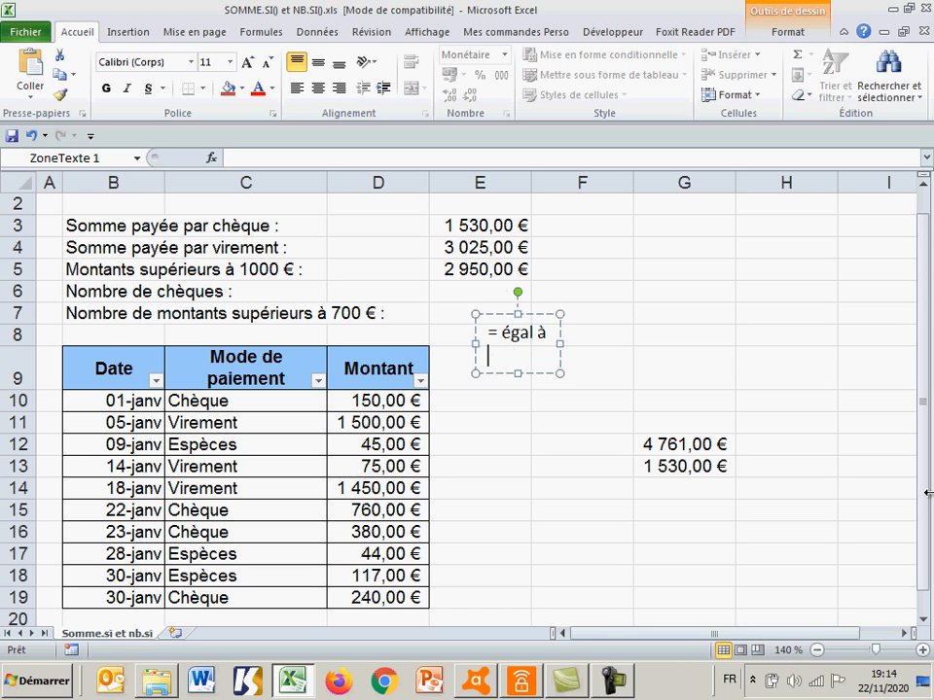
text(> strictement supérieur à)
key(Return)
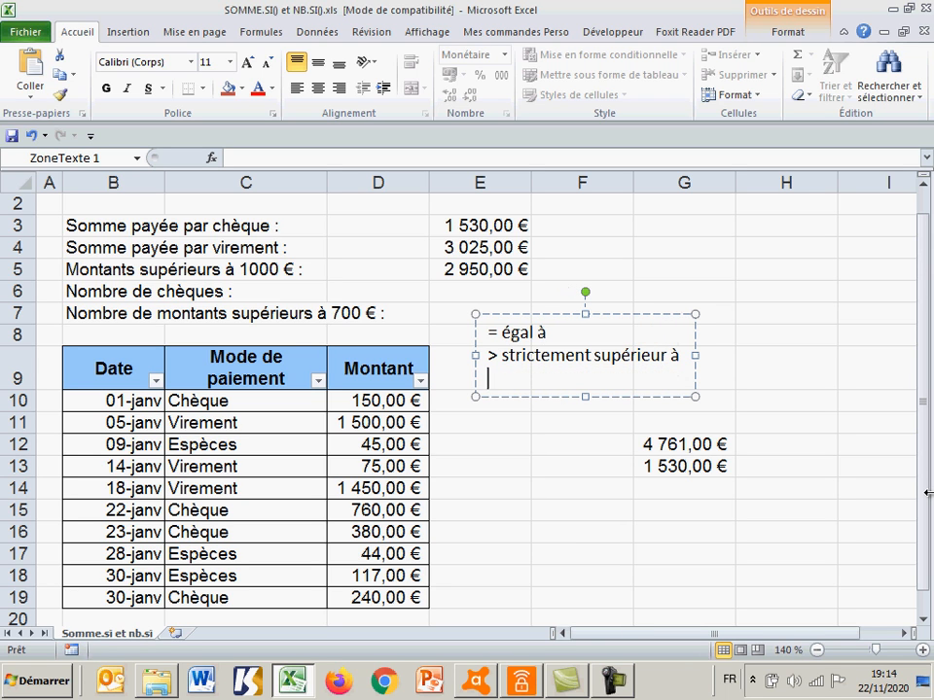
text(< strictemen)
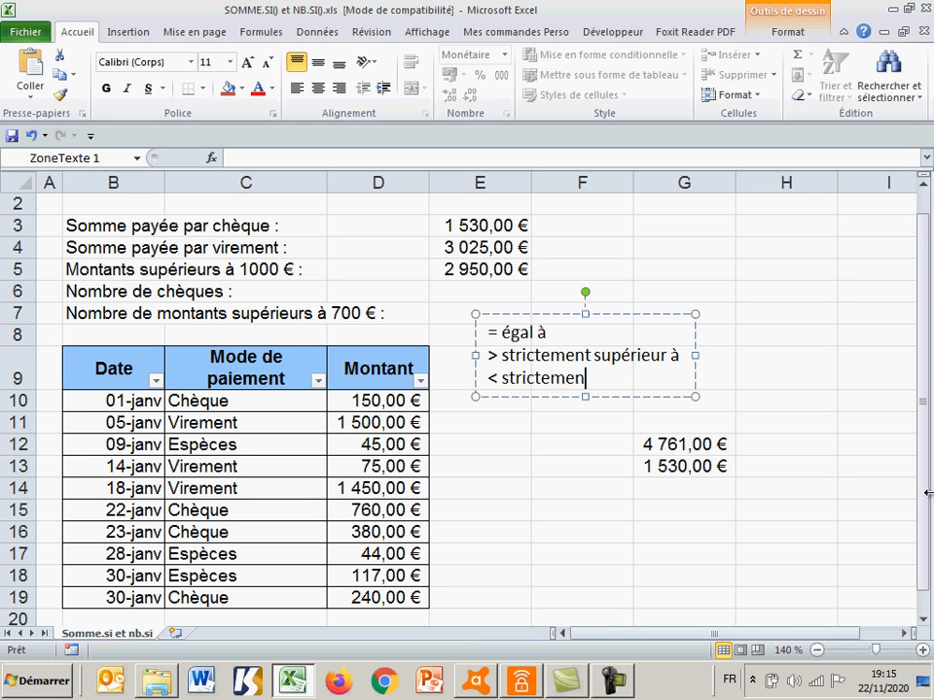
text(t inférieu)
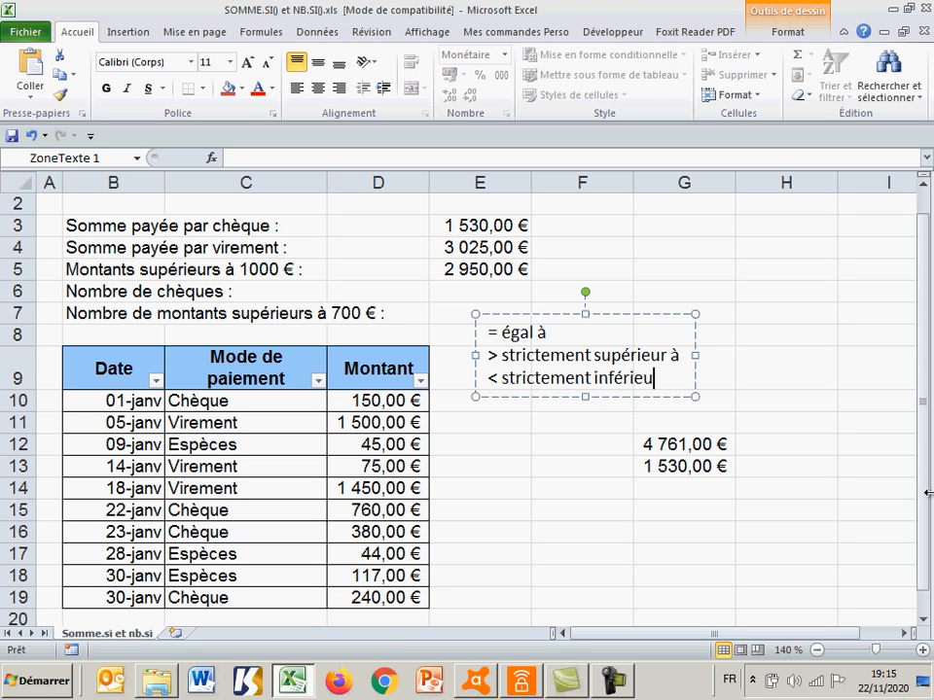
text(r à)
key(Return)
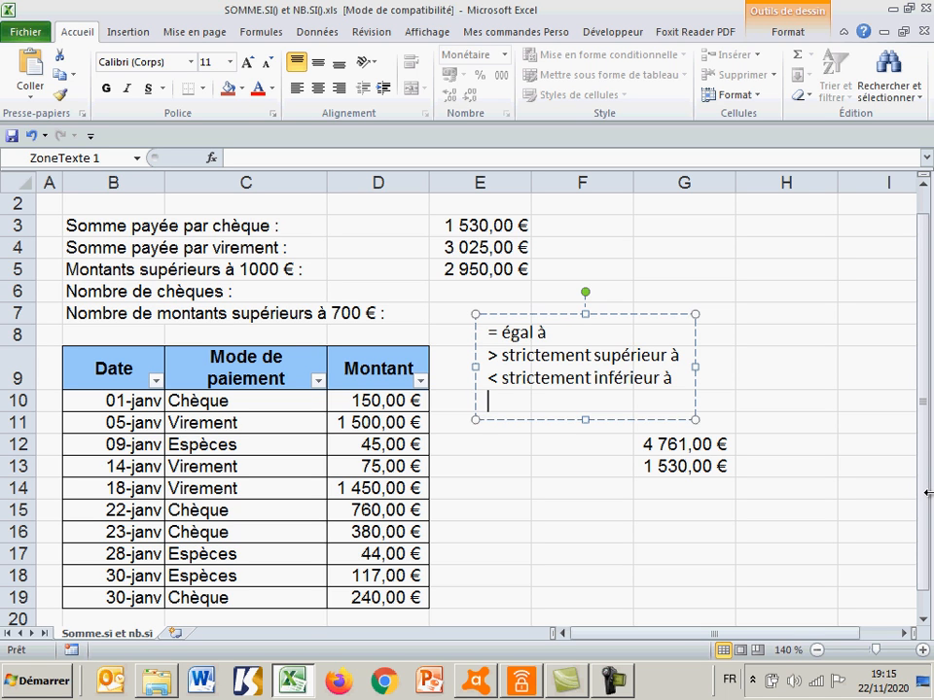
Add the lines ">= supérieur ou égal à", "<= inférieur ou égal à" and "<> différent de" to the text box
text(>= supérieur)
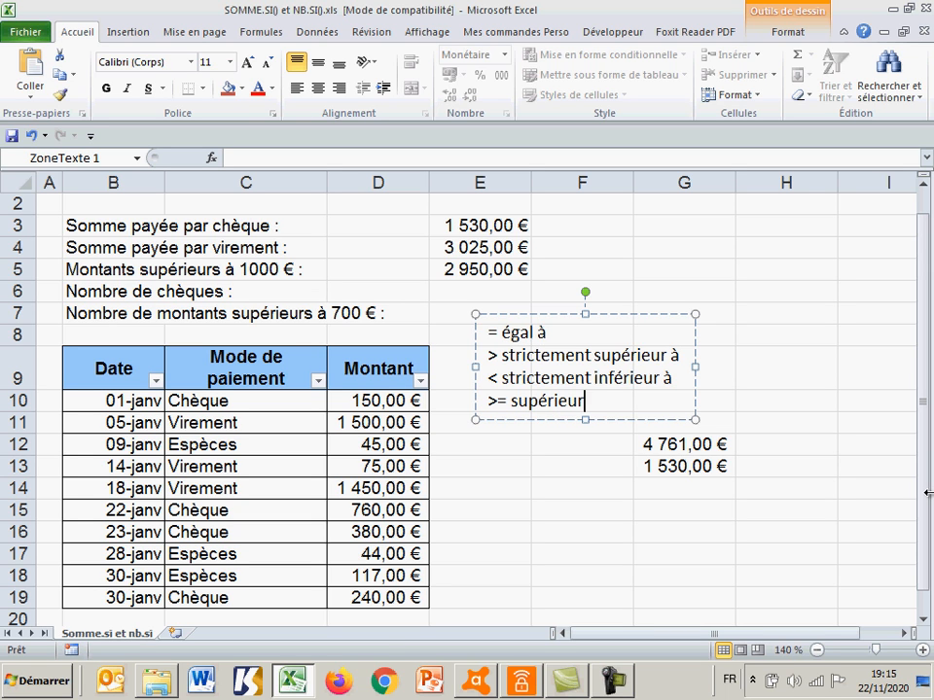
text( ou égal à)
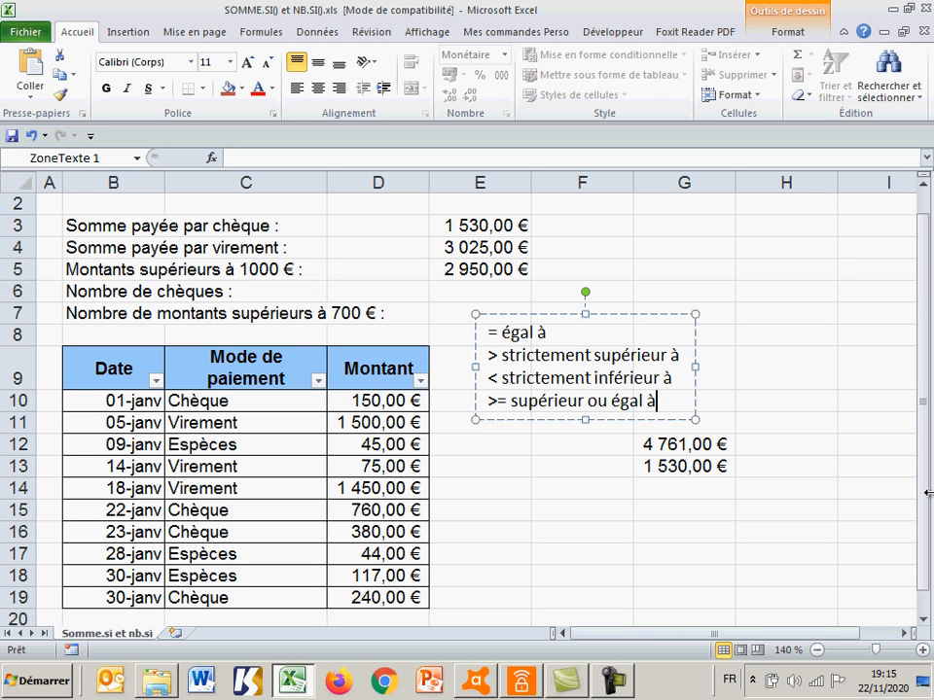
key(Return)
text(<= infér)
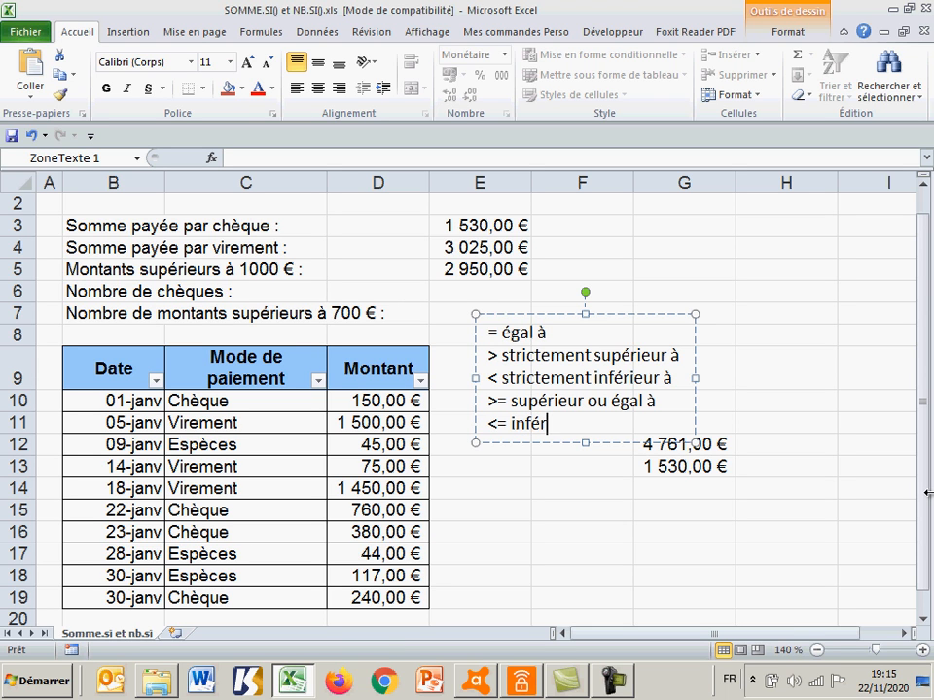
text(ieur ou éga)
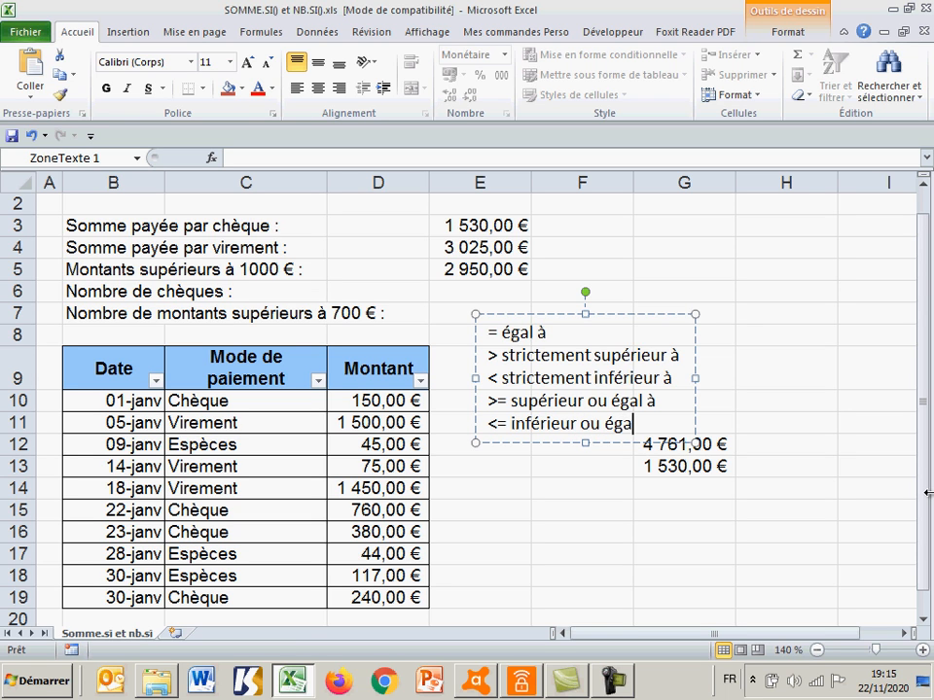
text(l à)
key(Return)
text(<> diff)
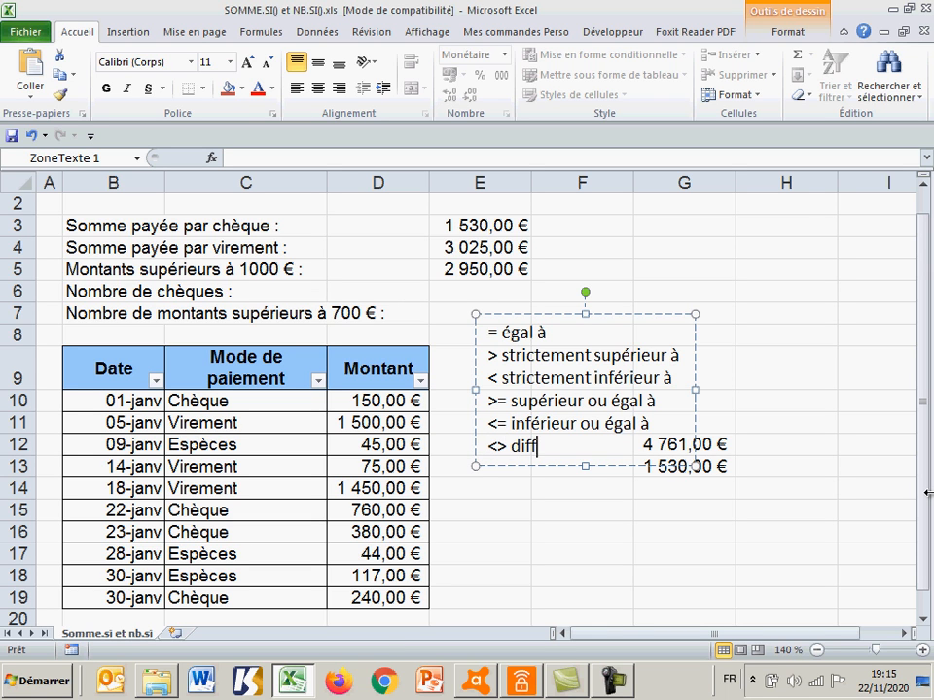
text(érent de)
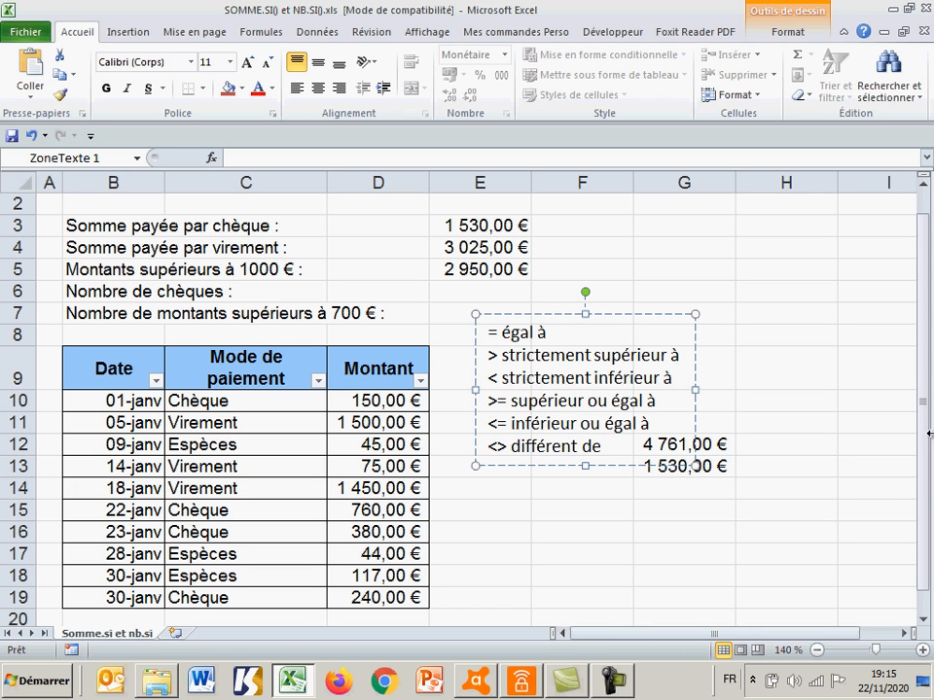
Add the heading line "Opérateurs de comparaison" above the operator list in the text box
click(663, 315)
click(492, 334)
key(Return)
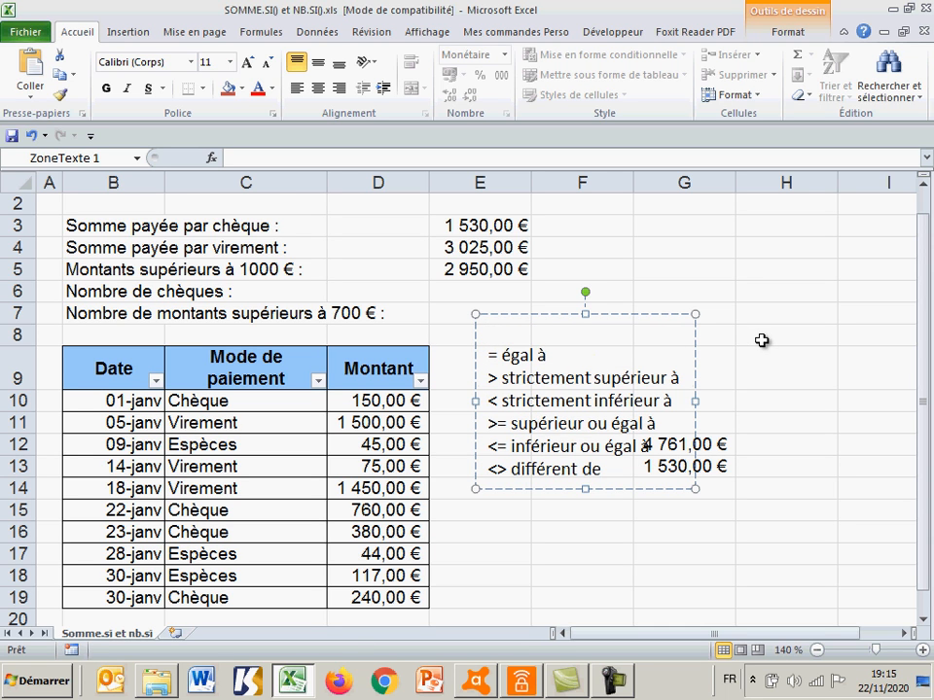
text(Opérateurs de compa)
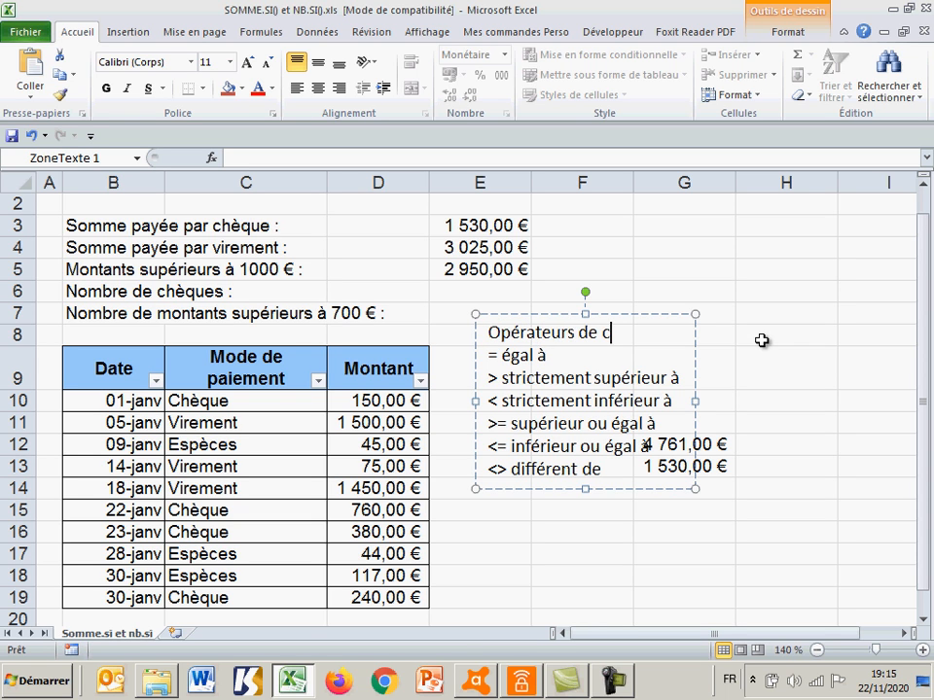
text(raison)
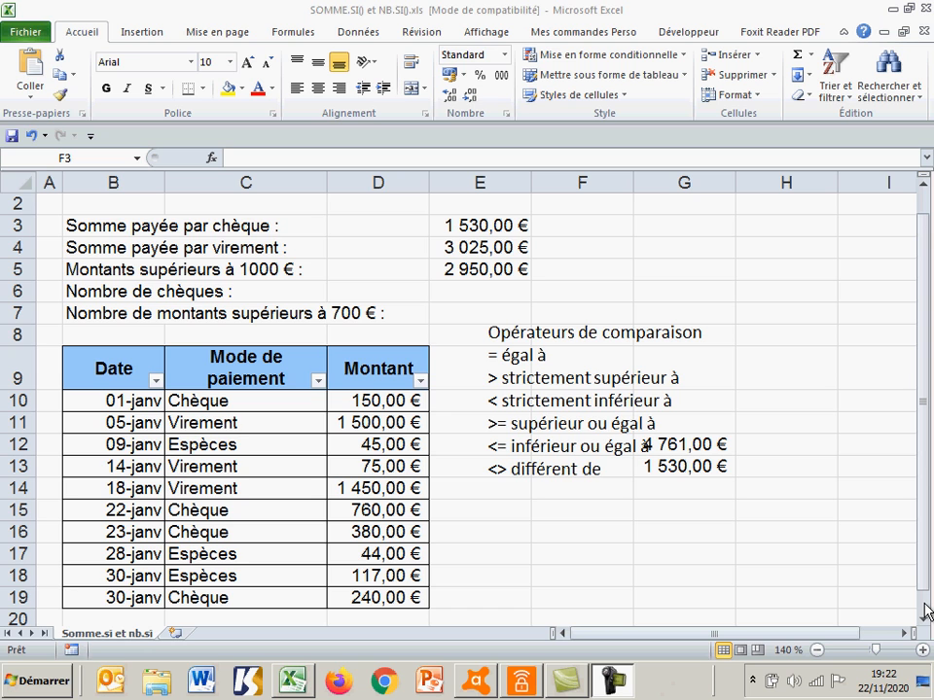
Change the sum range of the SOMME.SI formula in E3 to D10:D19, keeping the criteria range C9:C19
click(511, 225)
double_click(508, 225)
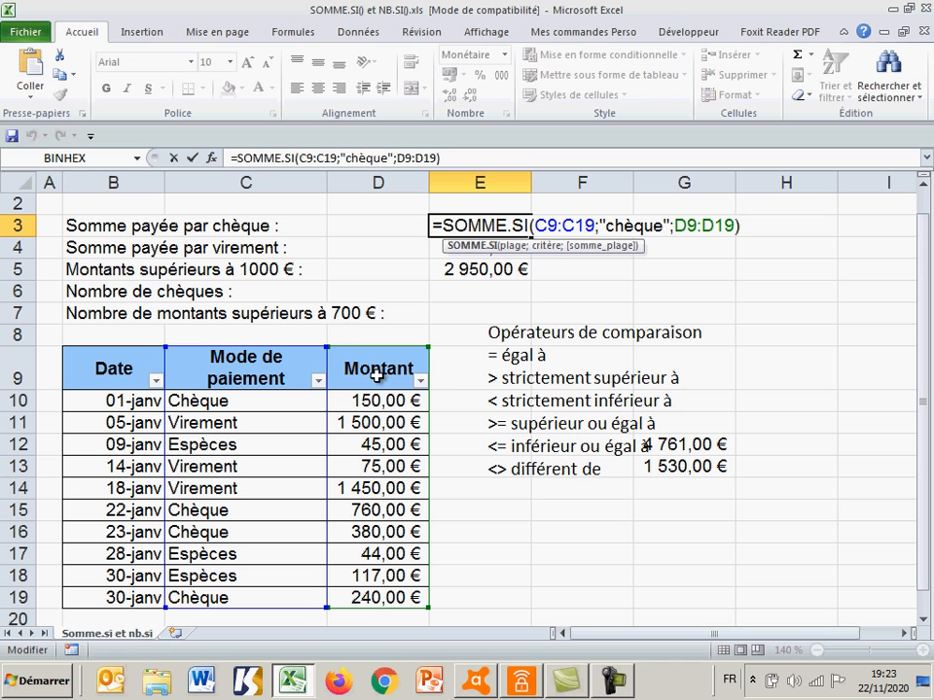
click(731, 226)
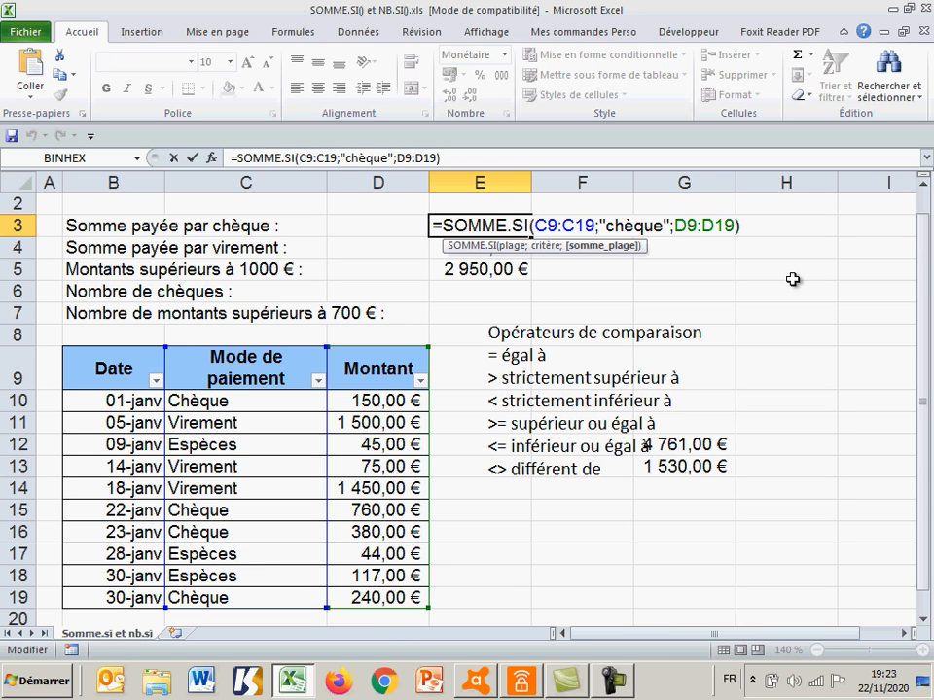
key(BackSpace)
key(BackSpace)
key(BackSpace)
key(BackSpace)
key(BackSpace)
key(BackSpace)
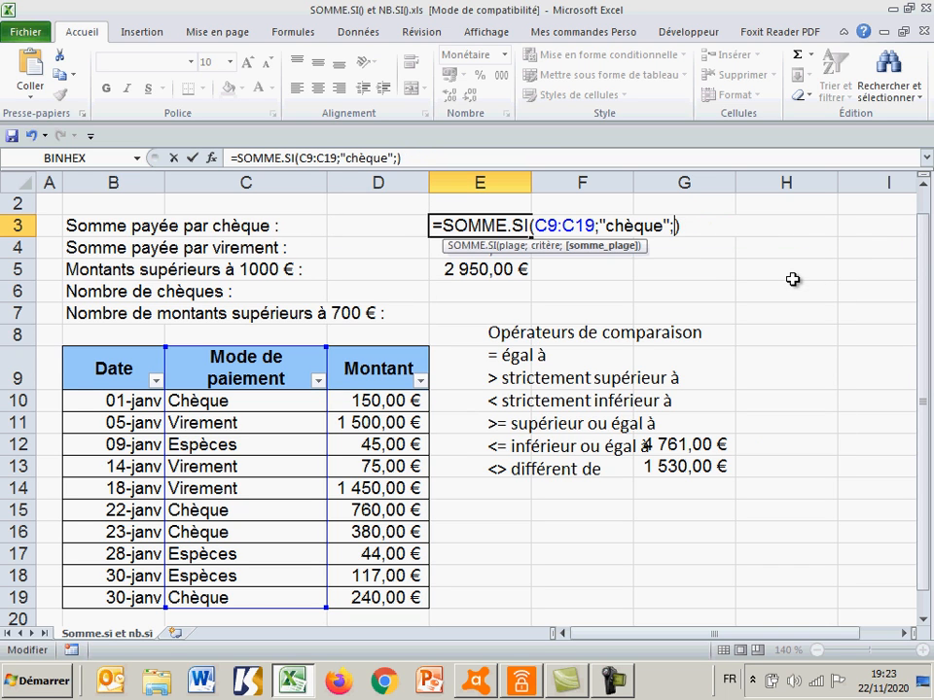
drag(396, 398, 401, 590)
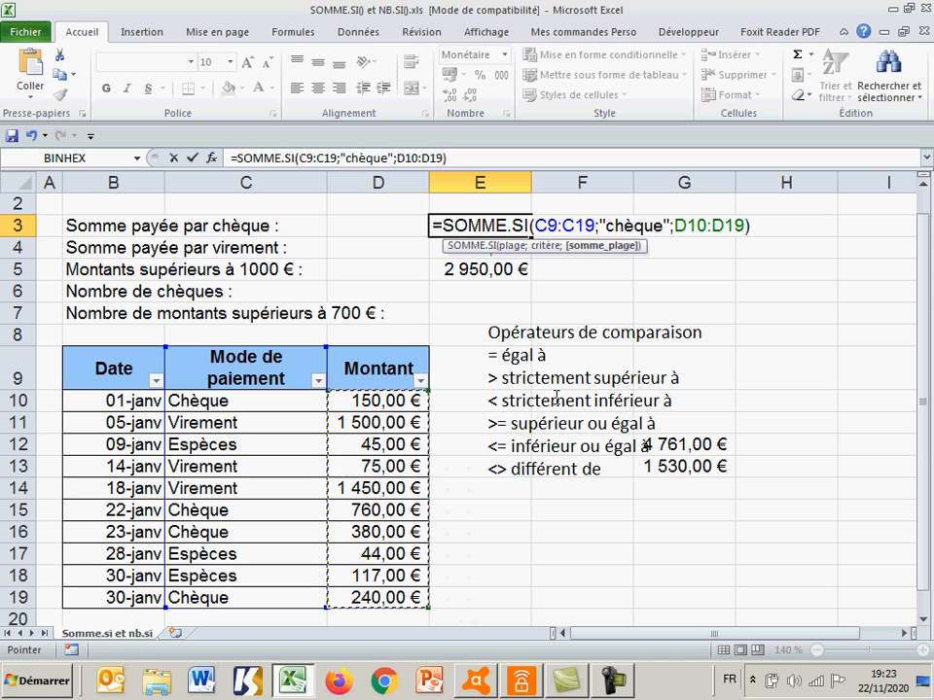
key(Return)
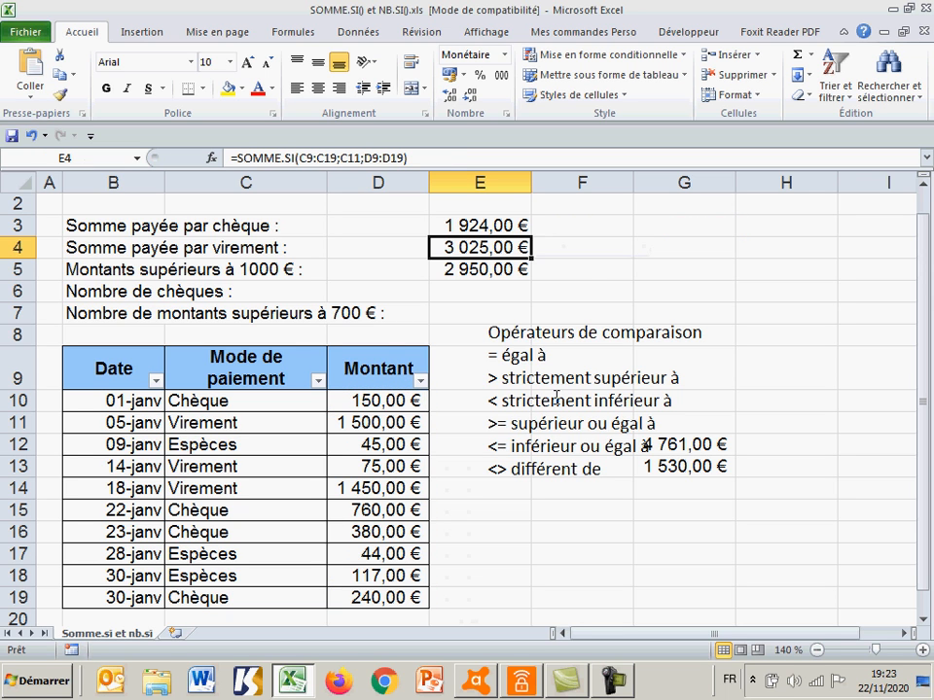
Change the criteria range of the SOMME.SI formula in E3 to C10:C19
click(450, 225)
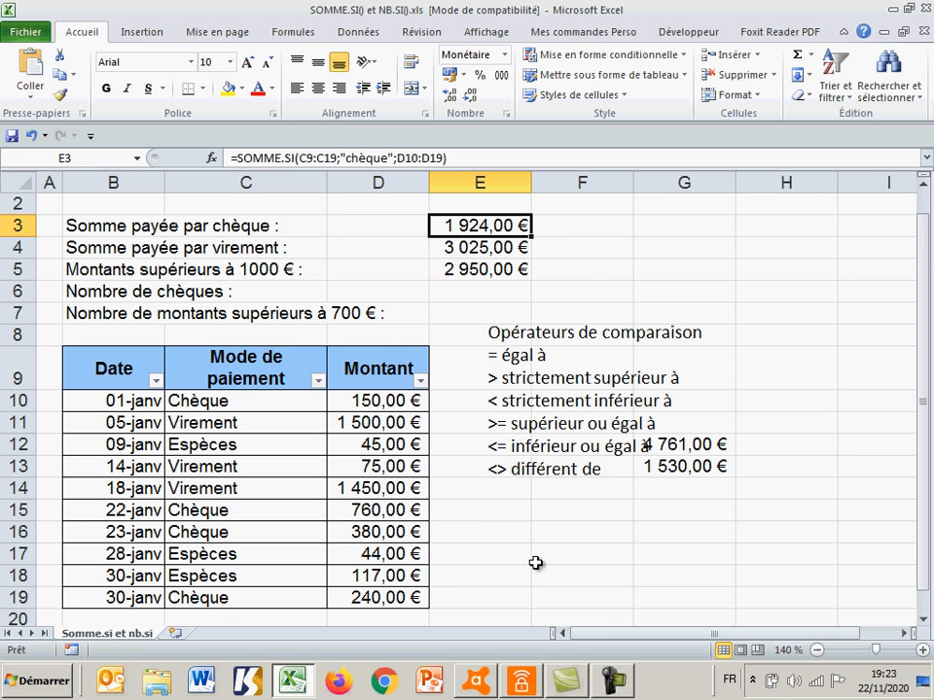
double_click(470, 224)
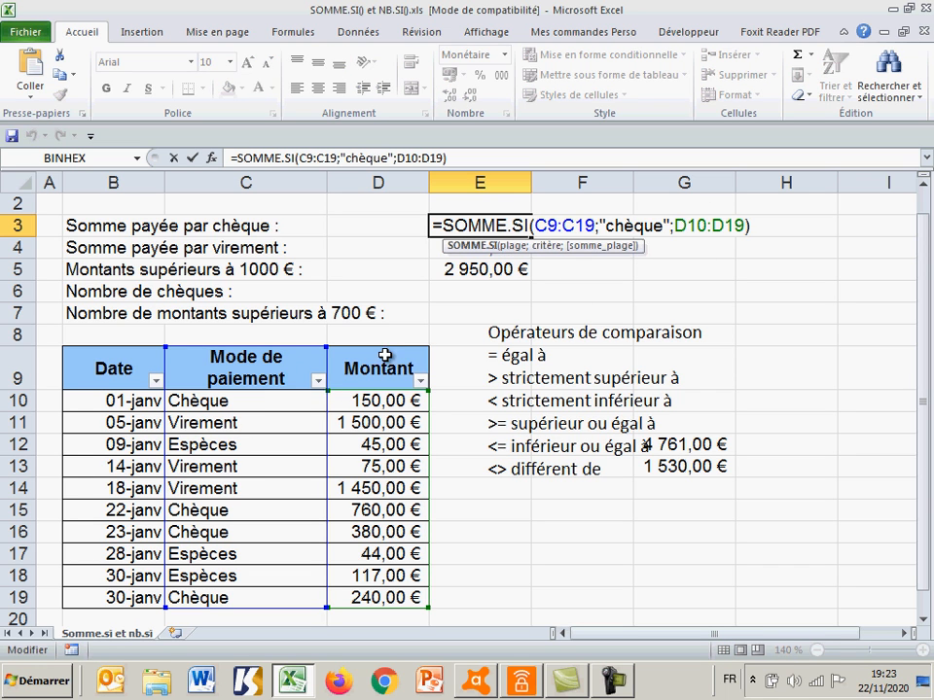
key(BackSpace)
key(BackSpace)
key(BackSpace)
key(BackSpace)
key(BackSpace)
key(BackSpace)
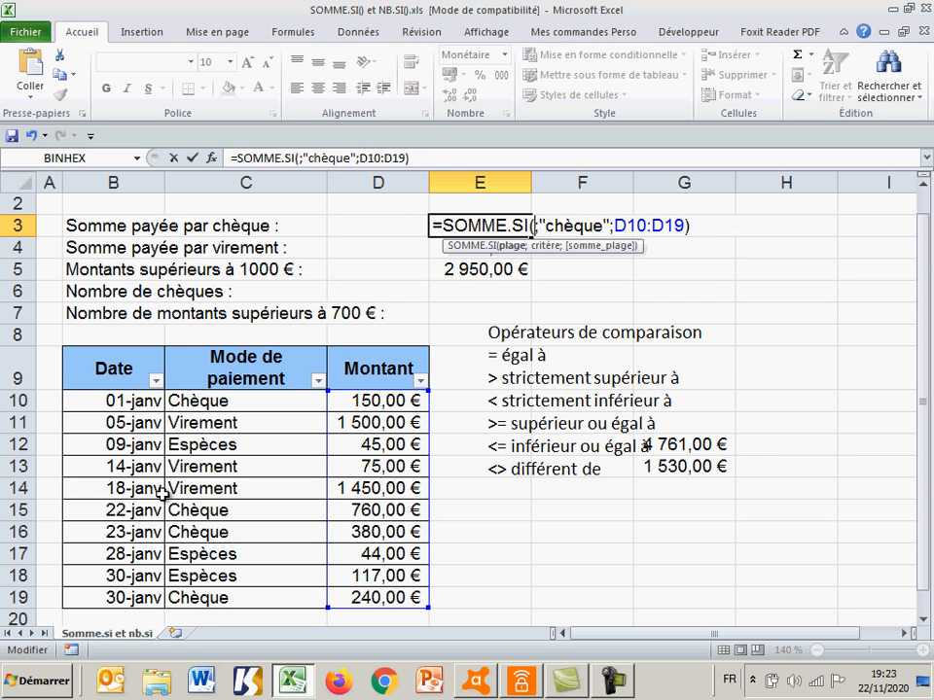
drag(255, 403, 233, 594)
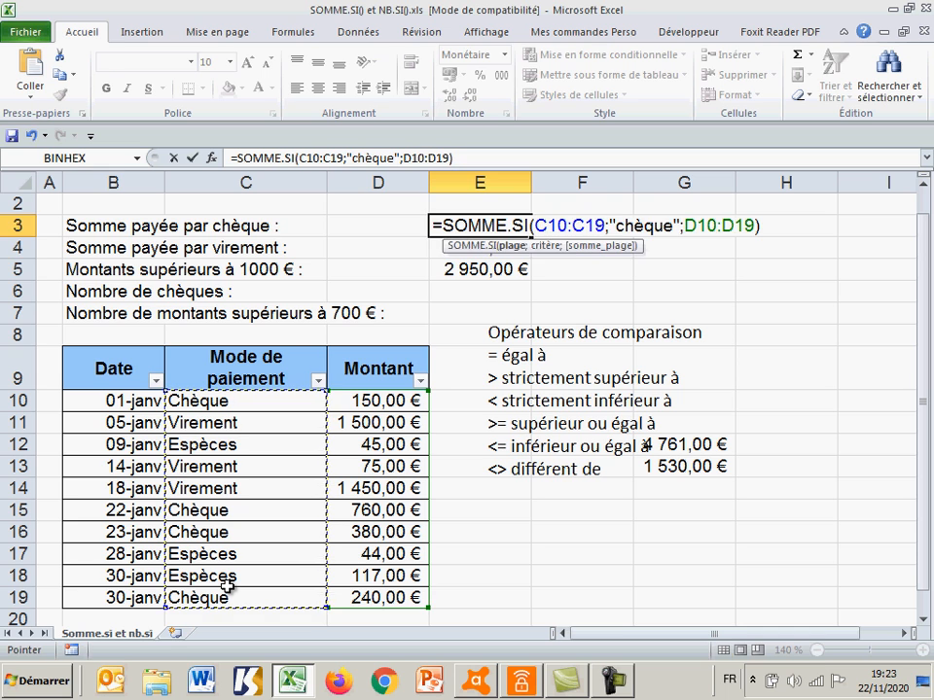
key(Return)
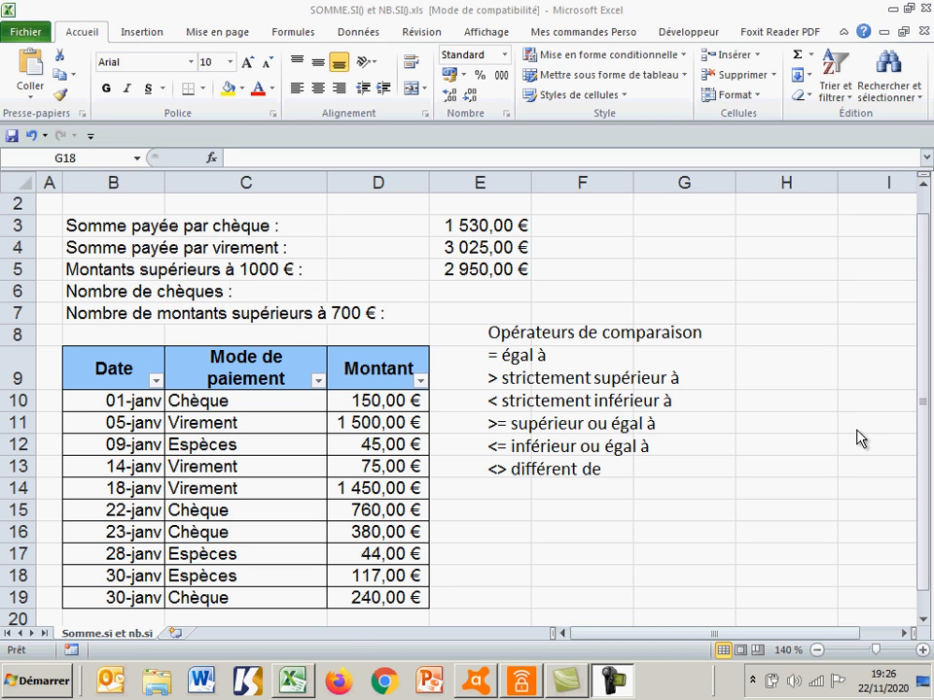
Enter a SOMME.SI formula in G3 that sums D9:D19 for dates in B9:B19 meeting the criterion ">=22/01/2001"
click(686, 231)
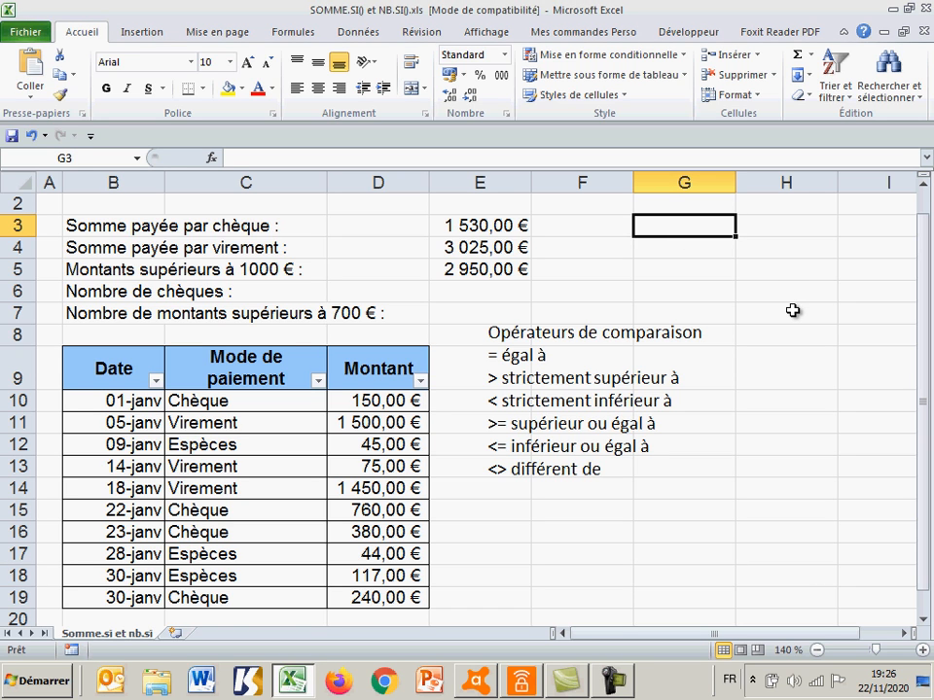
text(=so)
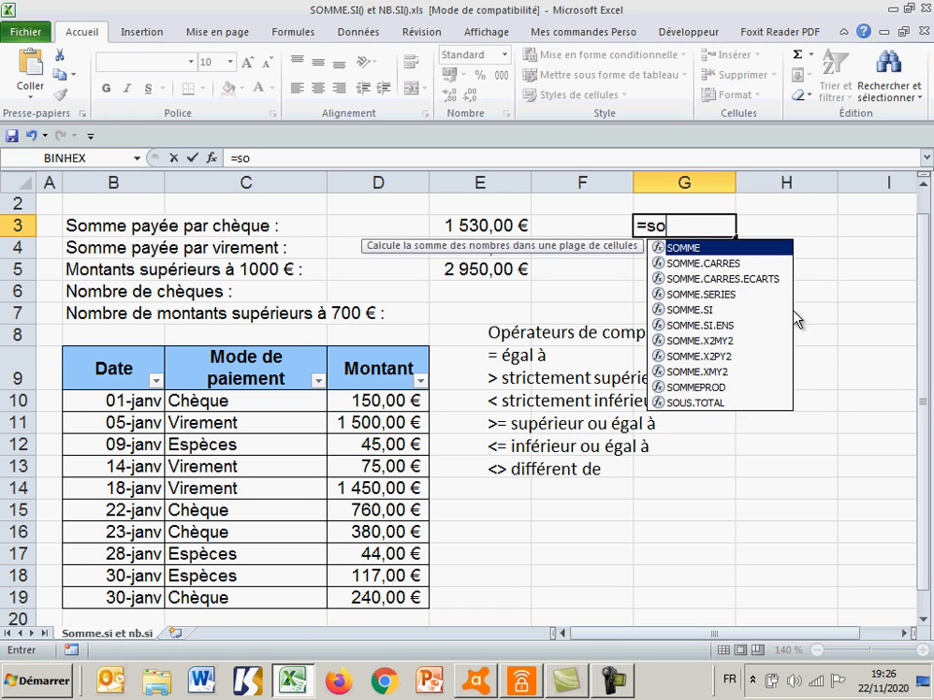
double_click(708, 309)
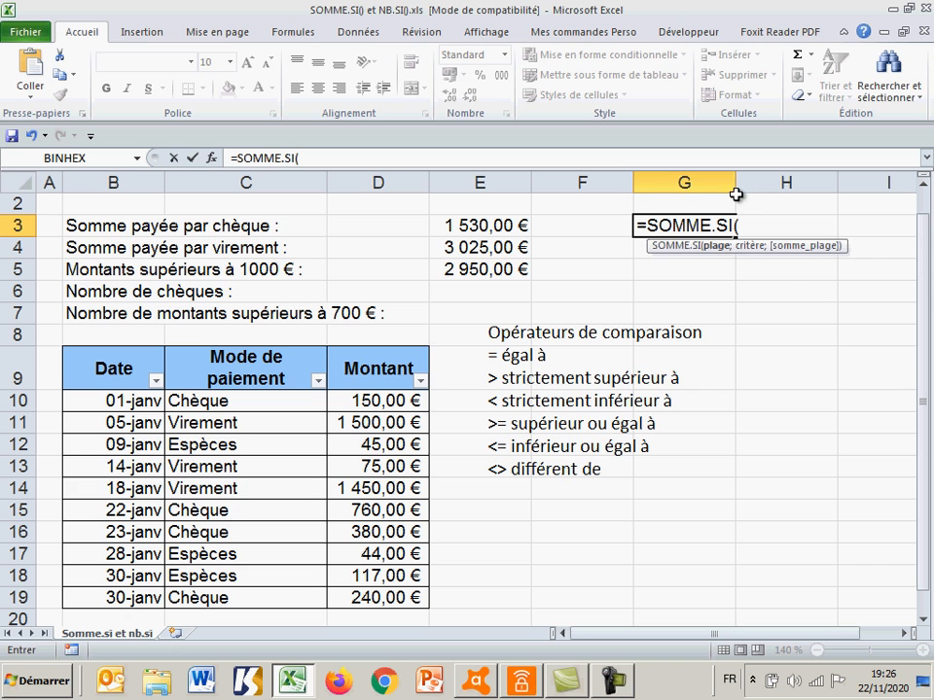
drag(107, 374, 119, 589)
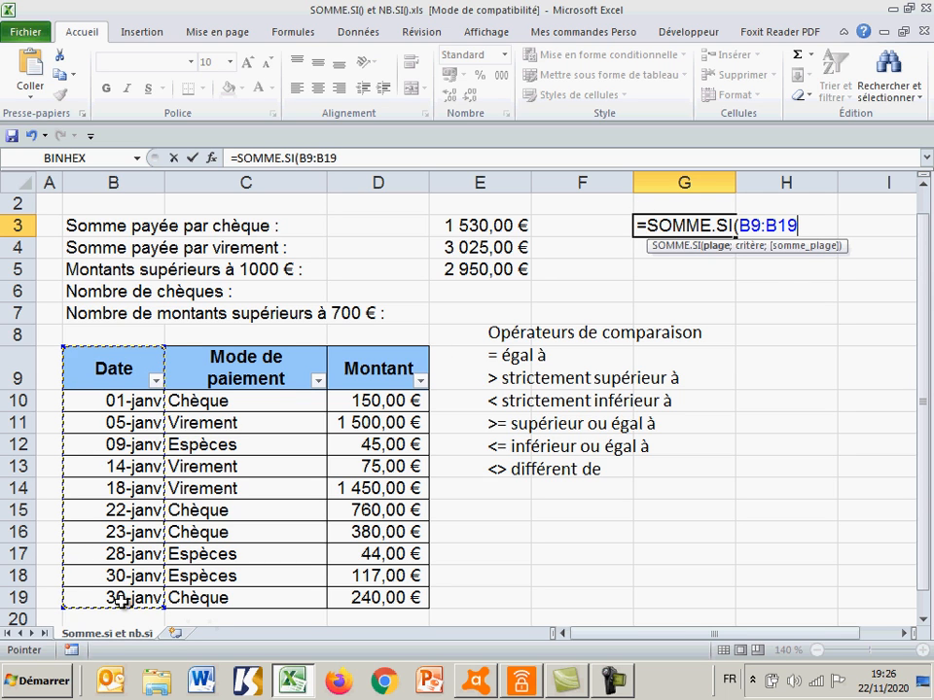
text(;)
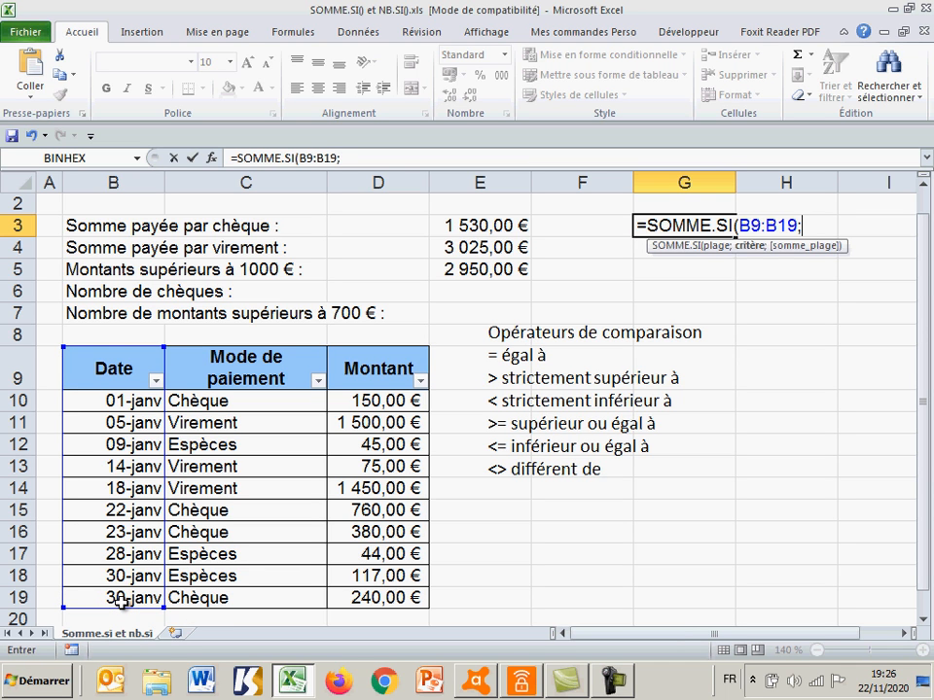
text(">=22/01/2)
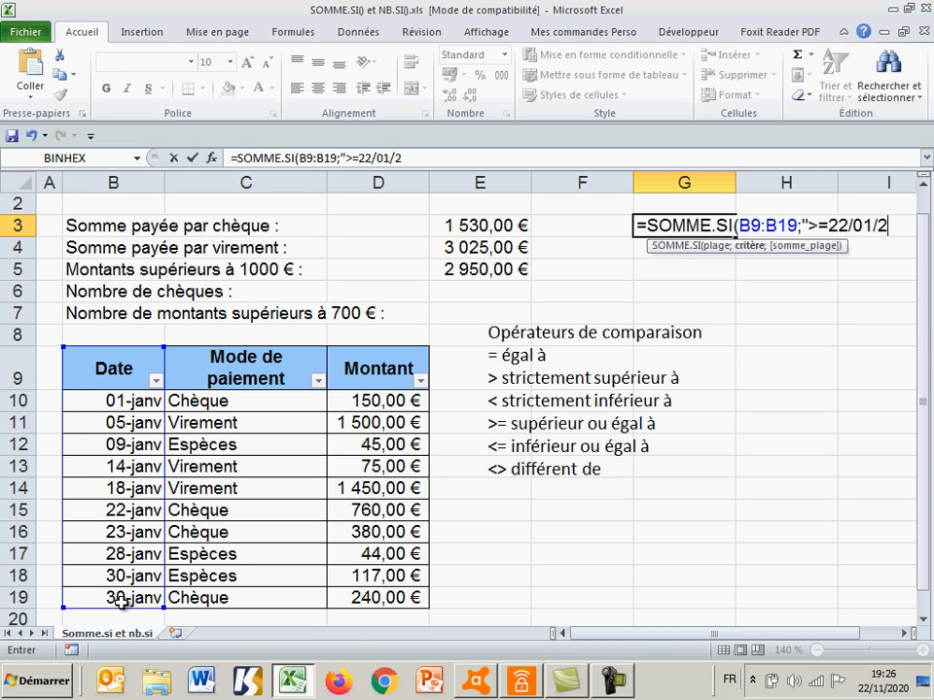
text(001")
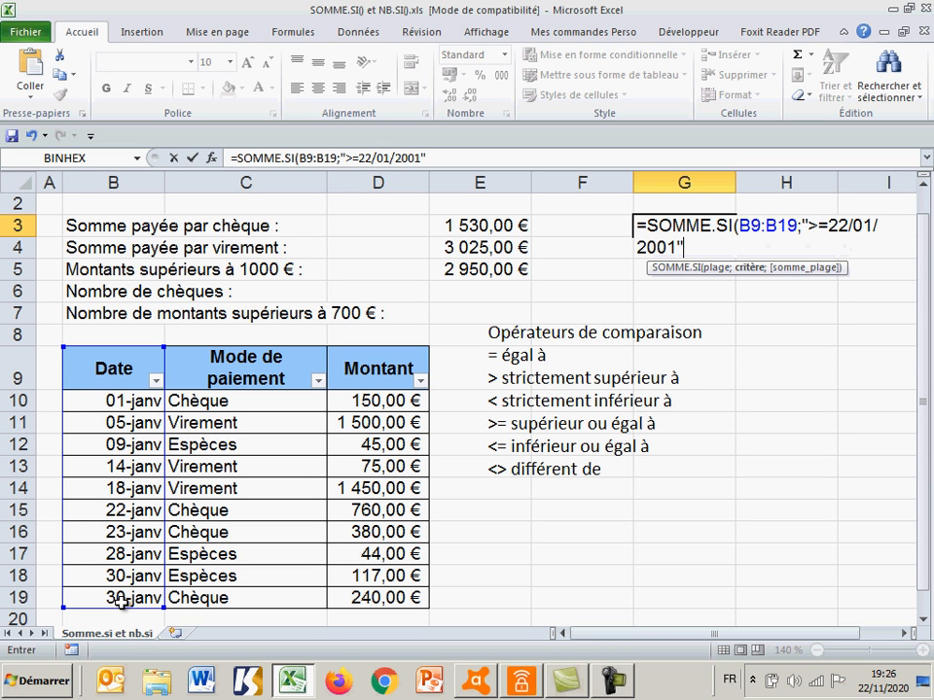
text(;)
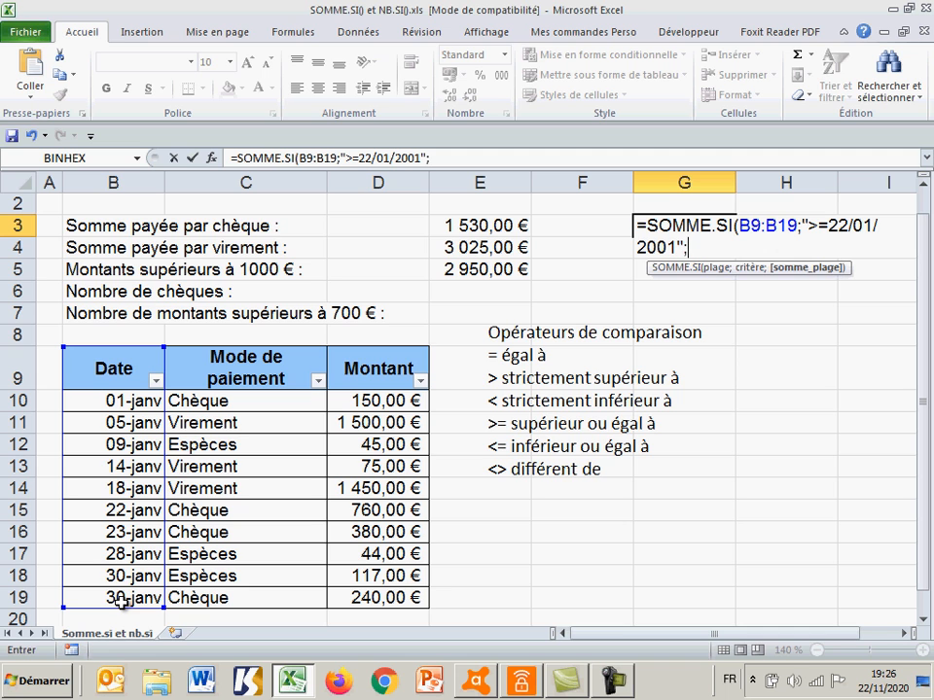
drag(385, 365, 390, 595)
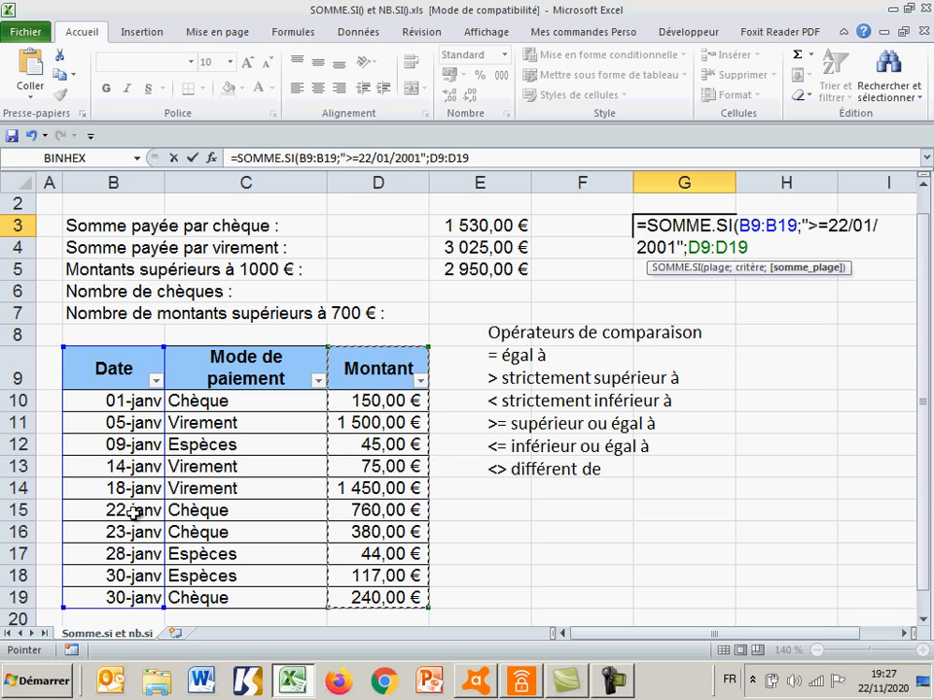
text())
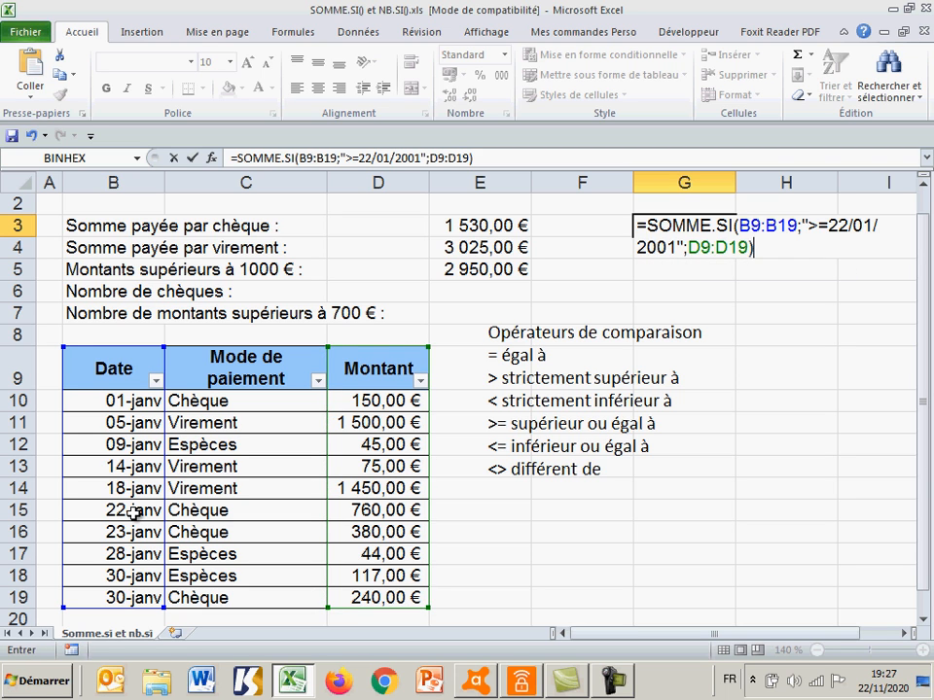
key(Return)
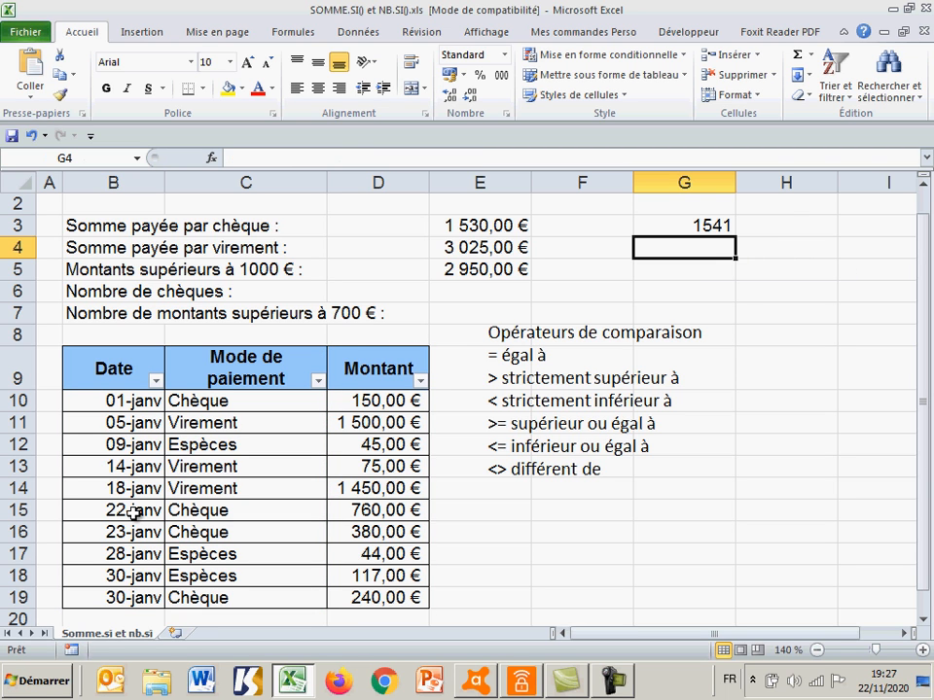
Apply the Monétaire number format to the date-based sum in G3
click(711, 227)
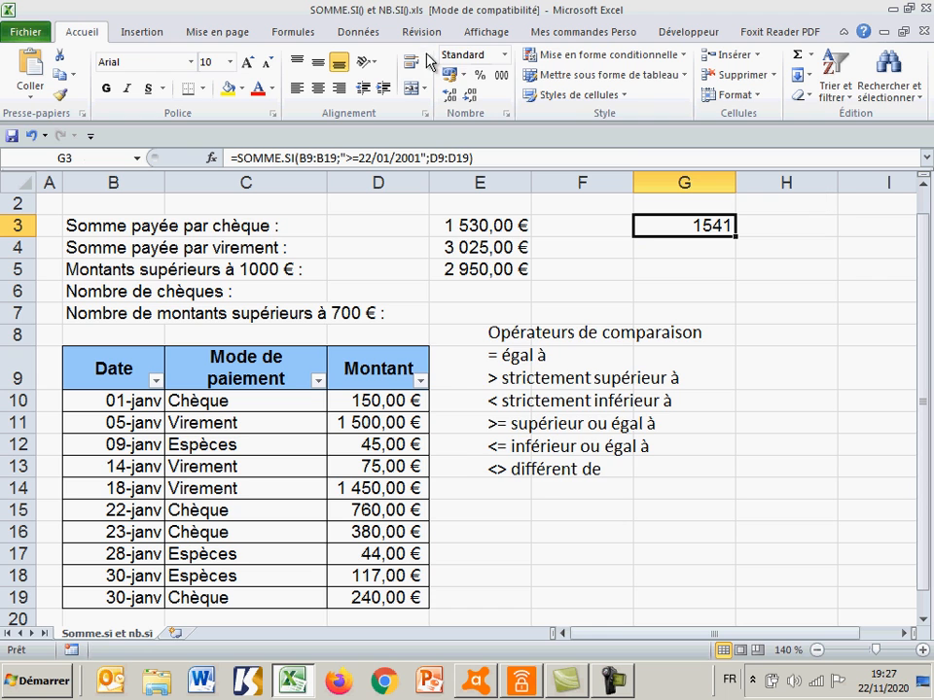
click(503, 54)
click(530, 163)
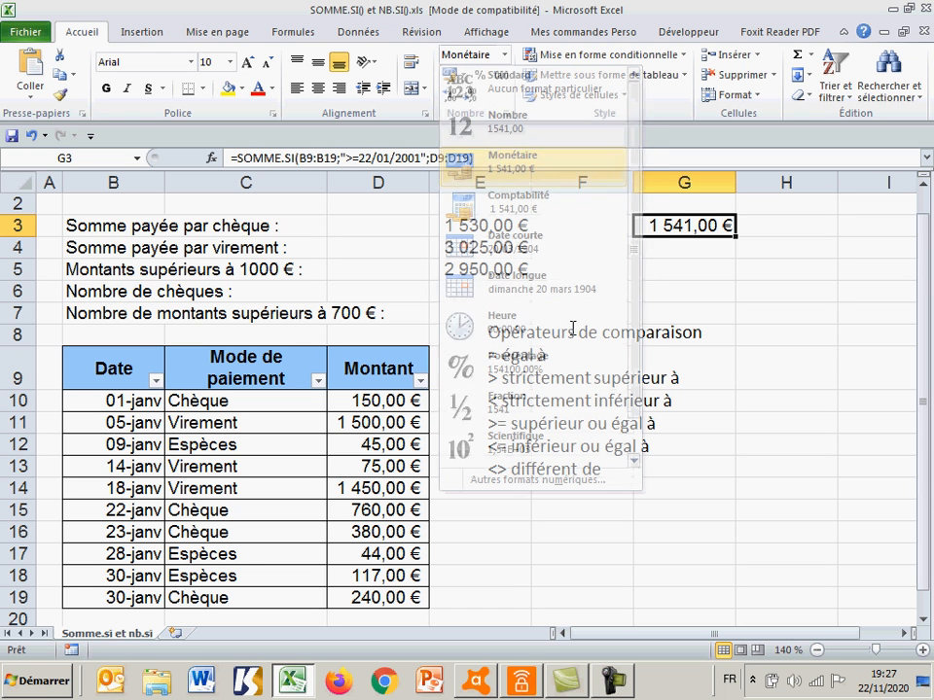
Check the G3 result by selecting the amounts in D15:D19 and reading their sum
click(371, 510)
drag(372, 510, 375, 597)
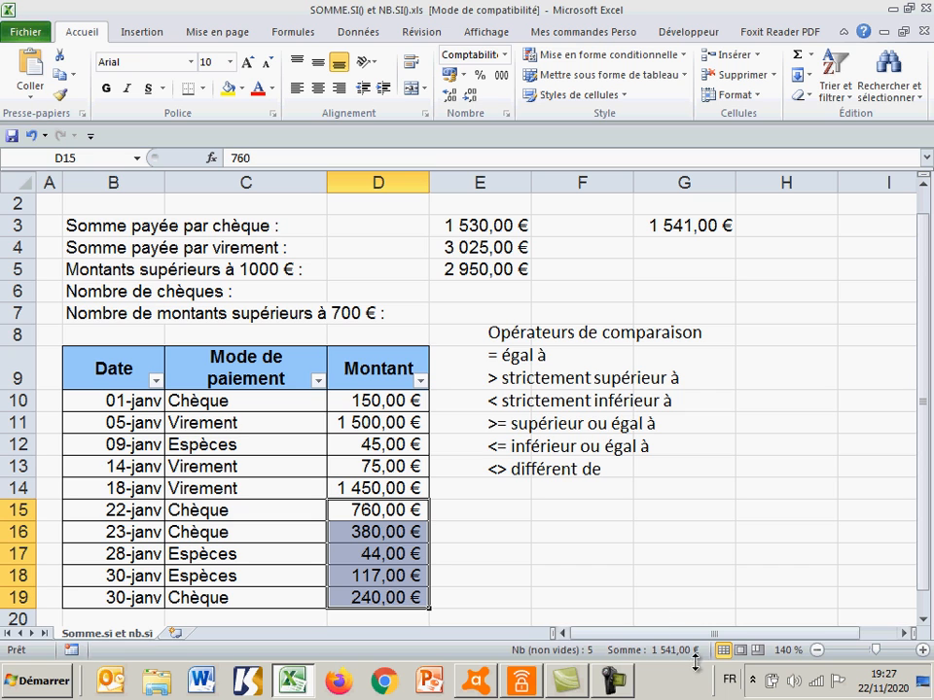
click(683, 555)
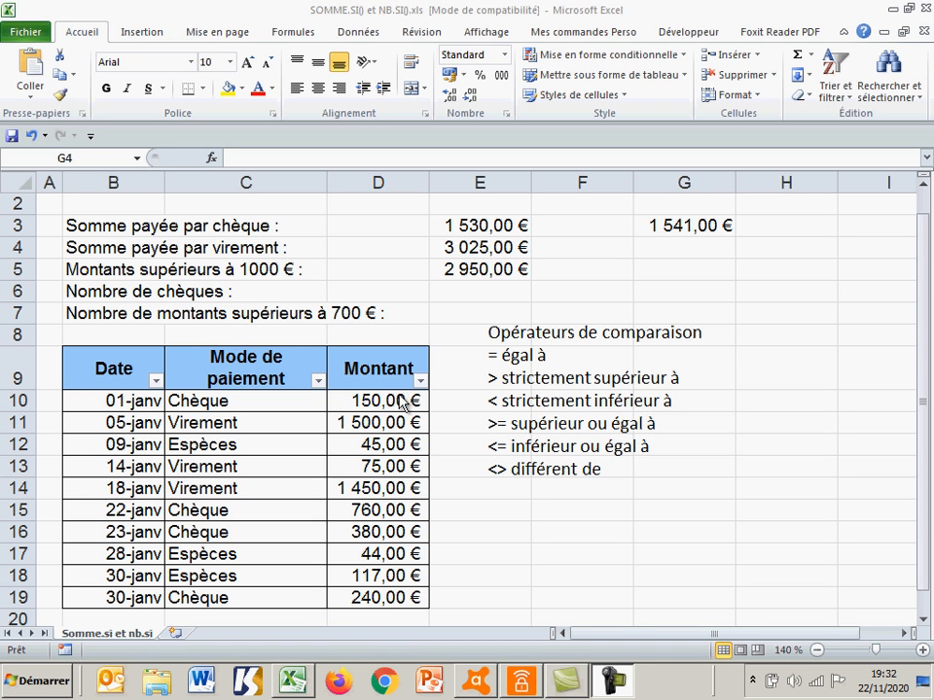
Calculate the average of the amounts D10:D19 in G16 with the MOYENNE function
click(671, 247)
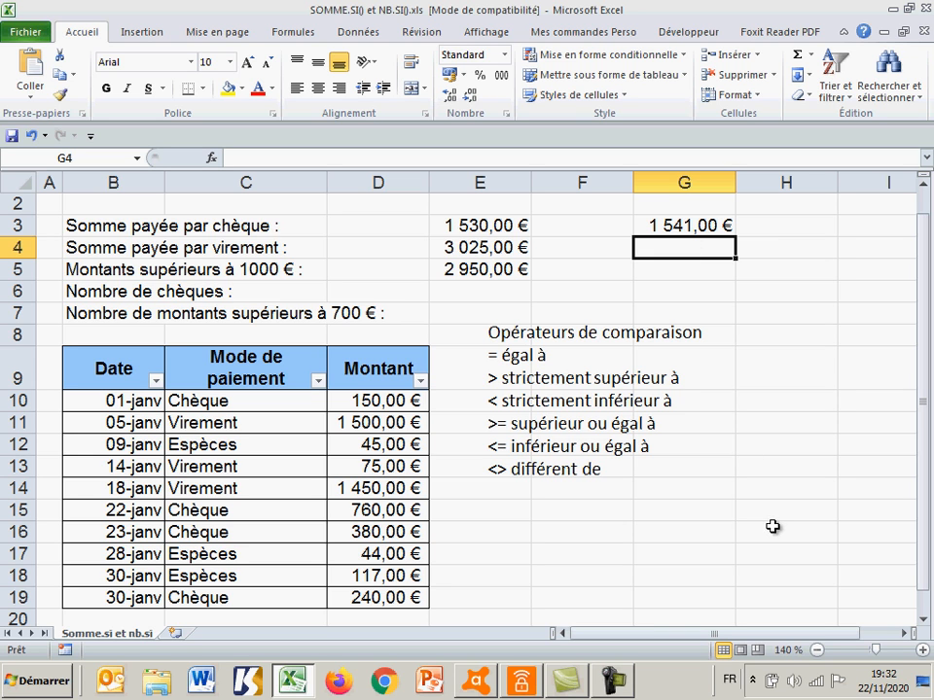
click(698, 534)
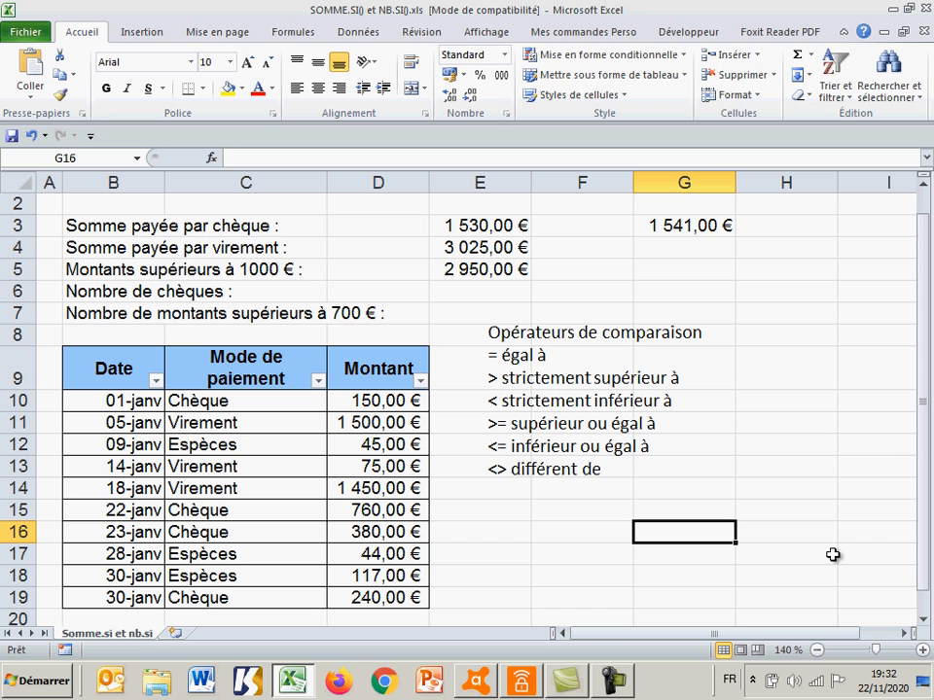
text(=mo)
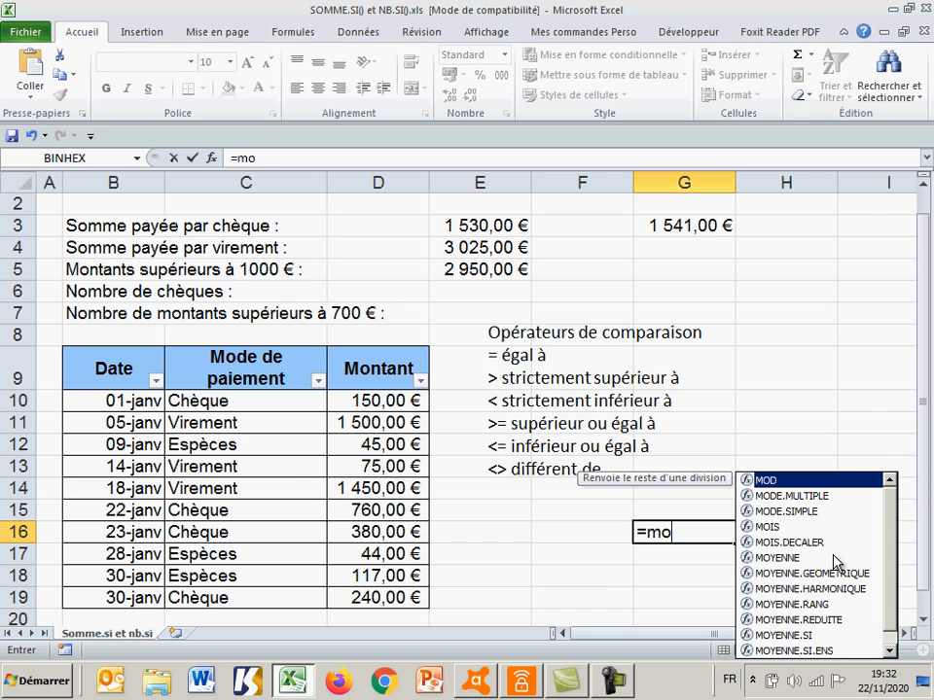
text(yenne()
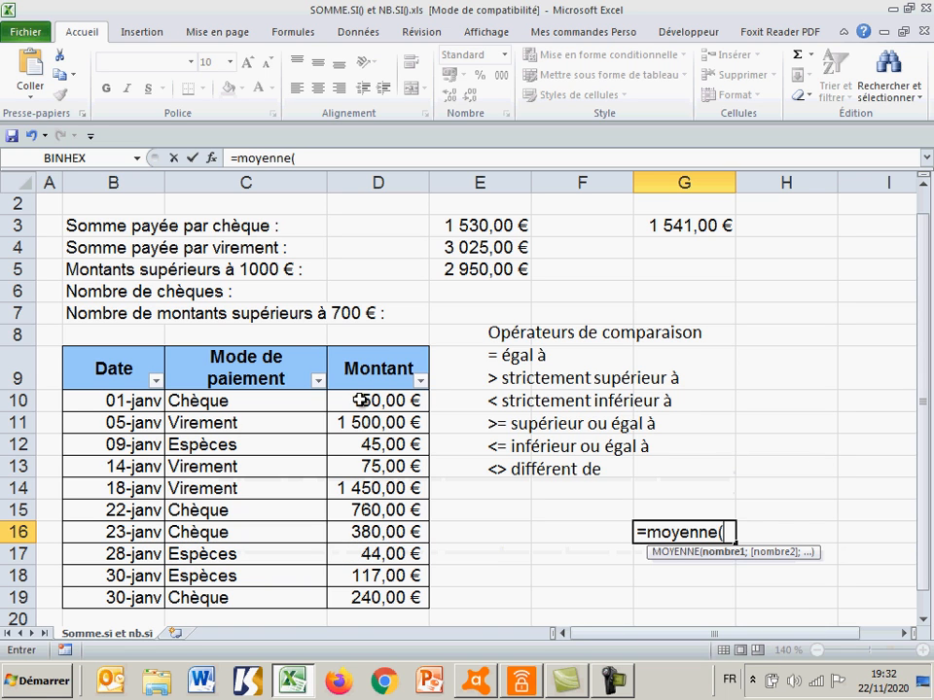
drag(368, 400, 370, 600)
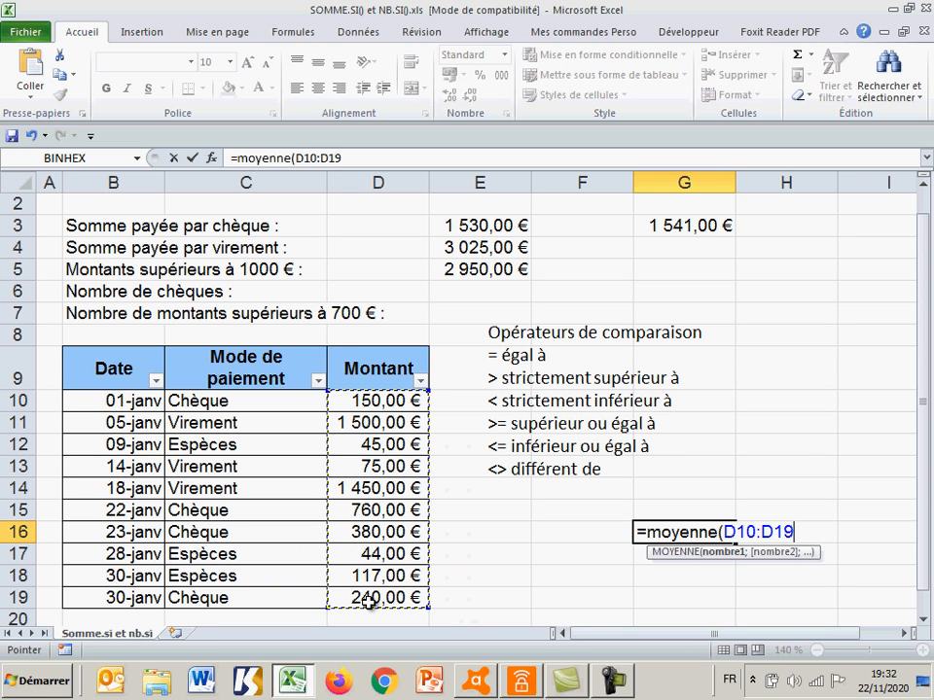
key(Return)
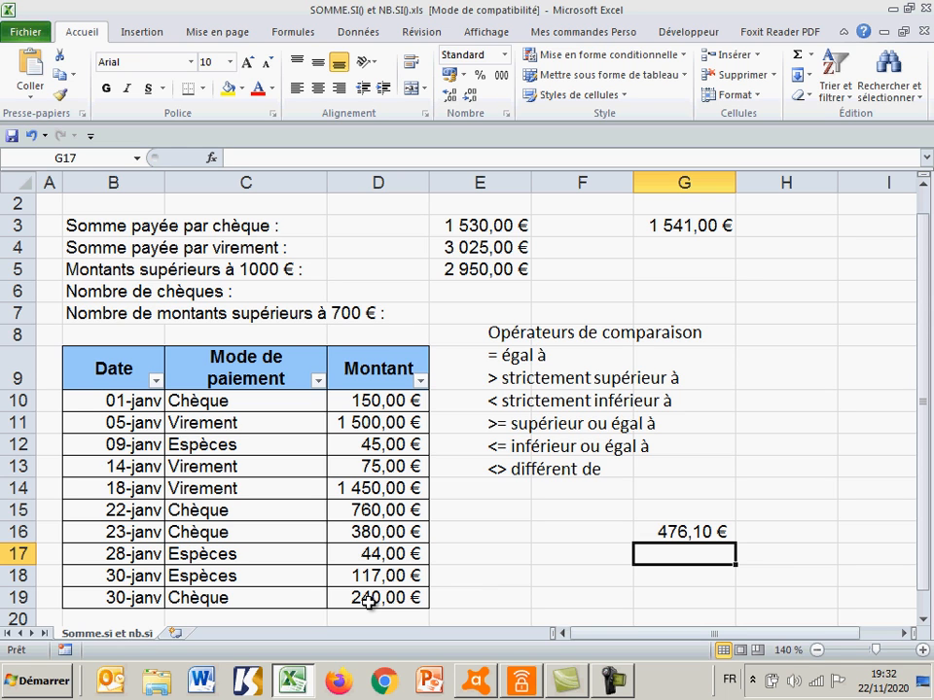
Add up the amounts in D11, D14 and D15 with a formula in G17
text(=)
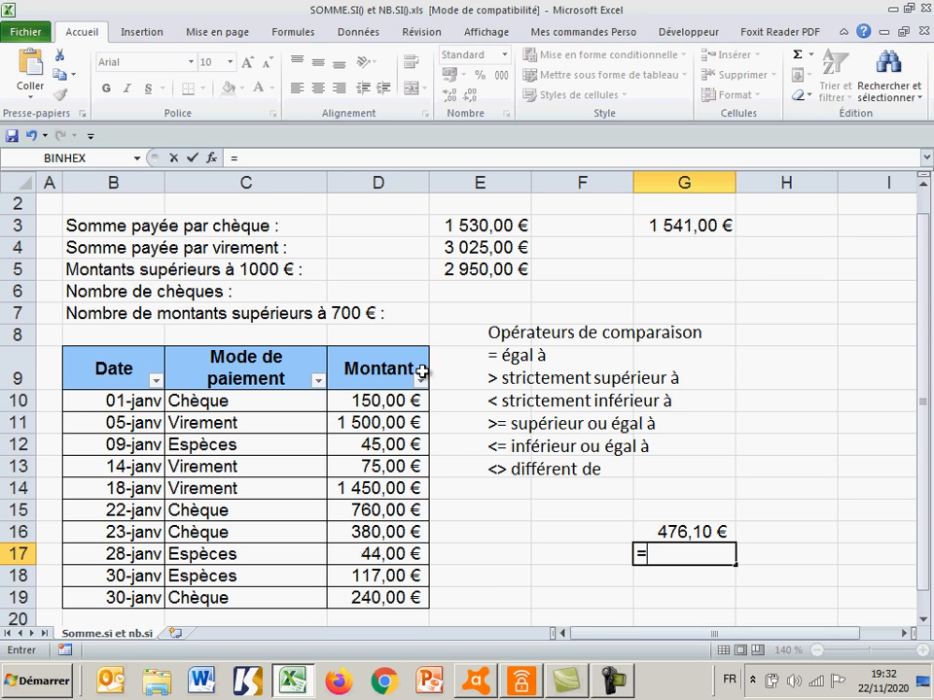
click(344, 423)
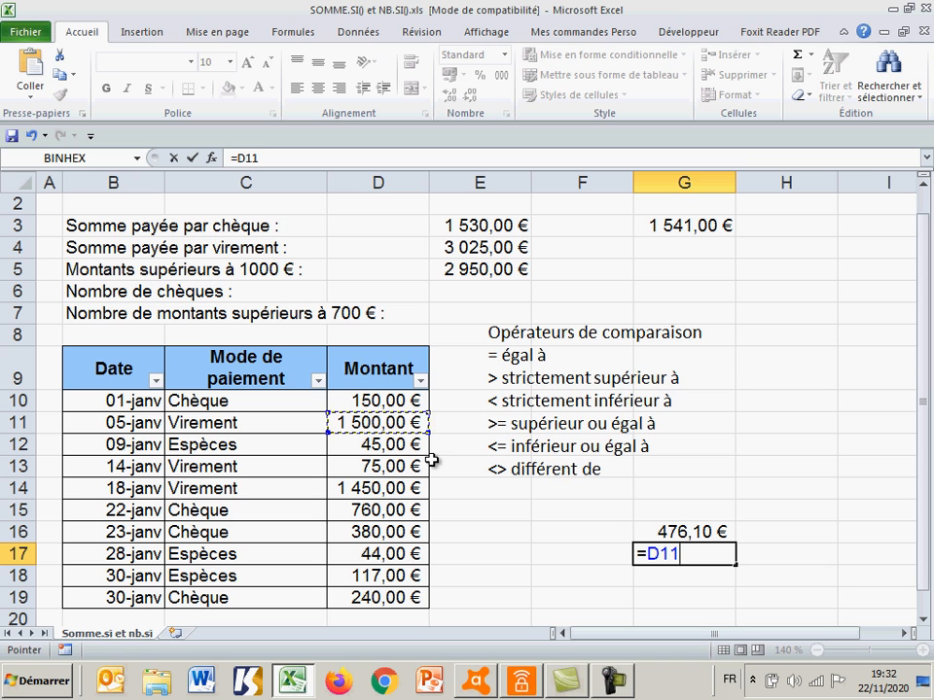
text(+)
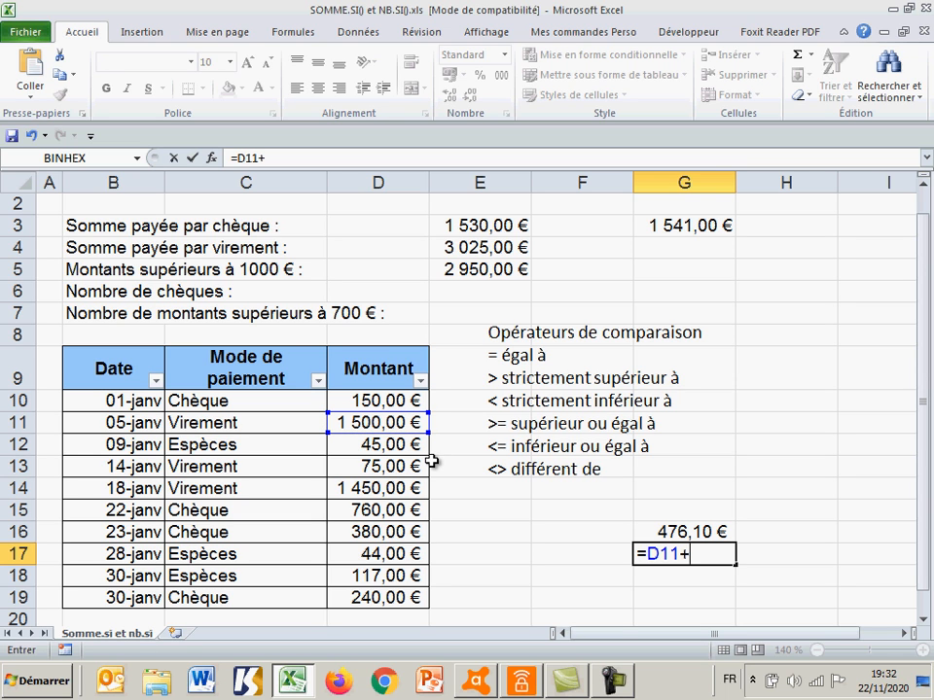
click(413, 489)
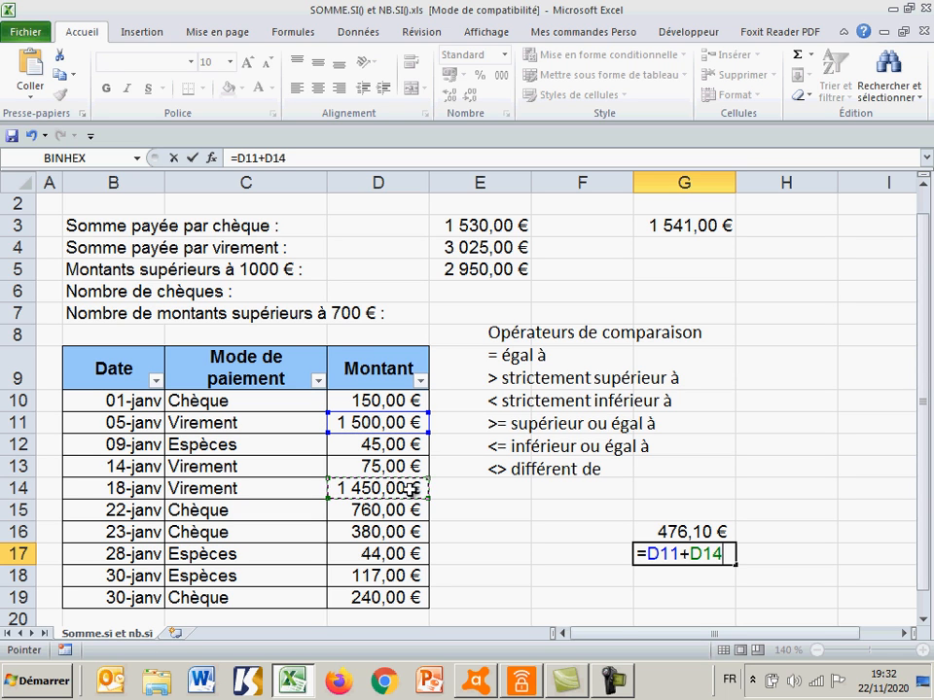
text(+)
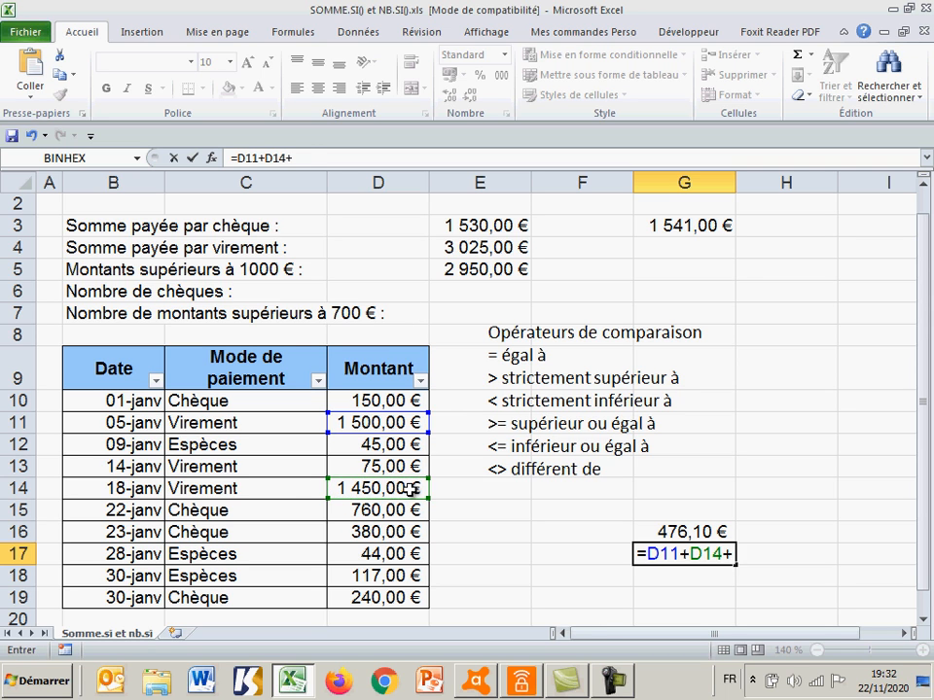
click(409, 510)
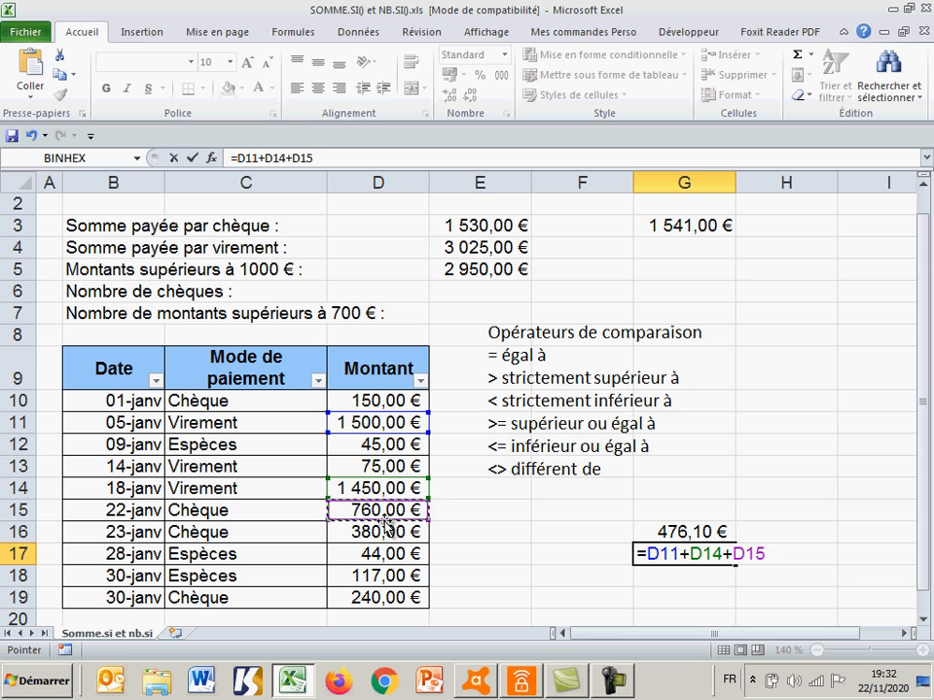
key(Return)
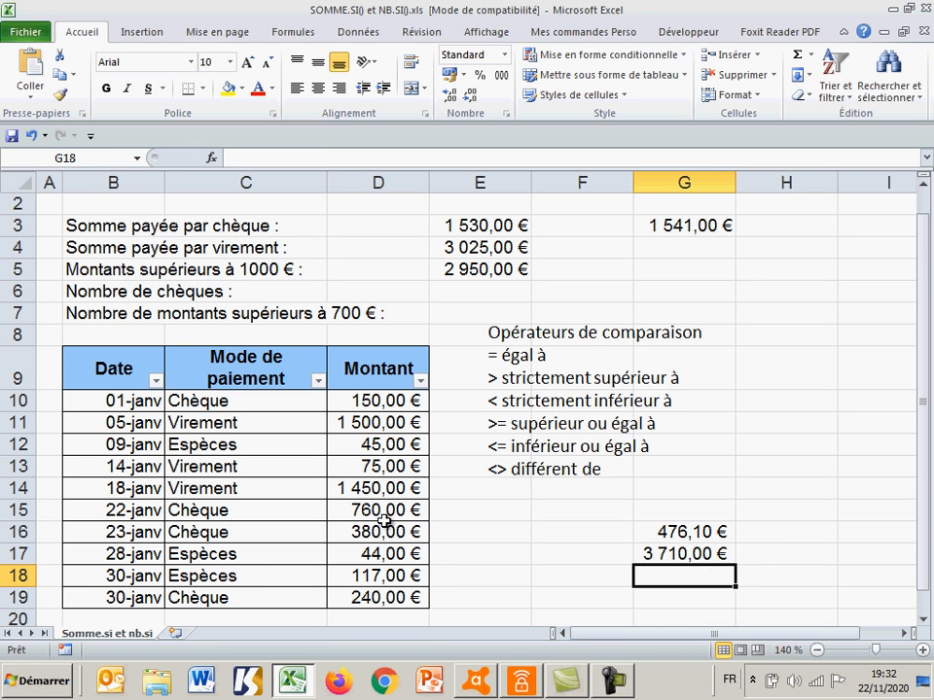
In G5, sum the amounts at or above their average with =SOMME.SI(D10:D19;">="&MOYENNE(D10:D19))
click(688, 269)
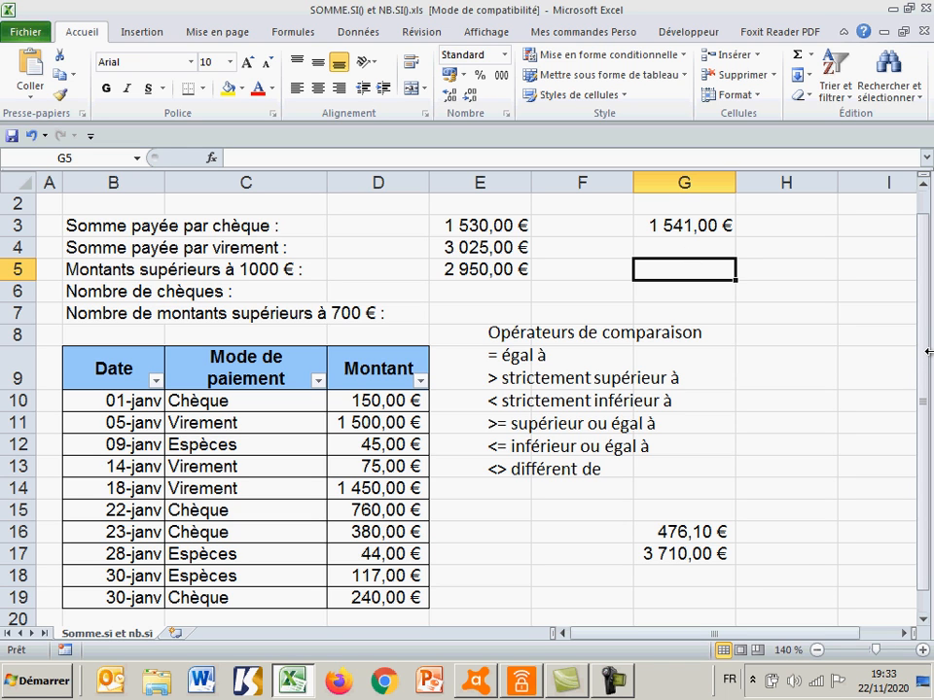
text(=s)
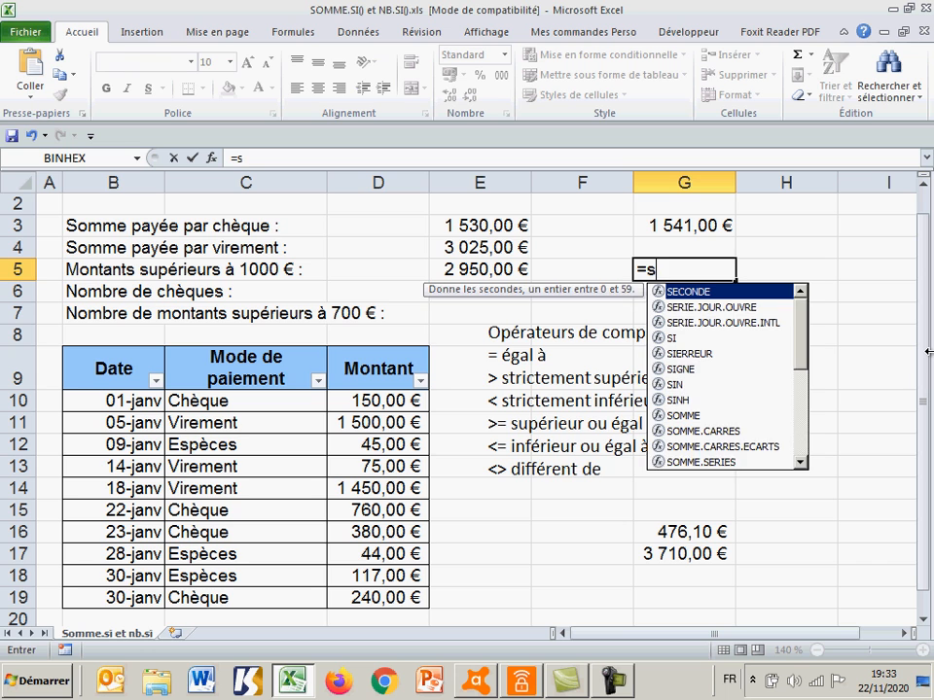
text(o)
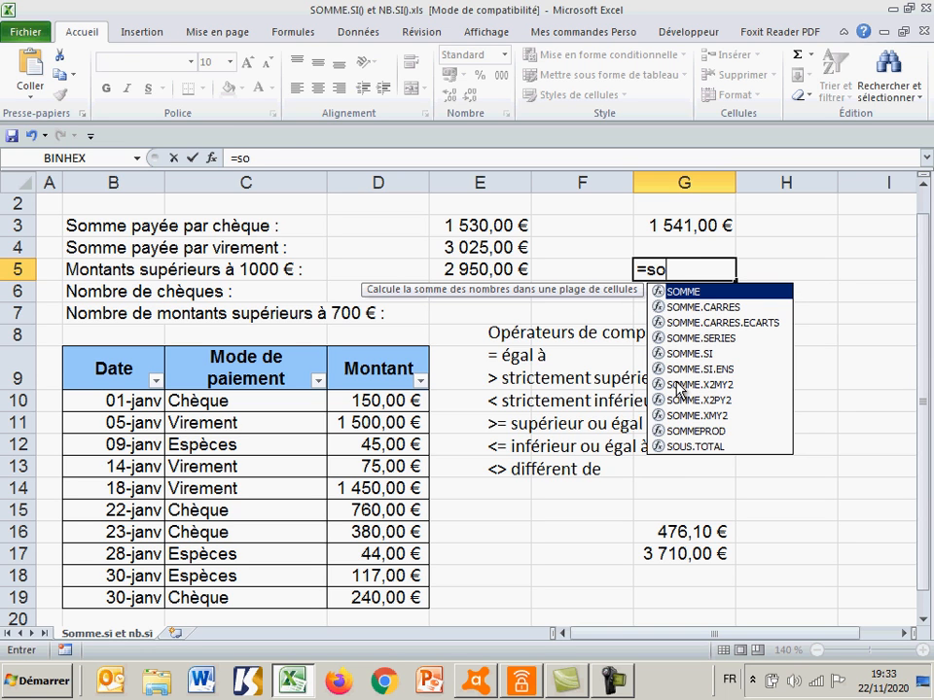
double_click(684, 354)
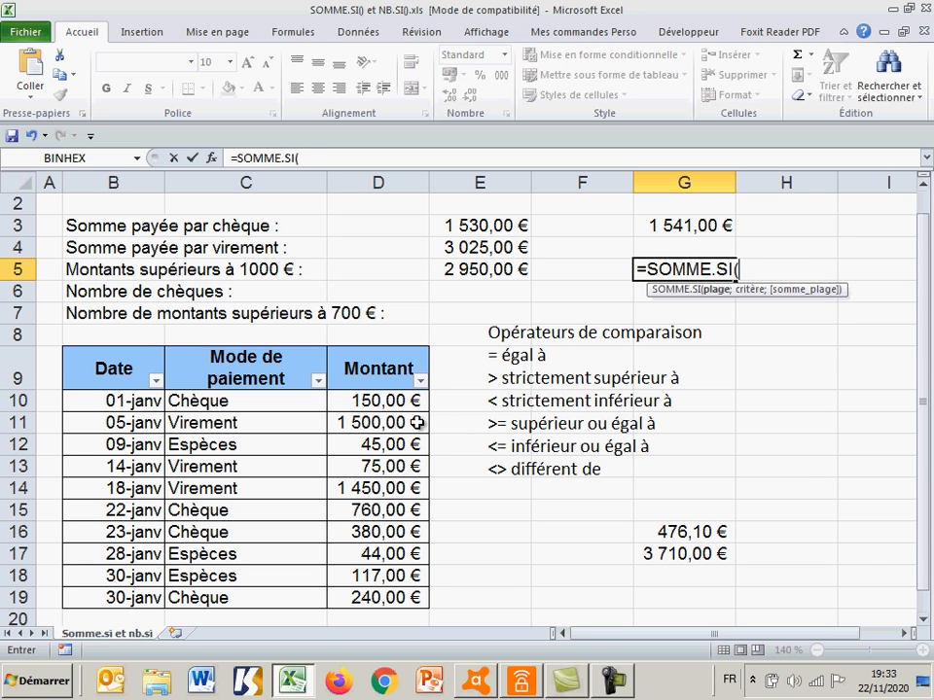
drag(395, 402, 393, 597)
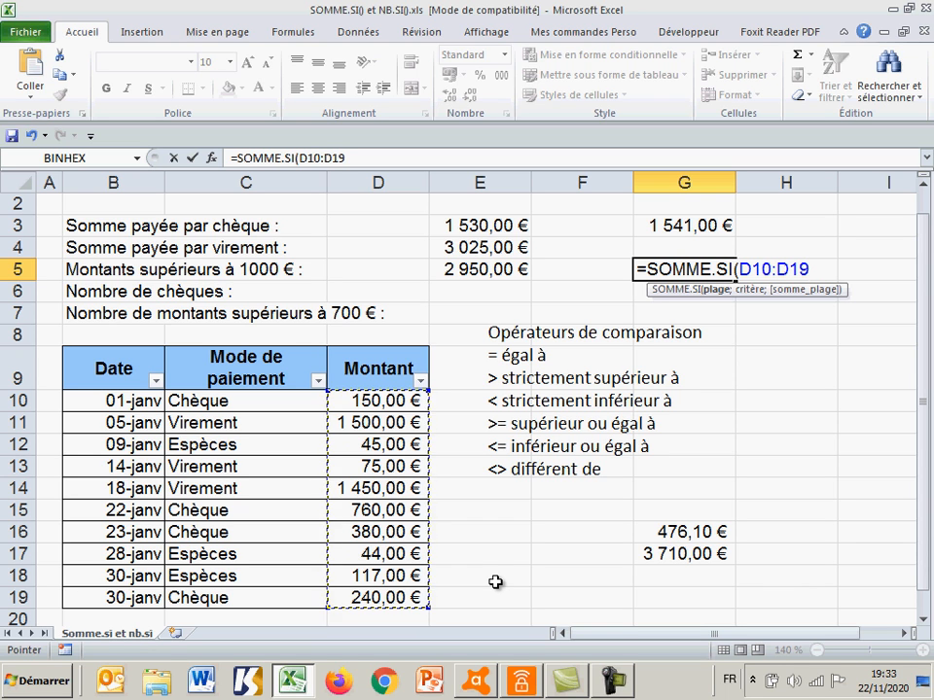
text(;)
text(")
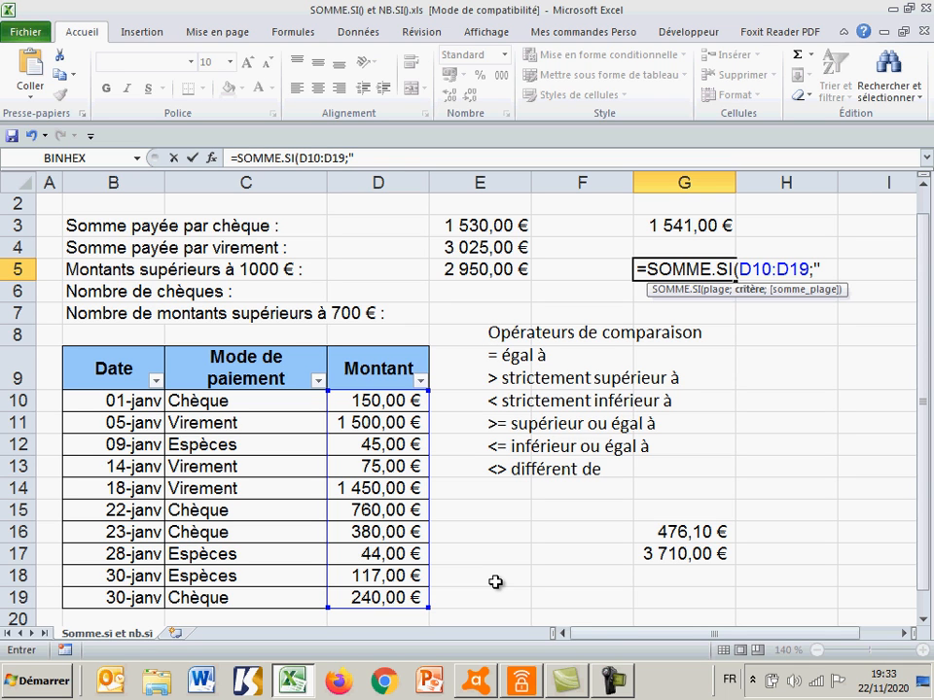
text(>=")
text(&moyen)
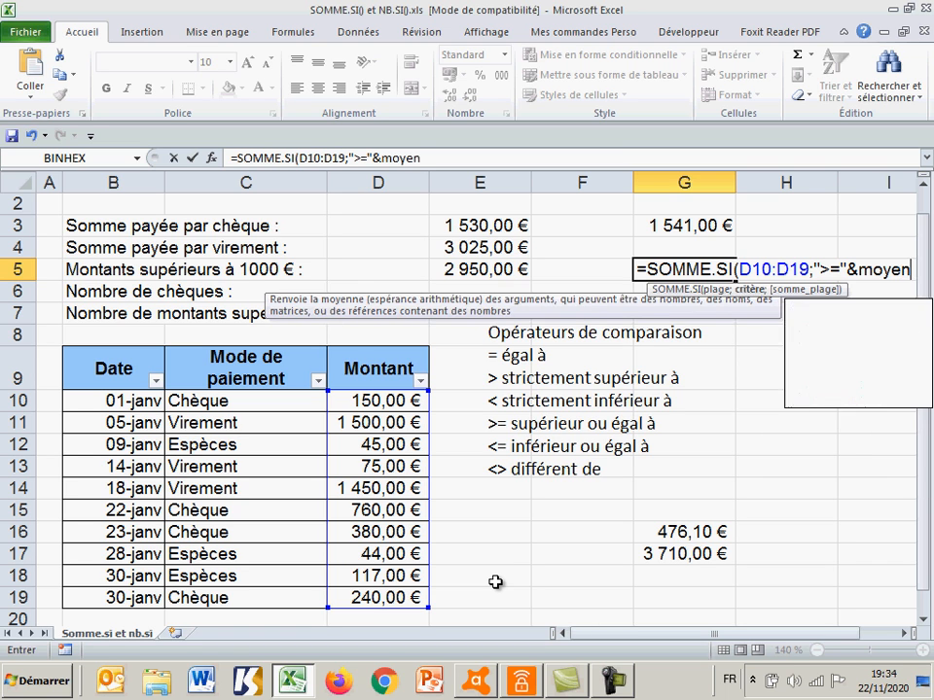
text(ne()
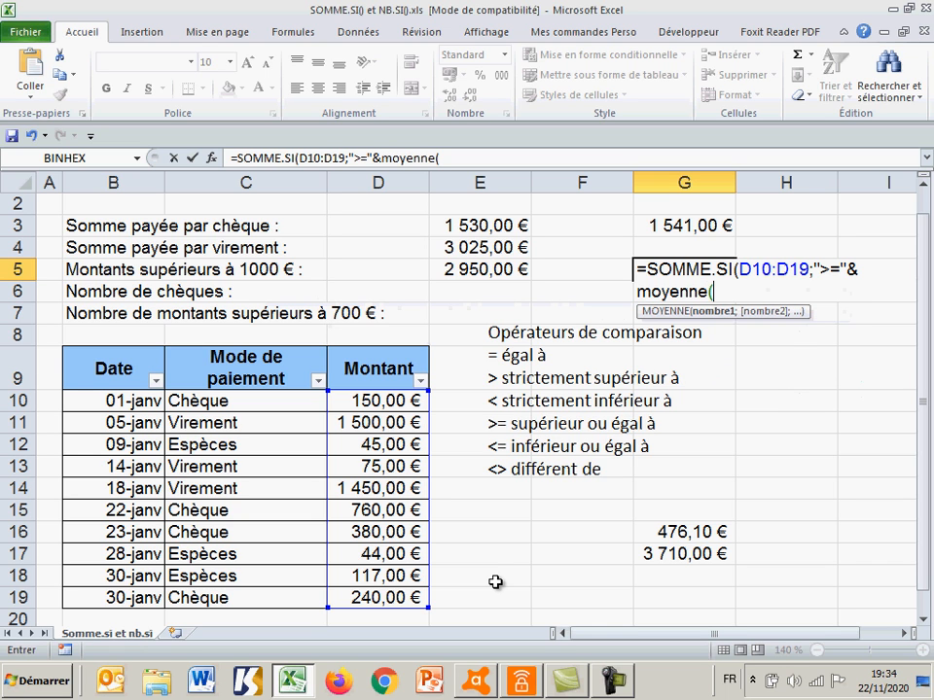
drag(413, 399, 396, 602)
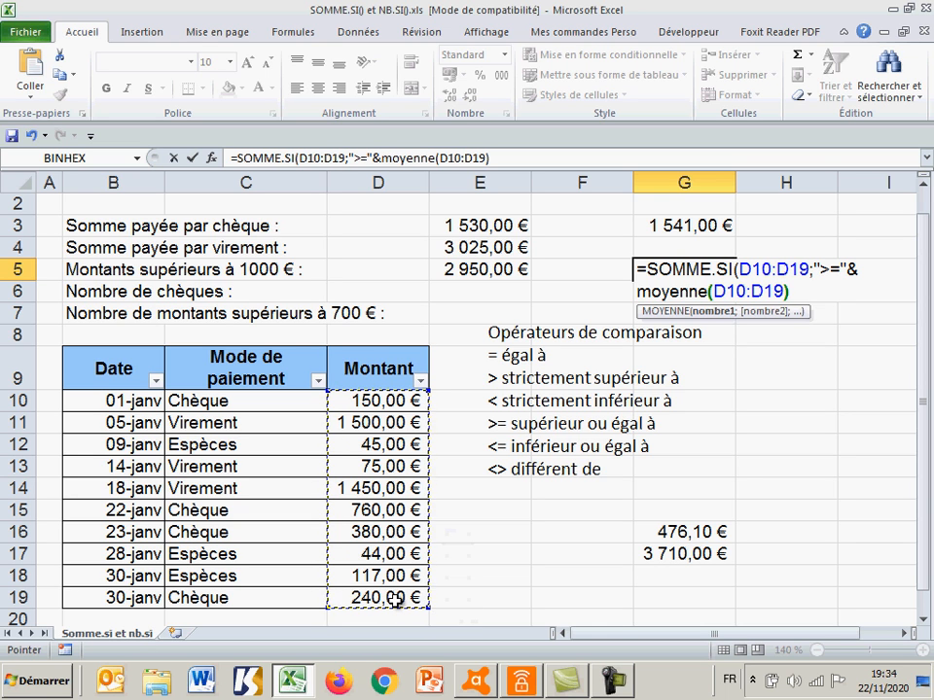
text())
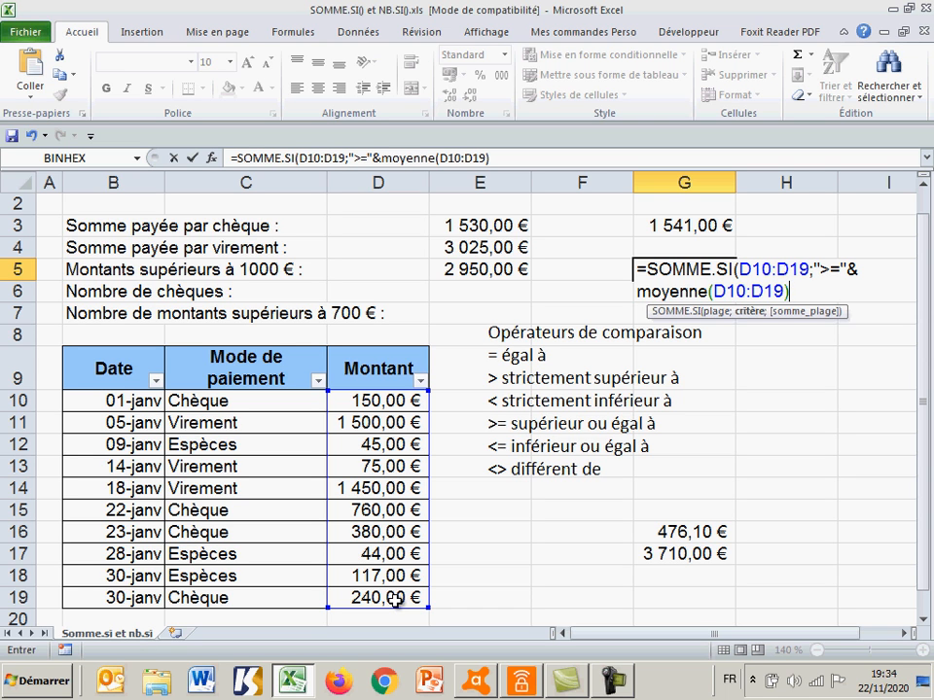
text())
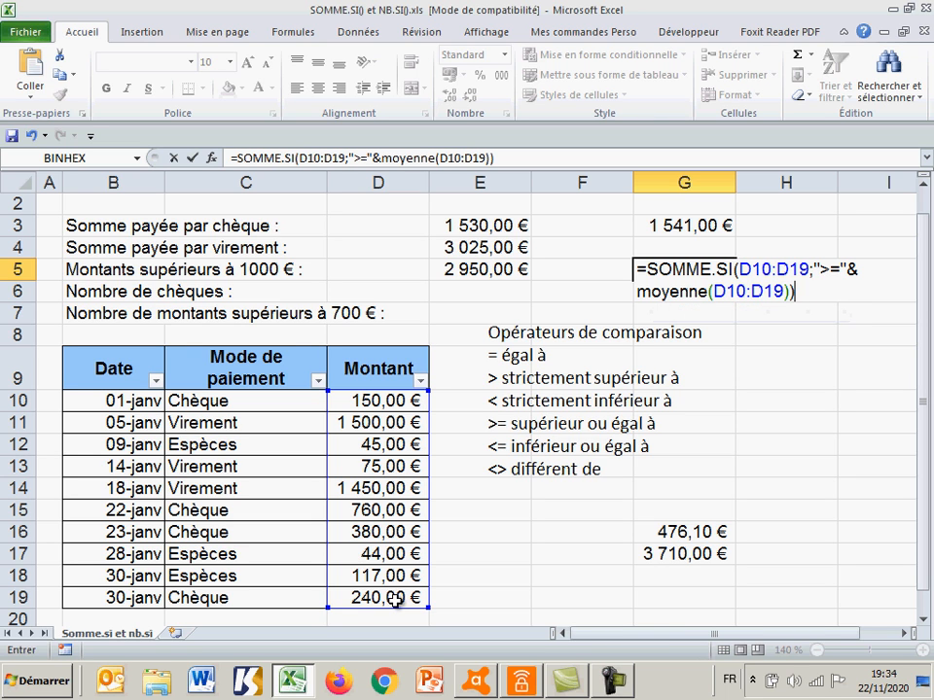
key(Return)
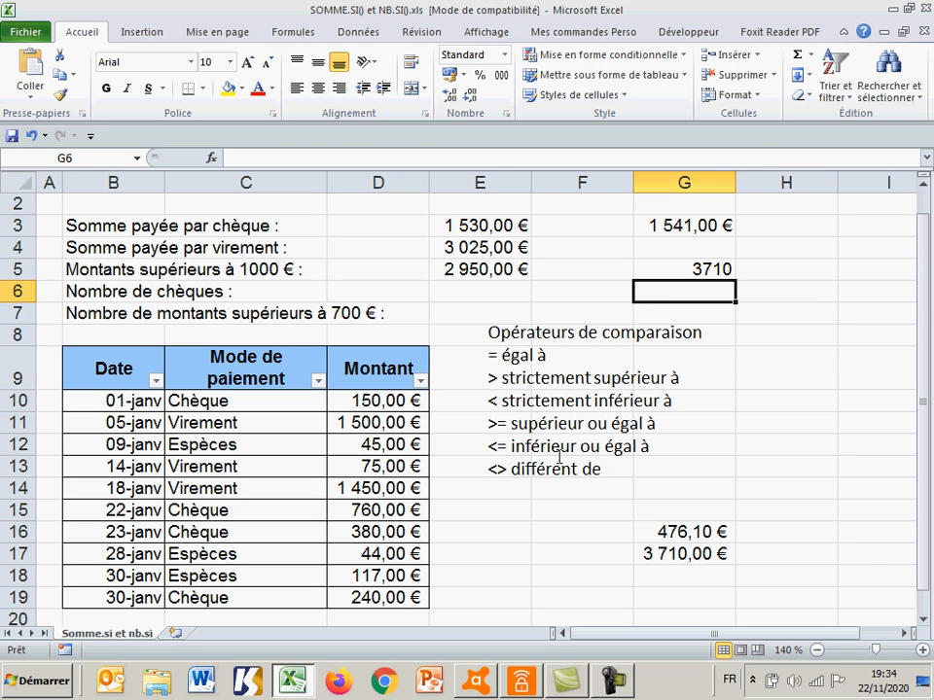
Apply the Monétaire number format to the average-based sum in G5
click(720, 270)
click(504, 54)
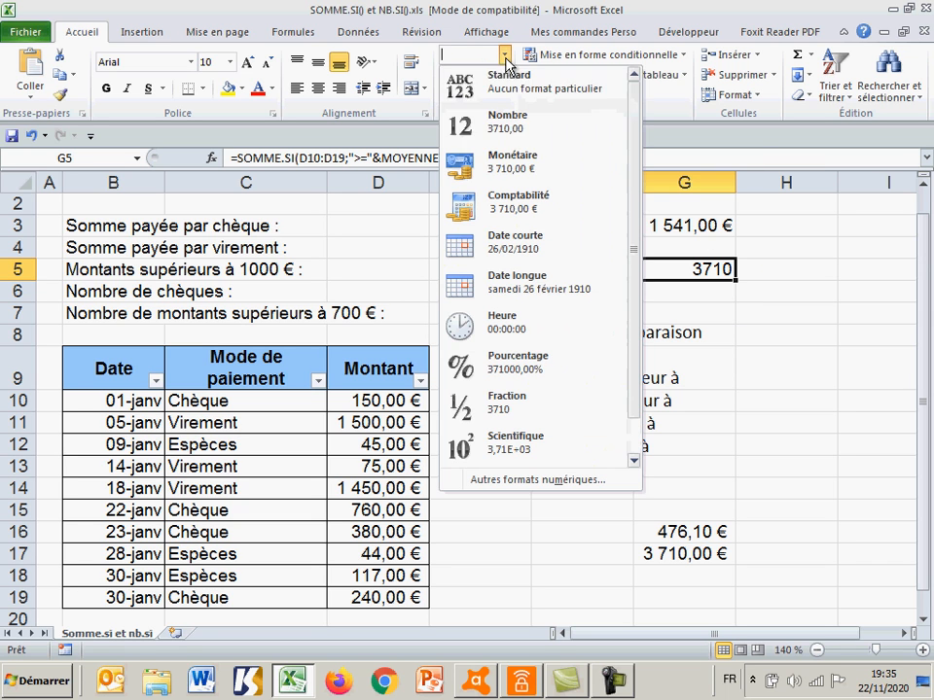
click(505, 175)
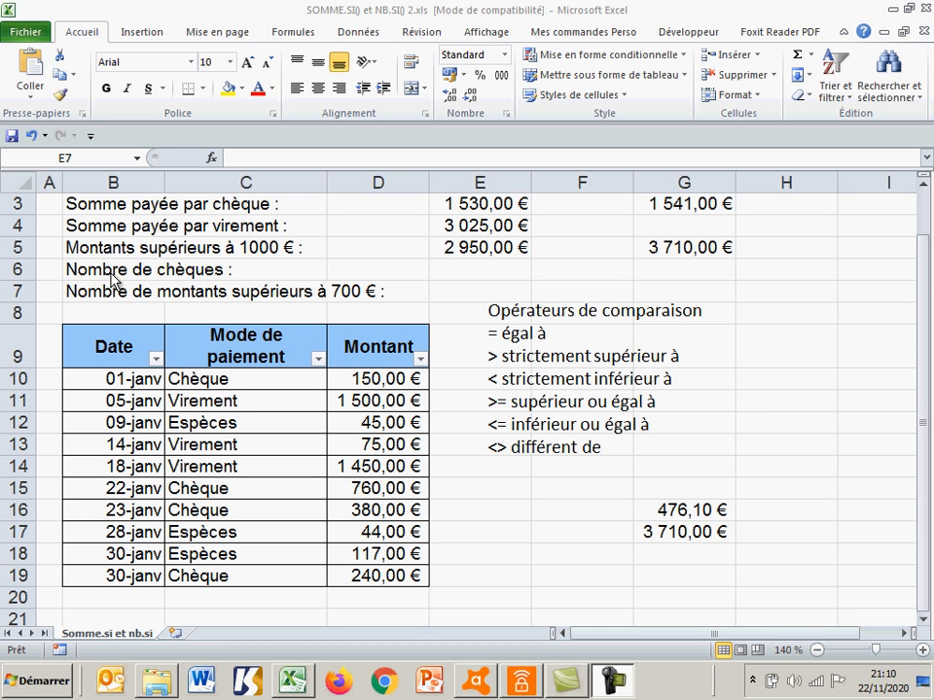
Count the cheque payments in E6 with =NB.SI(C9:C19;"chèque")
click(486, 270)
click(486, 269)
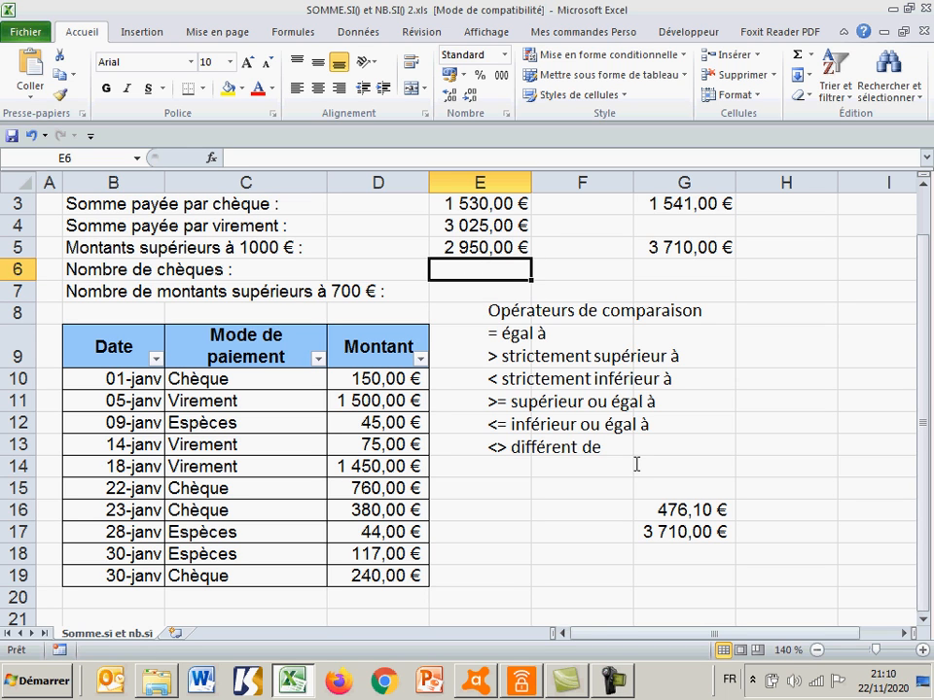
text(=)
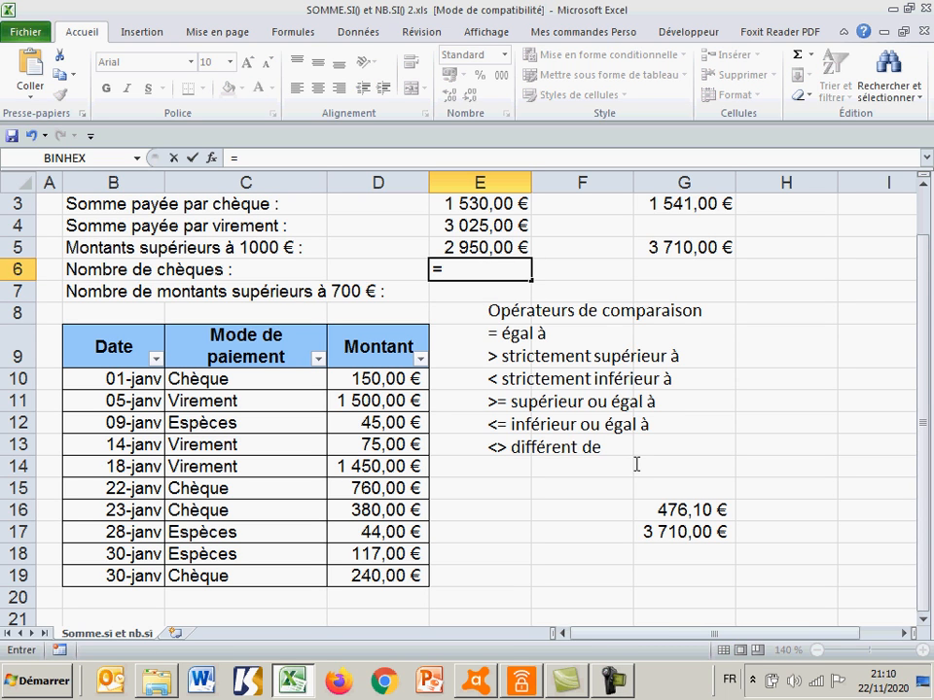
text(nb)
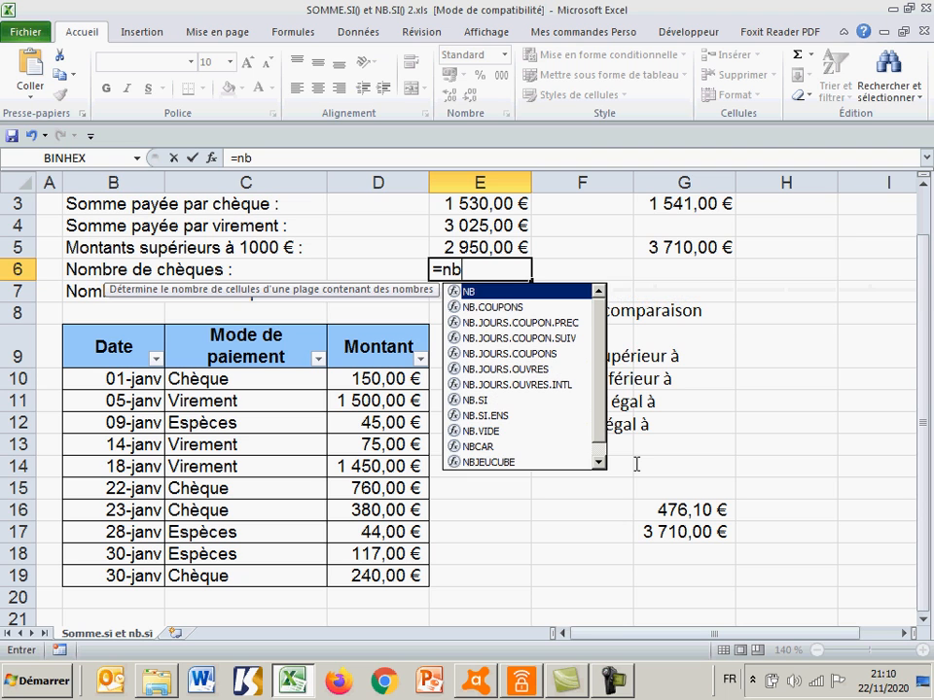
double_click(476, 400)
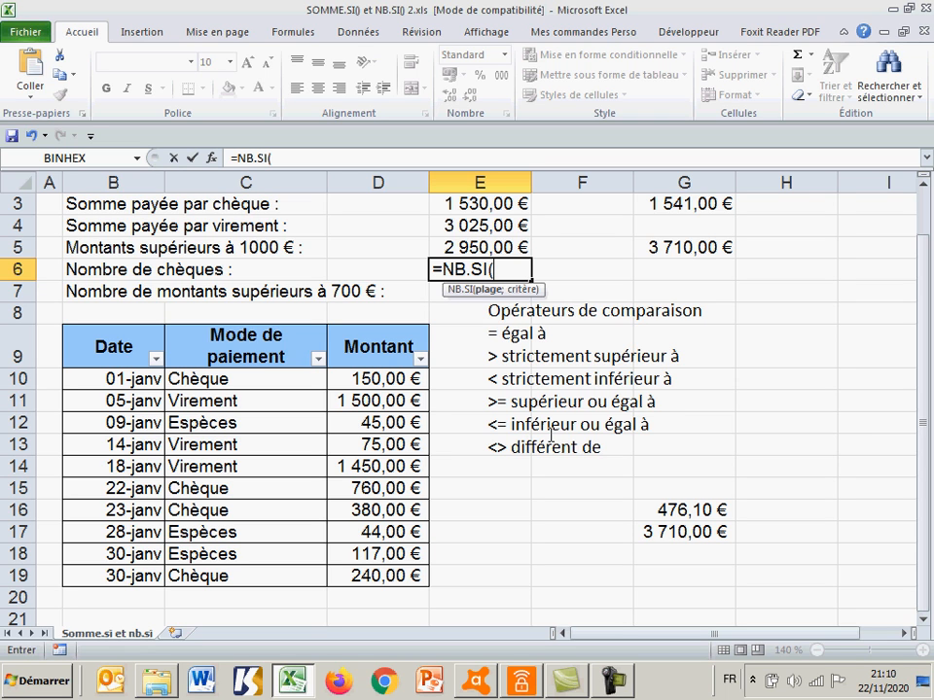
click(224, 336)
drag(224, 337, 225, 571)
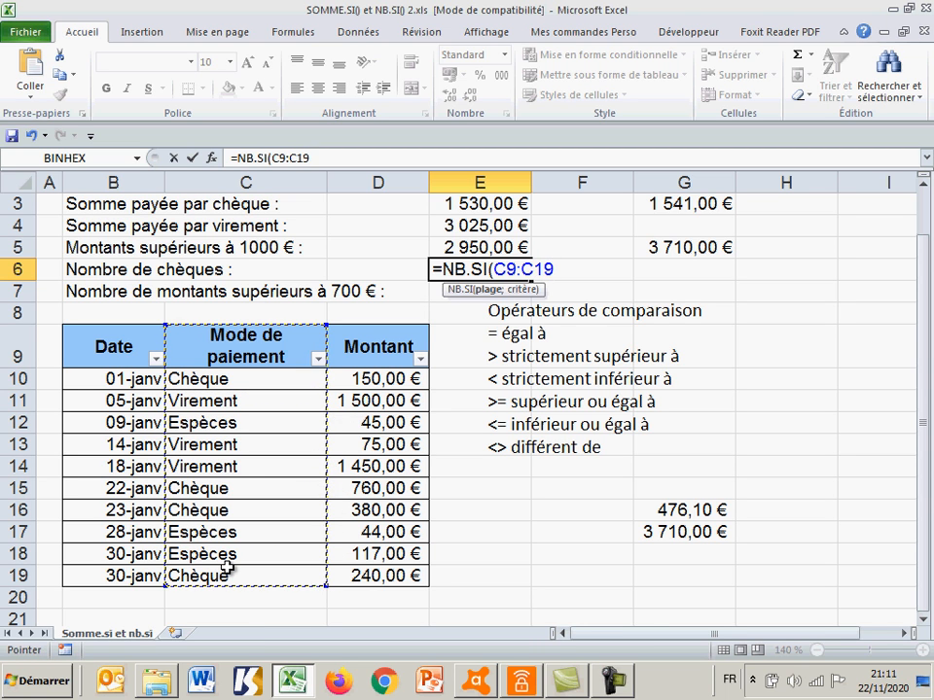
text(;)
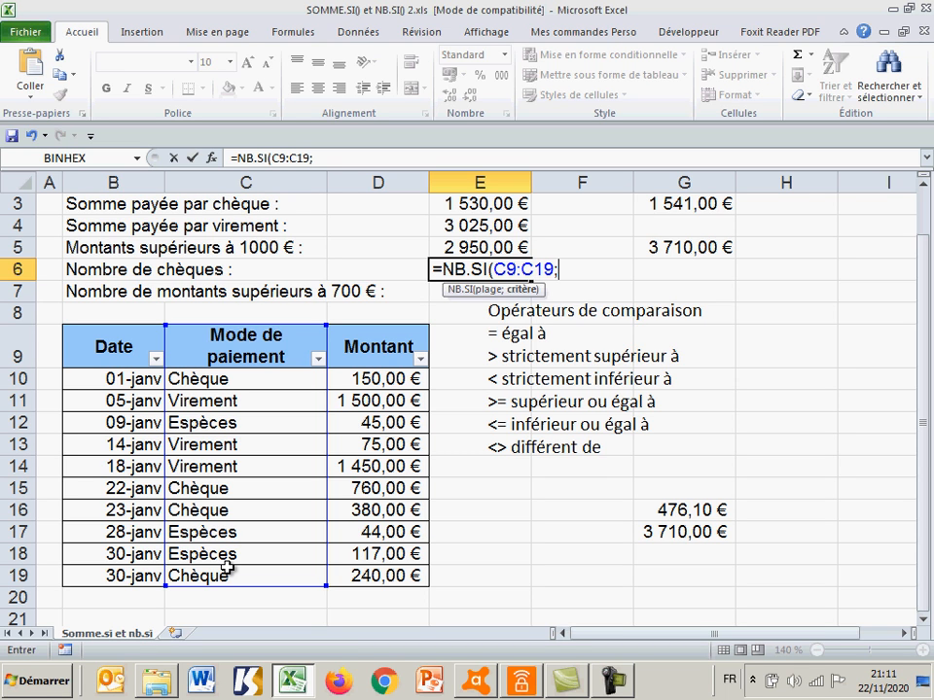
text("chèque)
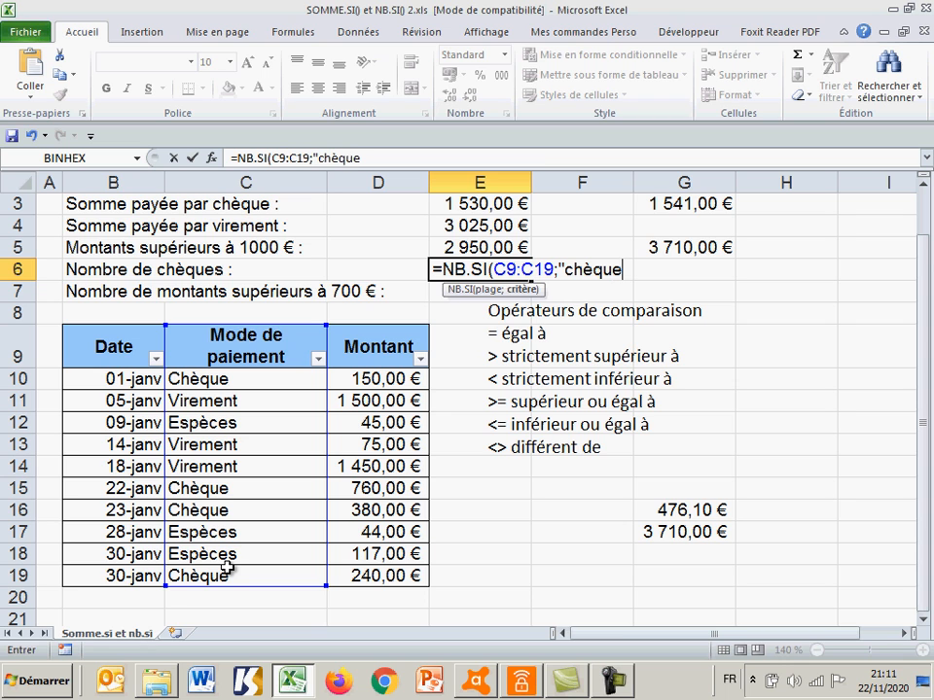
text(")
text())
key(ctrl+Return)
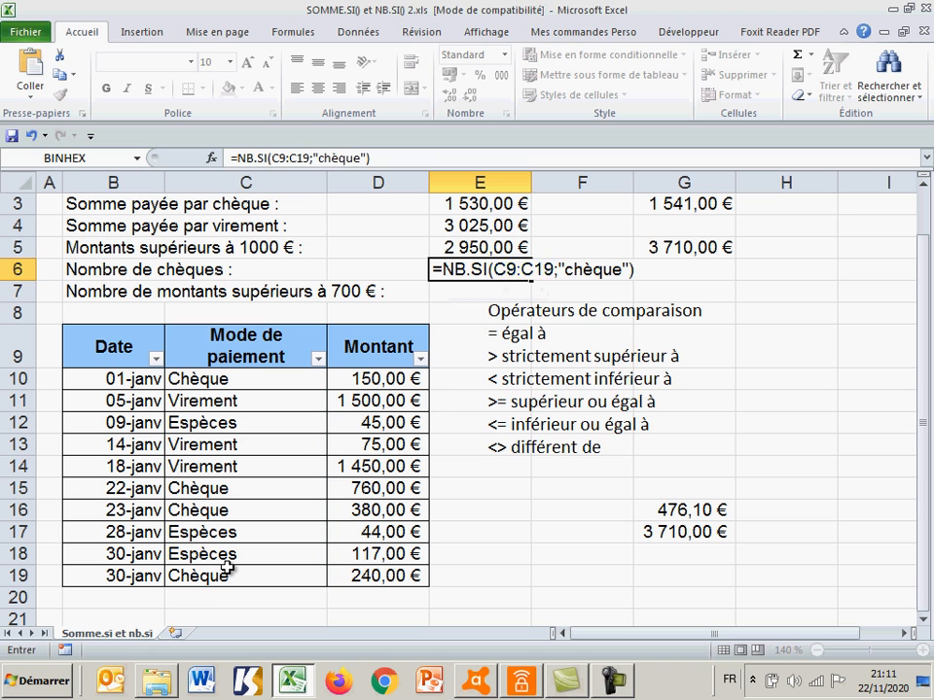
key(Return)
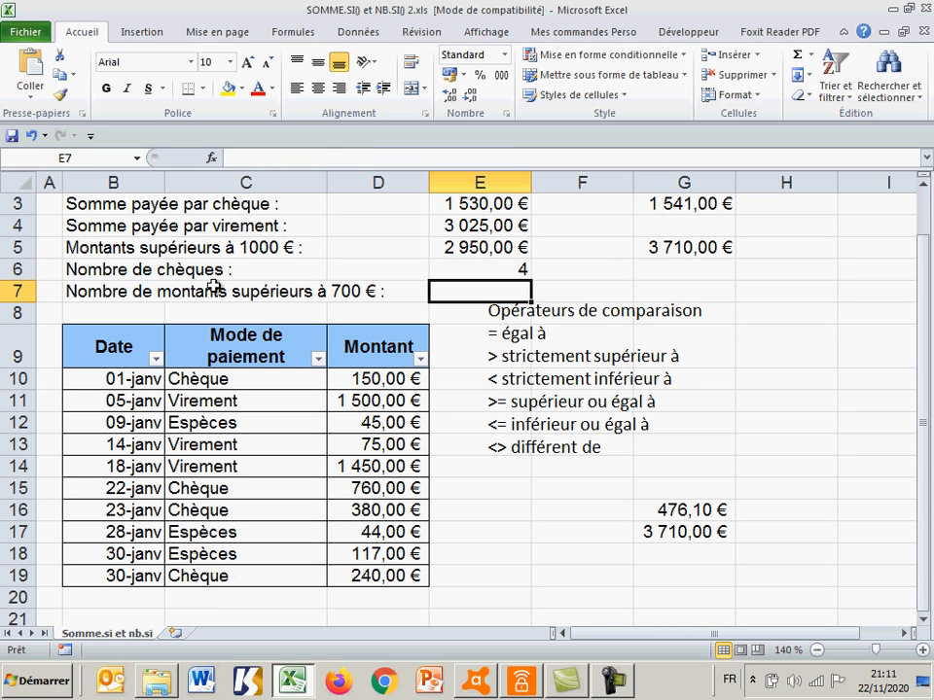
Check the cheque count in E6 against the Chèque entries in C10, C15, C16 and C19
click(480, 267)
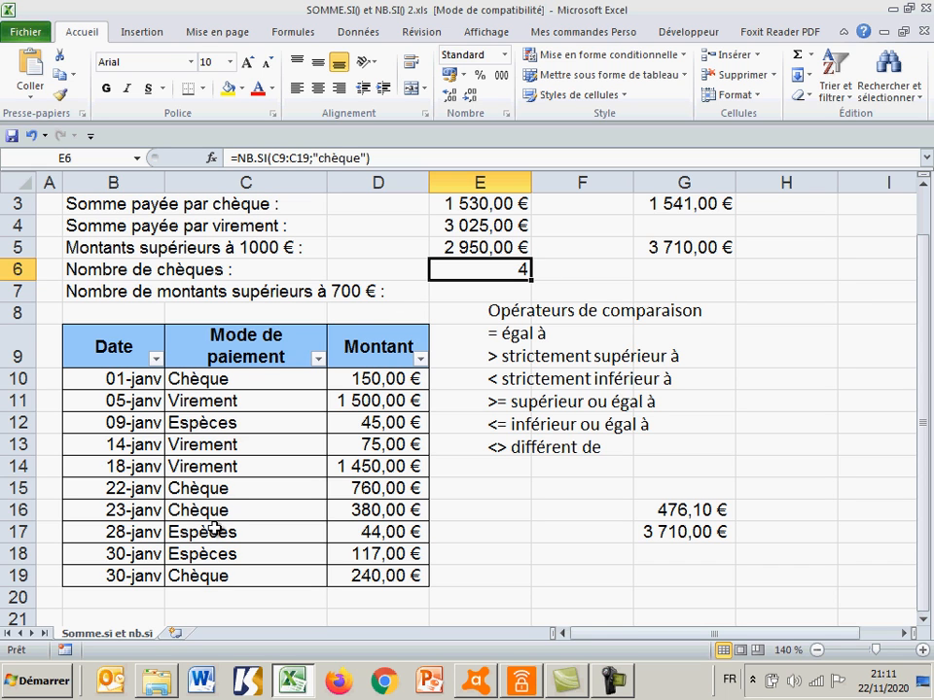
click(248, 378)
click(243, 488)
click(246, 510)
click(210, 577)
Move the Opérateurs de comparaison text box down to the top of row 9, clear of cell E7
click(506, 292)
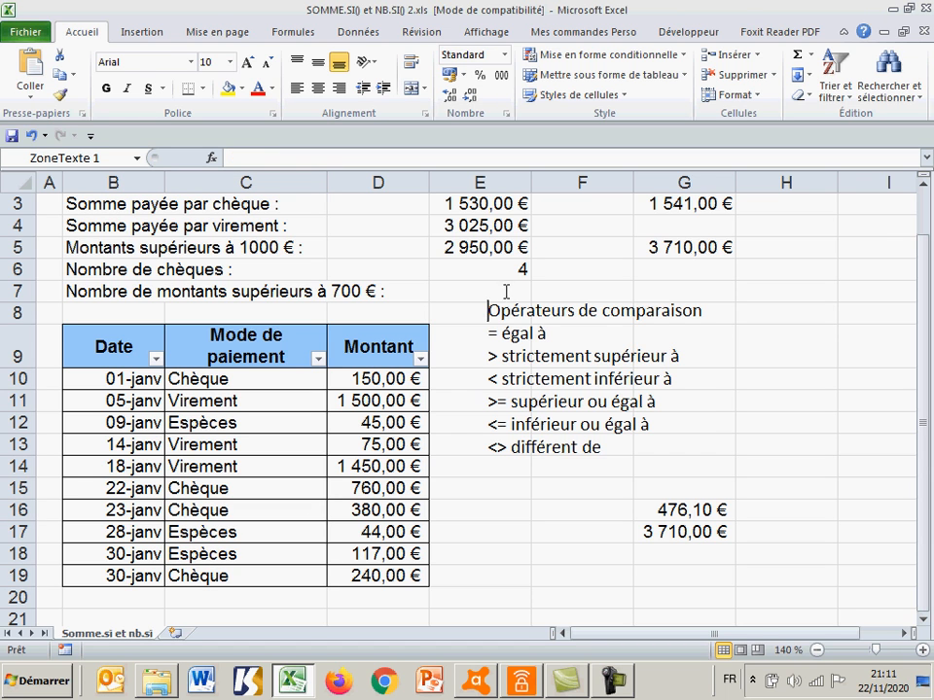
click(455, 288)
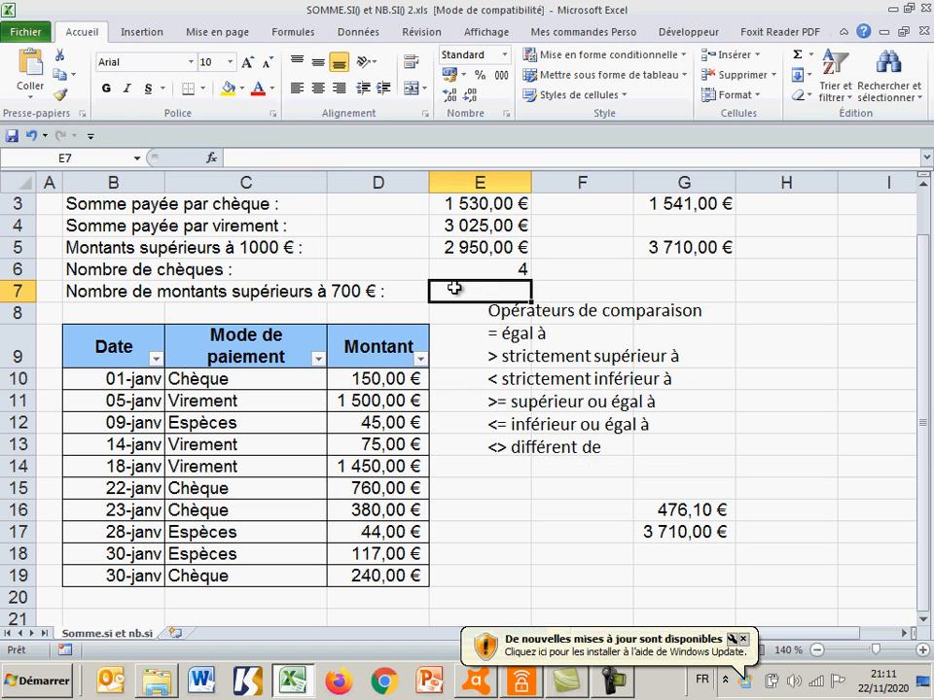
click(618, 299)
click(623, 292)
drag(623, 292, 620, 323)
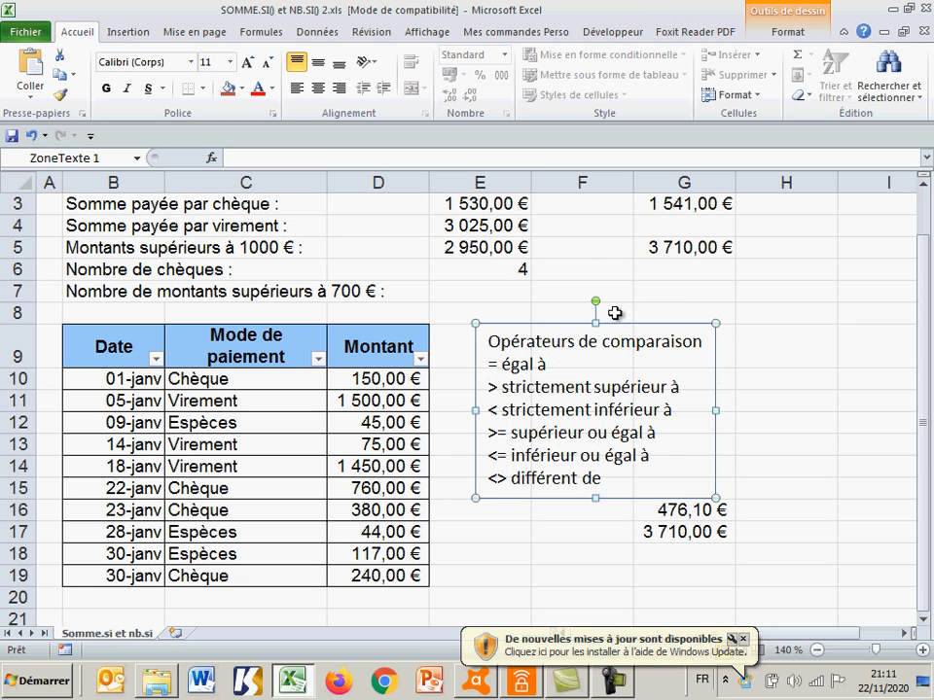
Begin an NB.SI count in E7 over the amounts D9:D19 with the criterion ">700"
click(513, 291)
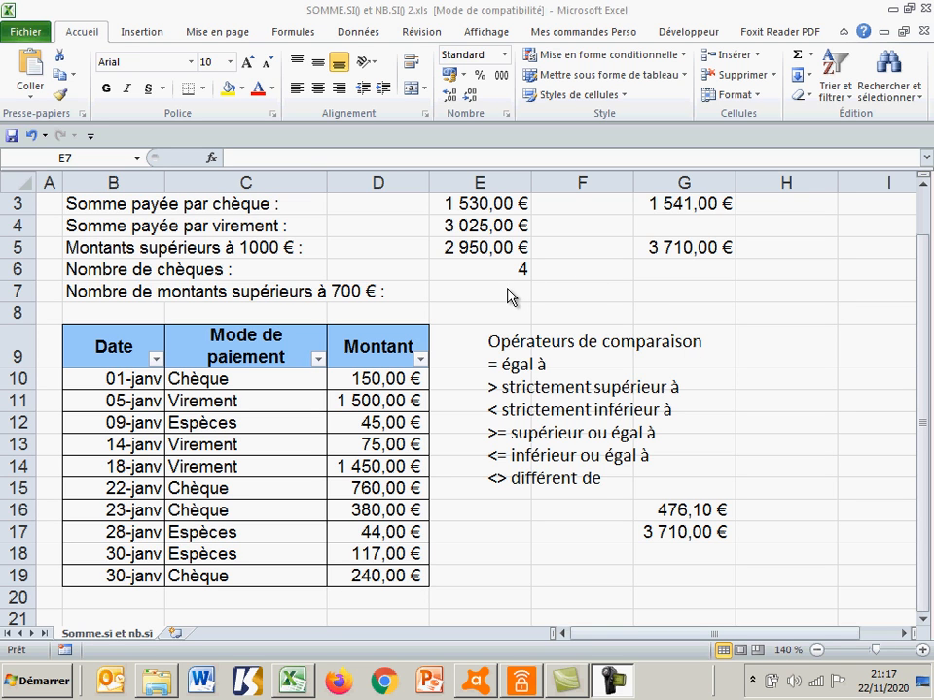
click(509, 294)
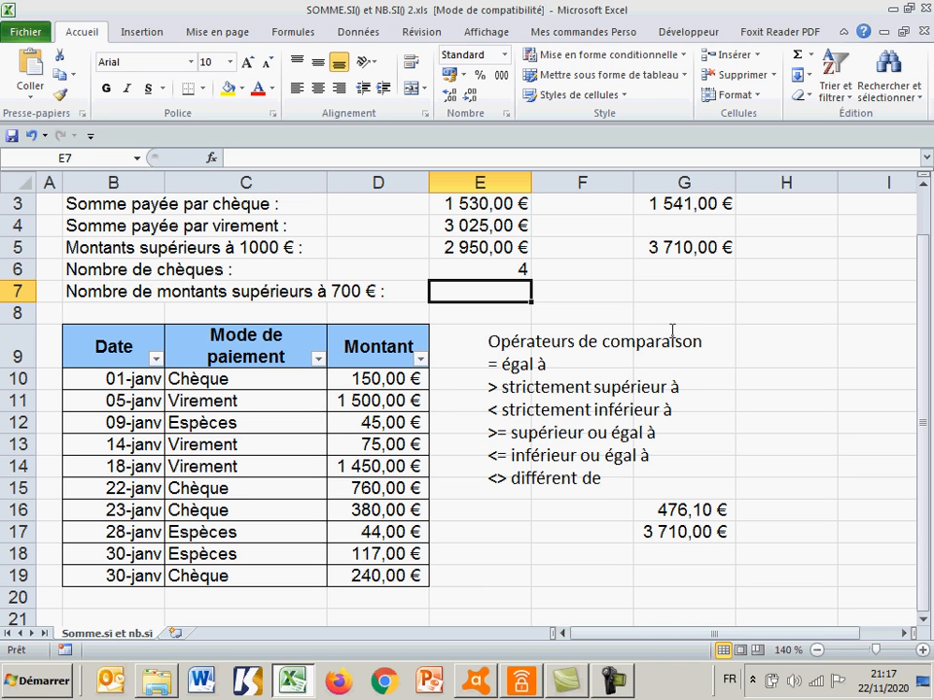
text(=)
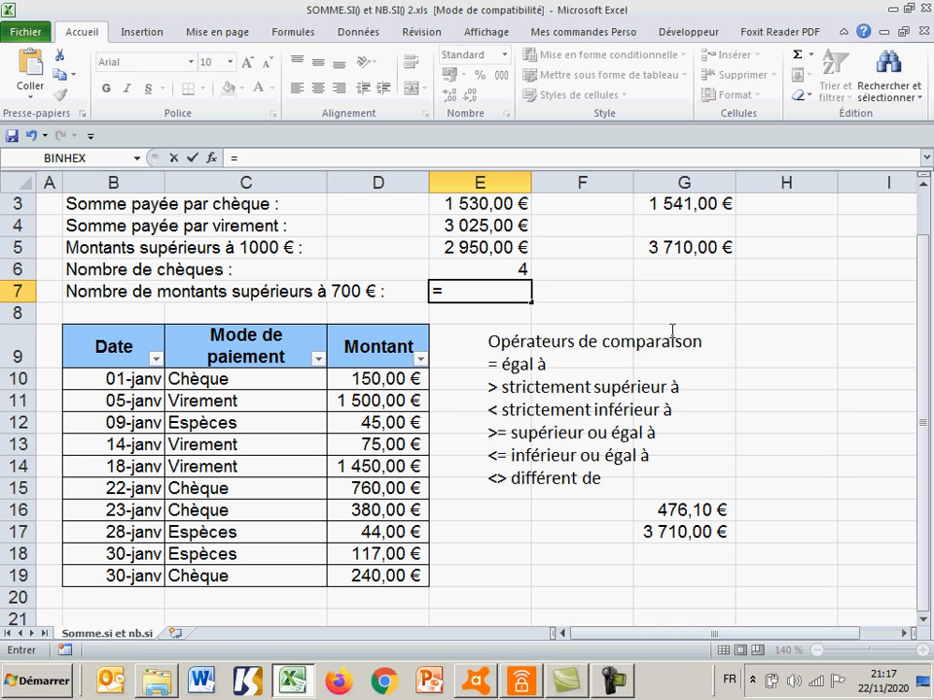
text(nb.)
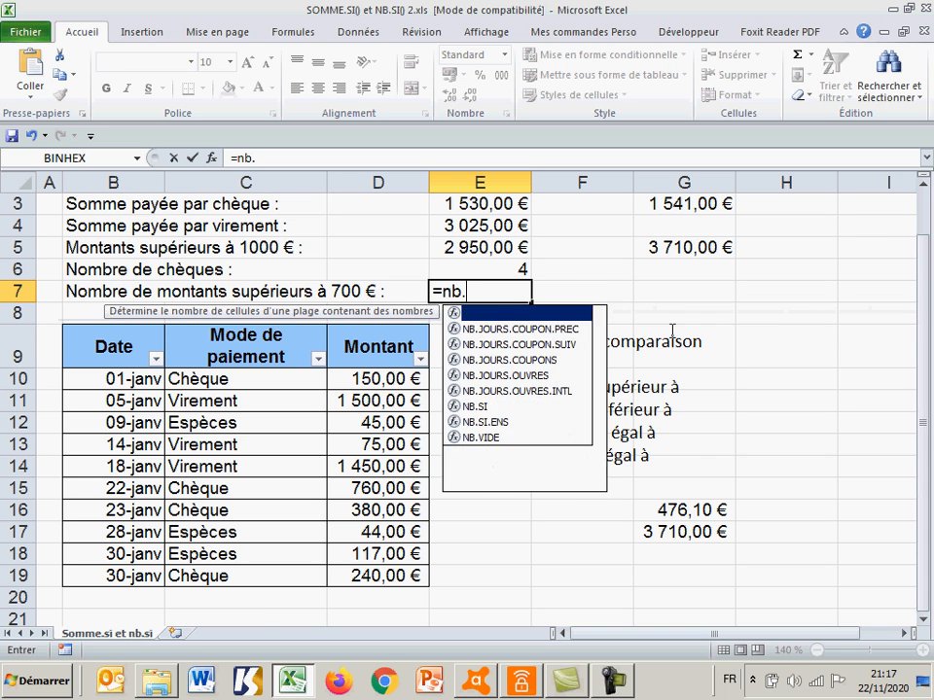
text(si)
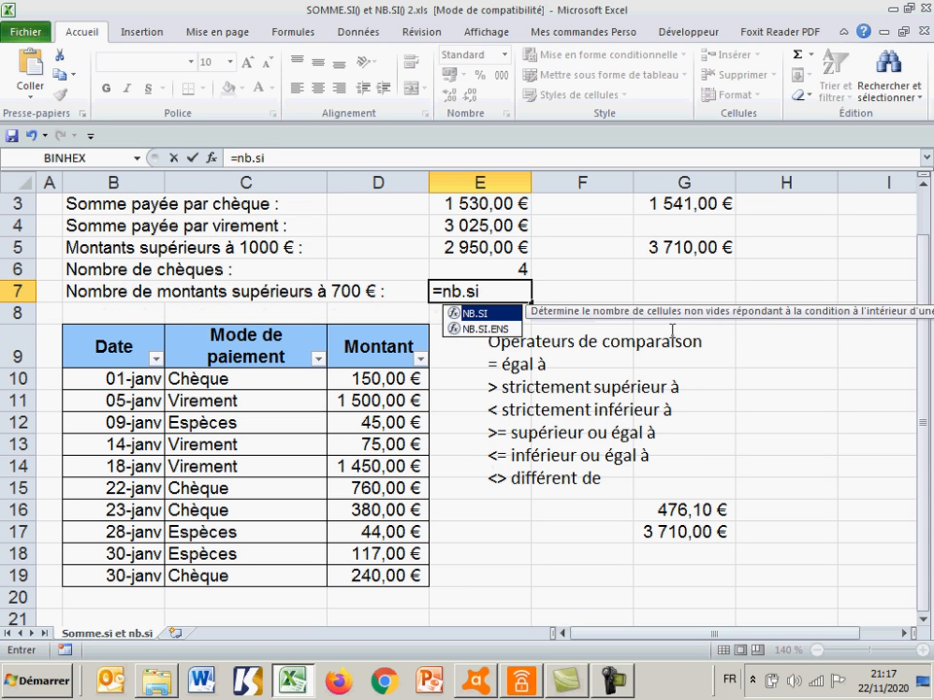
text(()
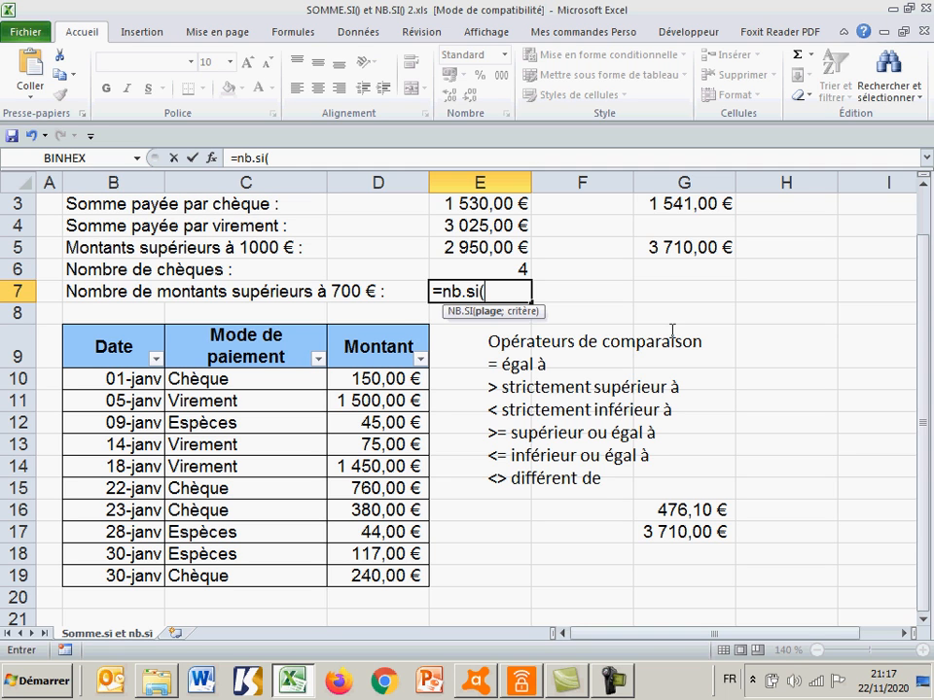
drag(387, 346, 387, 576)
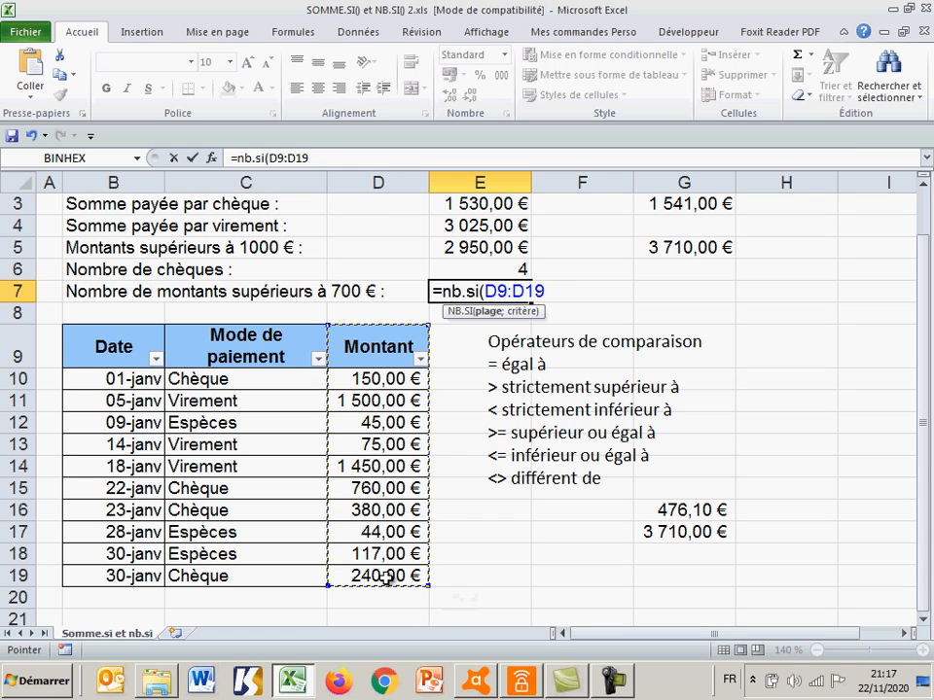
text(;)
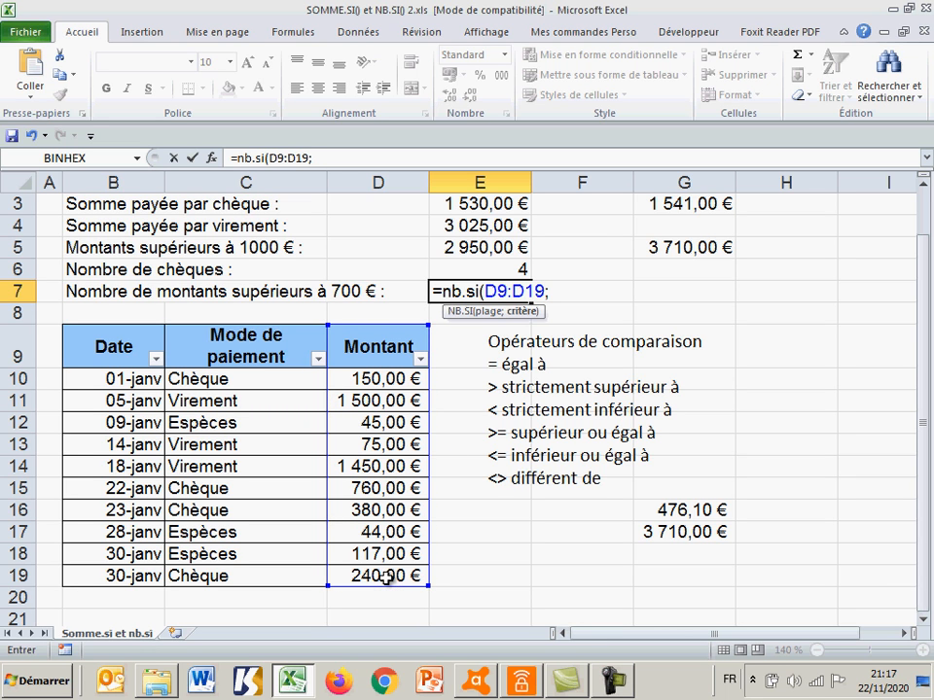
text(">700")
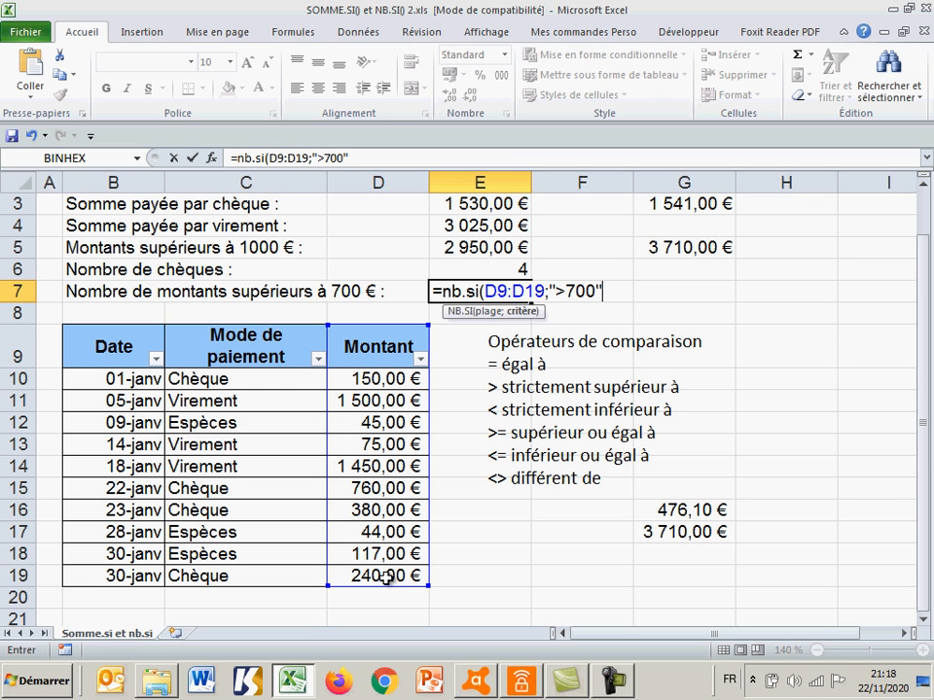
Change the criterion of the count in E7 to ">=700" and complete the formula =NB.SI(D9:D19;">=700")
click(564, 290)
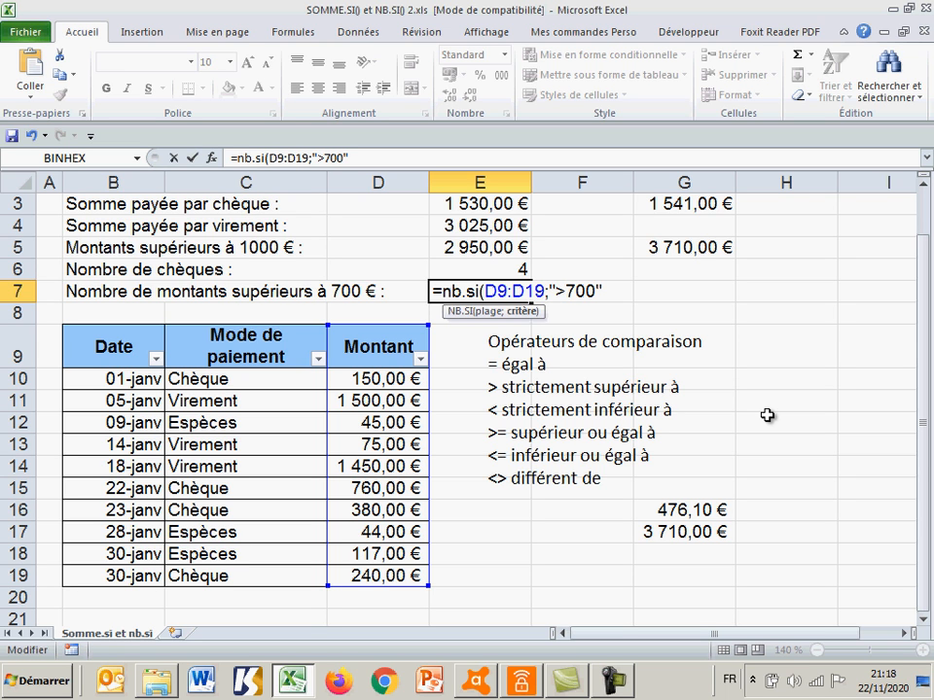
key(Left)
key(Left)
key(Left)
key(Left)
text(=700")
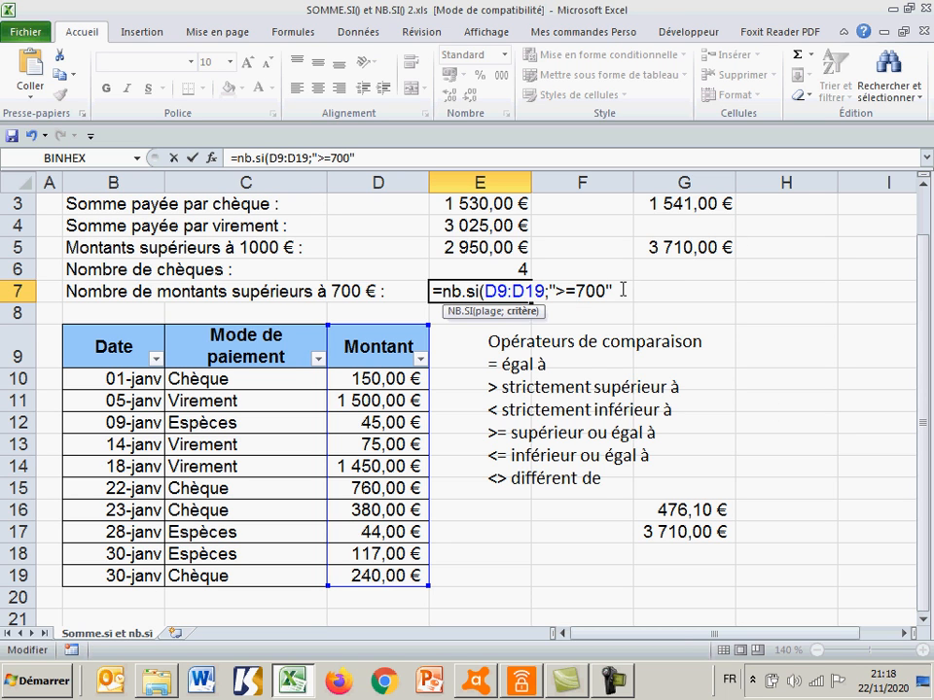
text())
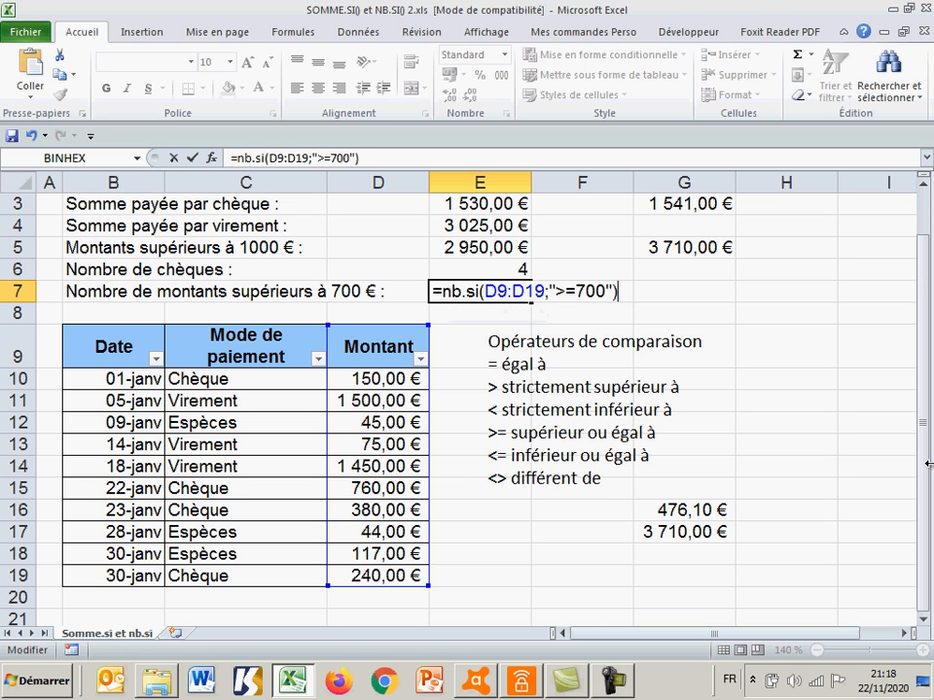
key(Return)
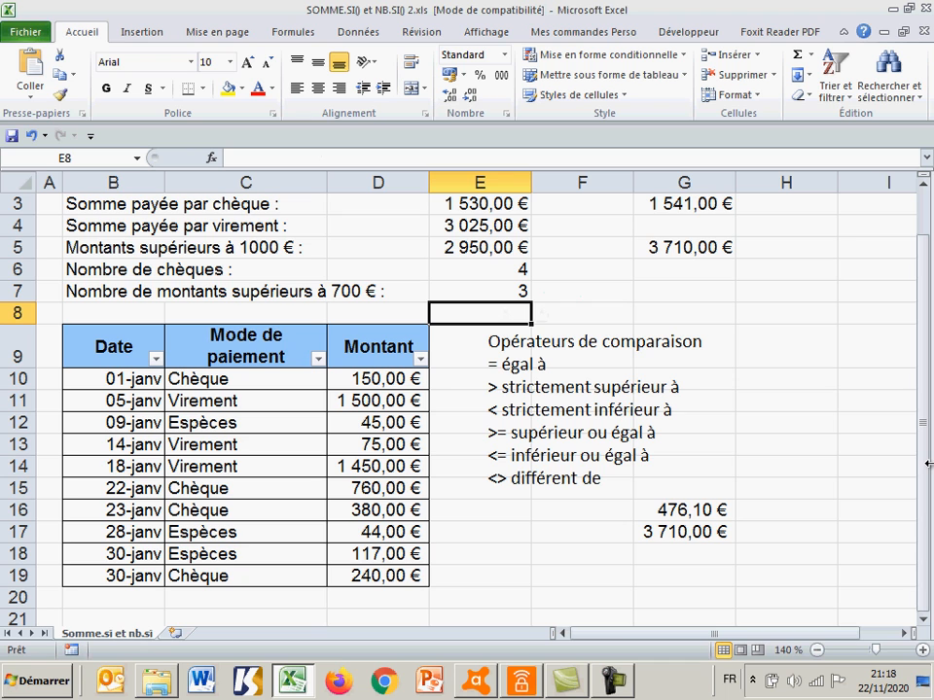
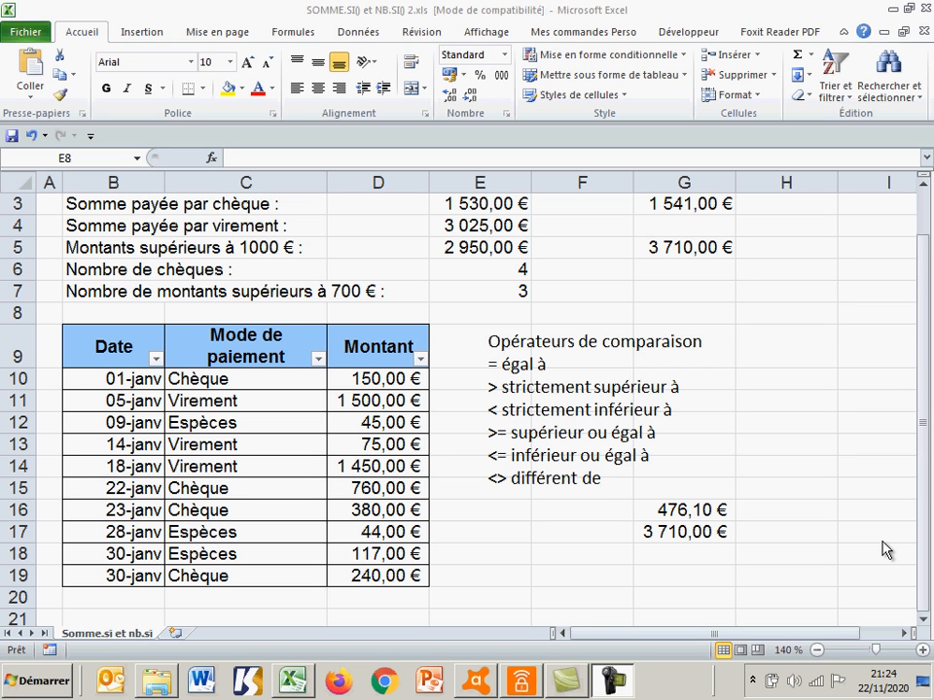
Calculate the average cheque payment in F3 with =MOYENNE.SI(C9:C19;"chèque";D9:D19)
double_click(681, 294)
click(642, 292)
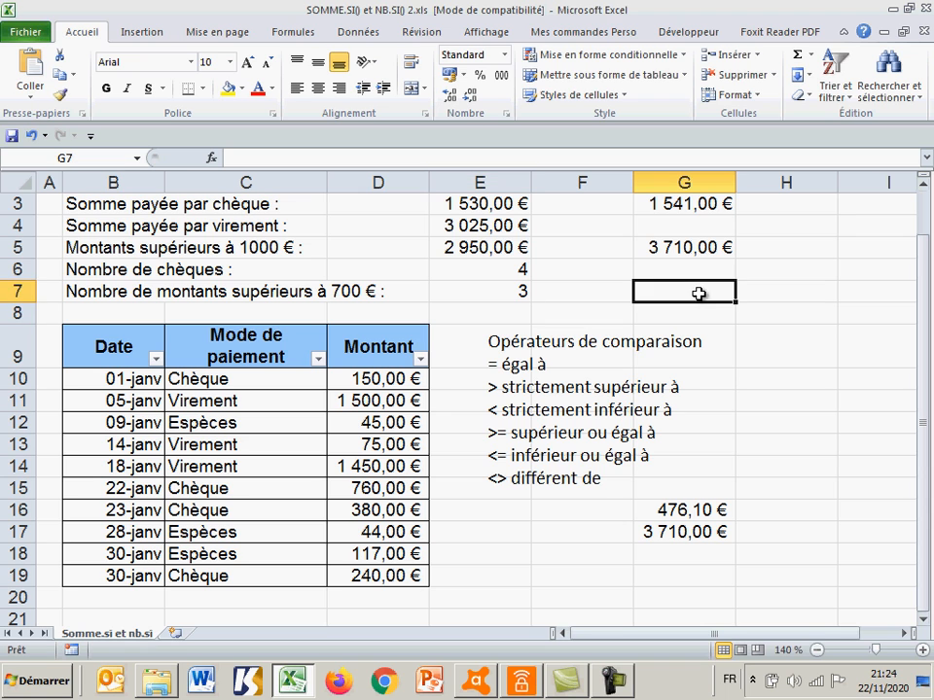
click(585, 204)
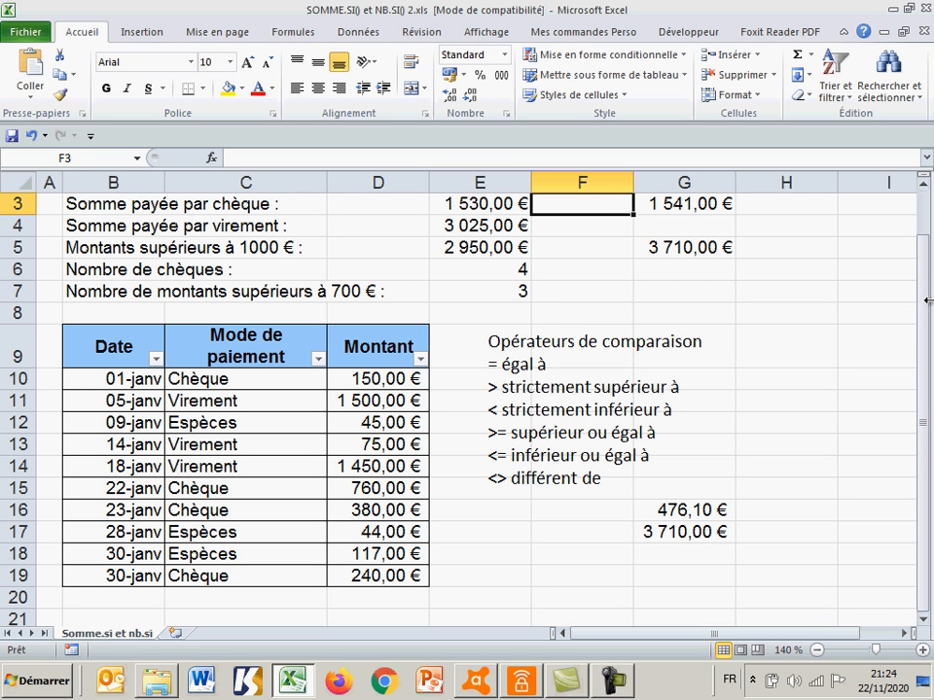
text(=moy)
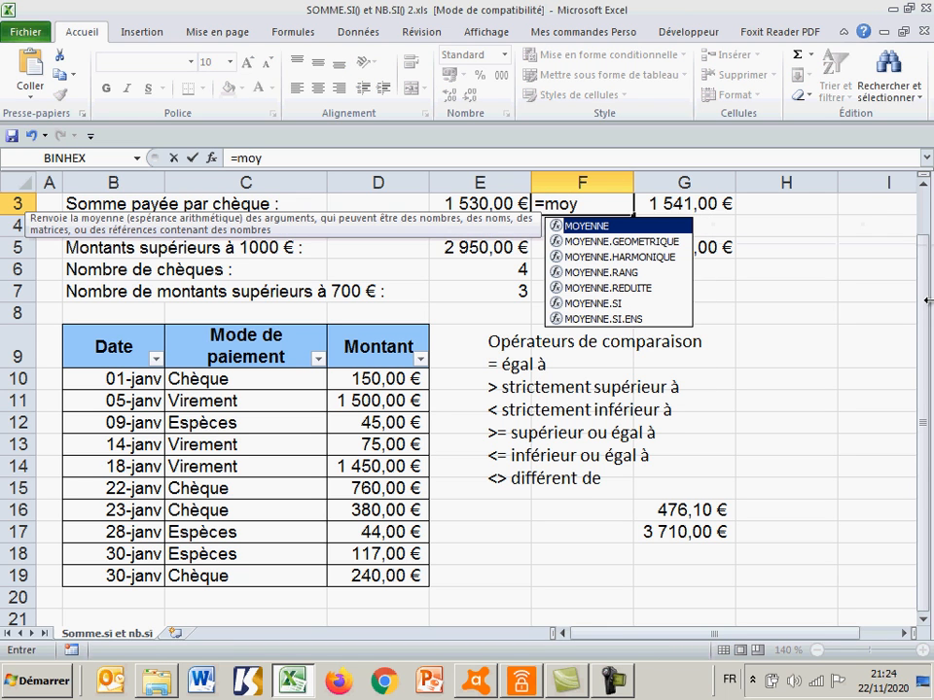
double_click(605, 303)
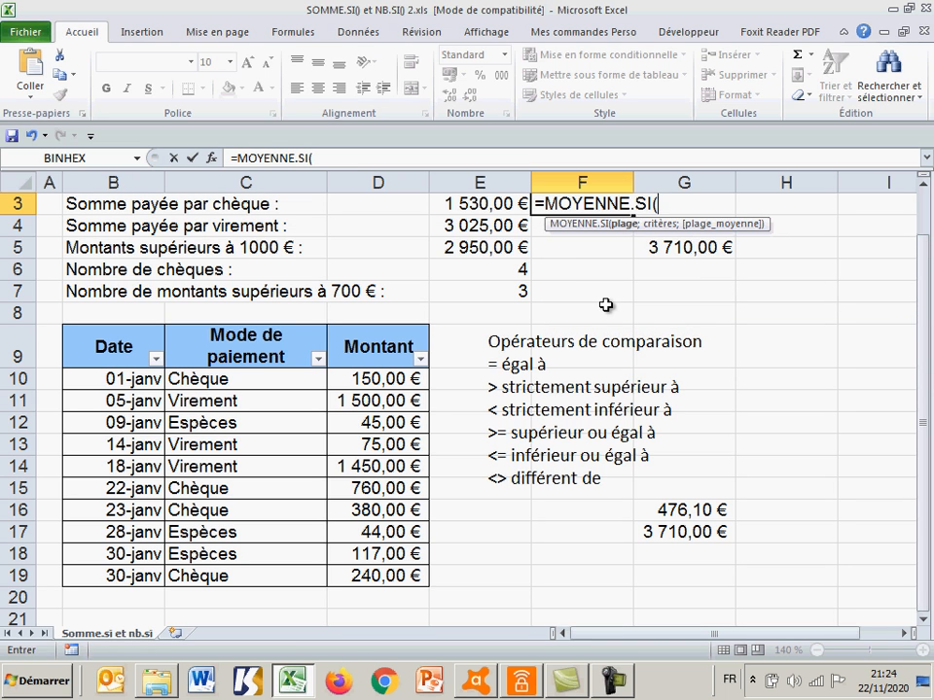
click(233, 343)
drag(234, 343, 233, 581)
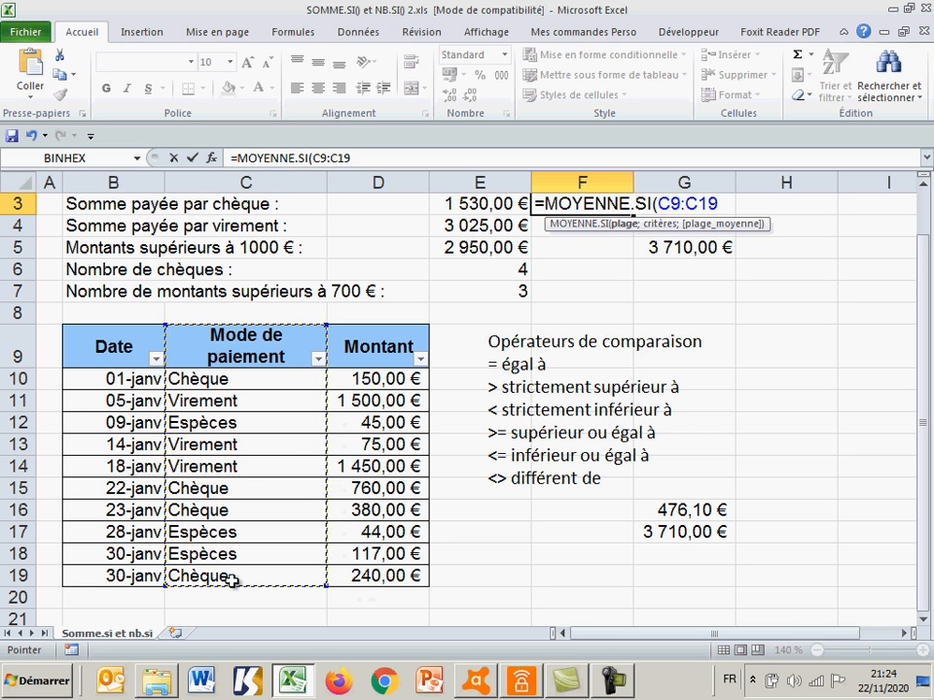
text(;)
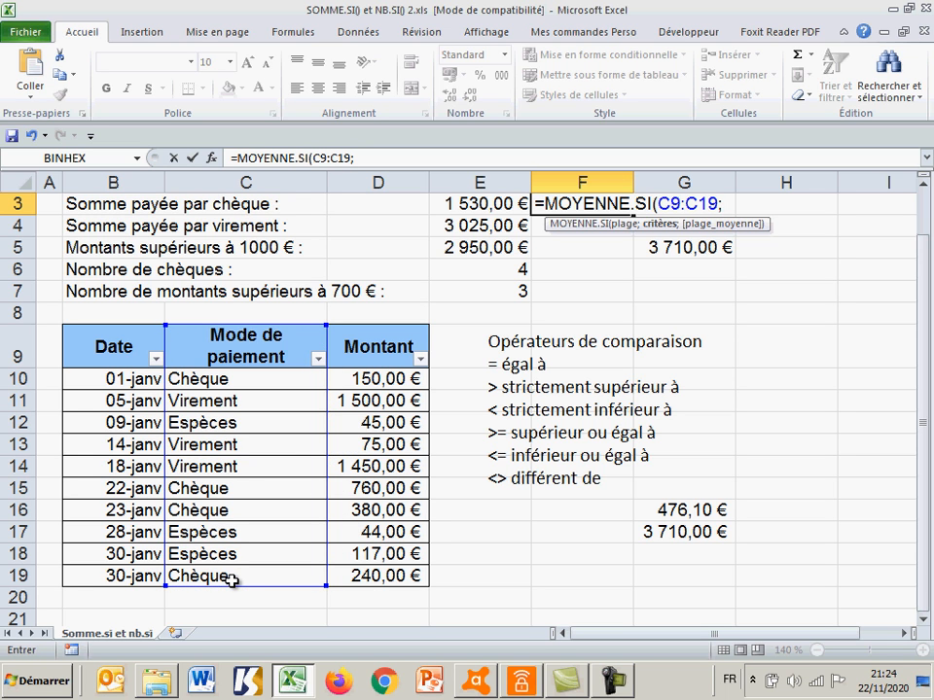
text("chèque")
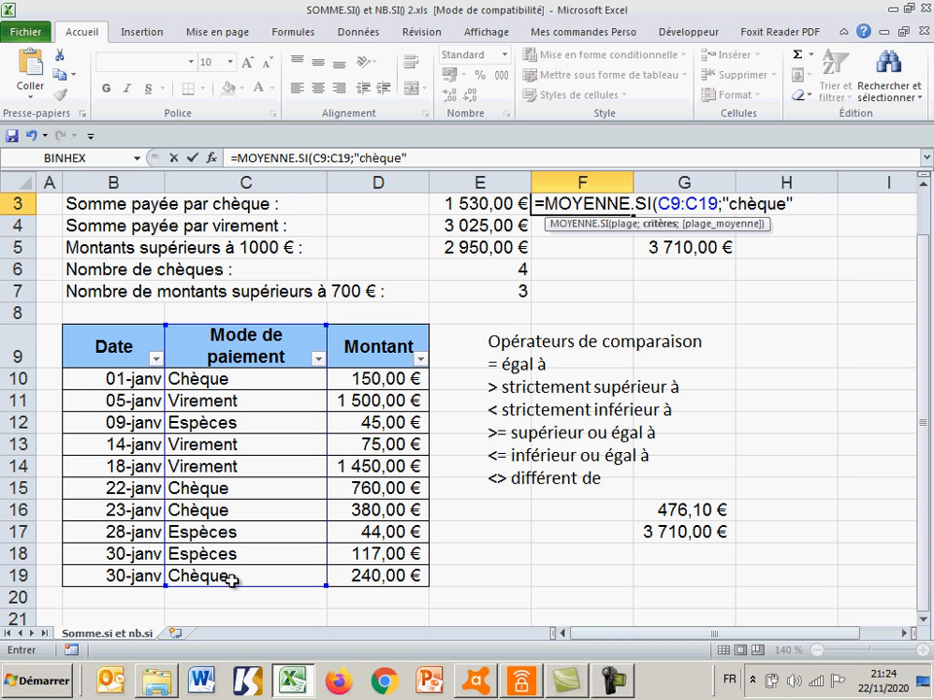
text(;)
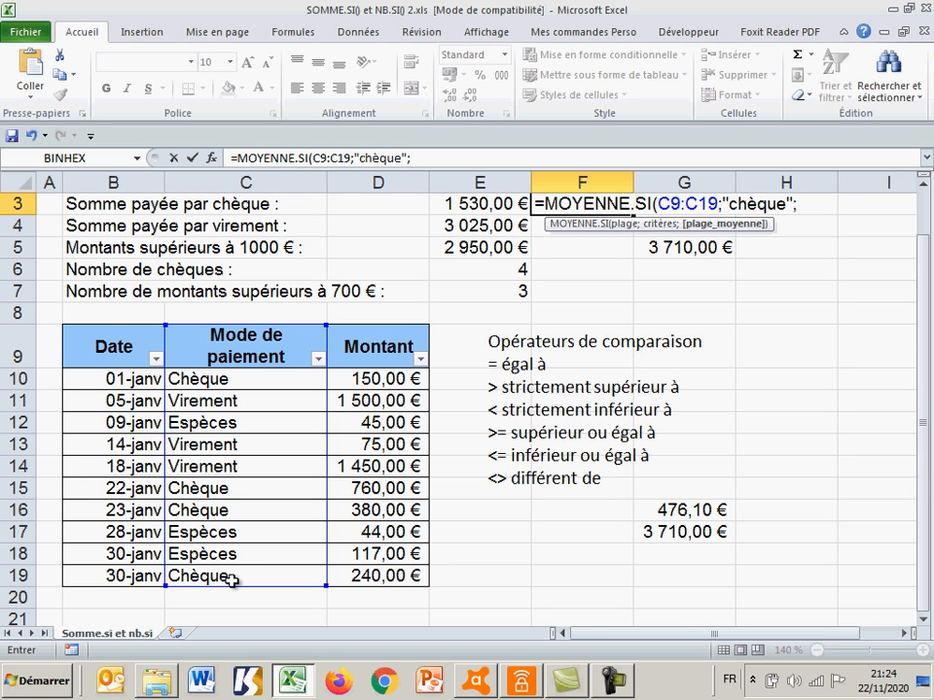
click(385, 352)
drag(385, 352, 396, 577)
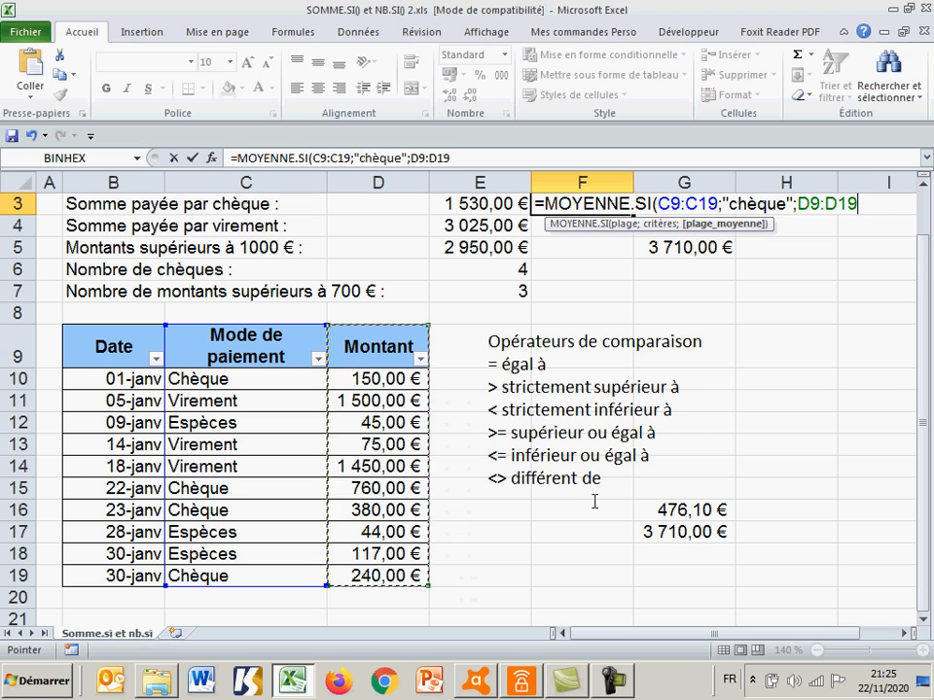
text())
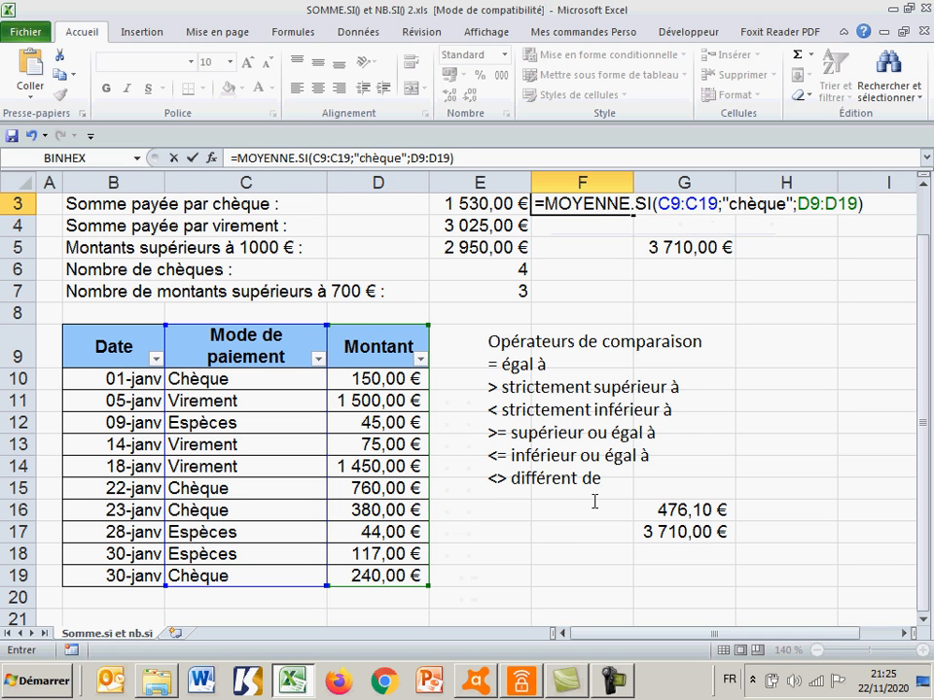
key(Return)
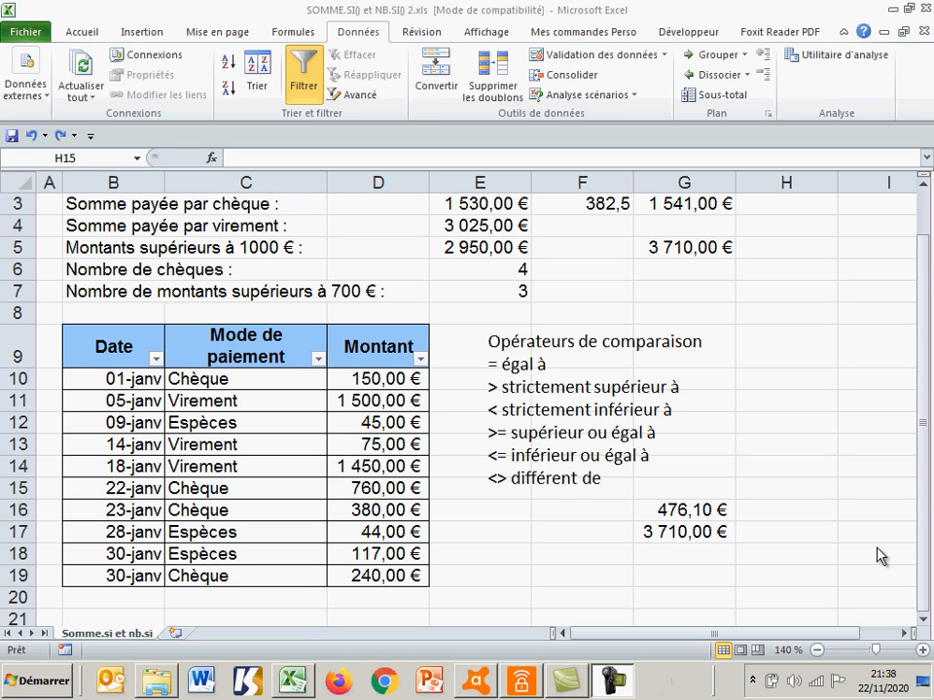
Delete the Opérateurs de comparaison text box and clear the contents of G16:G17 and B3:G7
click(609, 344)
click(626, 324)
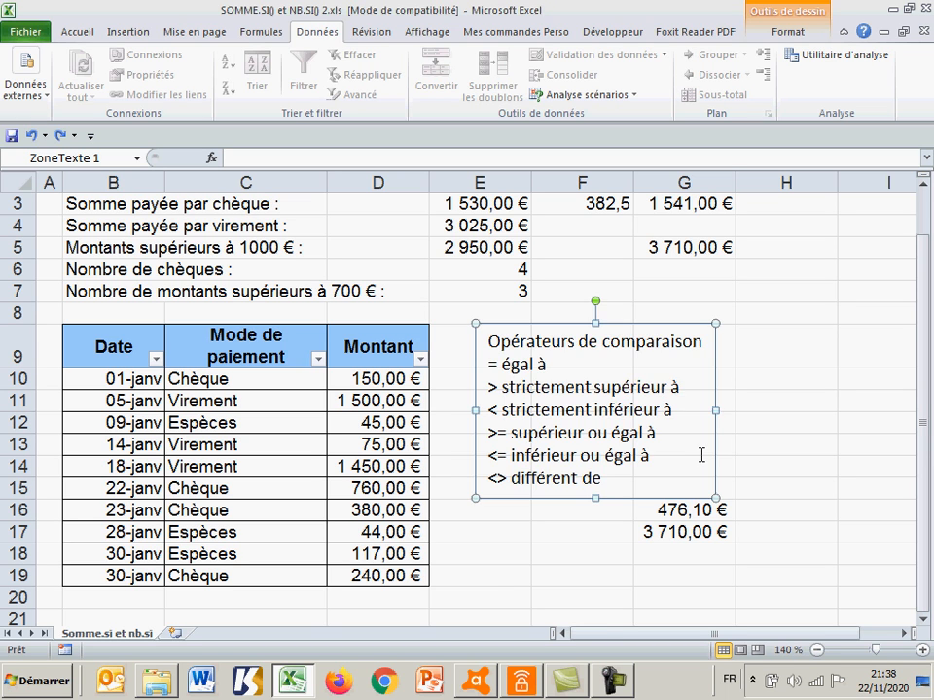
key(Delete)
drag(673, 508, 689, 526)
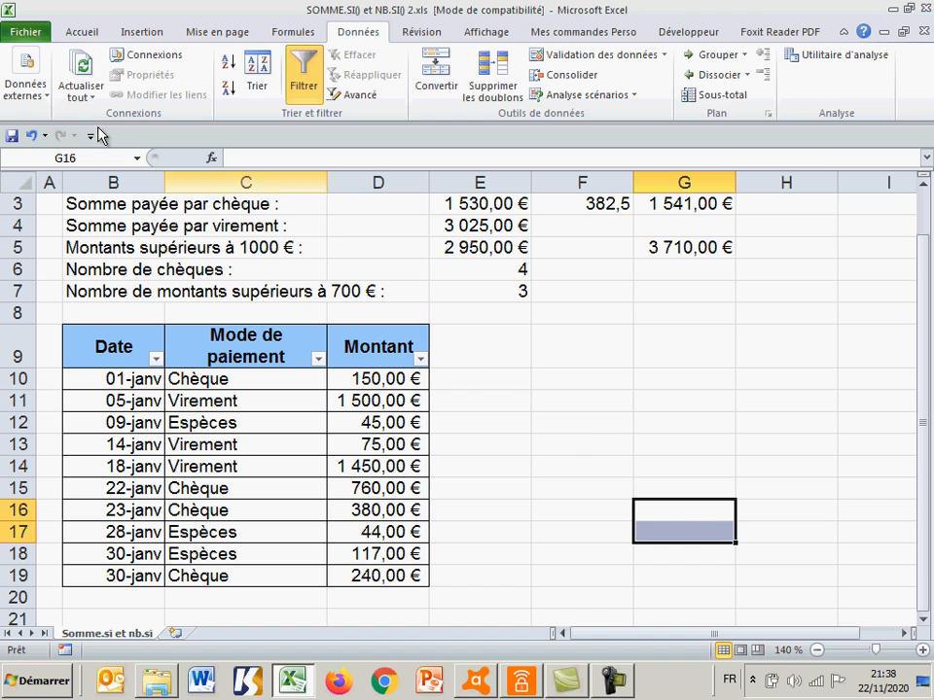
drag(98, 203, 689, 288)
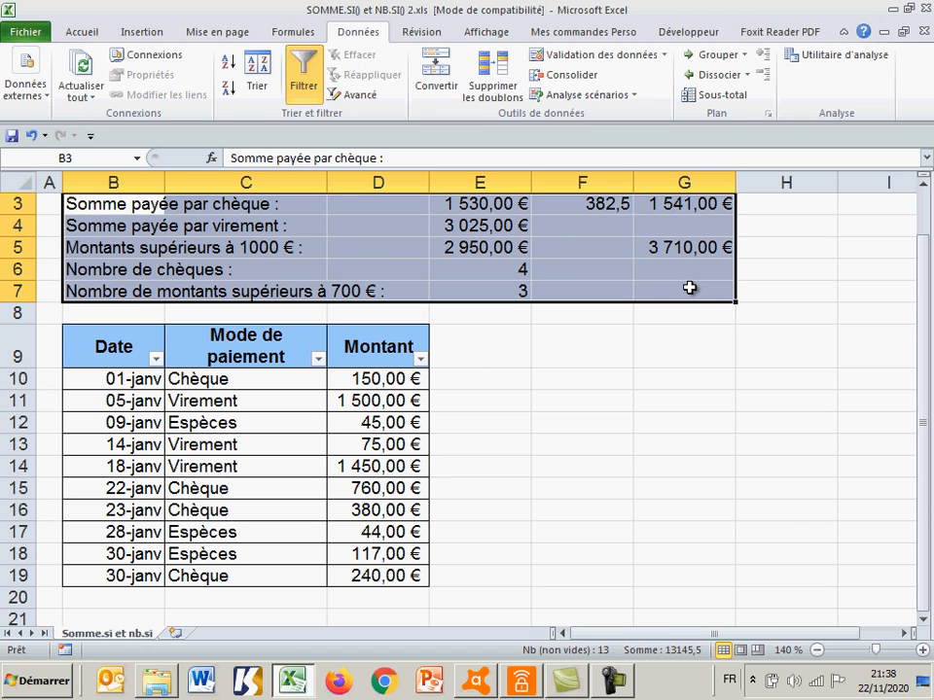
key(Delete)
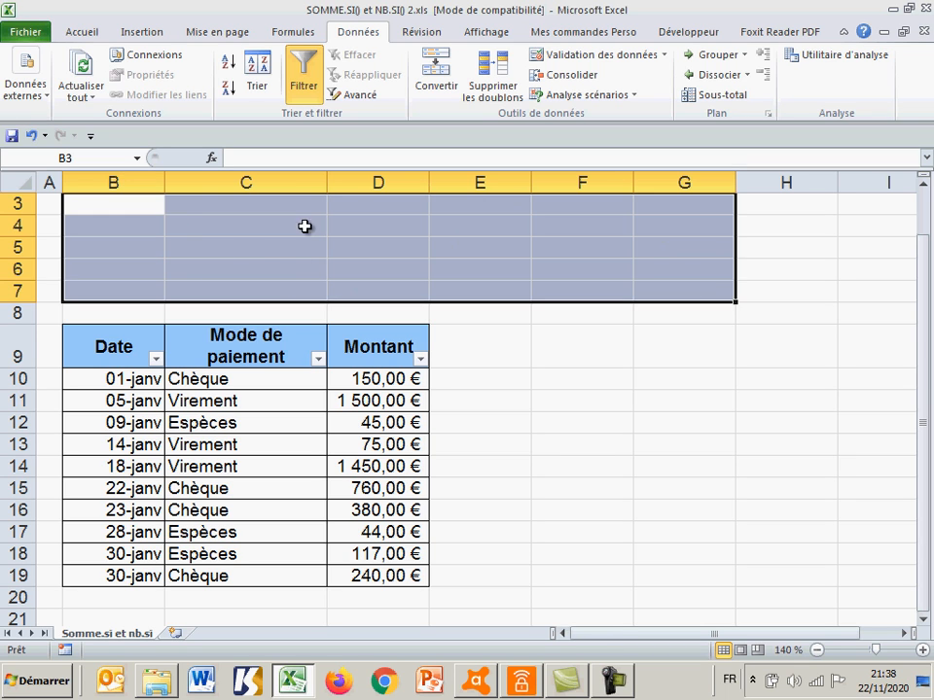
Enter the label "Mode de paiement :" in cell C4
click(279, 231)
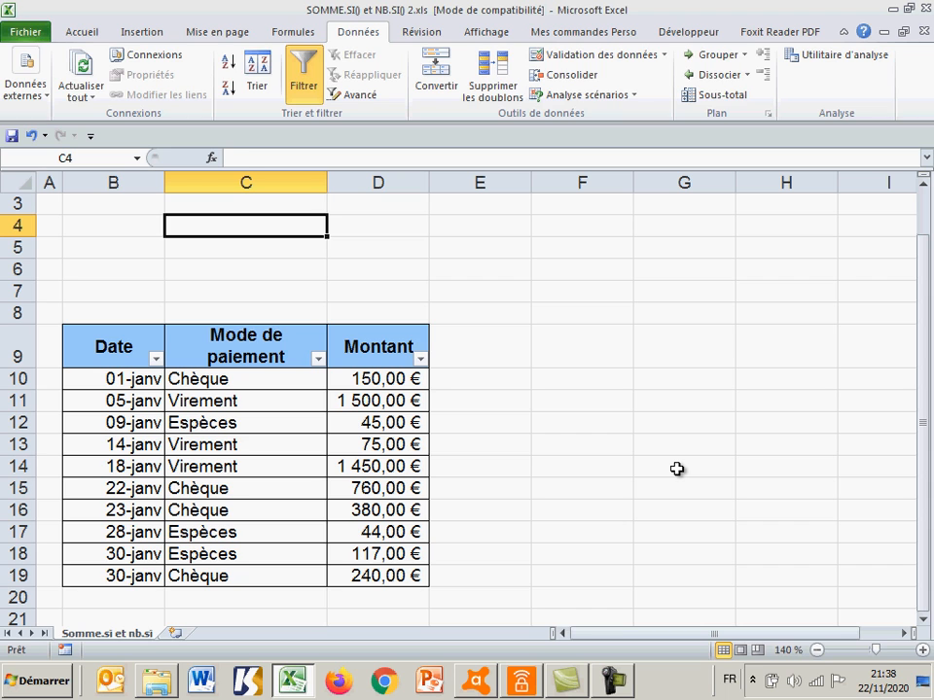
text(Mode de paiement :)
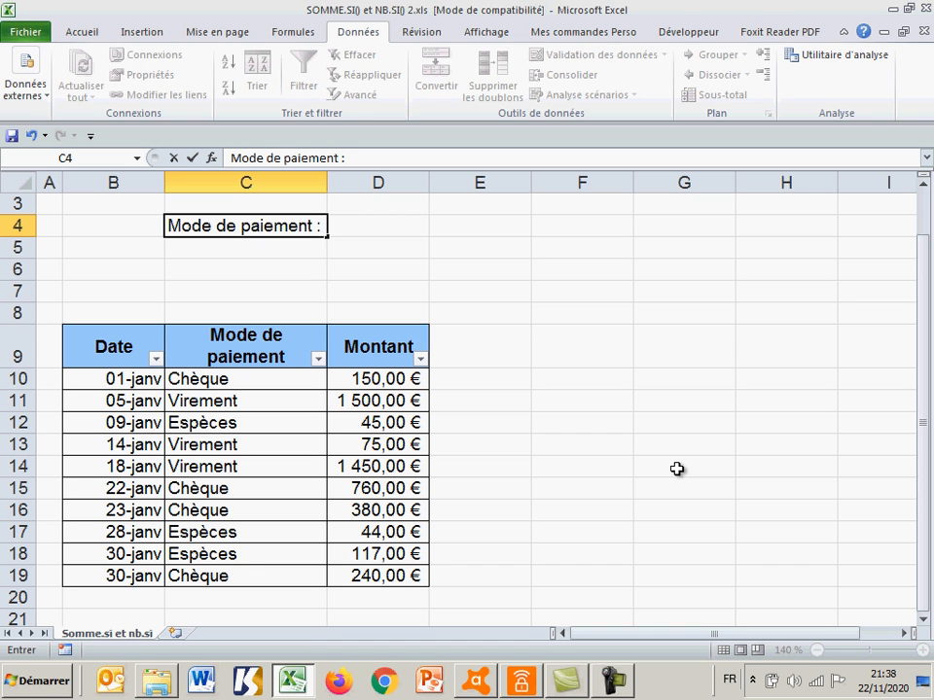
key(Tab)
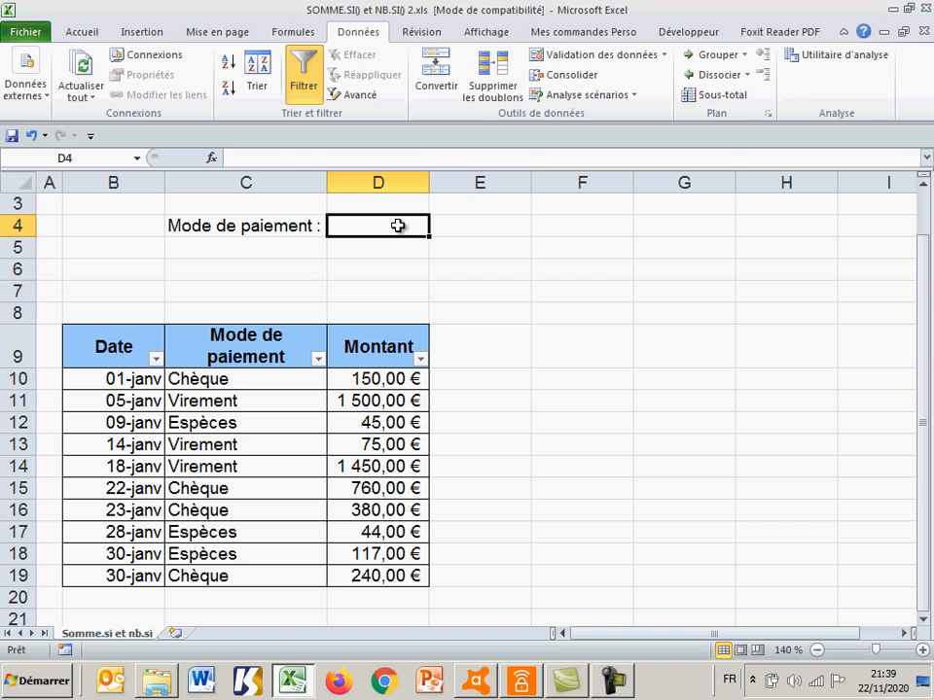
Restrict cell D4 with data validation to a drop-down list with the source Chèque;Virement;Espèces
click(68, 31)
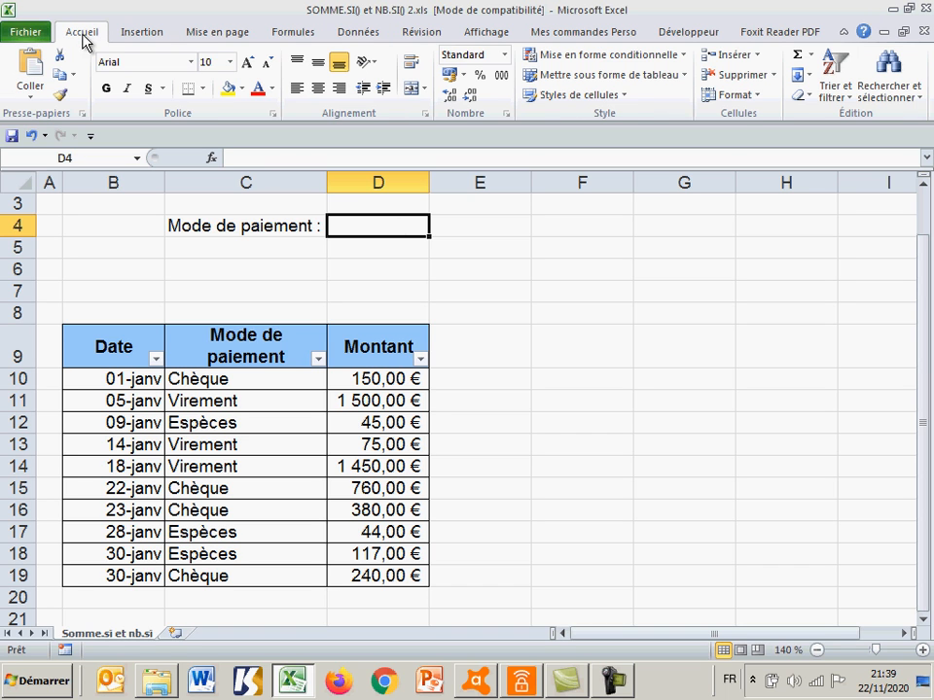
click(358, 33)
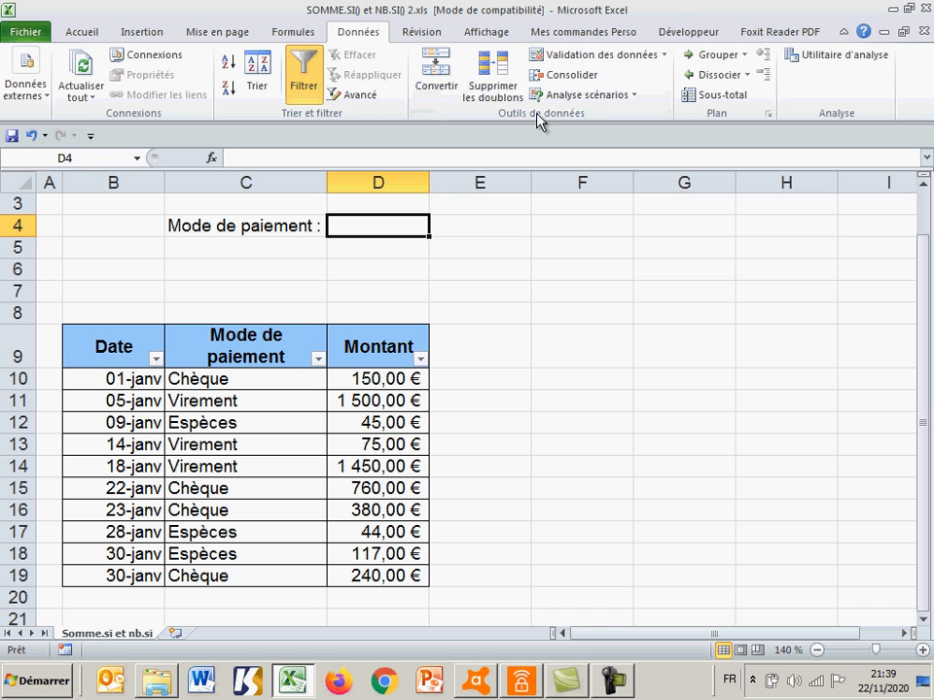
click(625, 58)
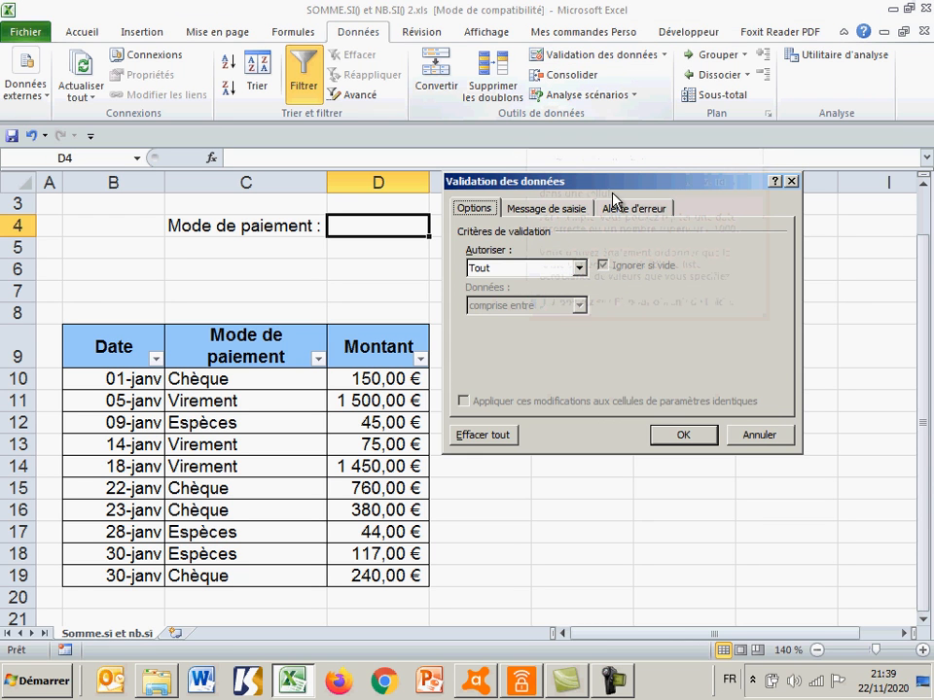
drag(612, 185, 645, 254)
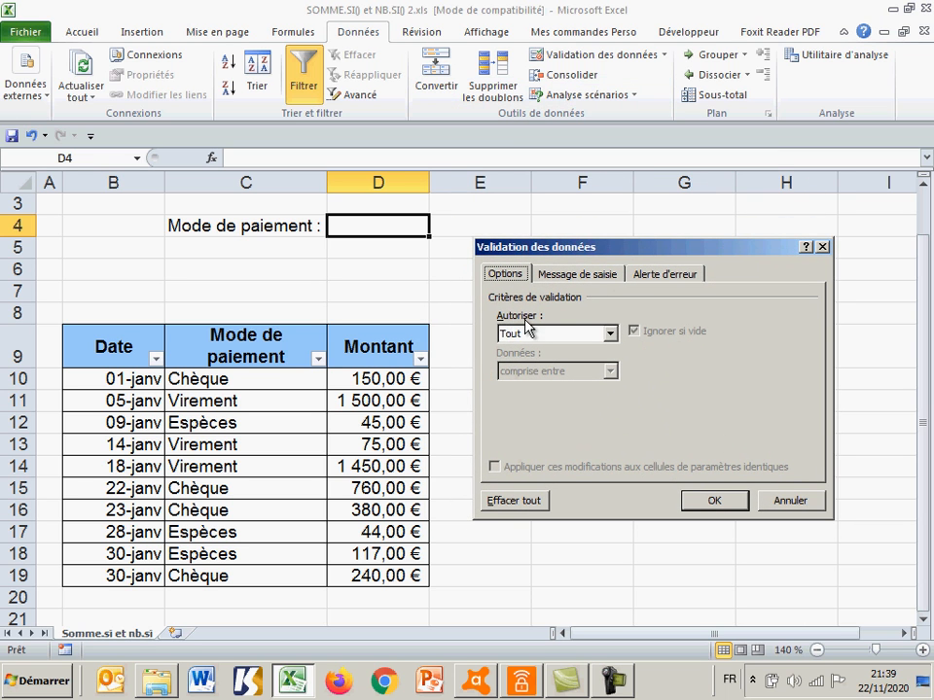
click(610, 334)
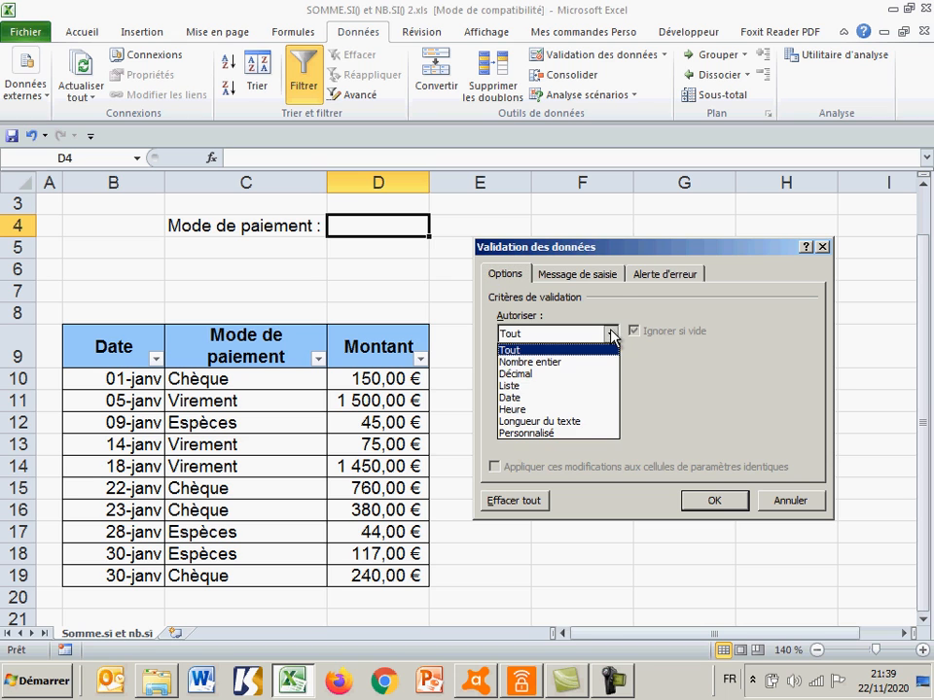
click(522, 386)
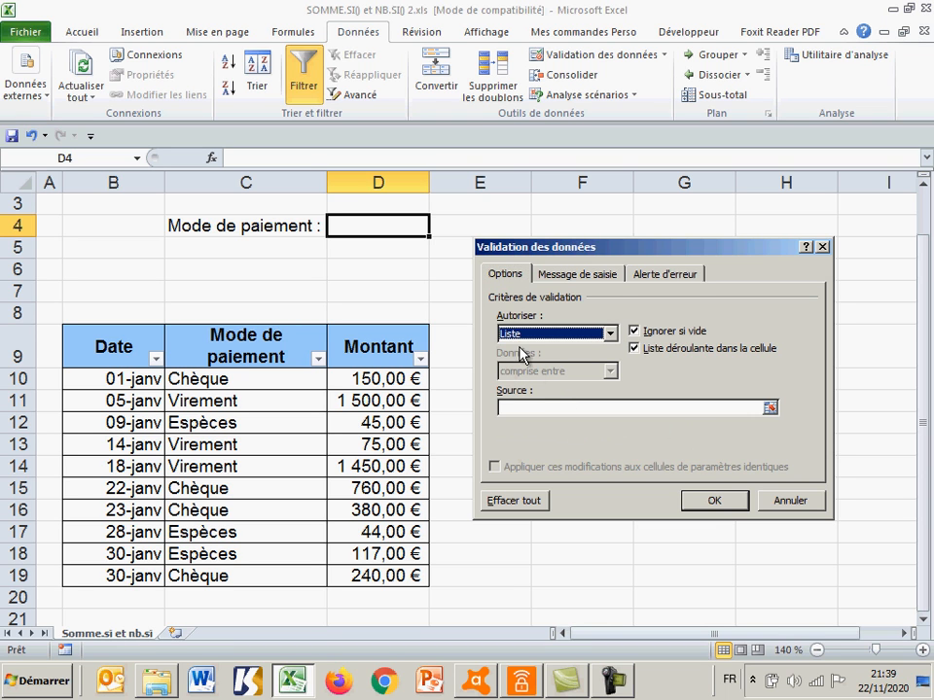
click(511, 408)
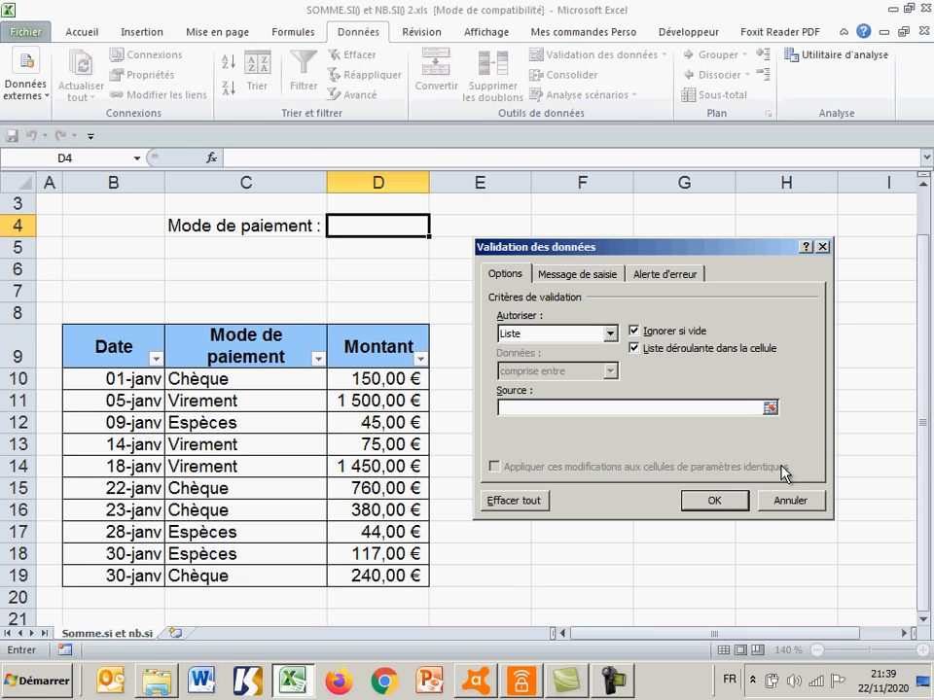
text(Chèque;Virement;Espèces)
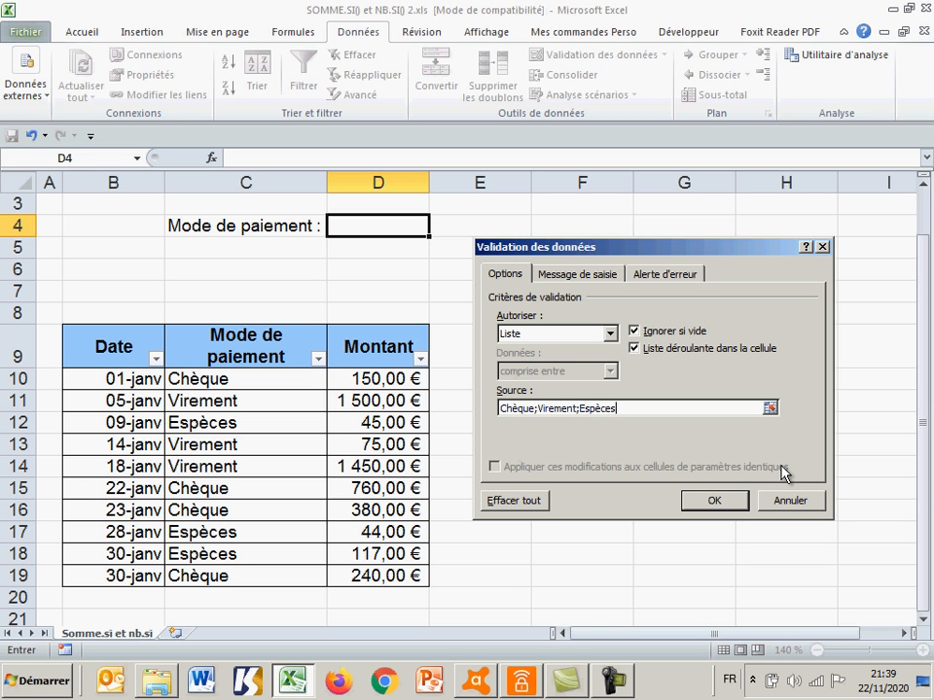
click(713, 501)
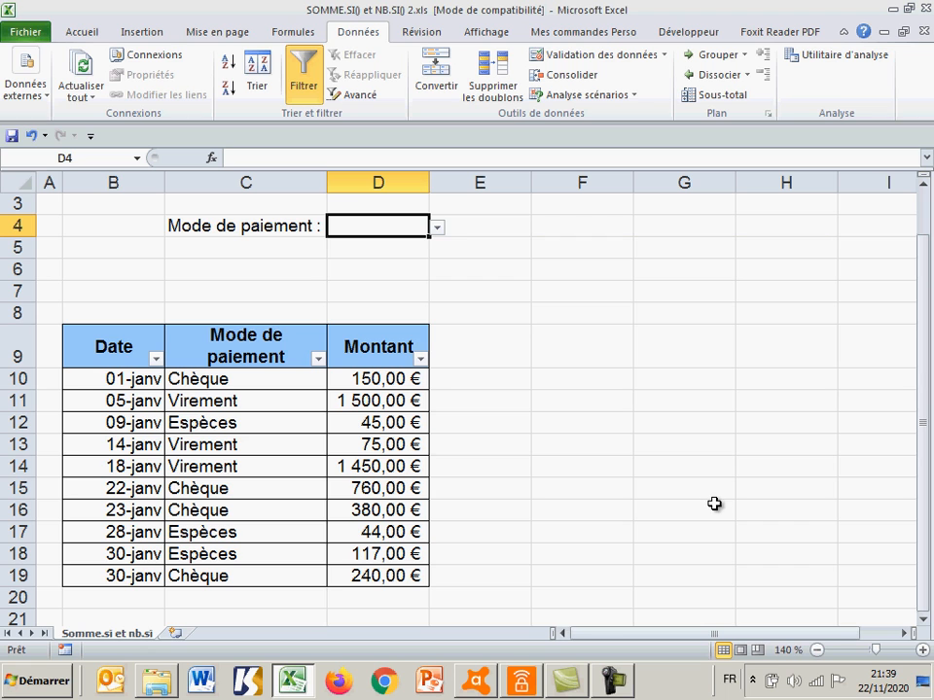
Try the list choices Chèque and Virement in D4, finishing with Espèces as the selected payment mode
click(437, 230)
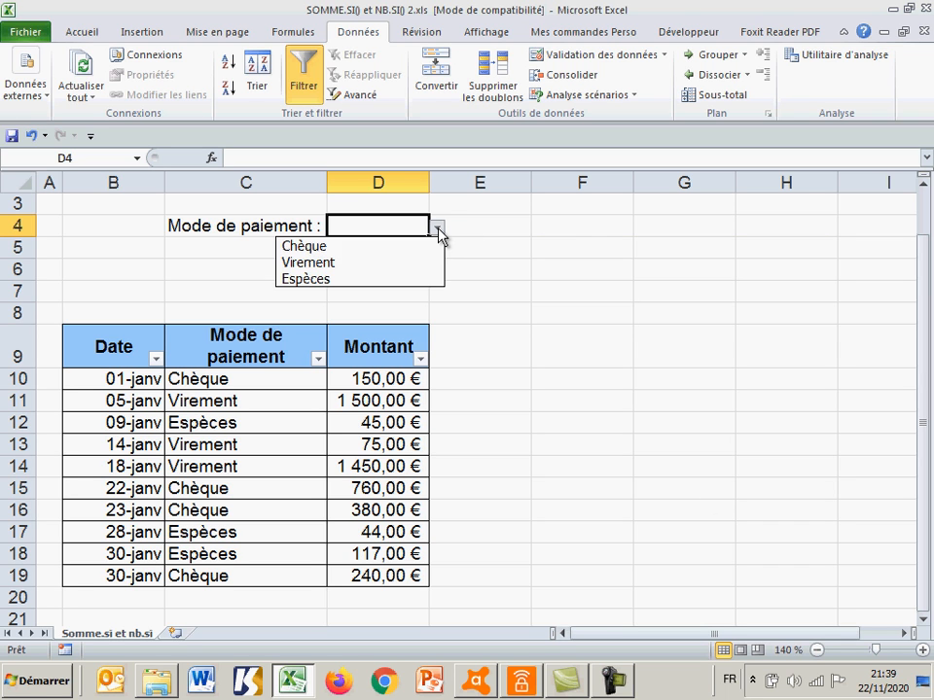
click(437, 229)
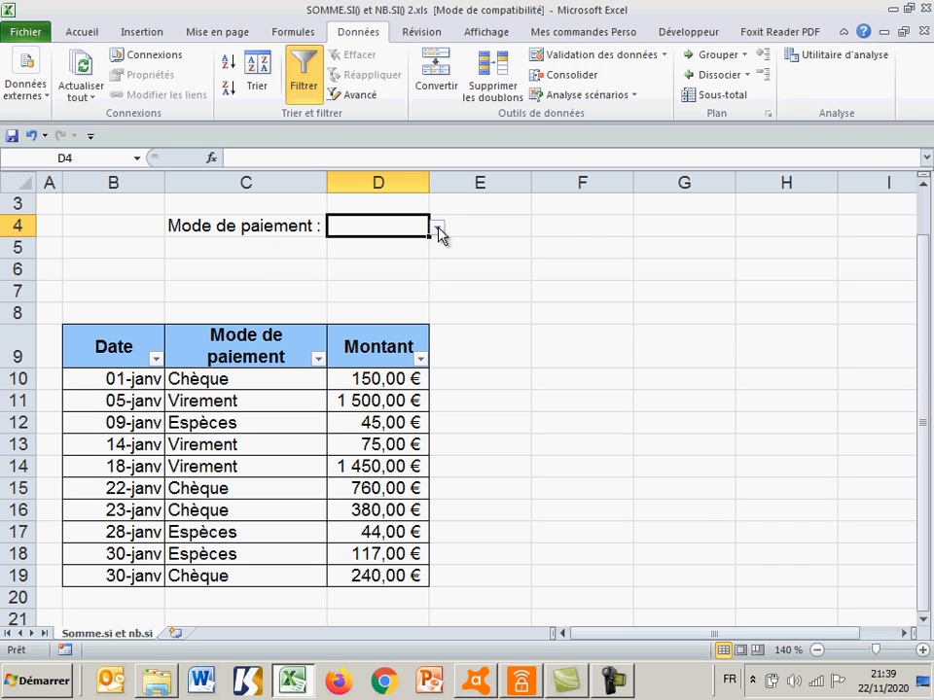
click(436, 229)
click(426, 250)
click(436, 230)
click(433, 261)
click(437, 230)
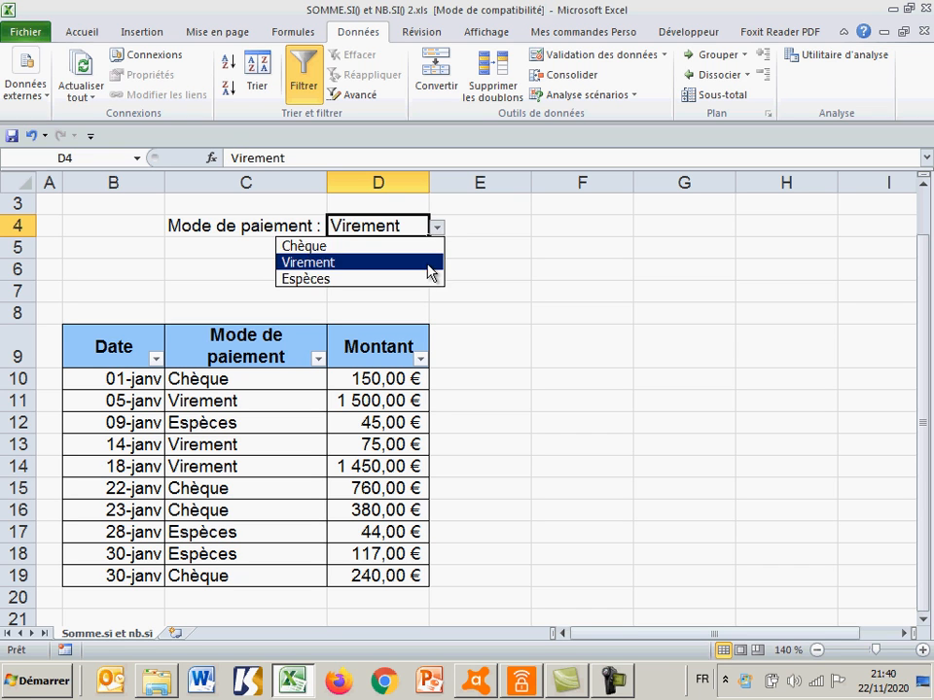
click(432, 280)
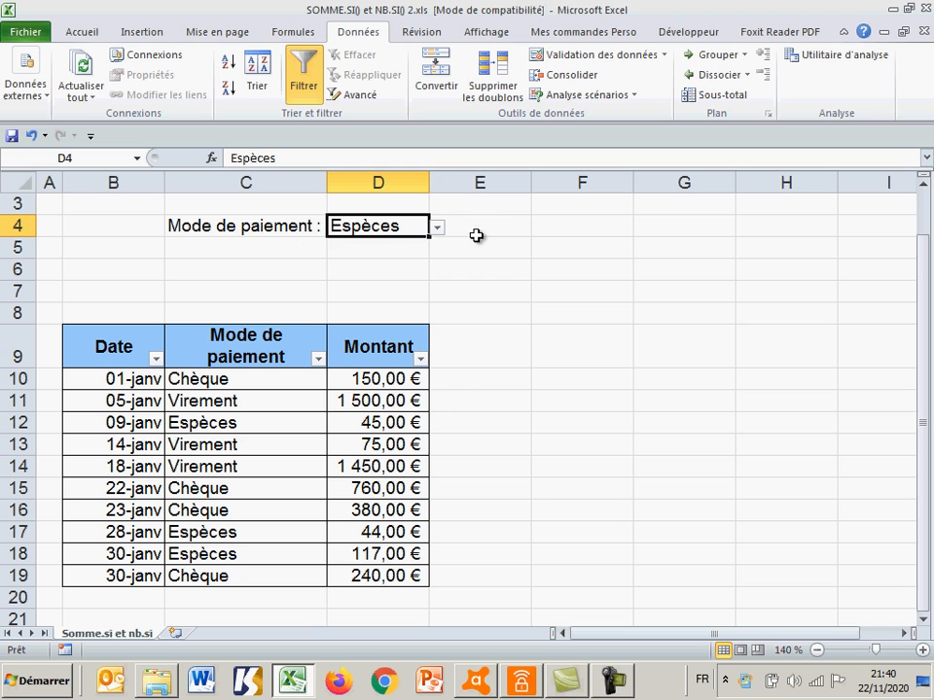
Sum the amounts for the payment mode selected in D4 by entering =SOMME.SI(C9:C19;D4;D9:D19) in E4
click(485, 229)
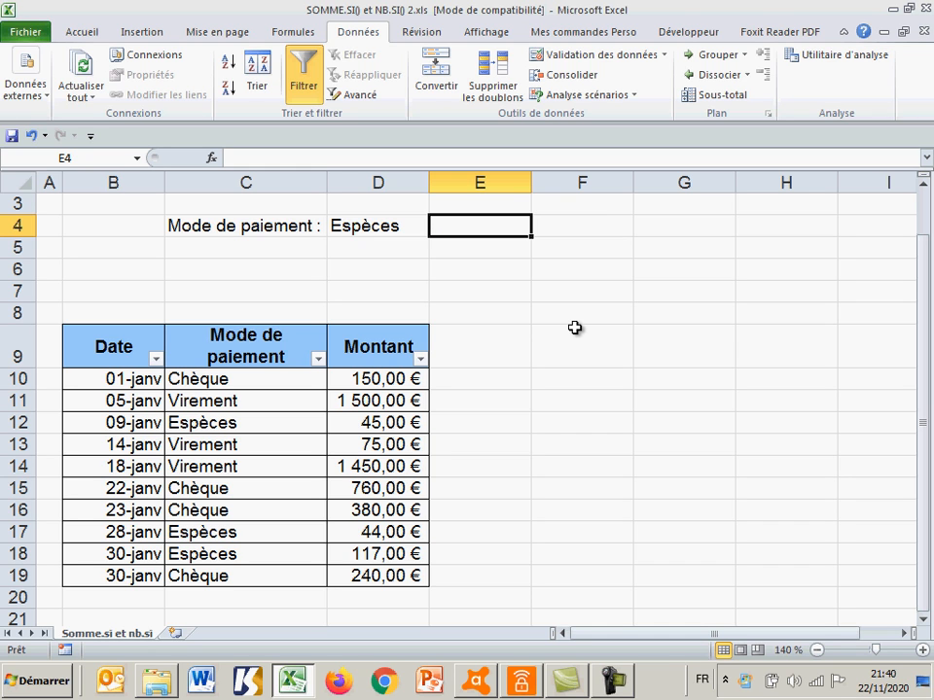
text(=)
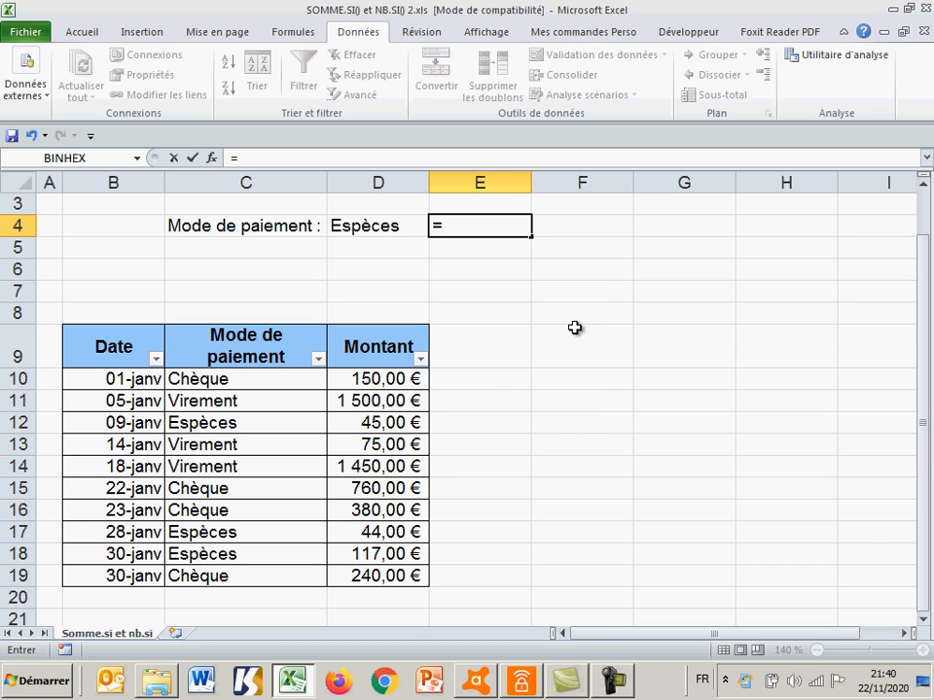
text(som)
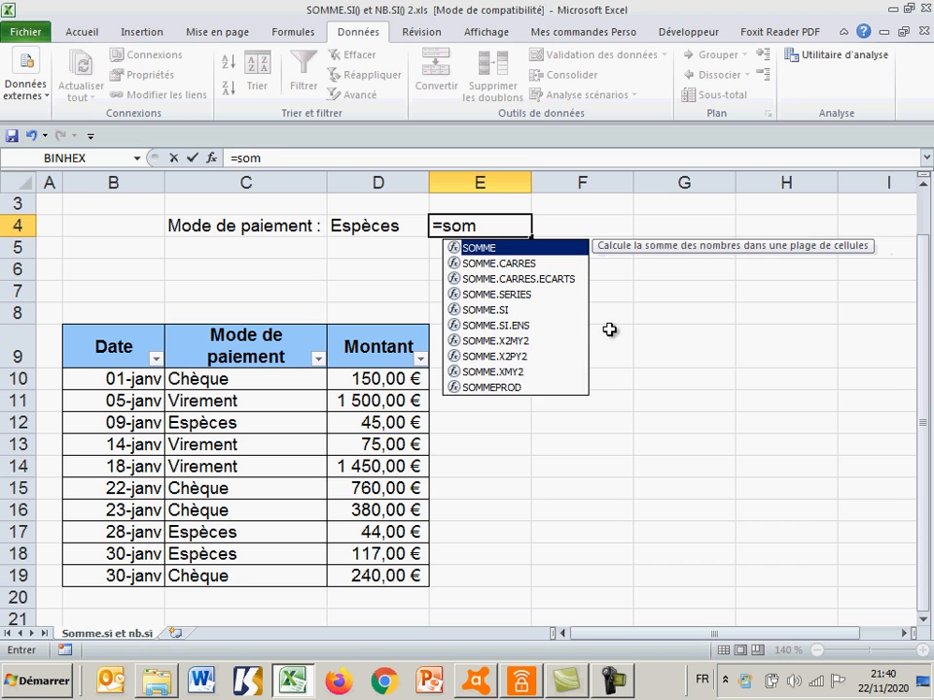
double_click(476, 309)
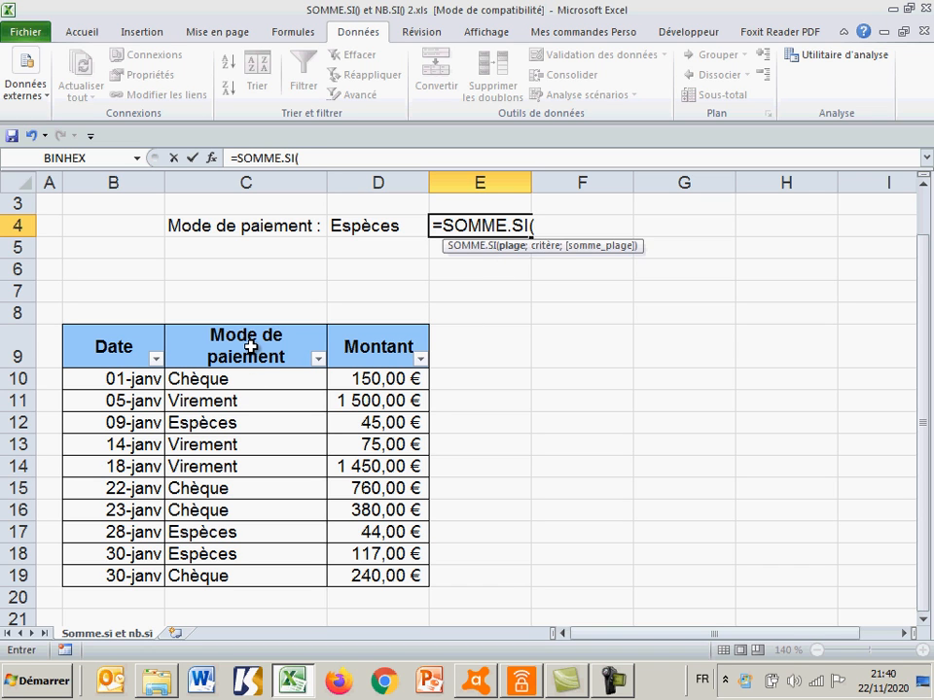
drag(250, 347, 250, 574)
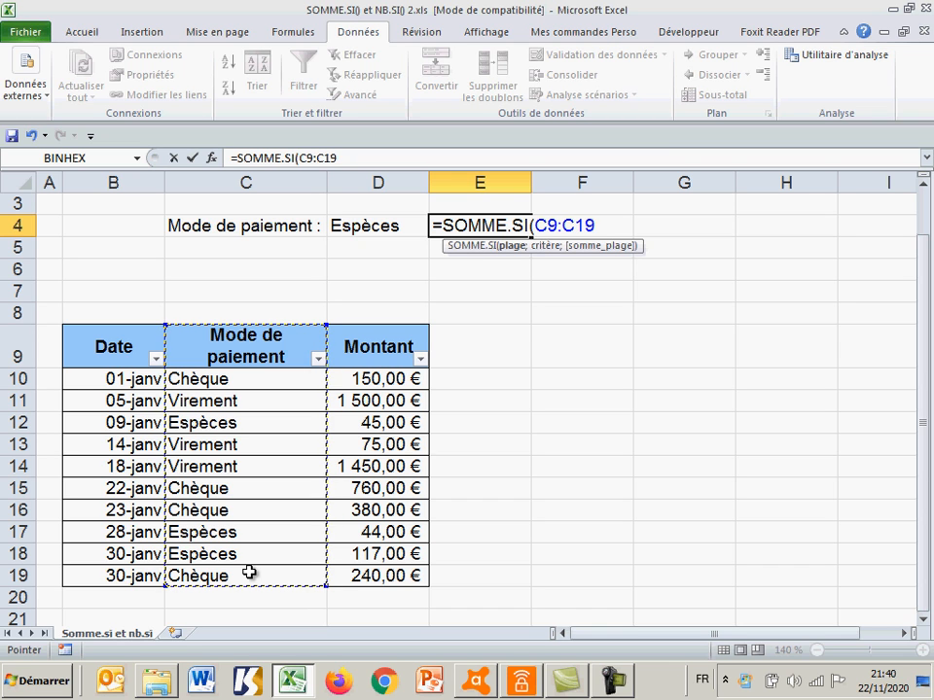
text(;)
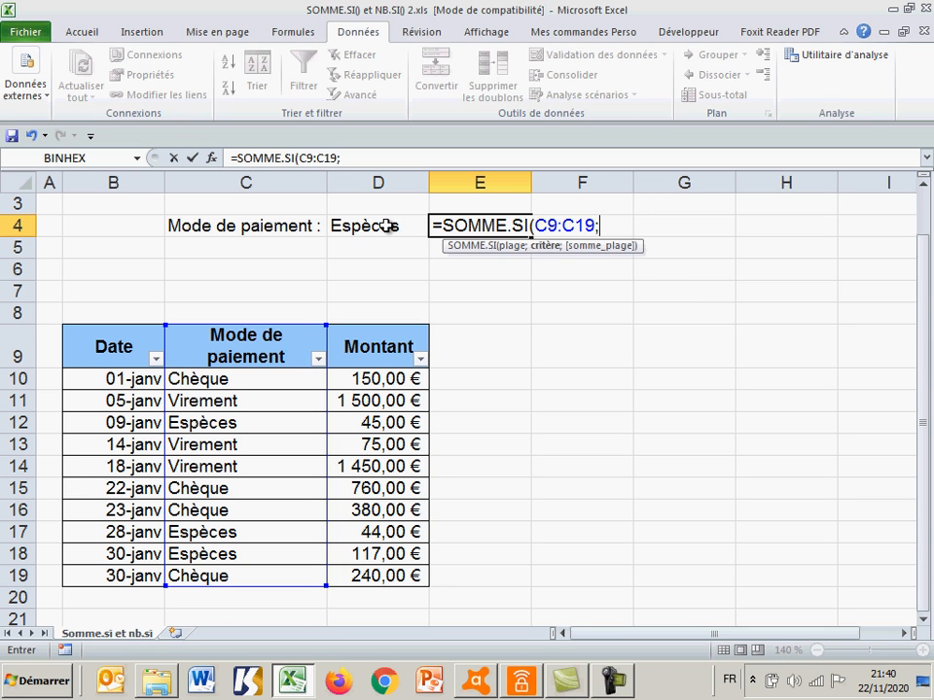
click(386, 225)
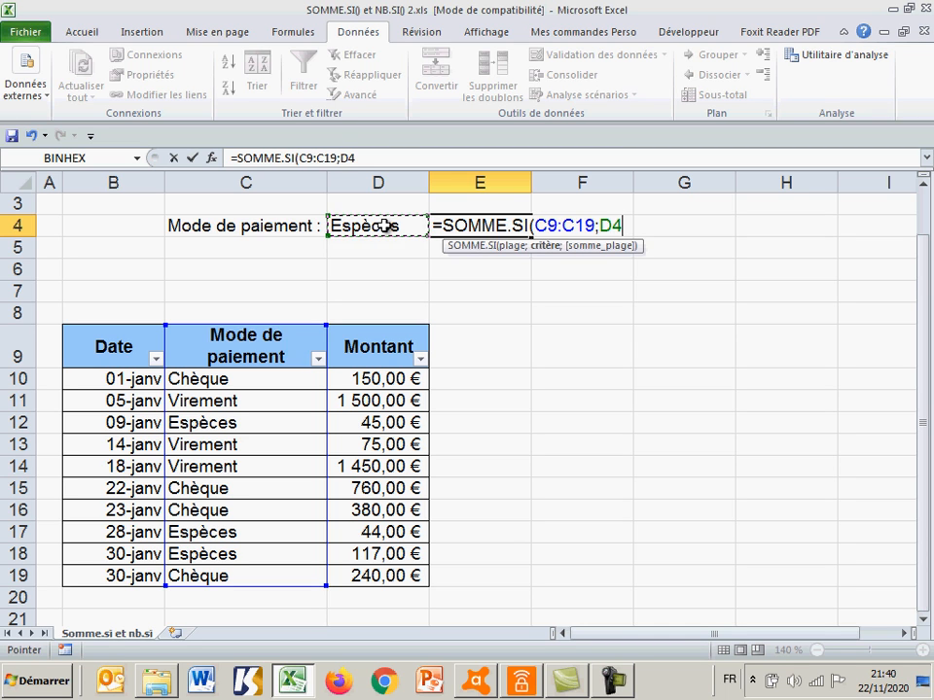
text(;)
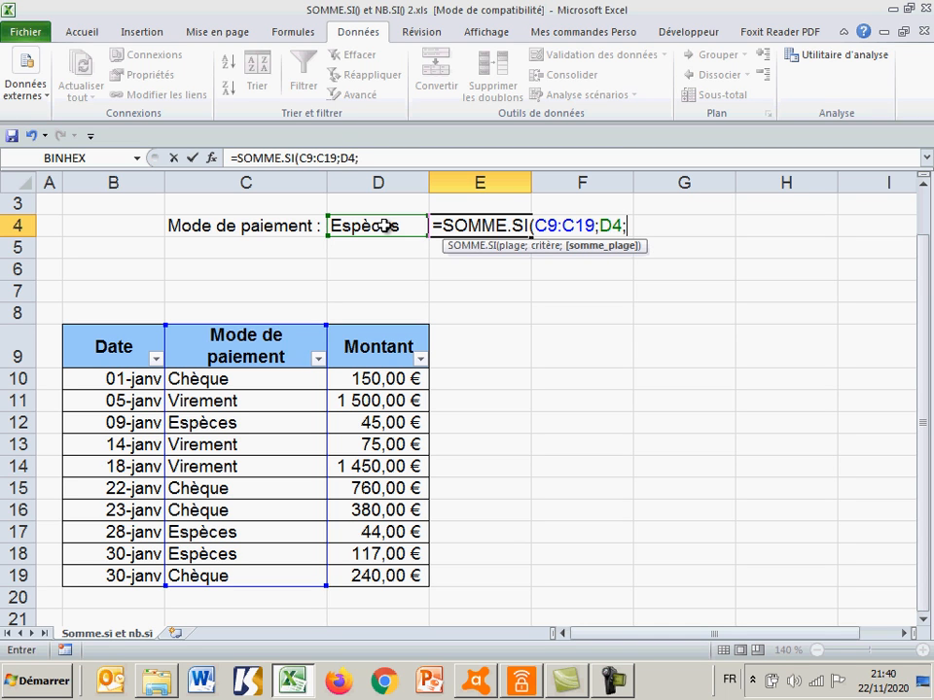
drag(385, 344, 370, 574)
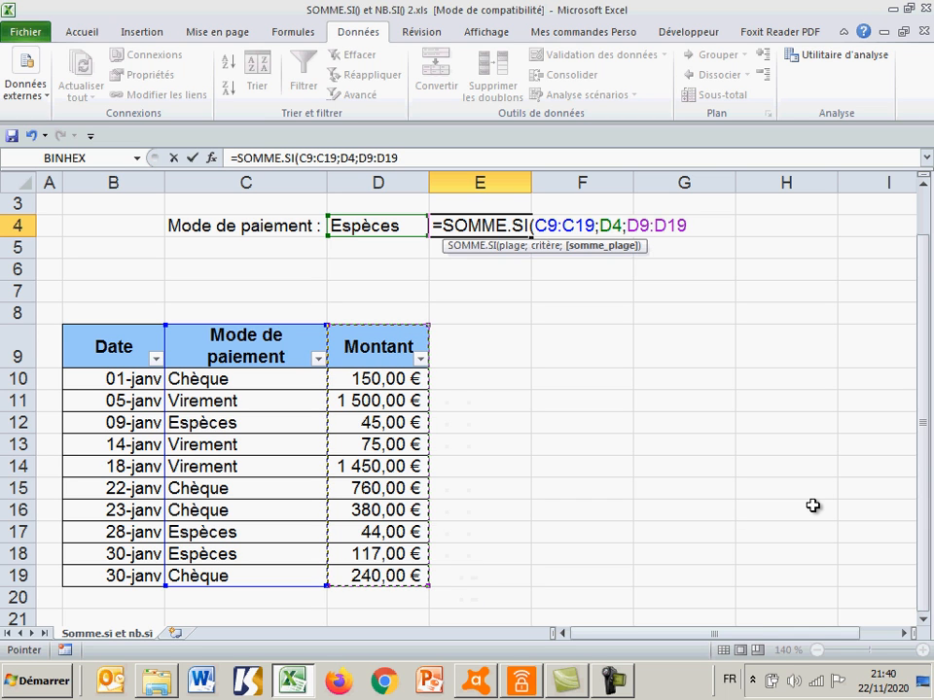
text())
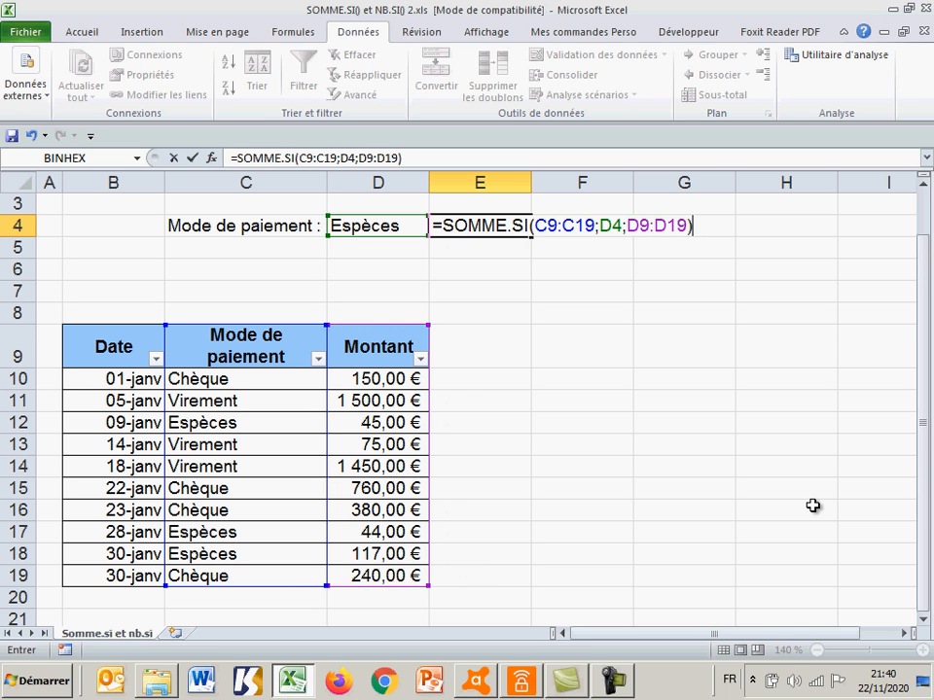
key(Return)
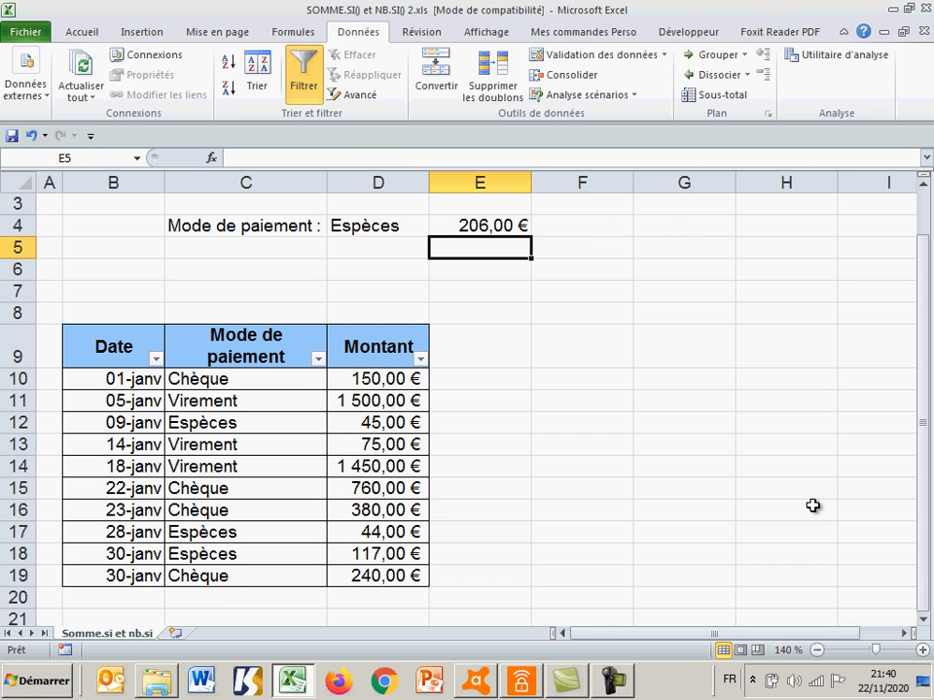
Test the sum in E4 by cycling D4 twice through Chèque, Virement and Espèces, ending on Espèces
click(414, 229)
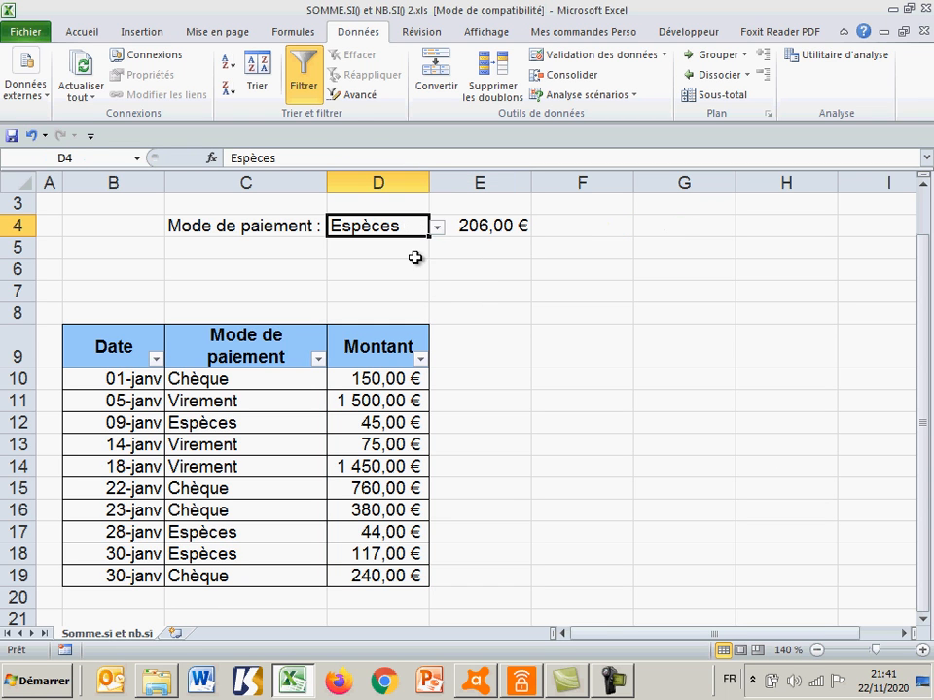
click(437, 227)
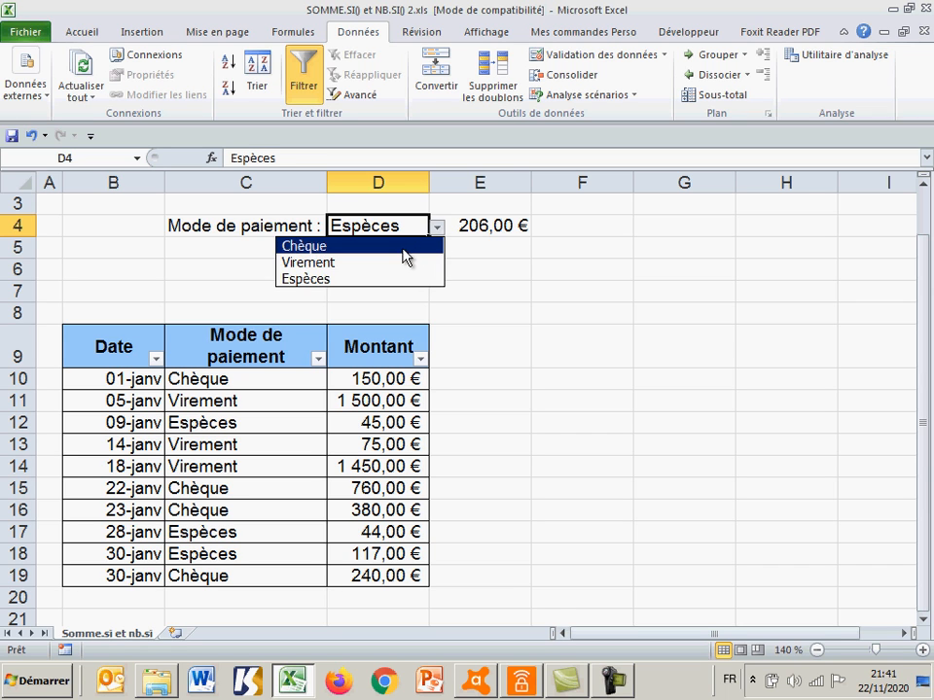
click(405, 255)
click(434, 229)
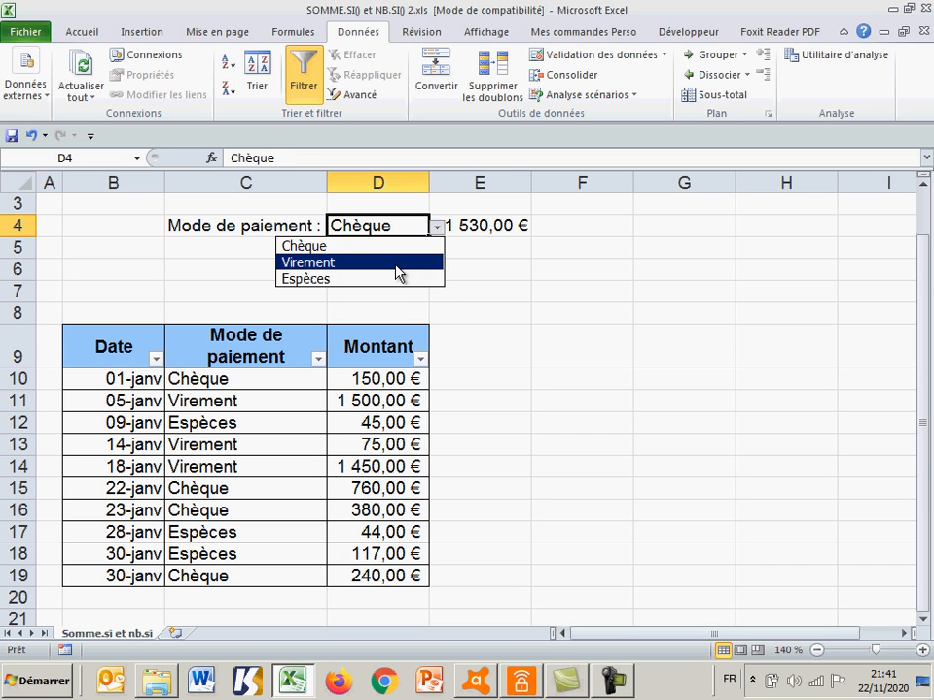
click(400, 264)
click(436, 229)
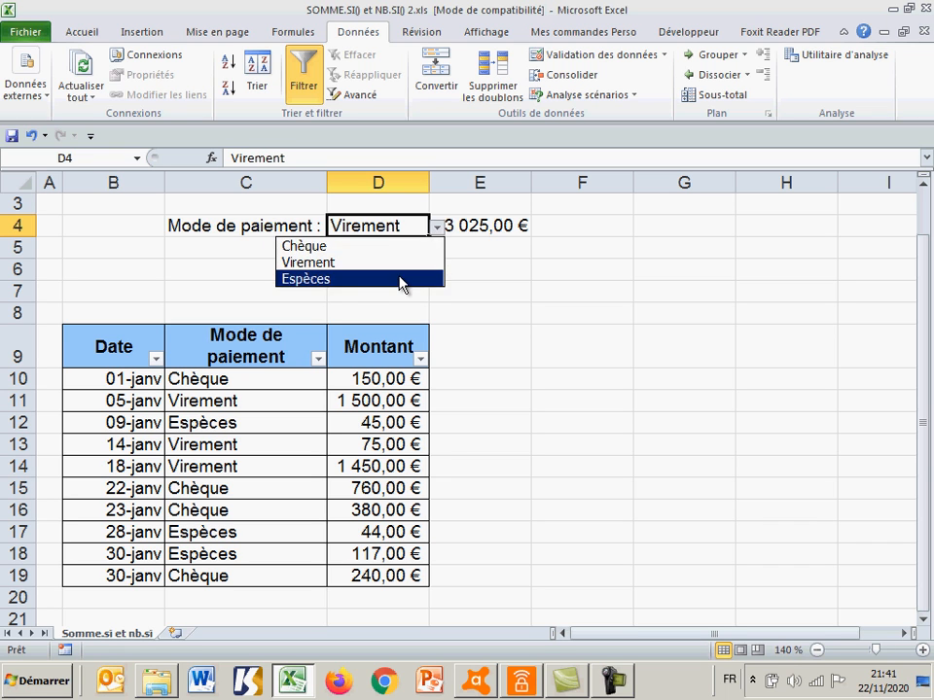
click(402, 279)
click(436, 227)
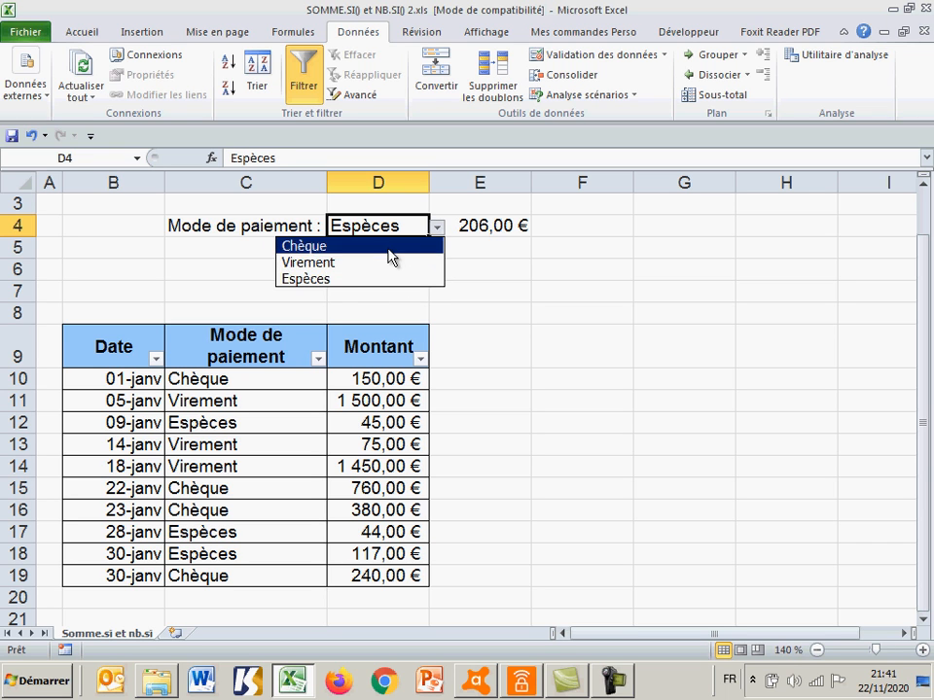
click(392, 246)
click(437, 229)
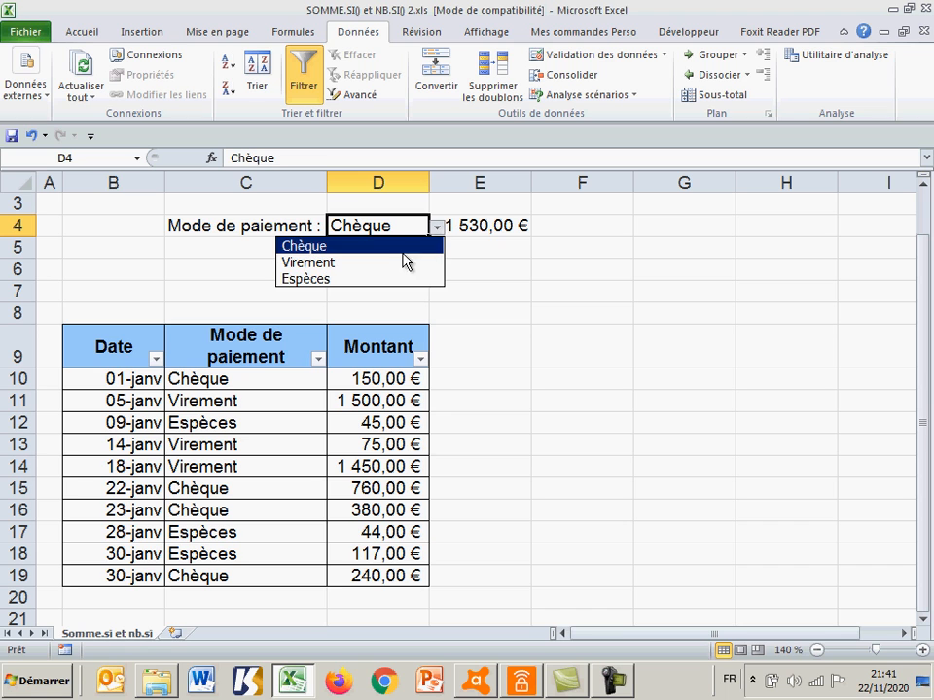
click(407, 263)
click(436, 229)
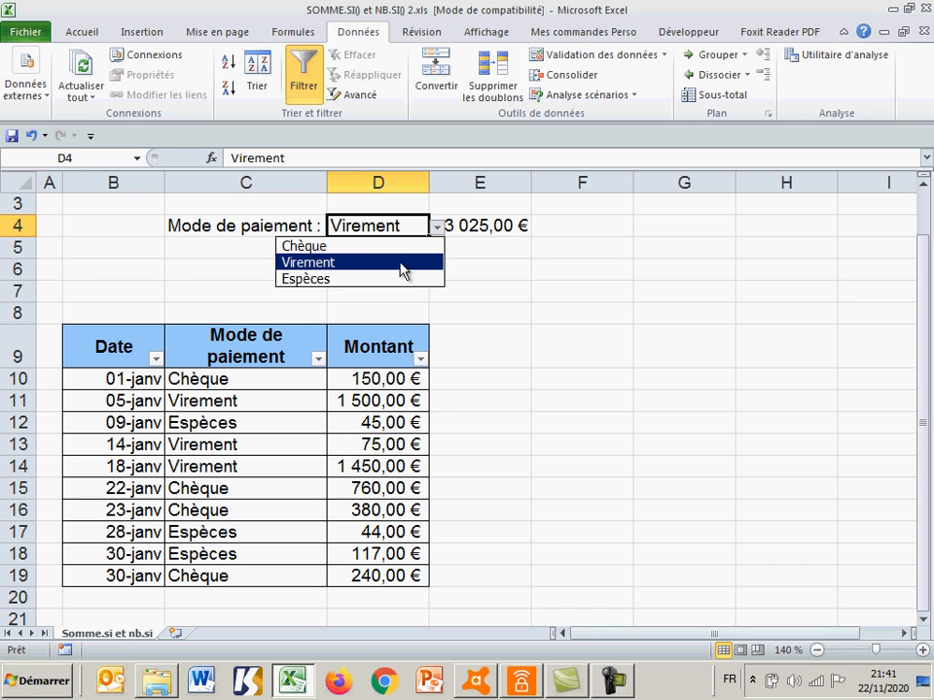
click(401, 279)
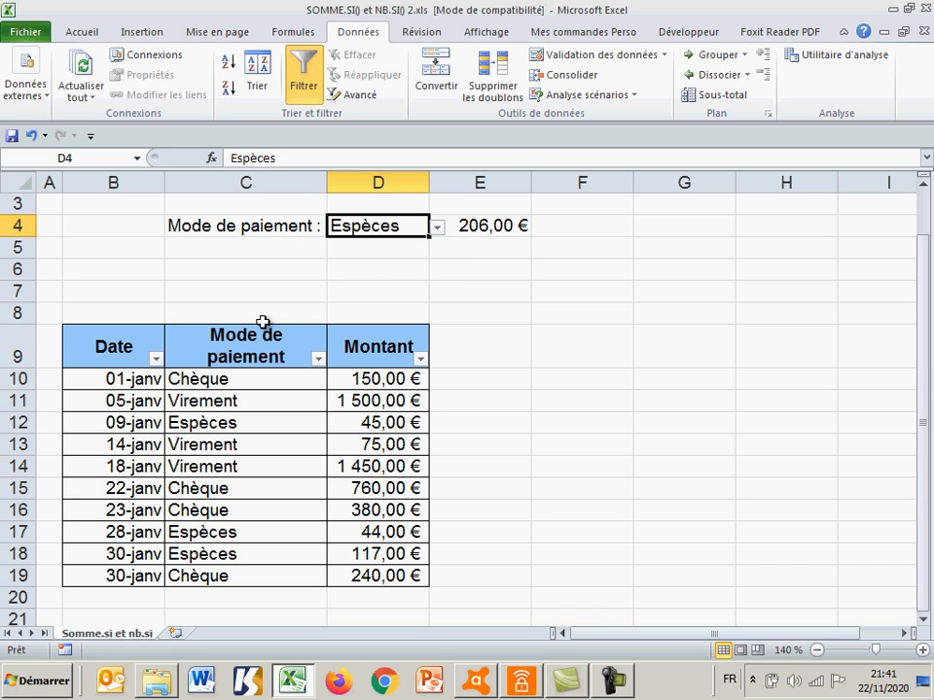
Clear the payment modes from C10:C19 in the table
drag(268, 381, 265, 573)
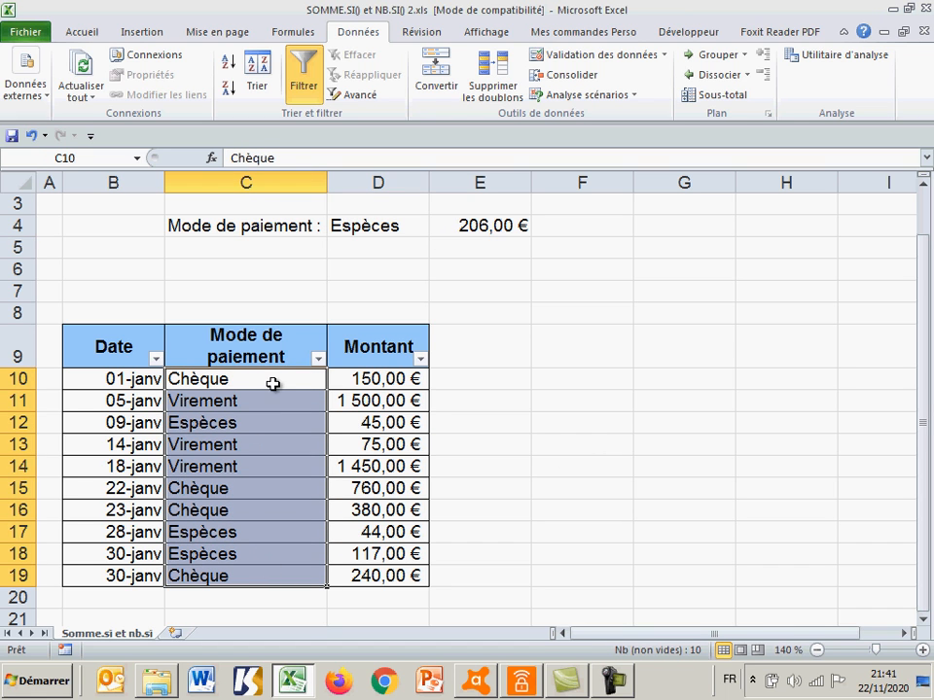
click(243, 378)
click(252, 401)
click(248, 425)
click(249, 448)
click(250, 468)
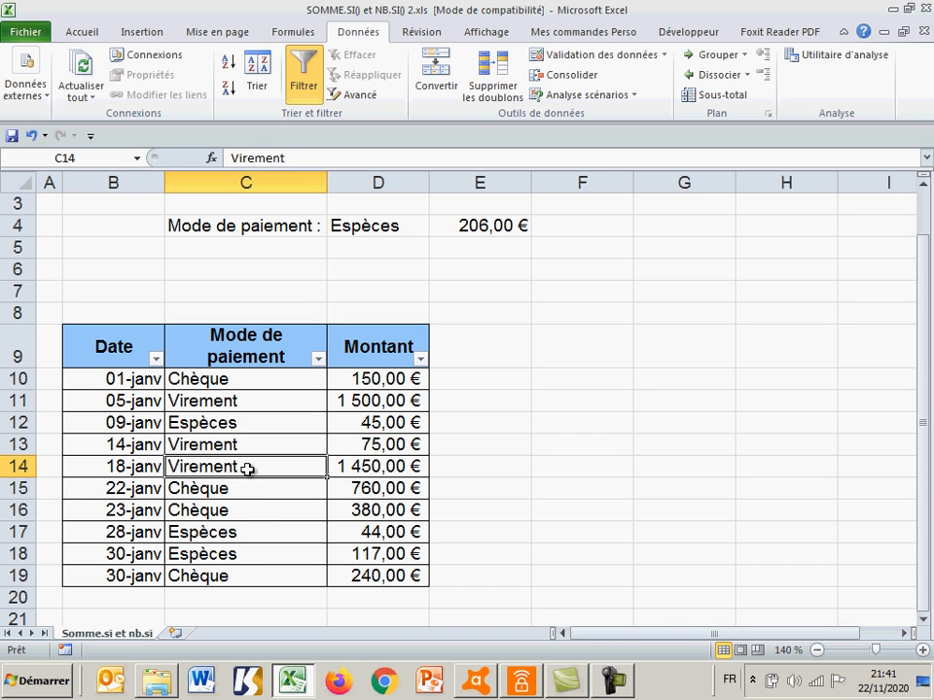
click(251, 387)
drag(253, 391, 258, 572)
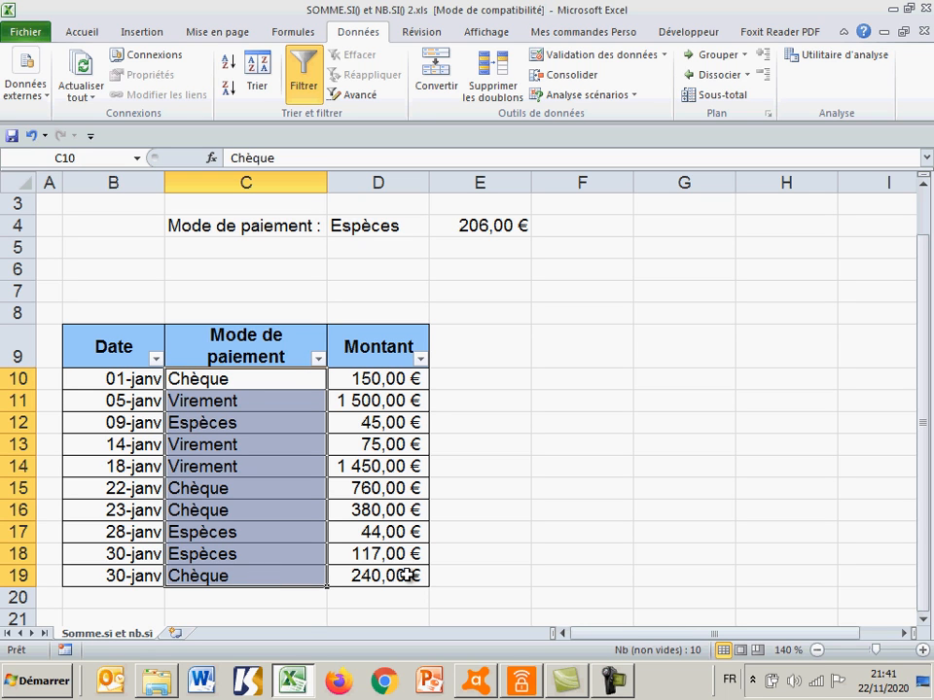
key(Delete)
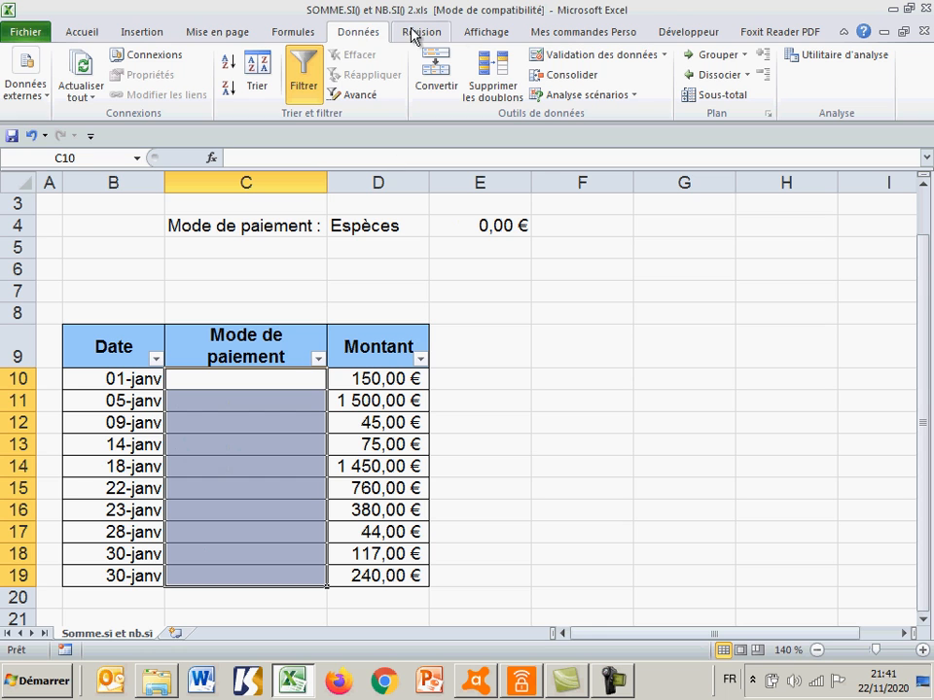
Restrict C10:C19 with data validation to a drop-down list with the source Chèque;Virement;Espèces
click(599, 64)
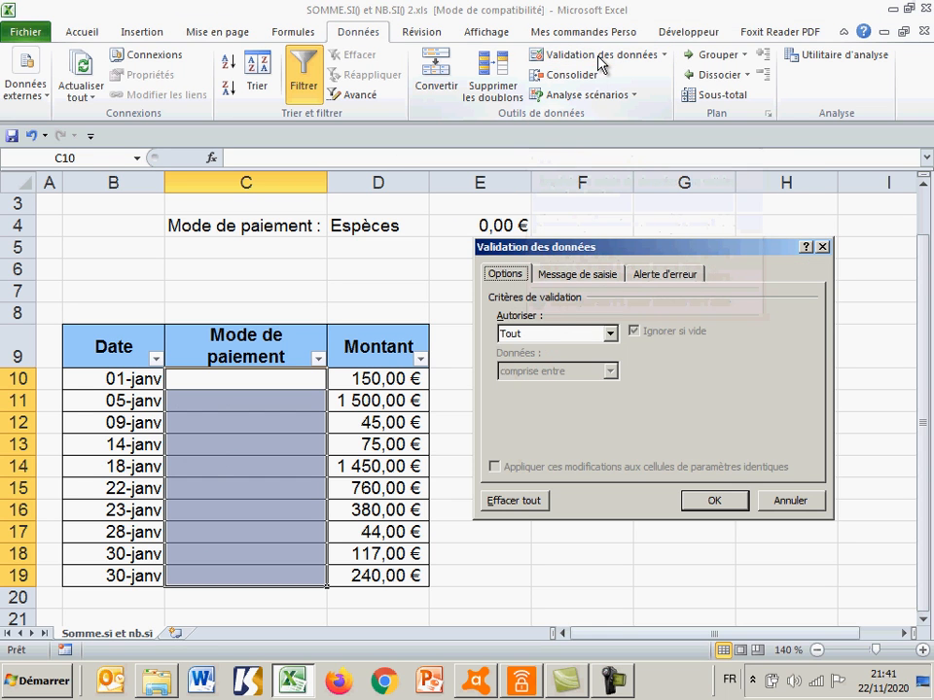
click(557, 335)
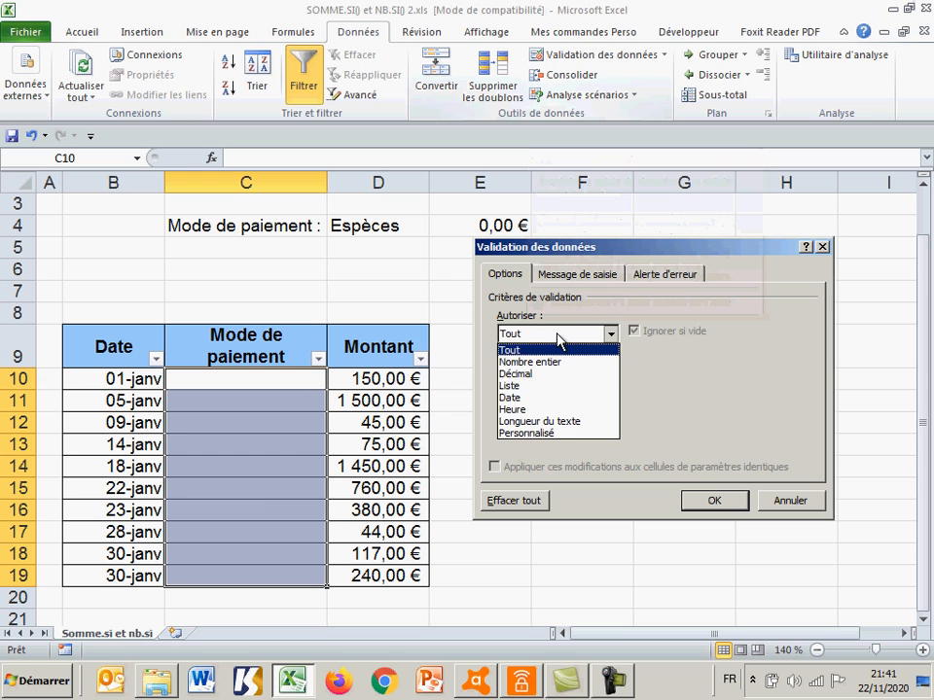
click(531, 386)
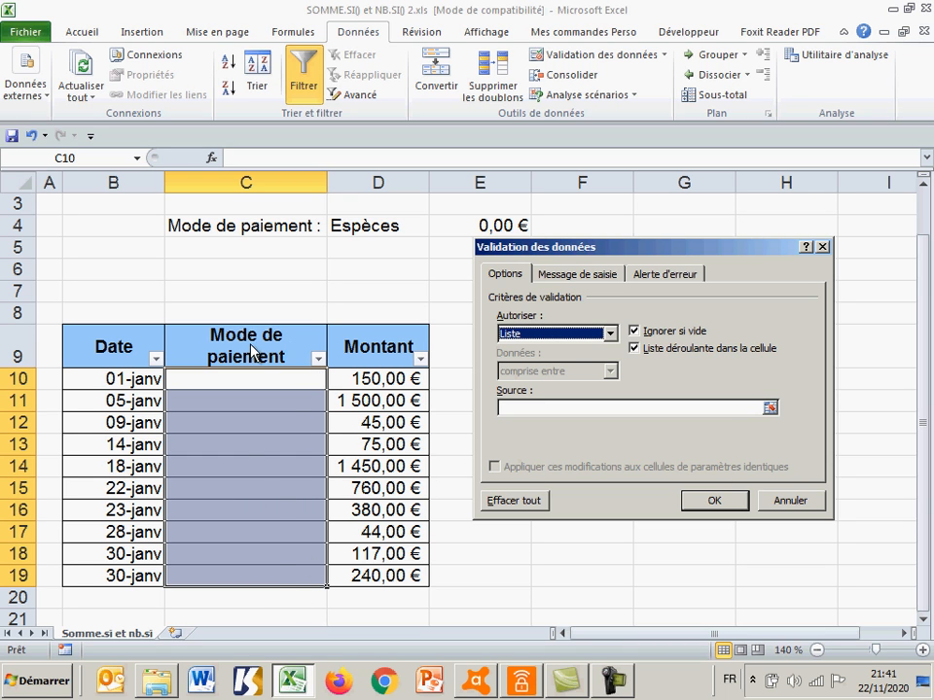
click(606, 409)
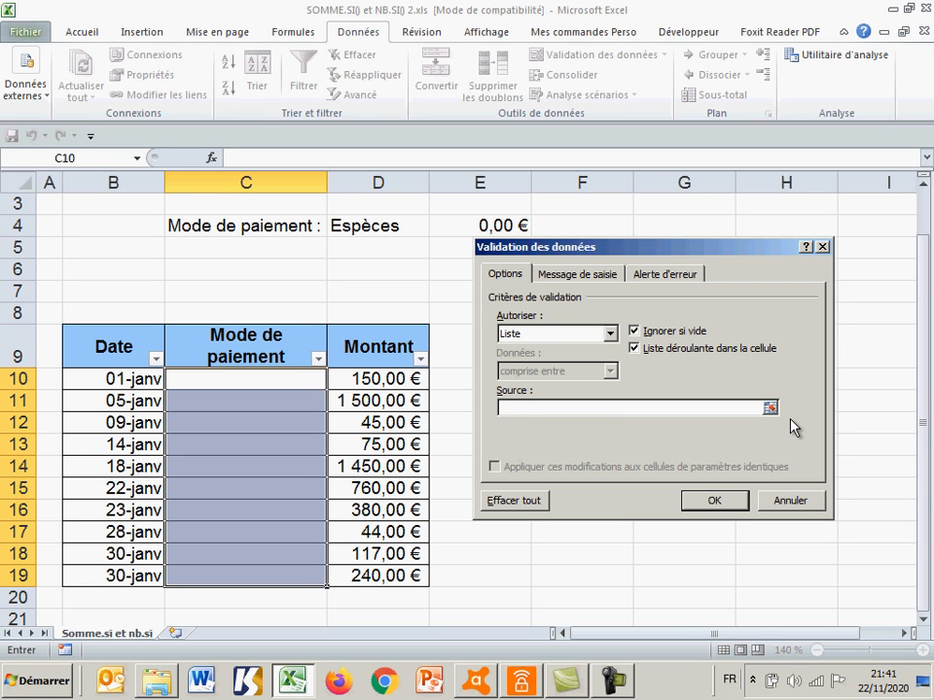
text(Chèque;Virement;Espèces)
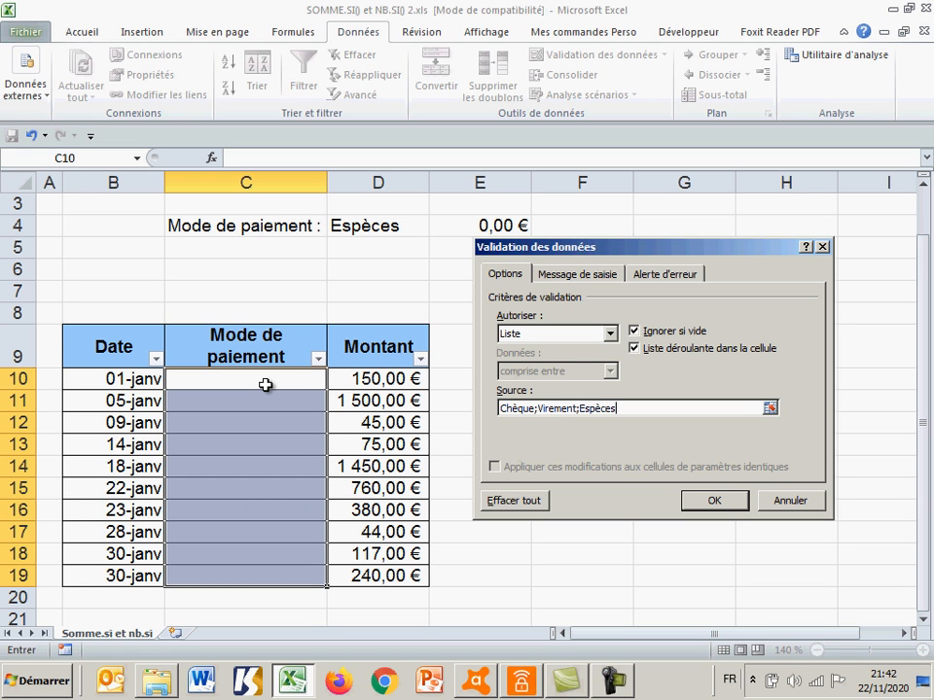
click(712, 501)
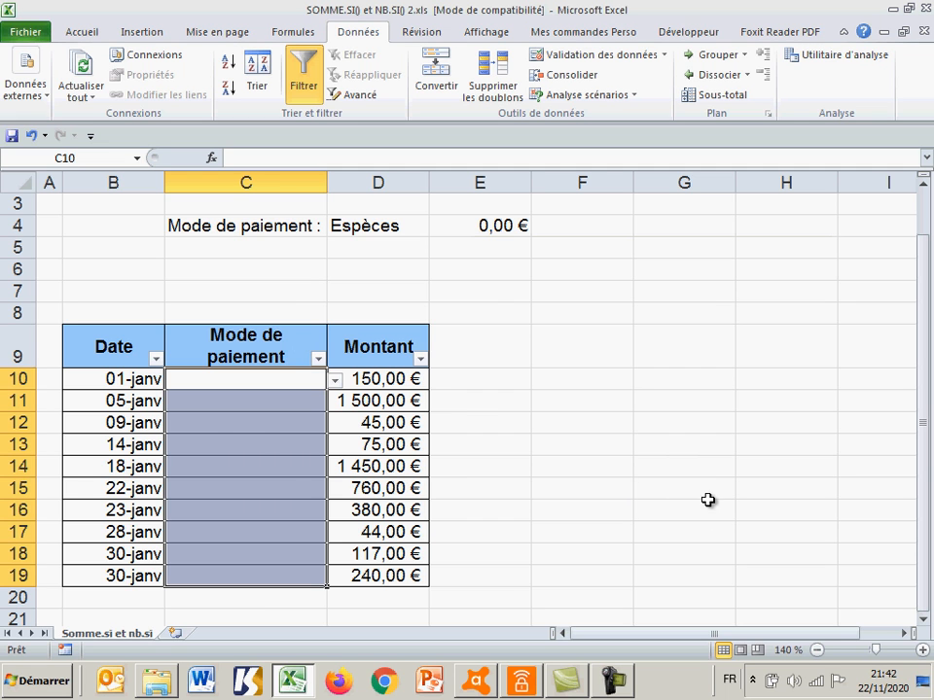
Try the drop-down lists by choosing Espèces in C13, Virement in C10, Chèque in C11 and Espèces in C12
click(271, 444)
click(335, 445)
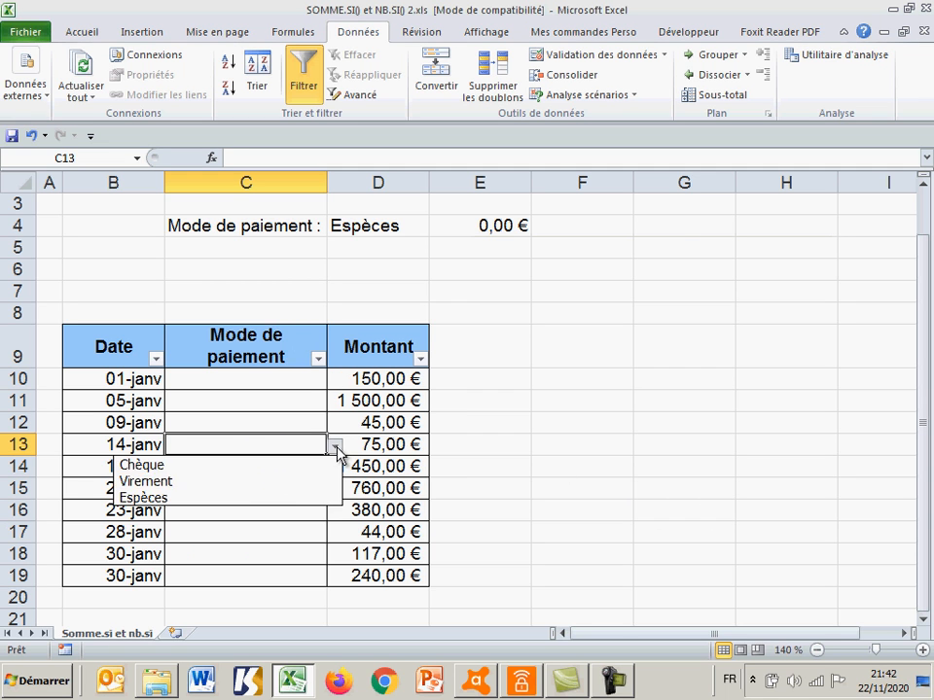
click(260, 498)
click(313, 380)
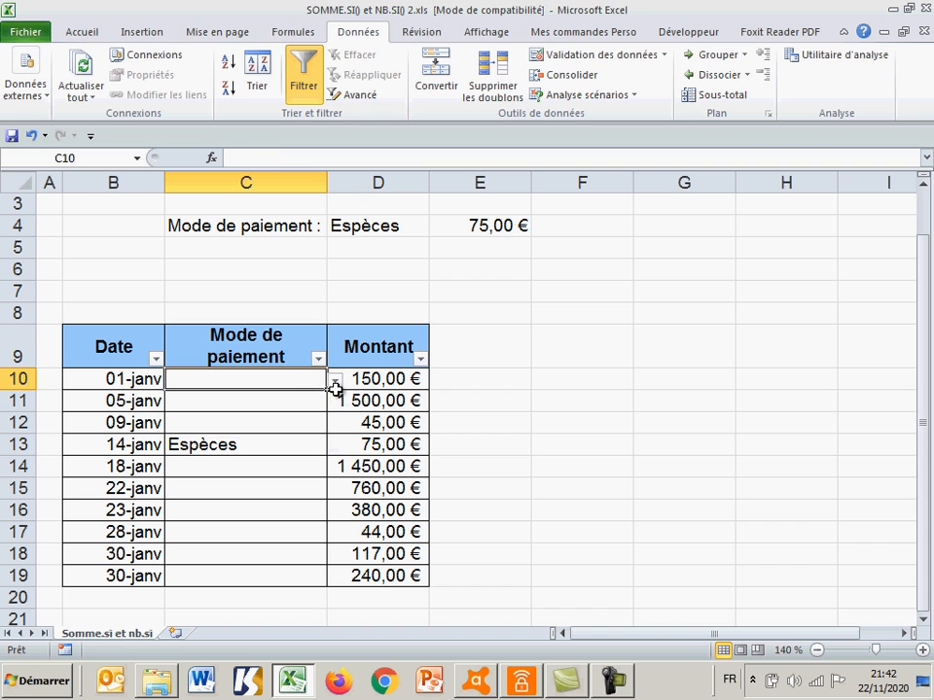
click(334, 385)
click(298, 416)
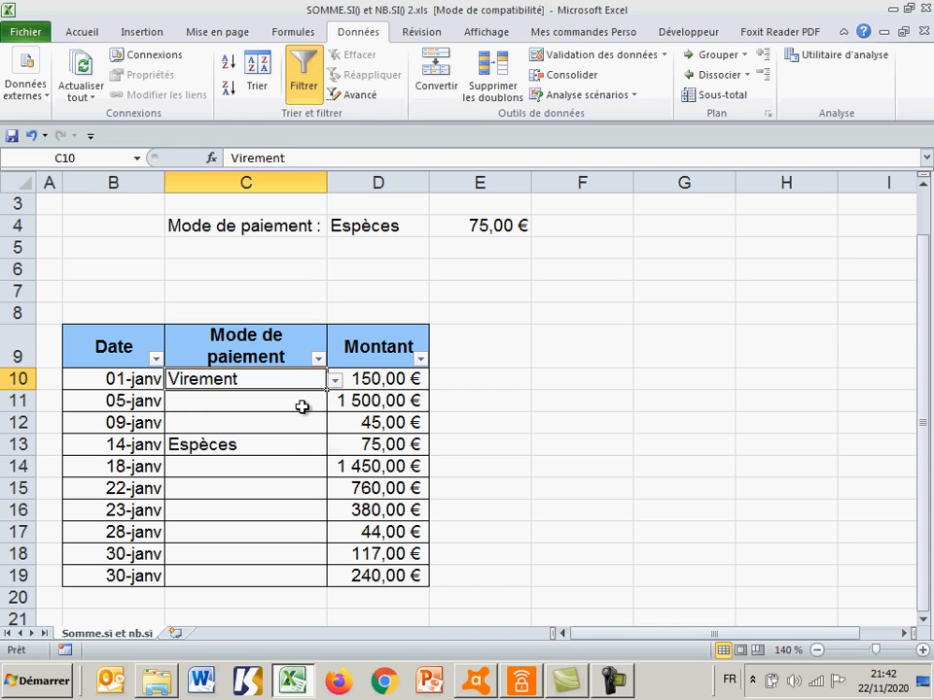
click(303, 407)
click(335, 402)
click(297, 420)
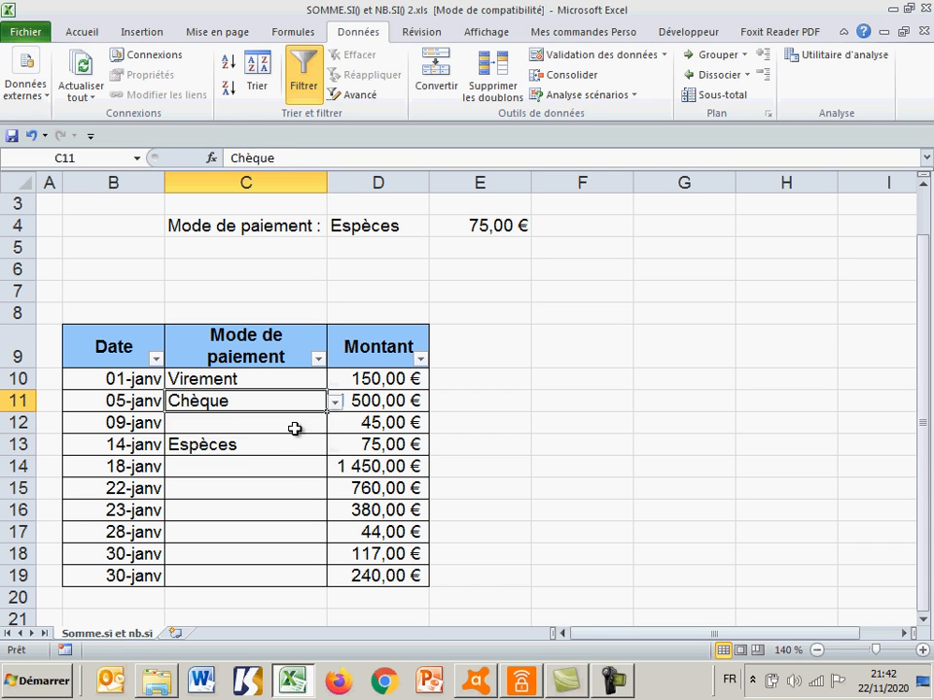
click(317, 423)
click(335, 424)
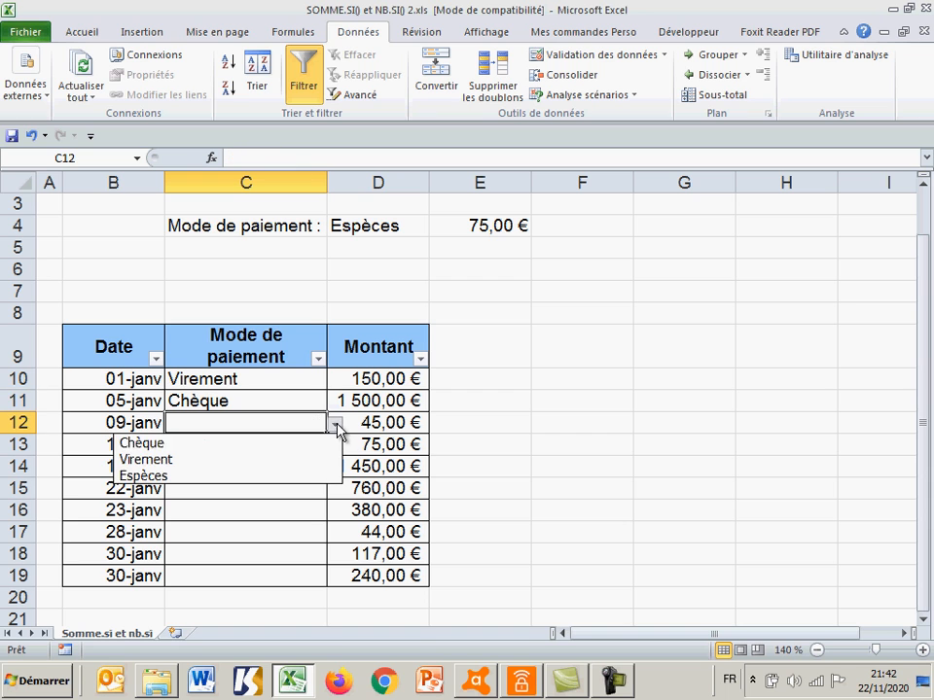
click(303, 477)
click(288, 468)
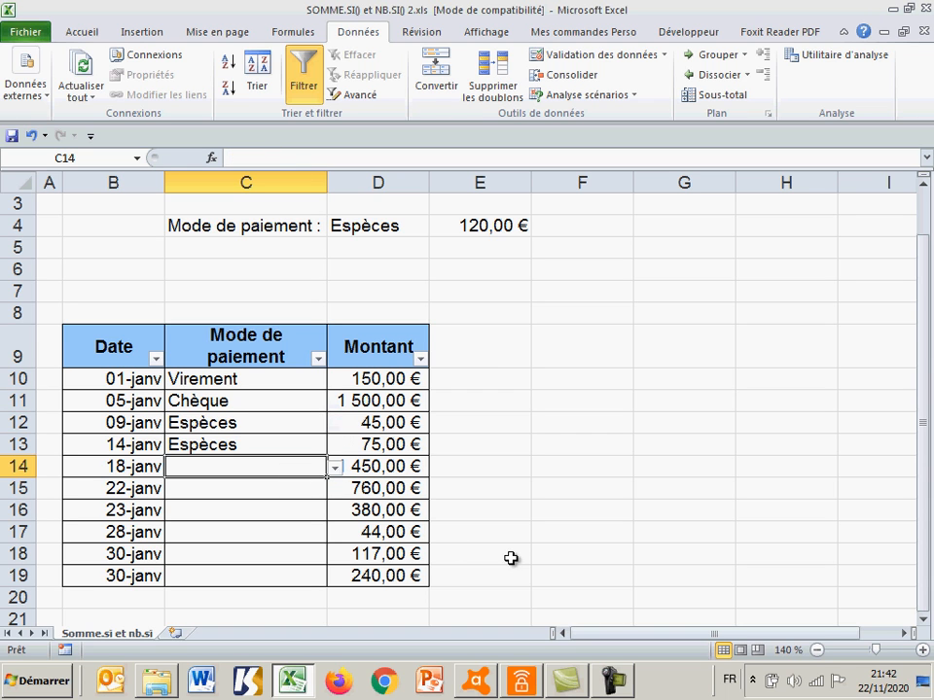
Clear the trial payment modes from C10:C19
drag(302, 382, 303, 573)
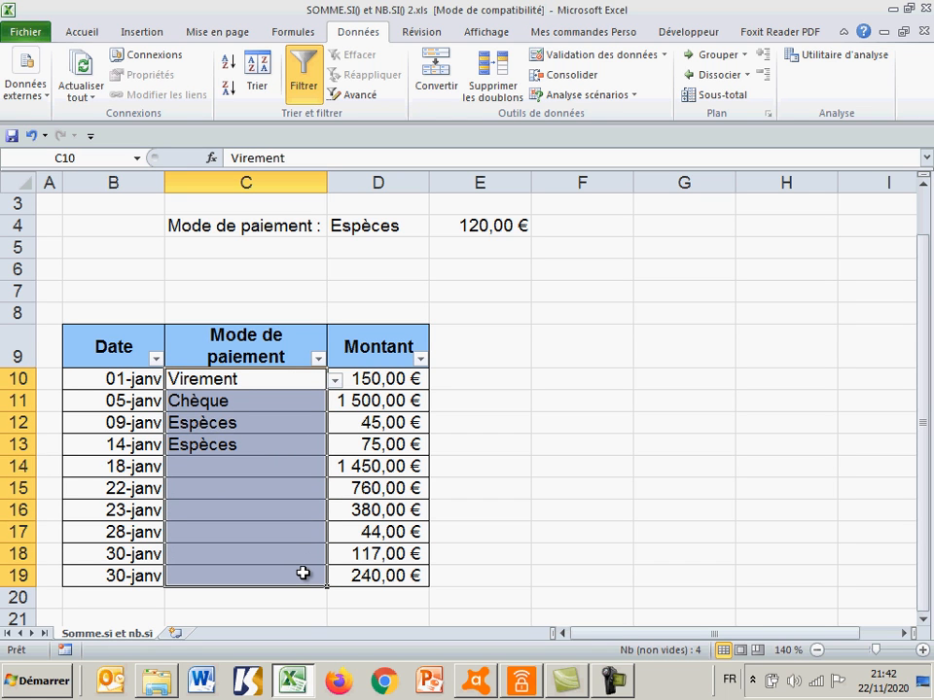
key(Delete)
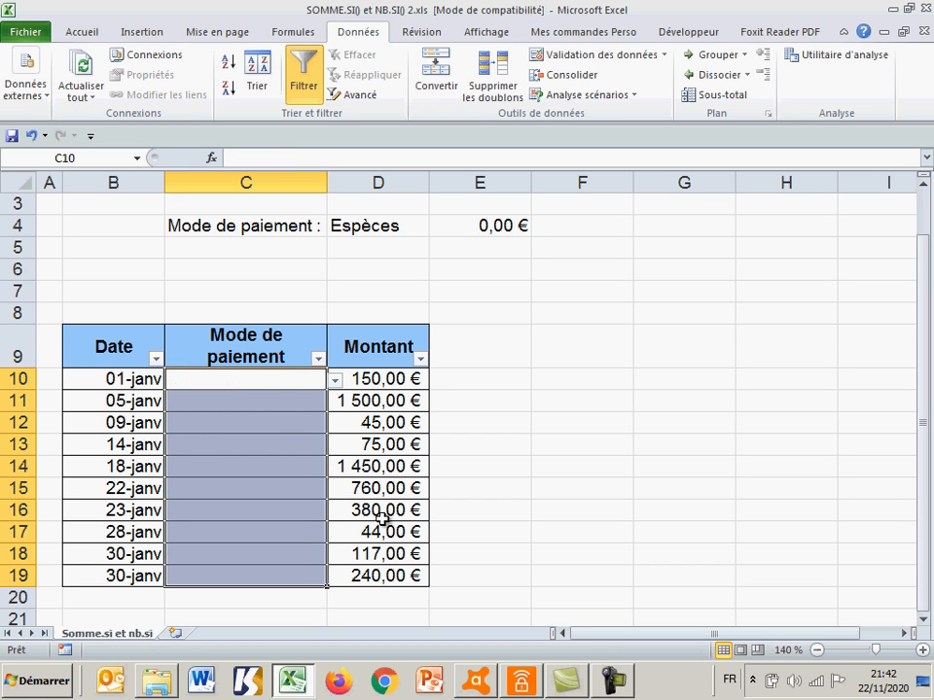
click(277, 404)
click(287, 487)
Remove all data validation from C10:C19 and check several cells of the column for drop-down lists
drag(283, 379, 294, 574)
click(609, 60)
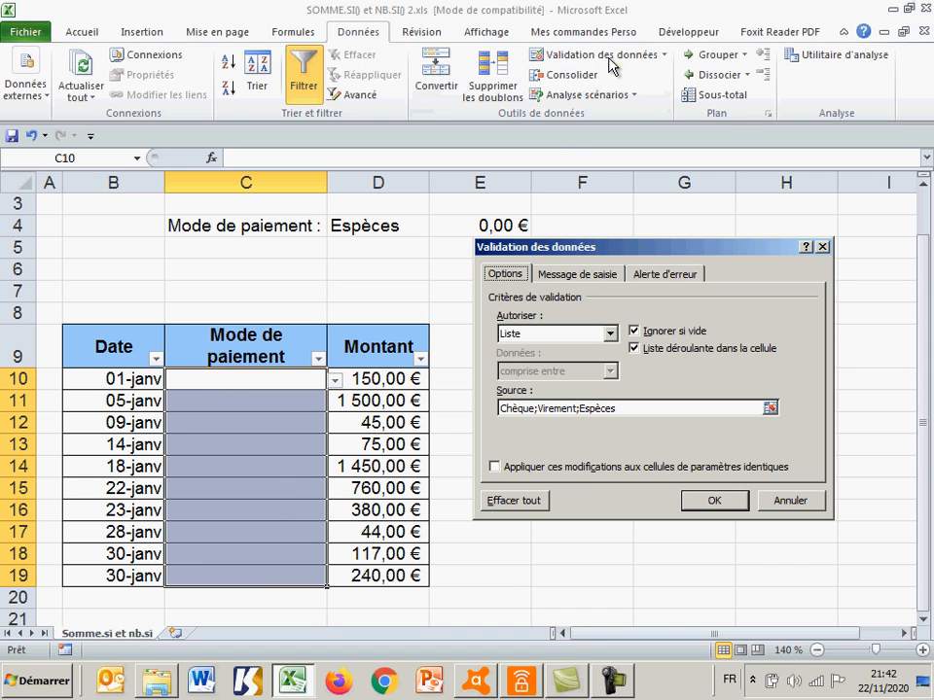
click(526, 503)
click(719, 505)
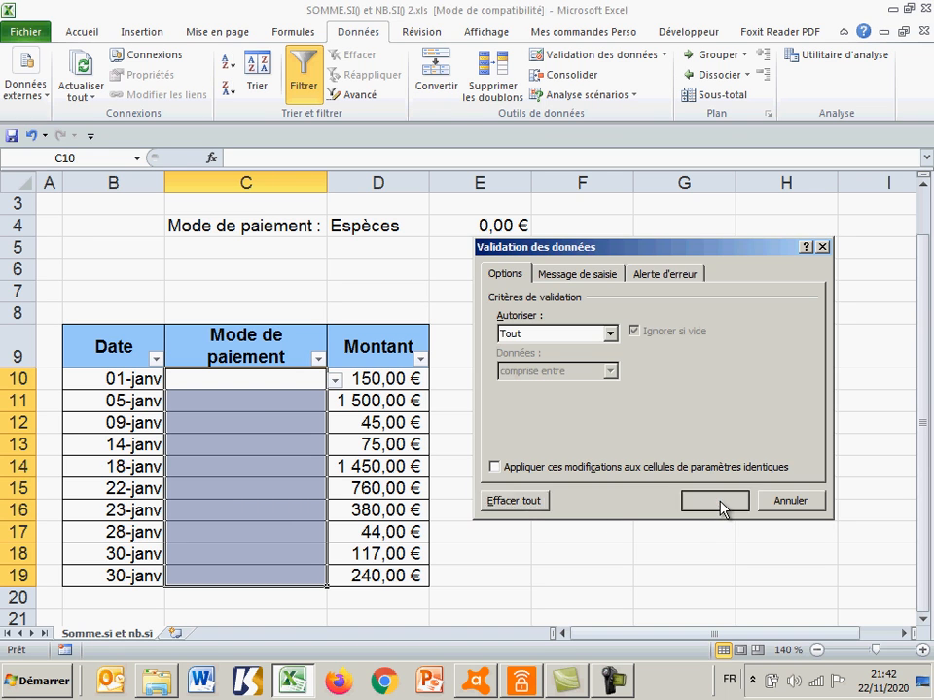
click(256, 401)
click(264, 467)
click(263, 489)
click(258, 533)
click(260, 568)
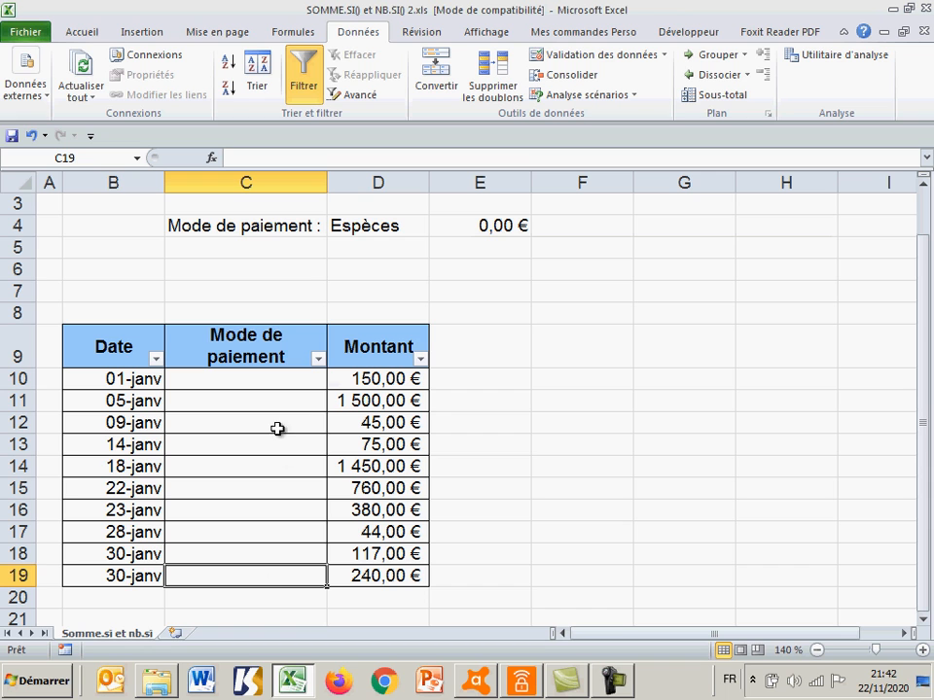
Copy cell D4 with its drop-down list and paste it into C10:C19
click(380, 227)
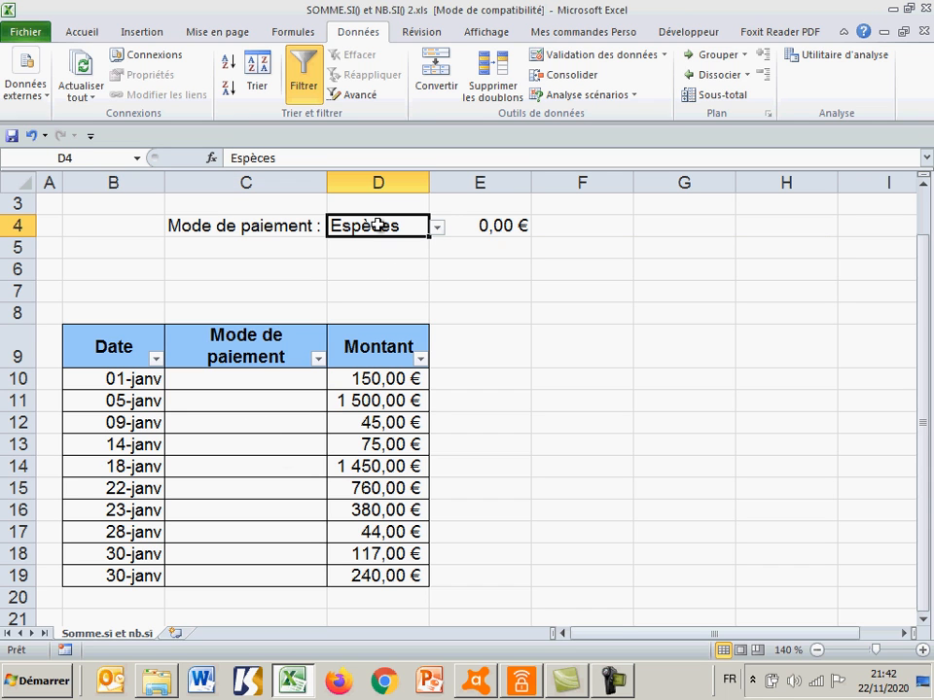
click(88, 32)
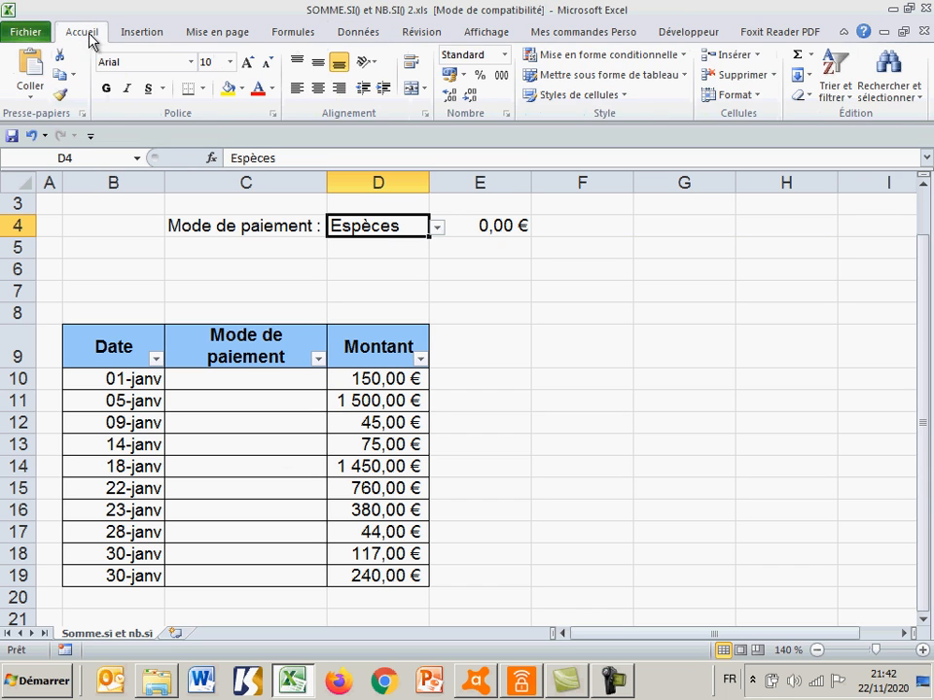
click(60, 74)
drag(257, 381, 260, 574)
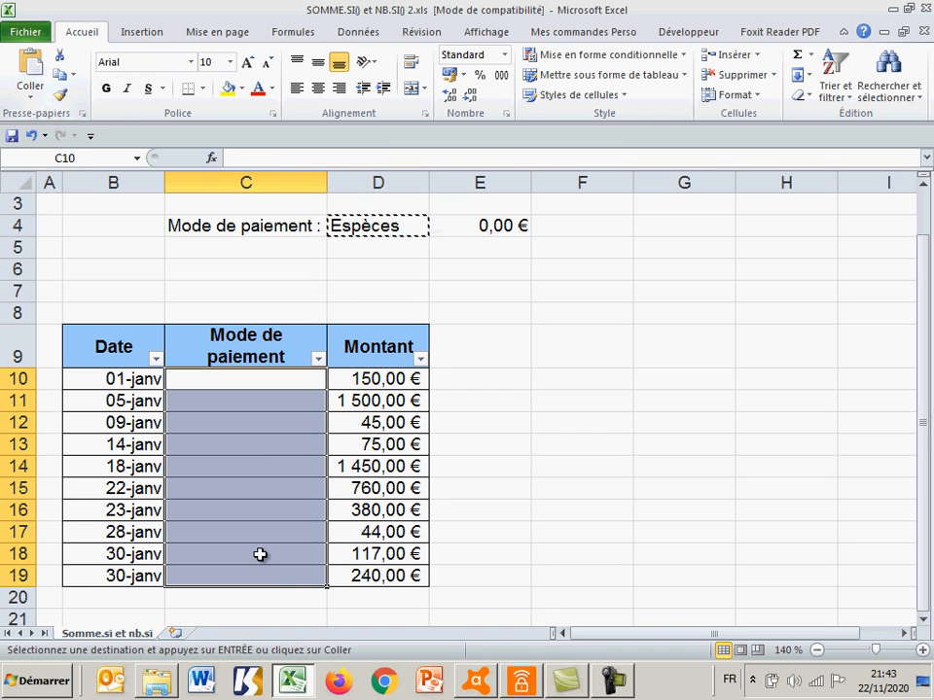
click(31, 67)
Clear the pasted Espèces entries from C10:C19, keeping the drop-down lists
drag(256, 376, 264, 573)
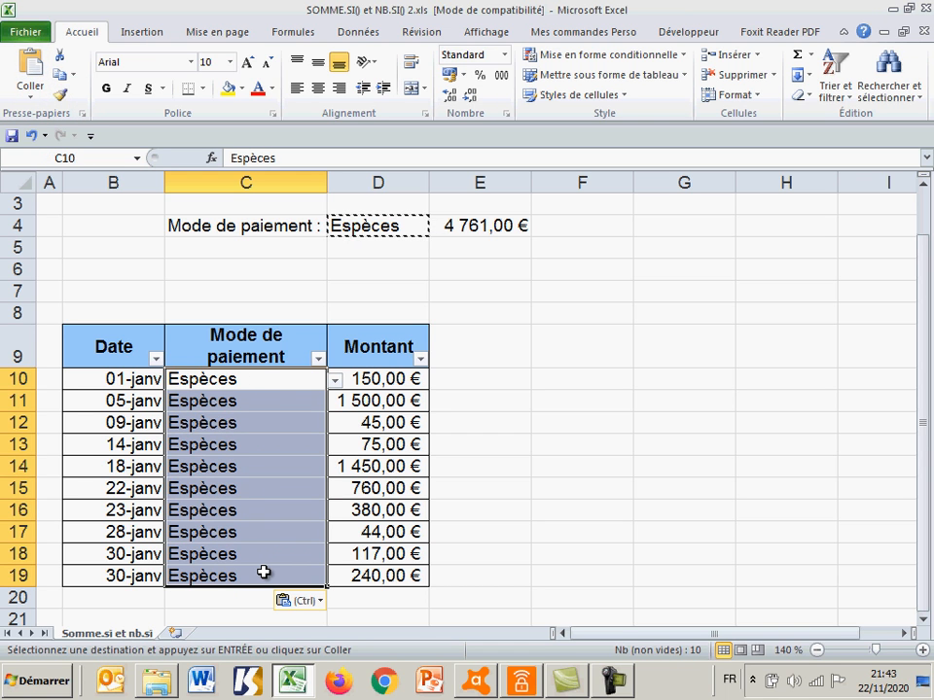
key(Delete)
click(539, 471)
Apply all borders to the payment-mode cells C10:C19
drag(192, 380, 208, 580)
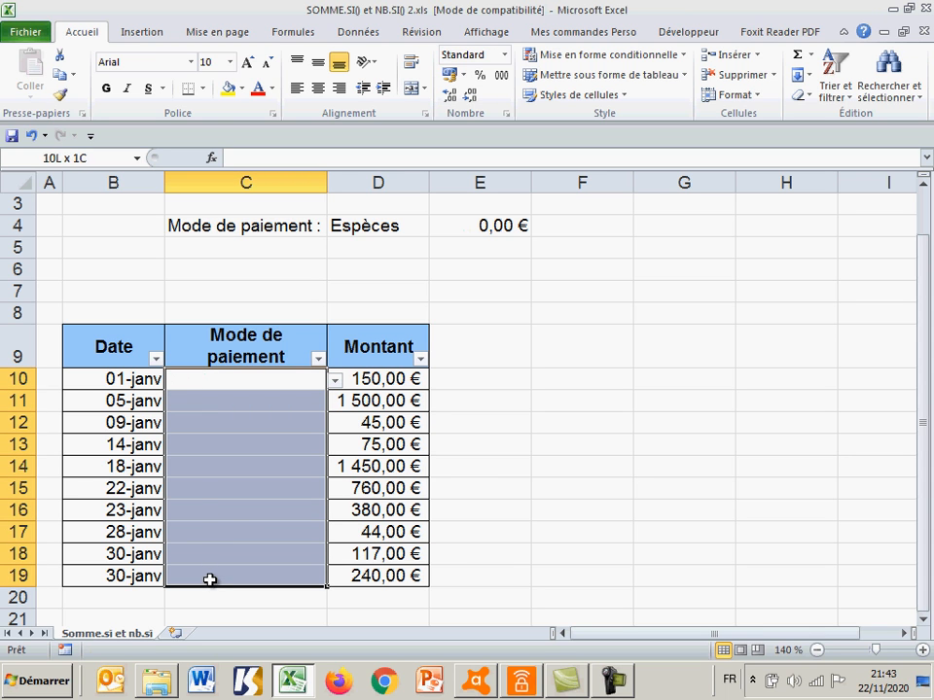
click(201, 89)
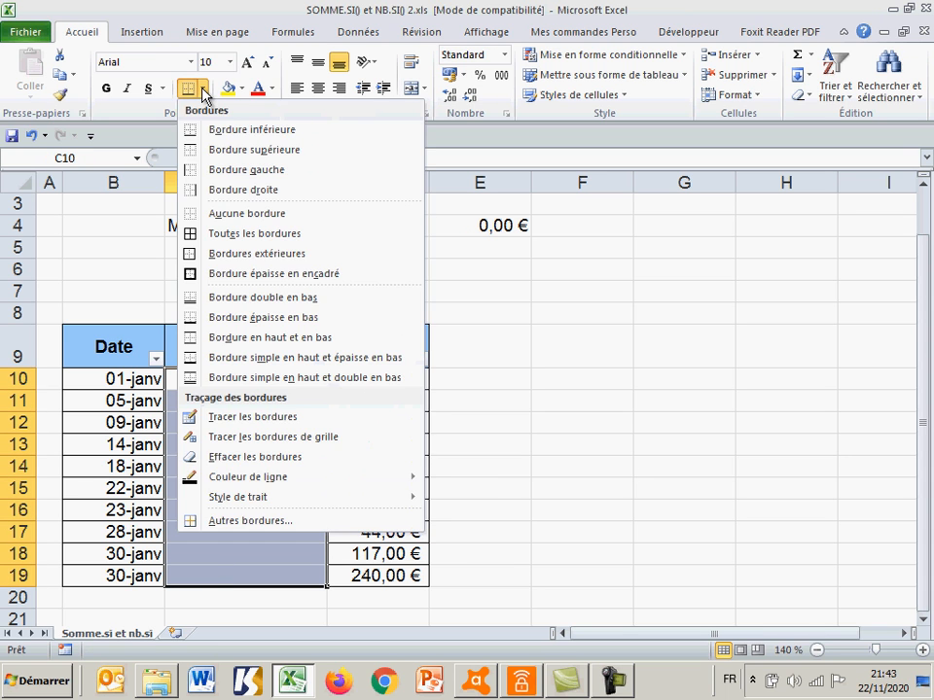
click(222, 234)
click(297, 425)
Choose Virement in C10, Espèces in C11 and Chèque in C12 from their drop-down lists
click(317, 377)
click(334, 380)
click(316, 415)
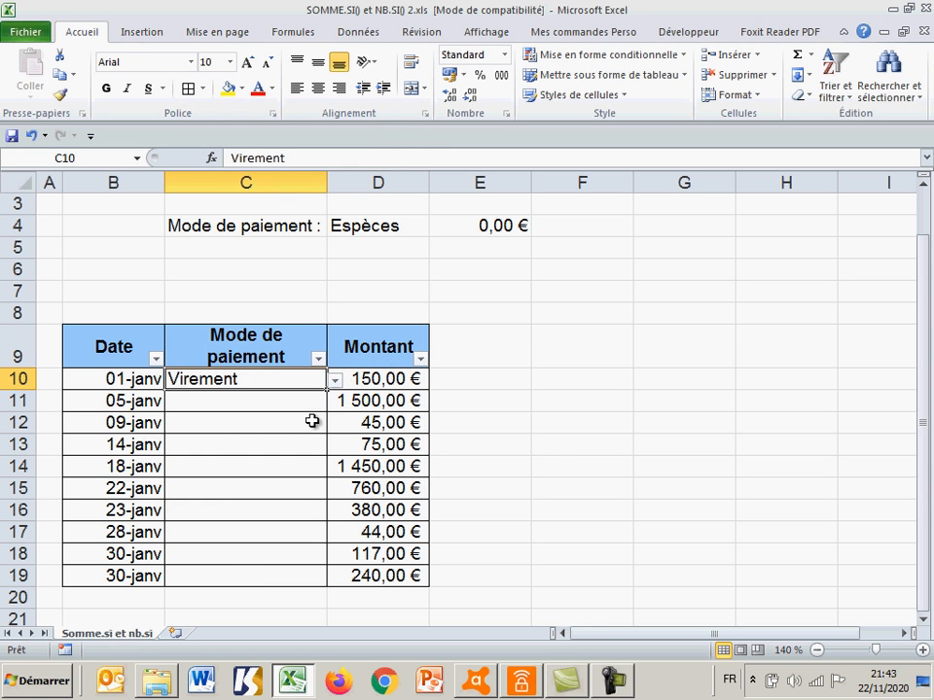
click(321, 401)
click(333, 402)
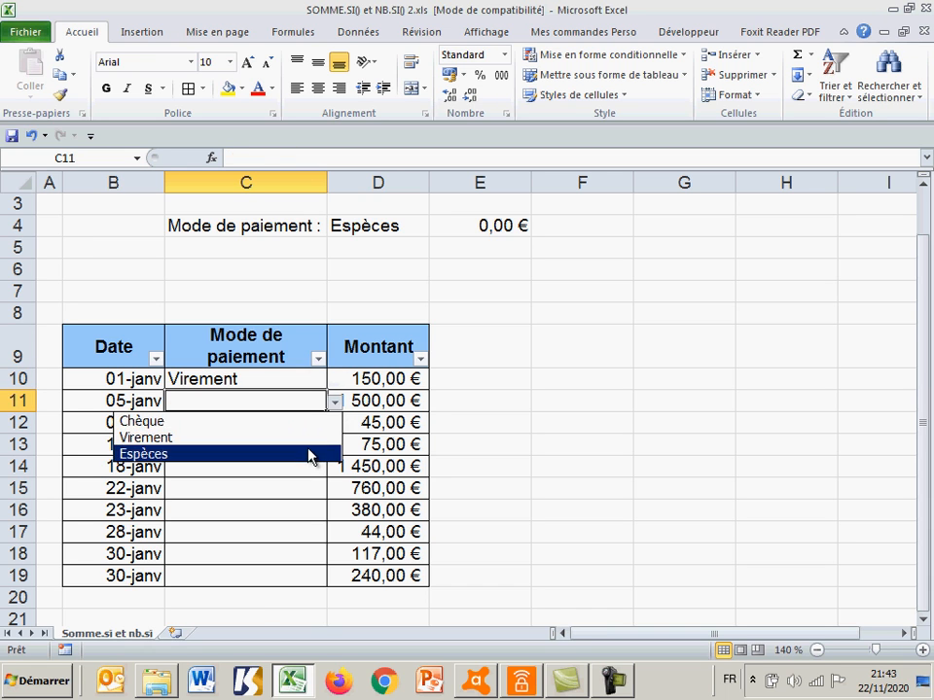
click(312, 454)
click(317, 424)
click(335, 424)
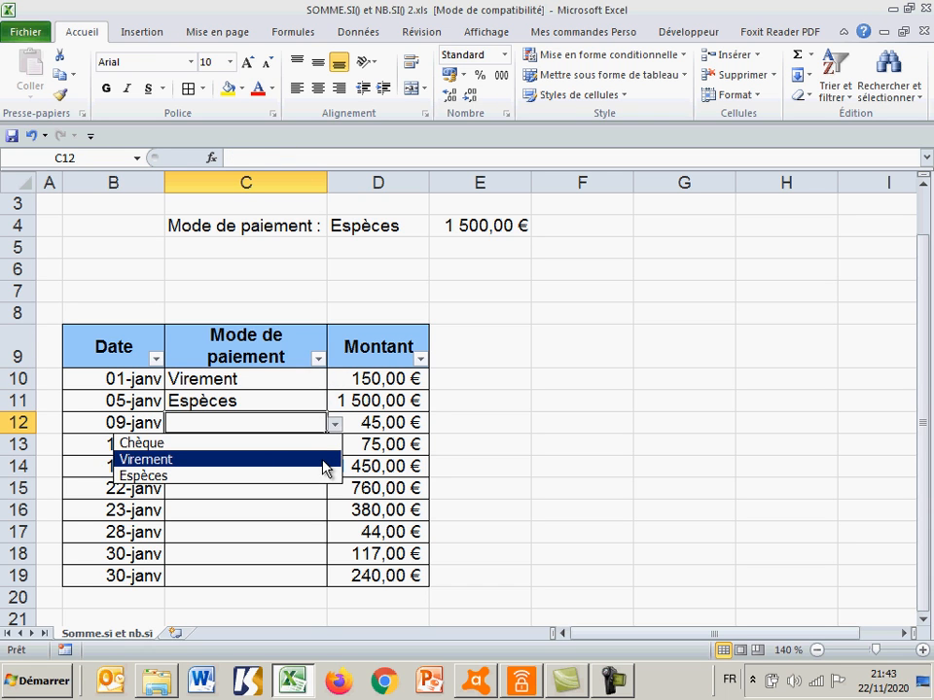
click(326, 443)
click(294, 474)
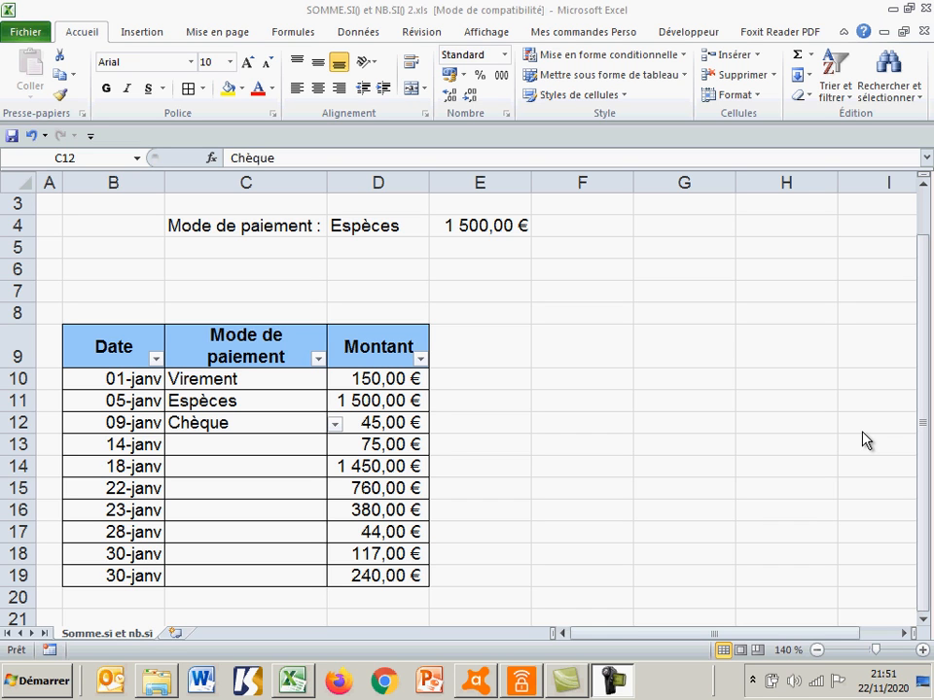
click(281, 445)
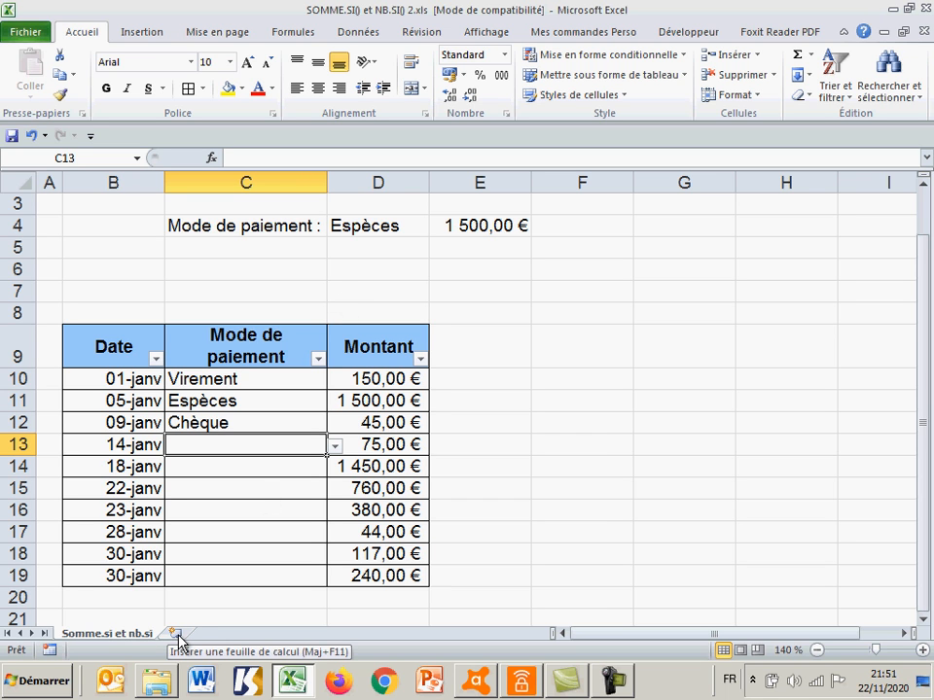
Insert a new worksheet and rename it Paramètres
click(178, 636)
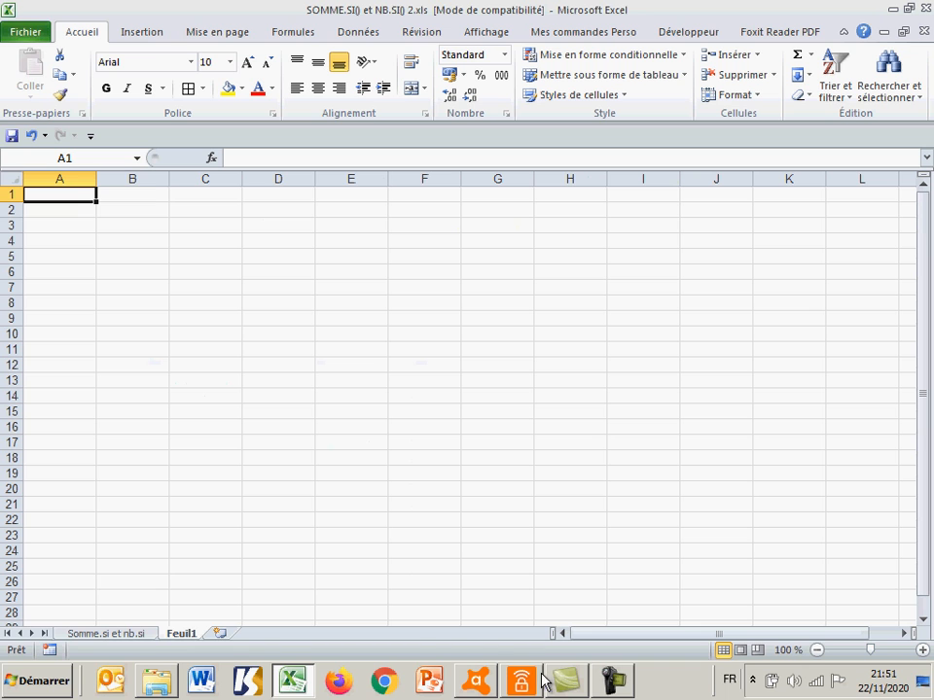
right_click(185, 641)
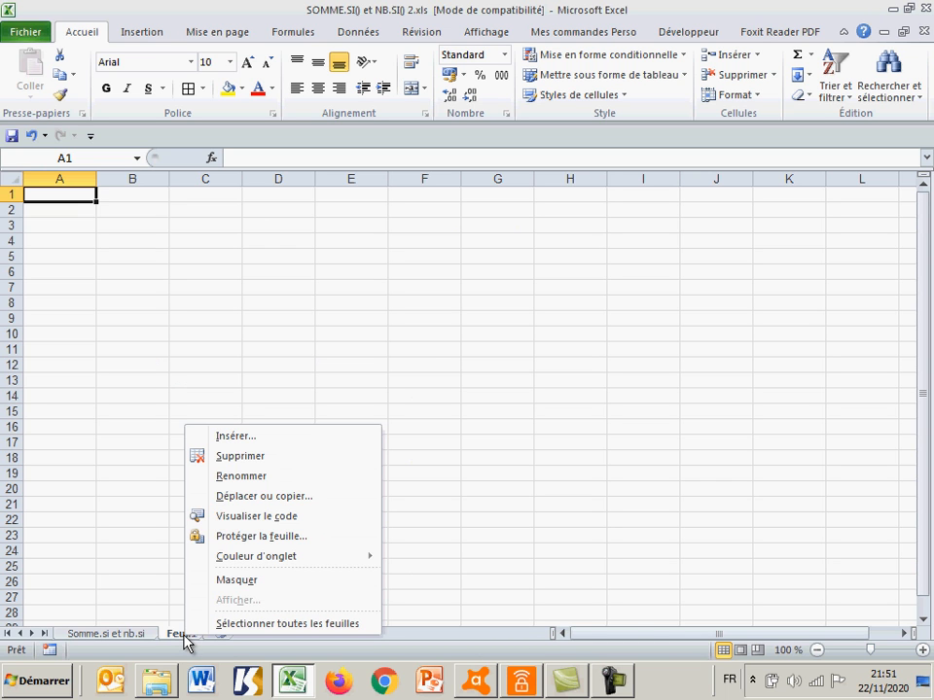
click(245, 477)
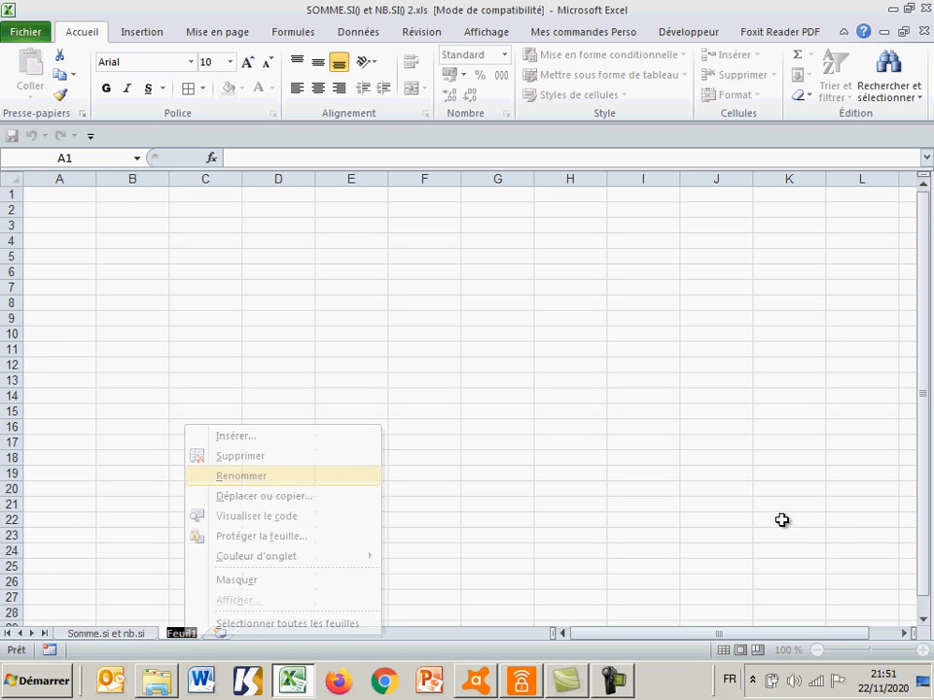
text(Pa)
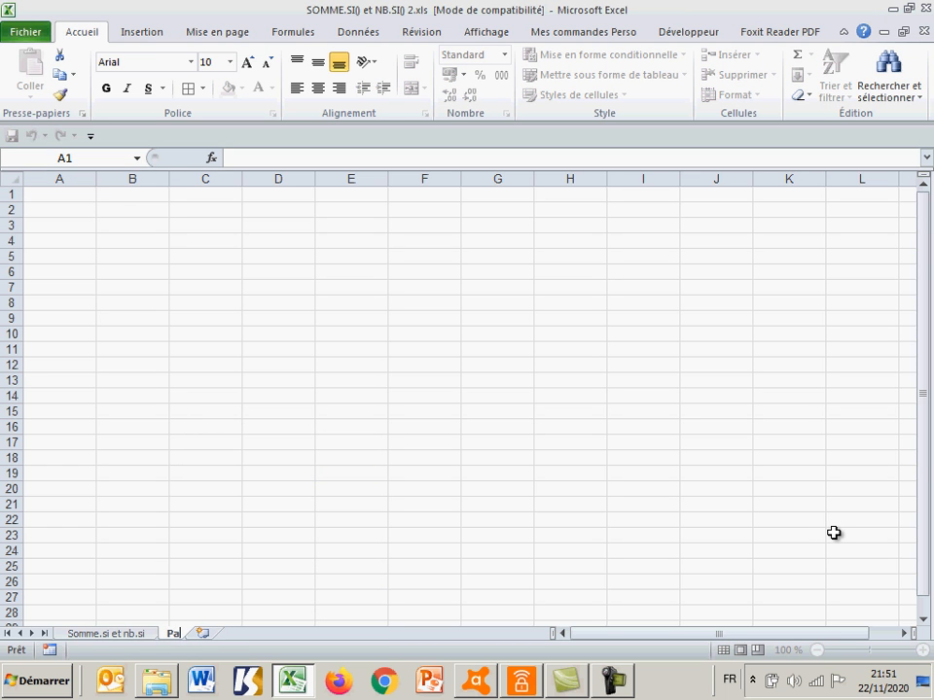
text(ramètres)
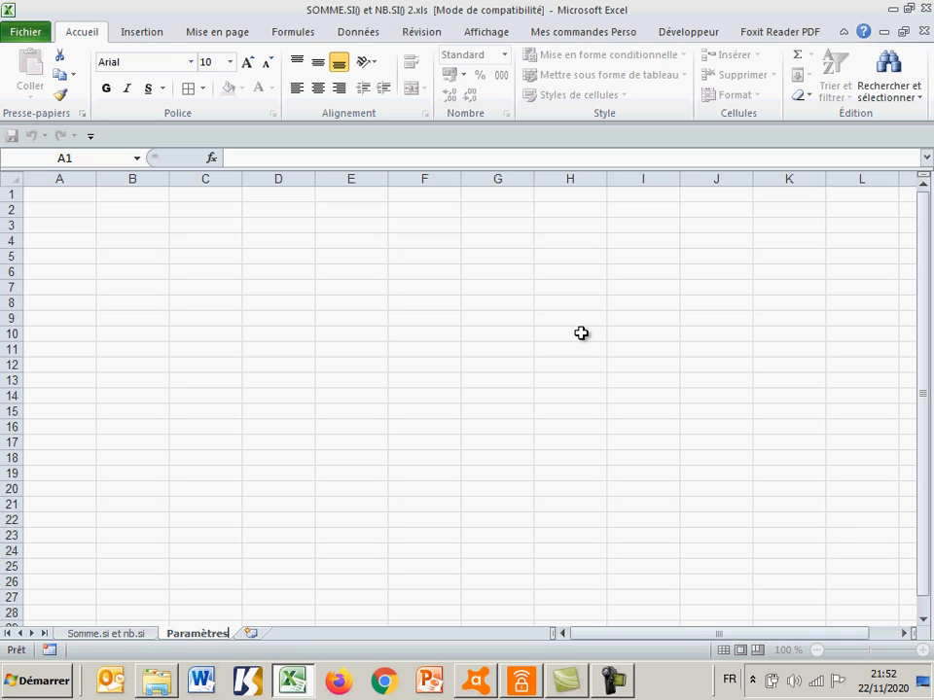
click(582, 333)
Enter Chèque, Virement and Espèces in cells A1 to A3 of the Paramètres sheet
click(70, 195)
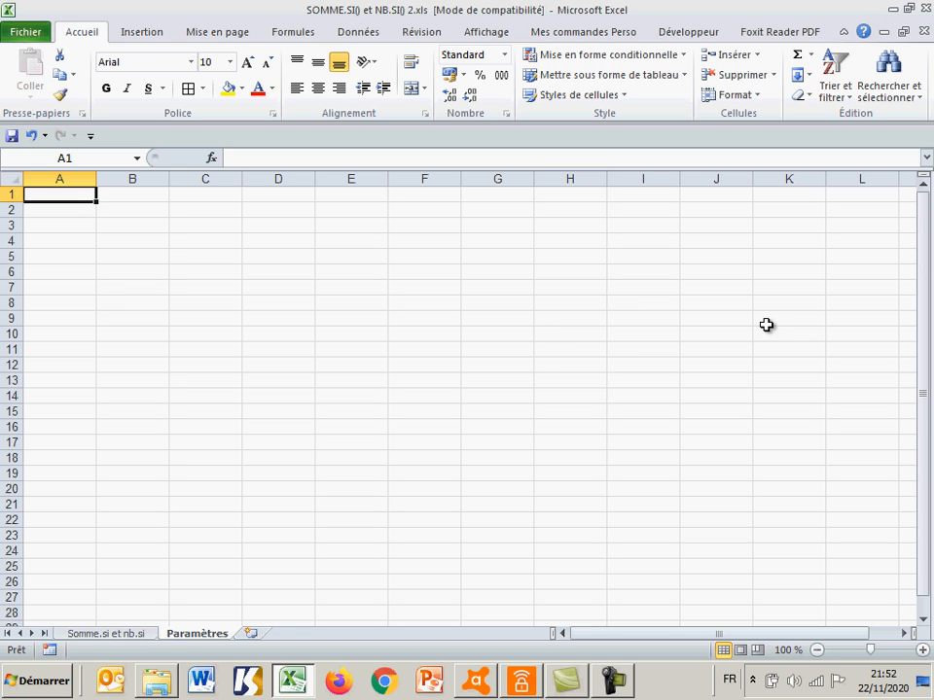
text(Chèque)
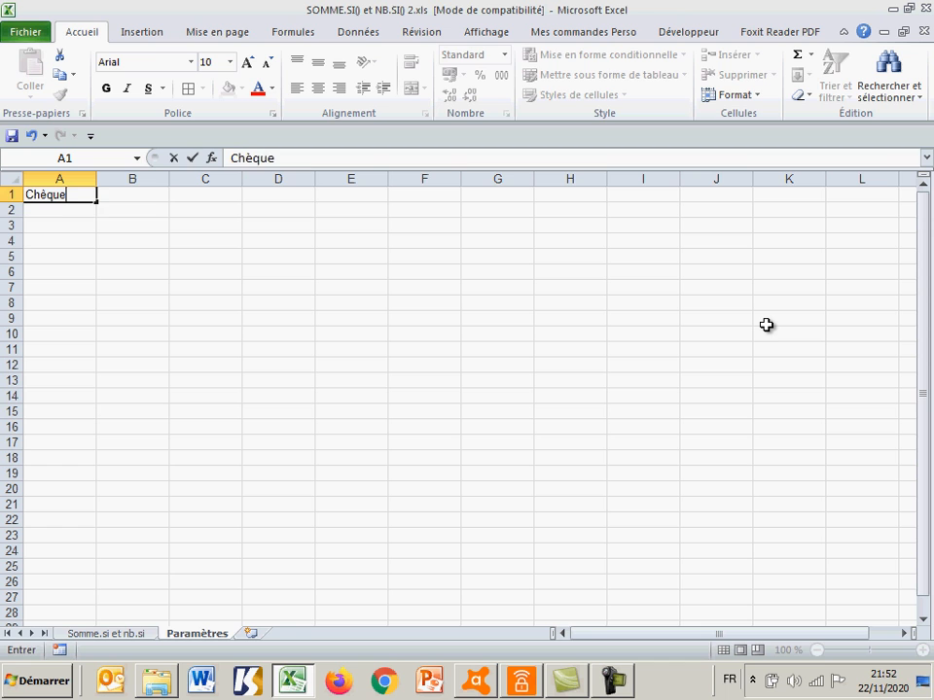
key(Return)
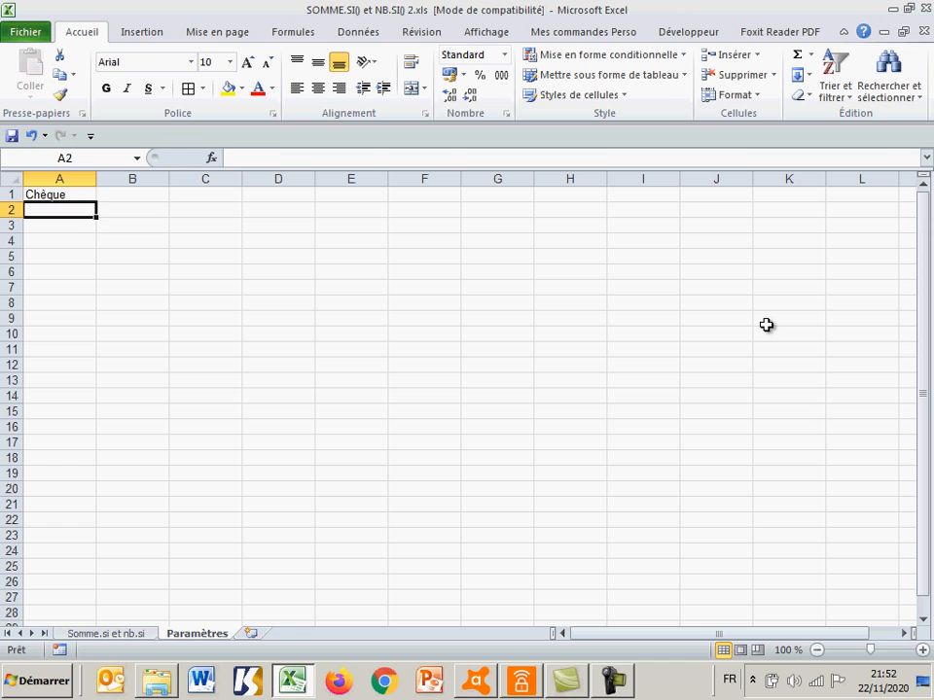
text(Virement)
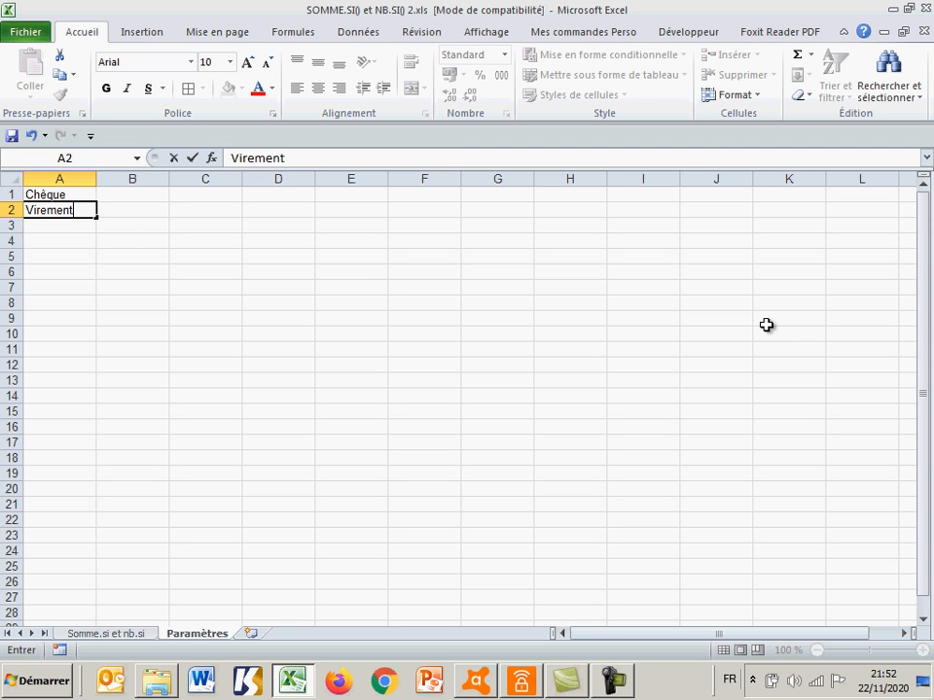
key(Return)
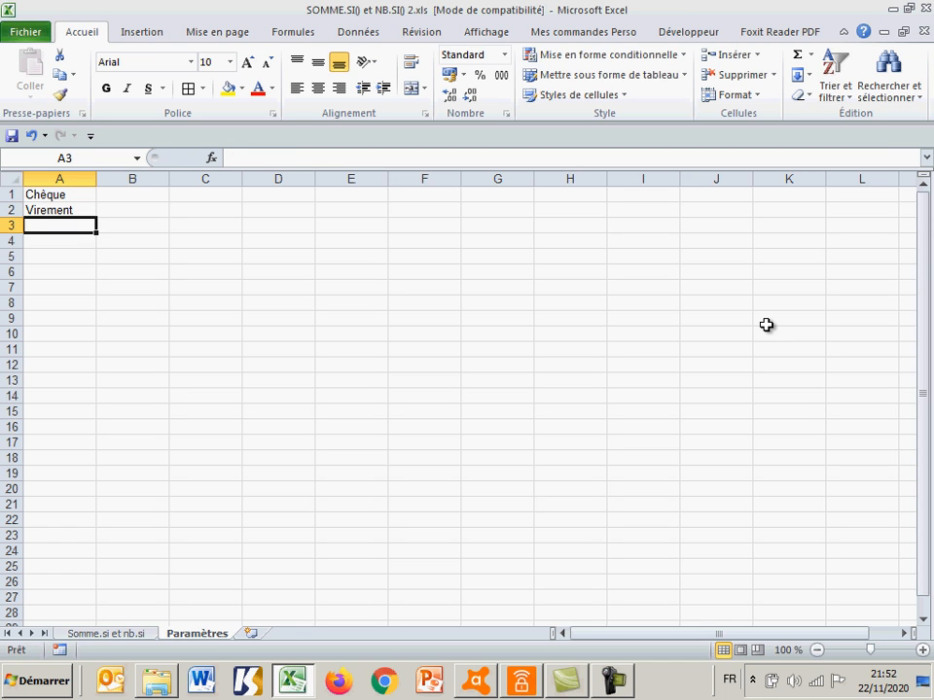
text(Espèces)
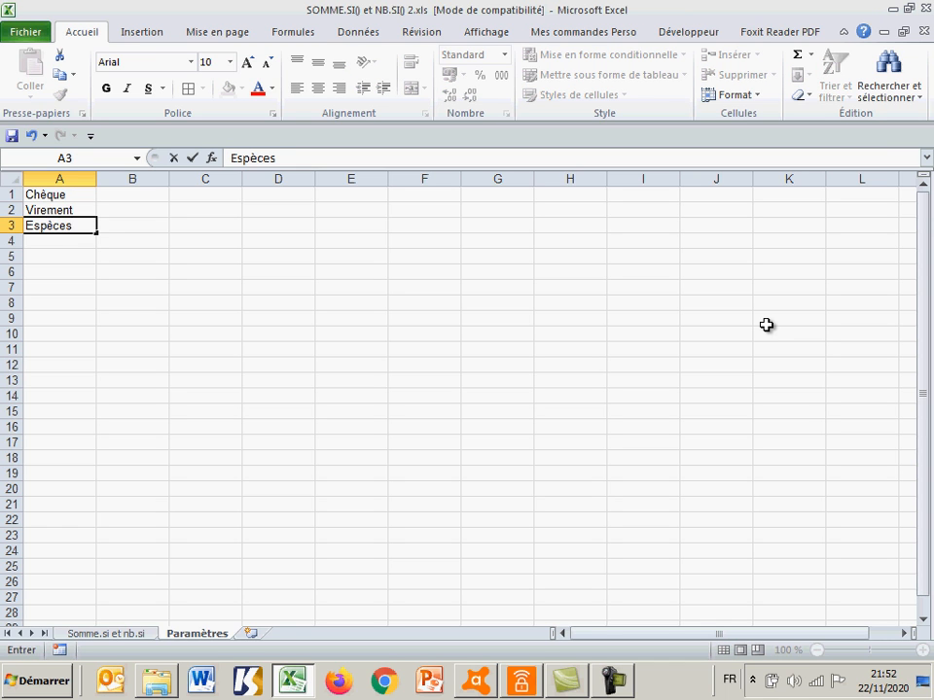
key(Return)
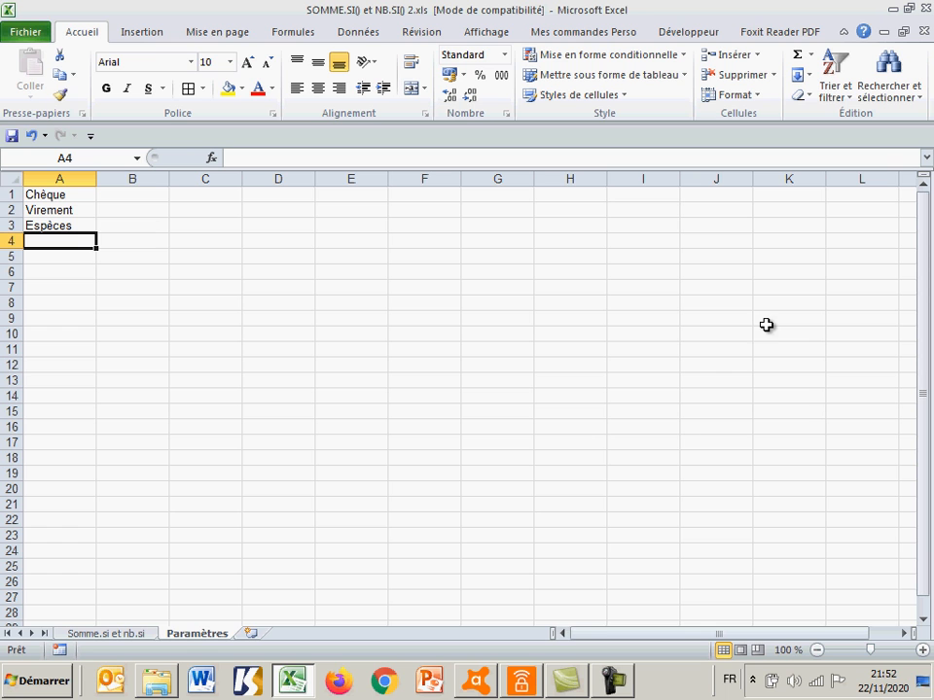
Add list data validation to cell D6 of the Somme.si et nb.si sheet, using =Paramètres!$A$1:$A$3 as its source
click(103, 633)
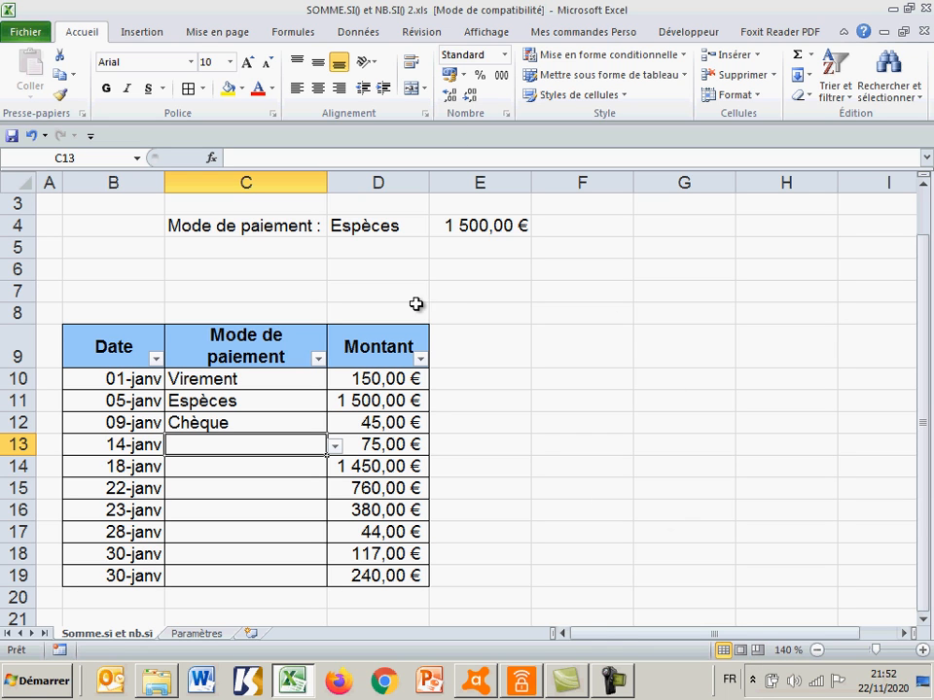
click(376, 271)
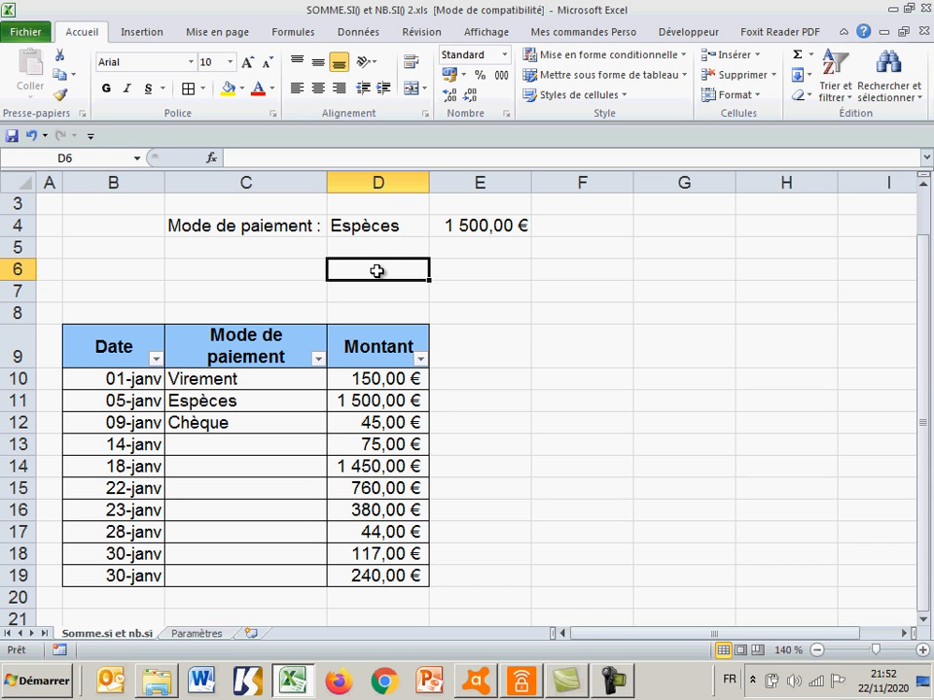
click(358, 32)
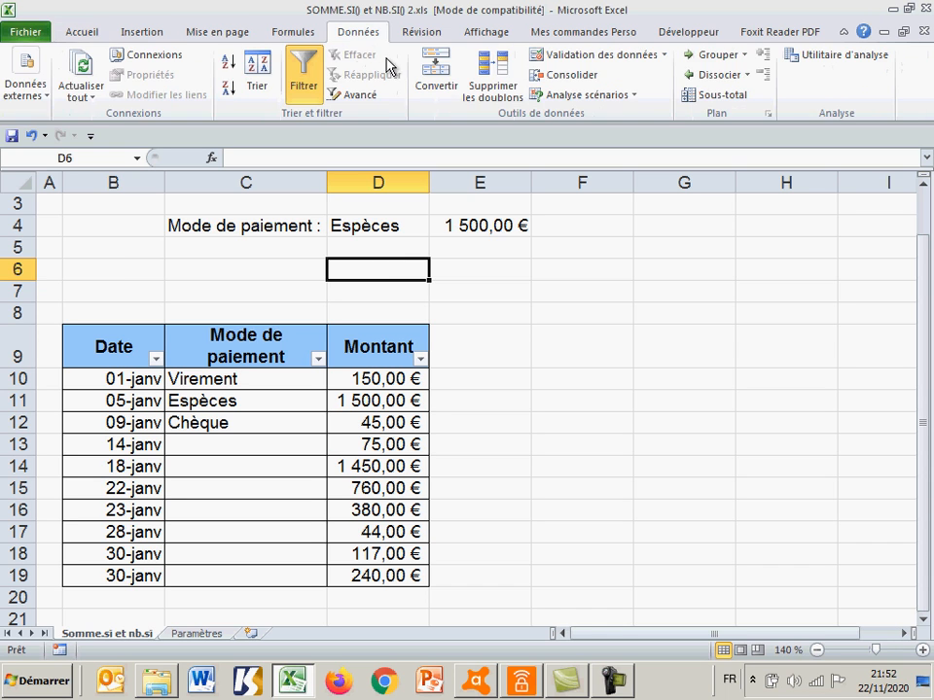
click(620, 58)
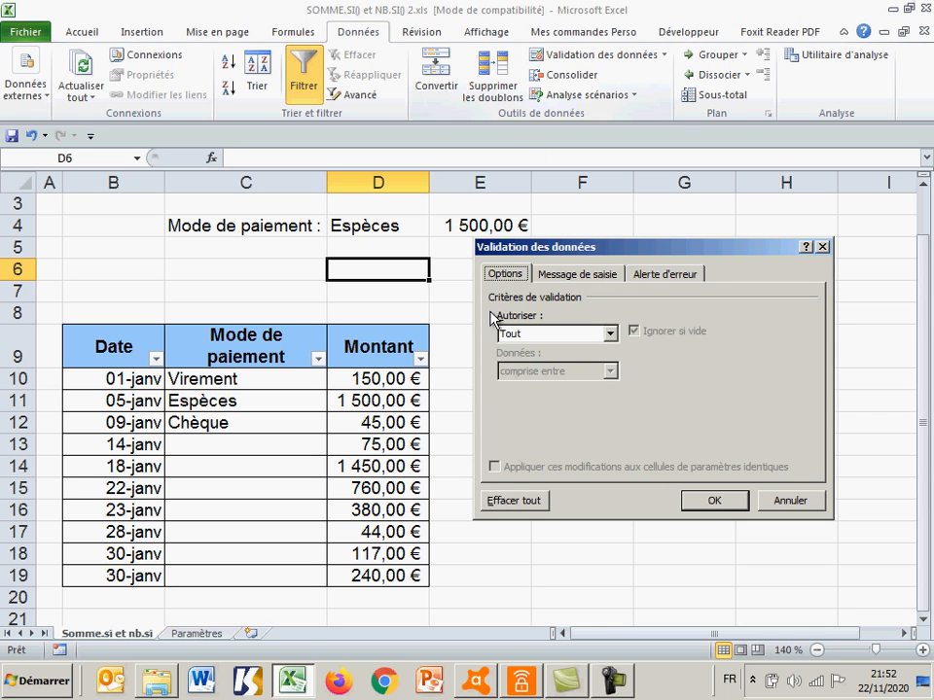
click(610, 334)
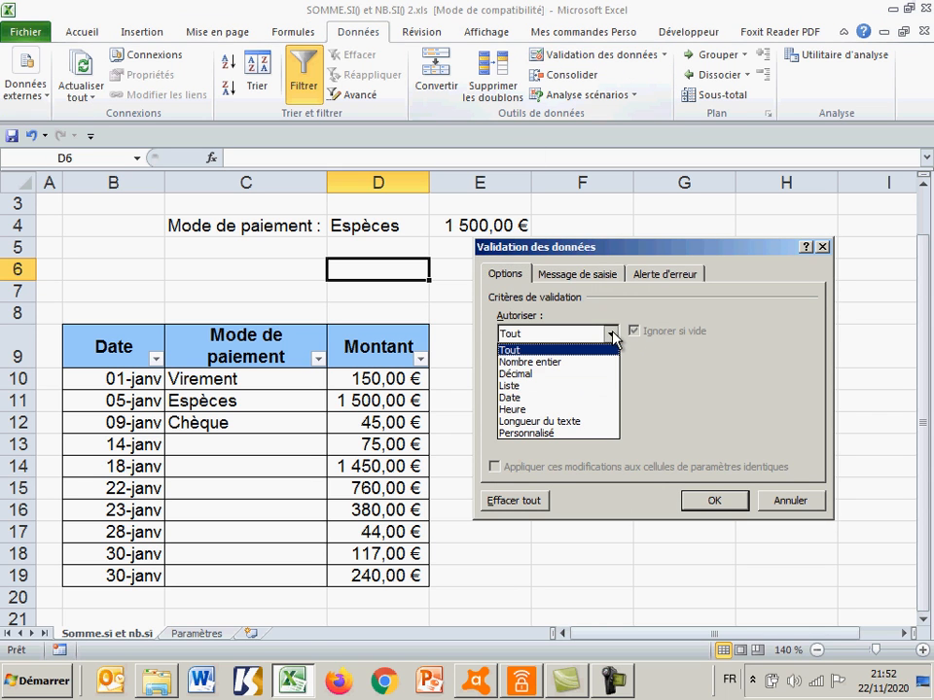
click(574, 386)
click(549, 408)
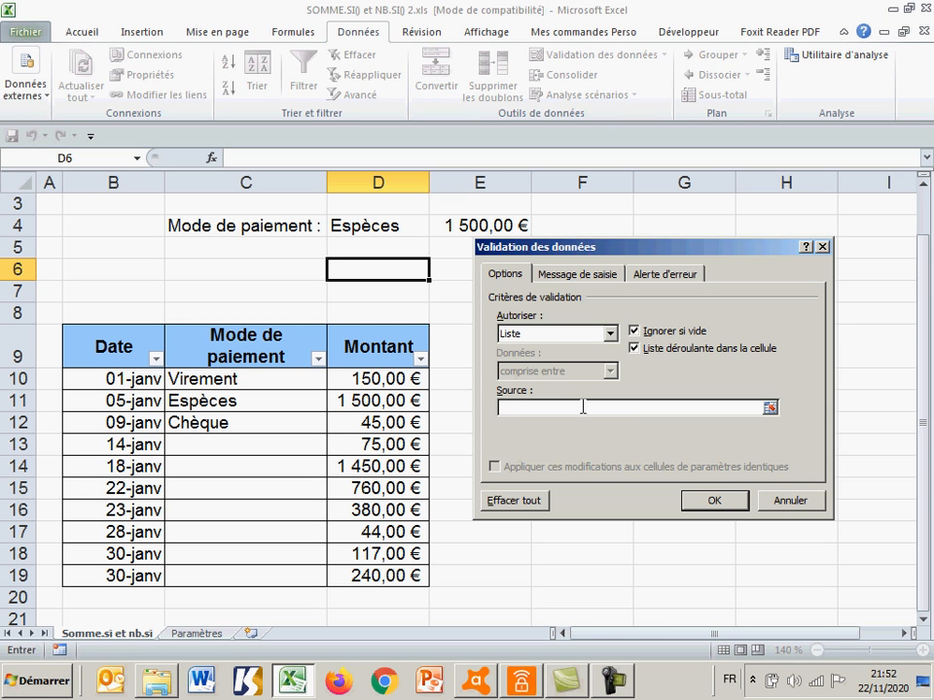
click(770, 409)
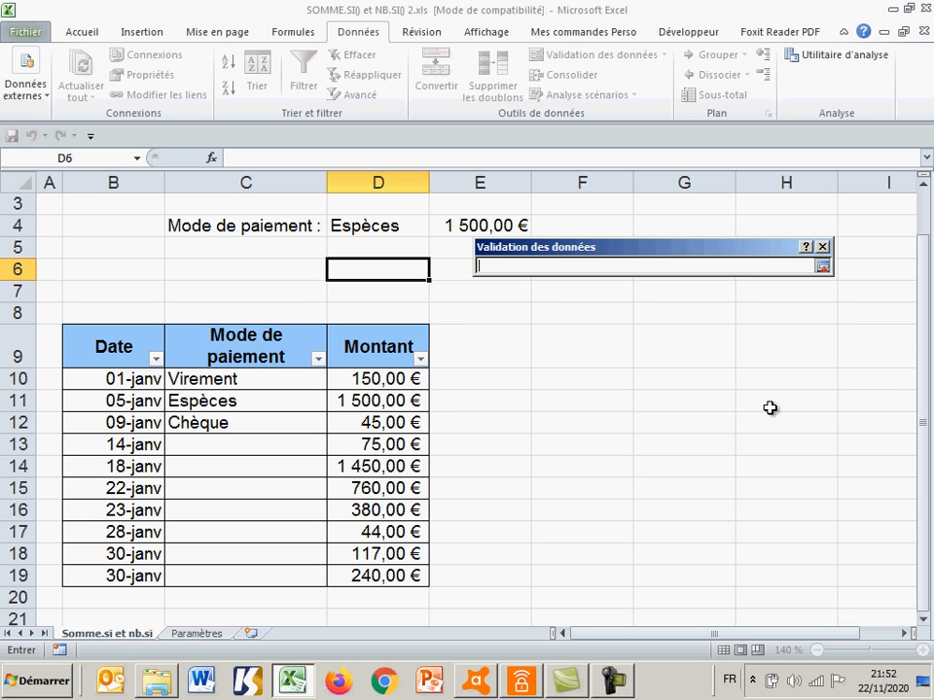
click(201, 634)
drag(67, 195, 69, 227)
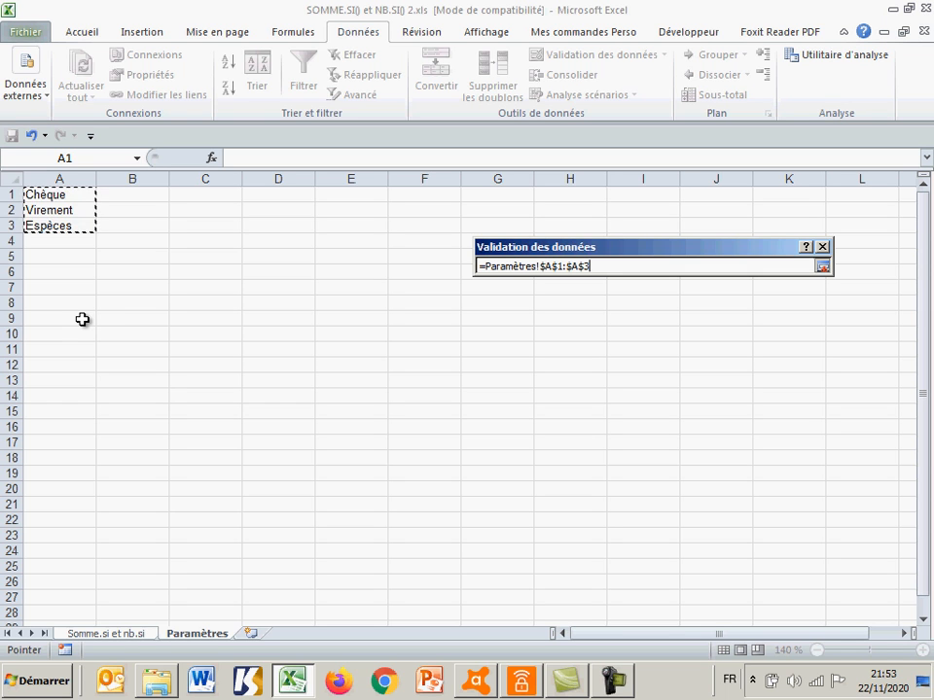
click(822, 267)
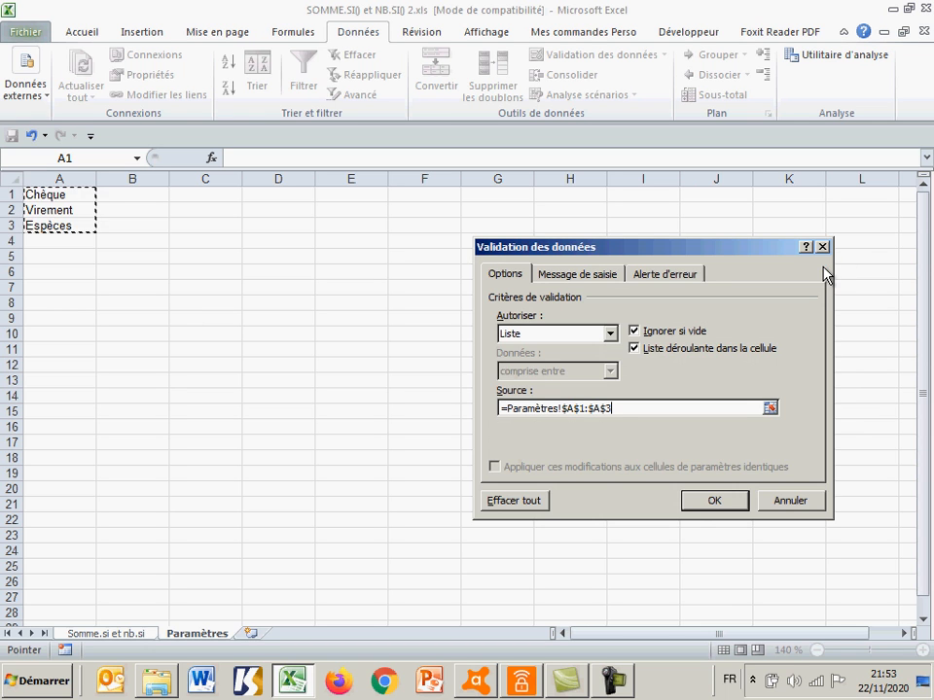
click(723, 503)
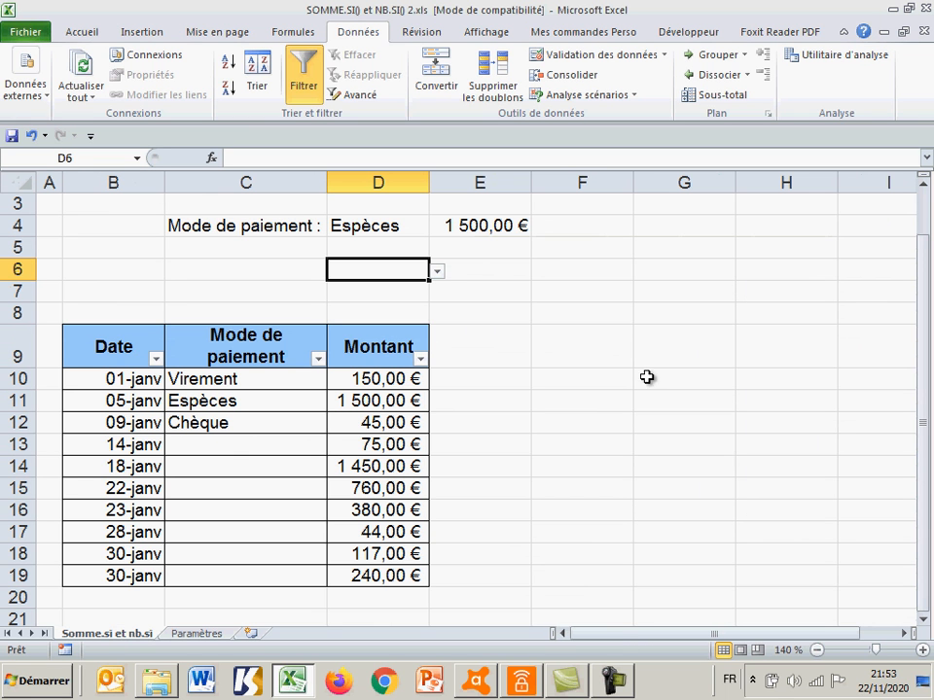
Check the choices in D6's drop-down list and review the source range in its data validation settings
click(437, 271)
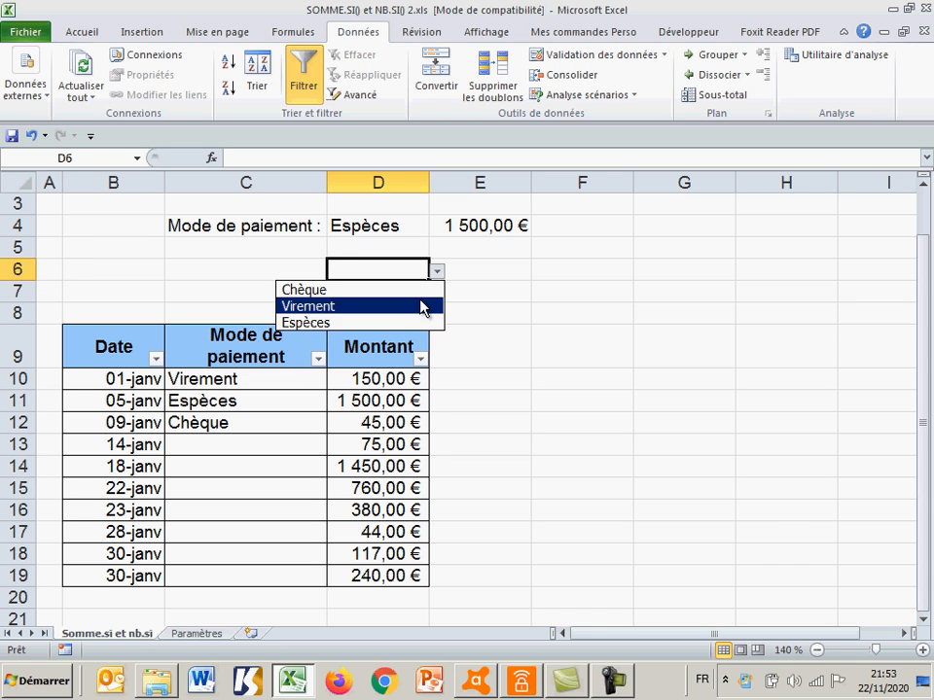
click(505, 285)
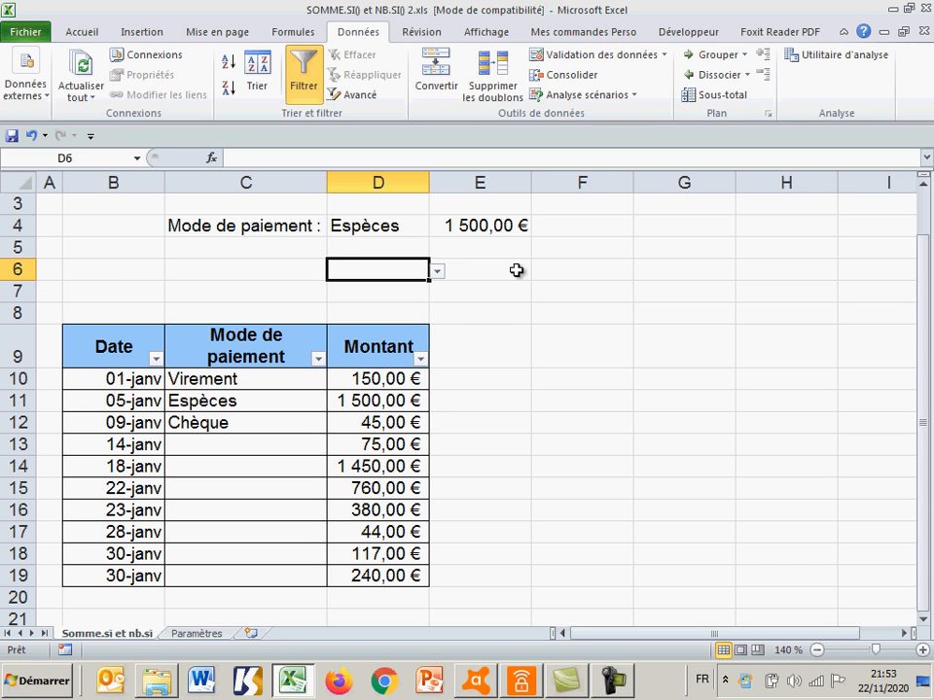
click(632, 59)
drag(638, 251, 457, 208)
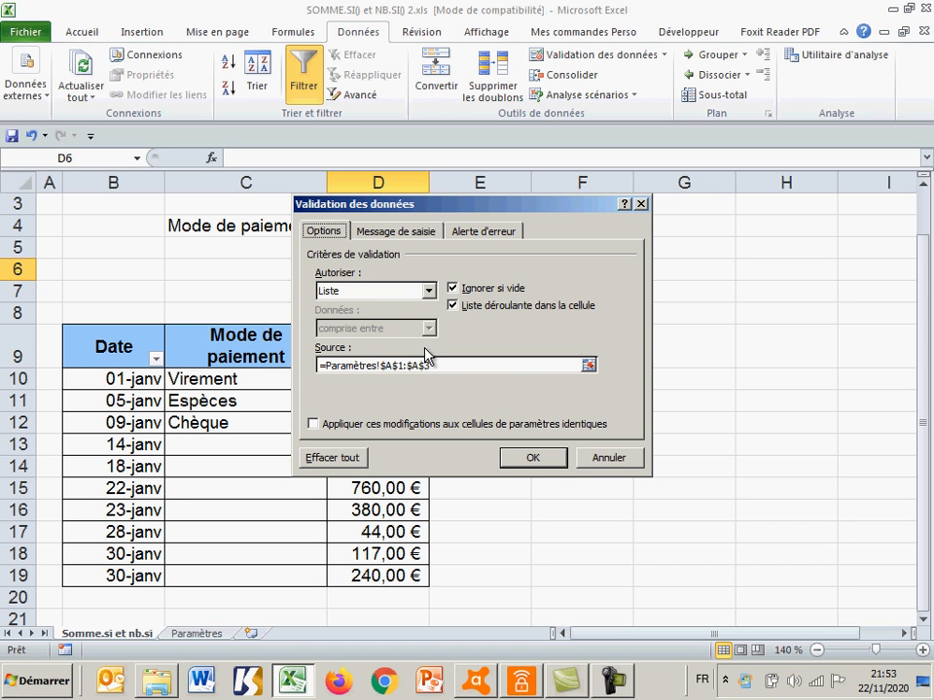
click(554, 465)
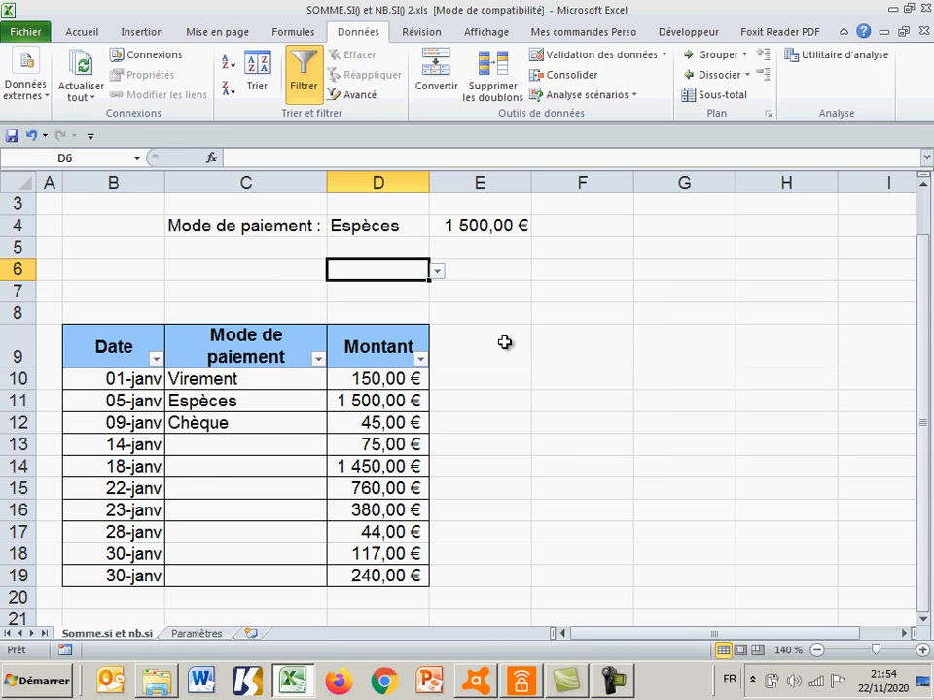